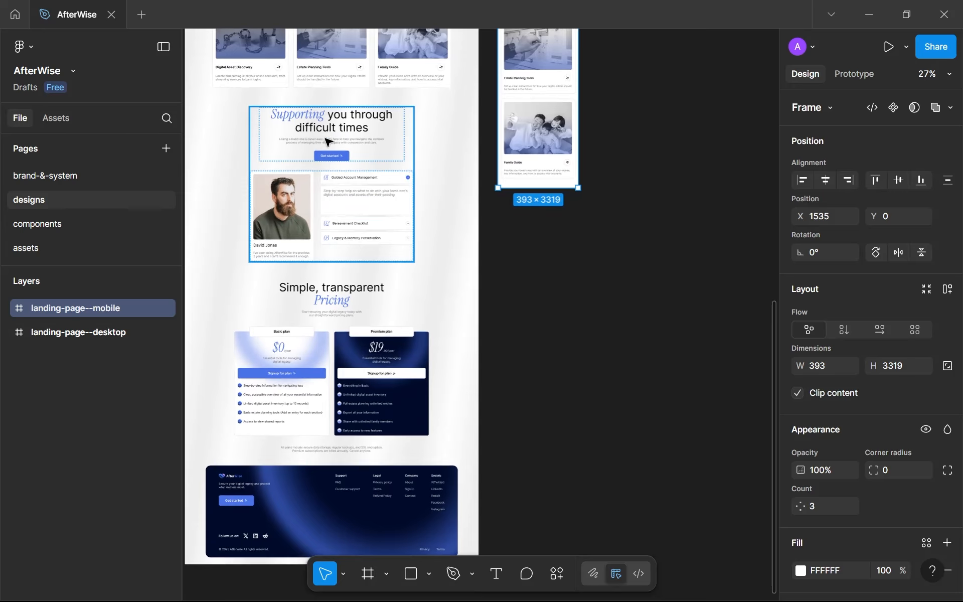
# Step: Extend the mobile landing page frame downward to a height of 5196, matching the end of the desktop page
pyautogui.scroll(-3, 327, 142)
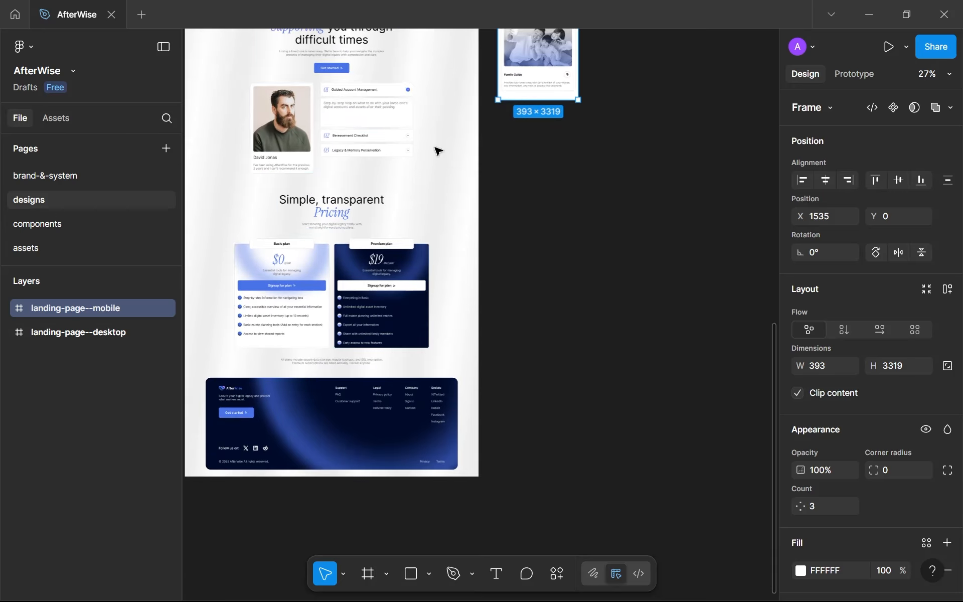
pyautogui.scroll(2, 393, 125)
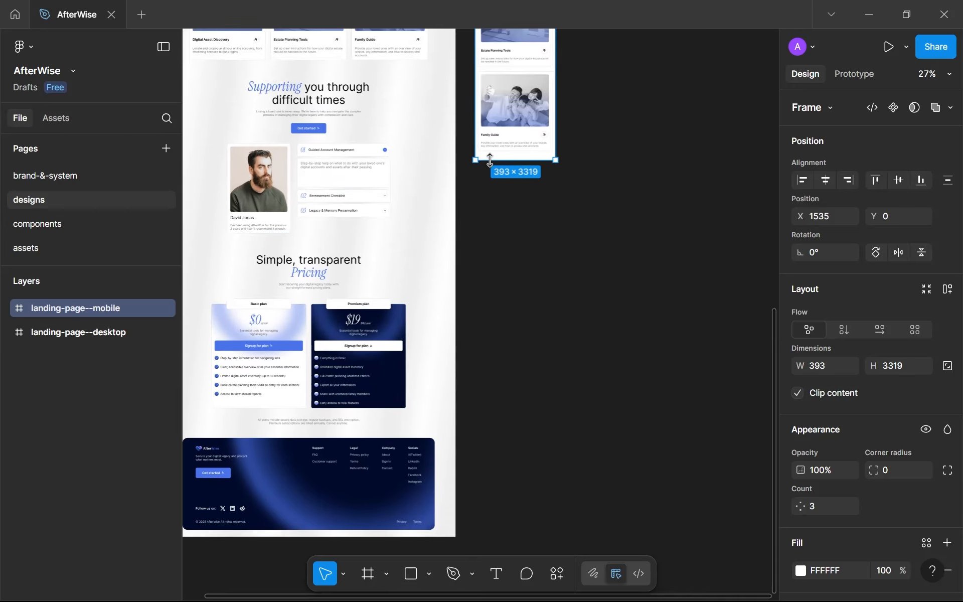
pyautogui.moveTo(489, 201); pyautogui.dragTo(469, 544)
pyautogui.scroll(5, 568, 194)
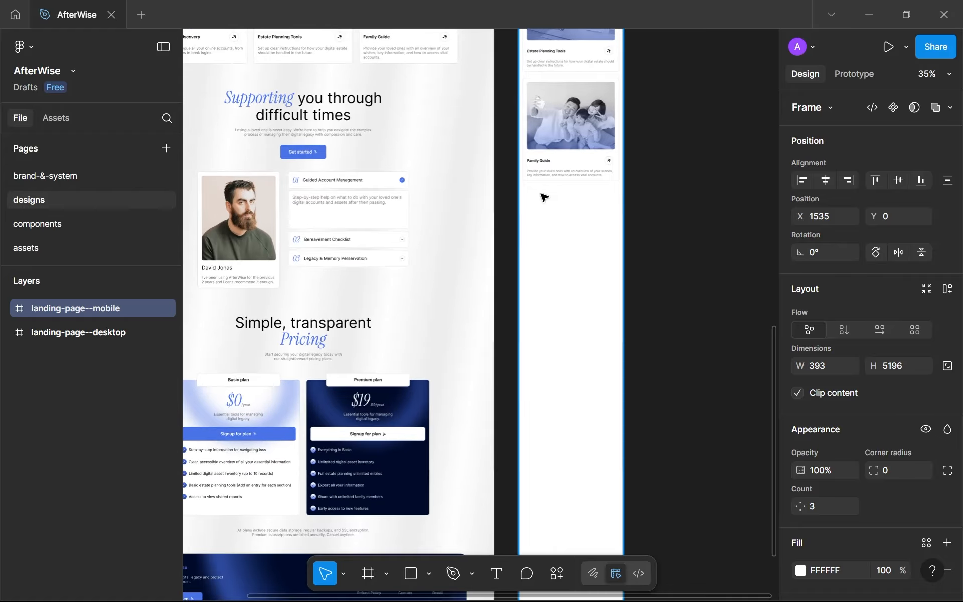
# Step: Duplicate the mobile frame's features section and place the copy below the original, under the Family Guide card
pyautogui.scroll(-3, 455, 188)
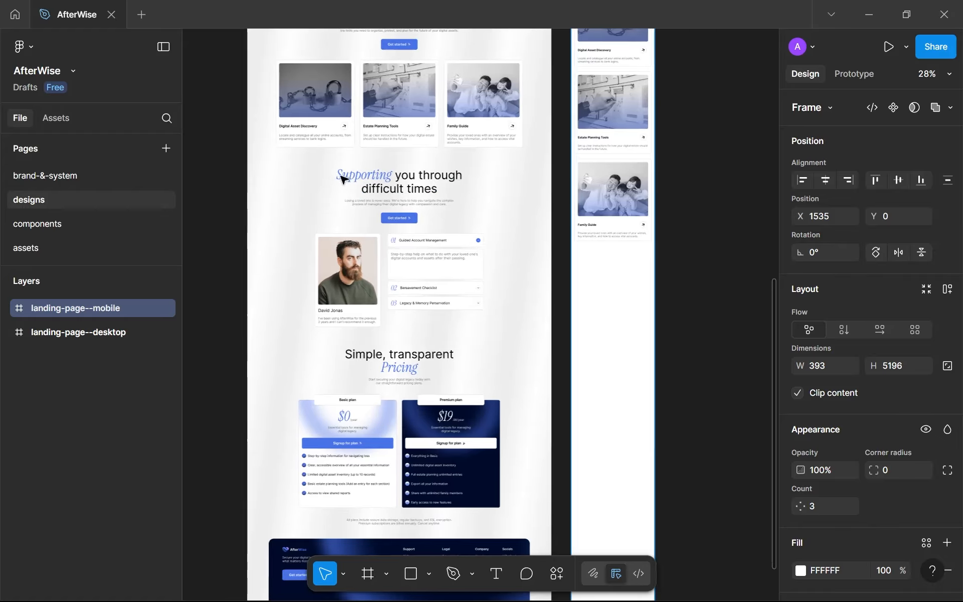
pyautogui.scroll(3, 420, 189)
pyautogui.scroll(-3, 421, 190)
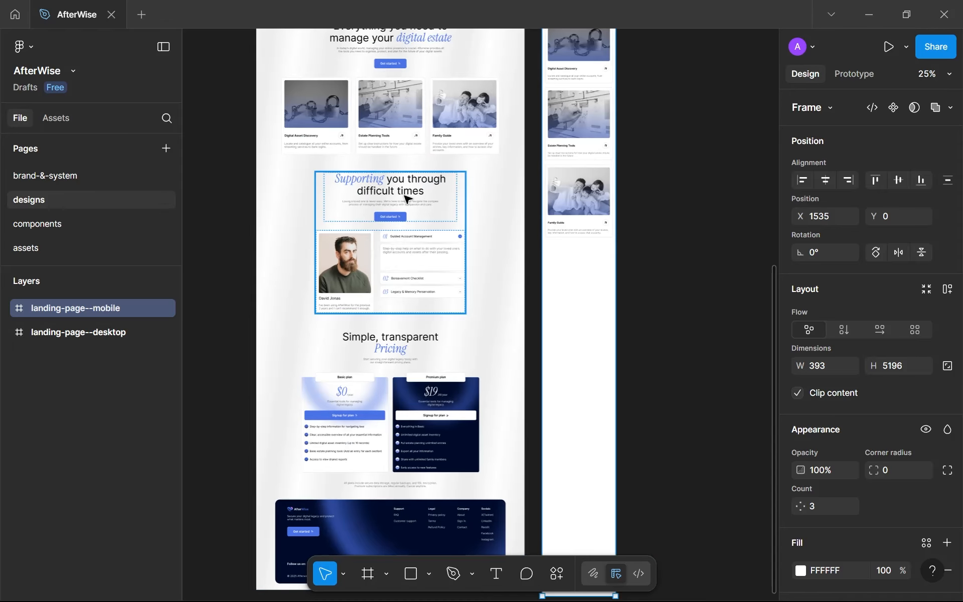
pyautogui.scroll(1, 585, 142)
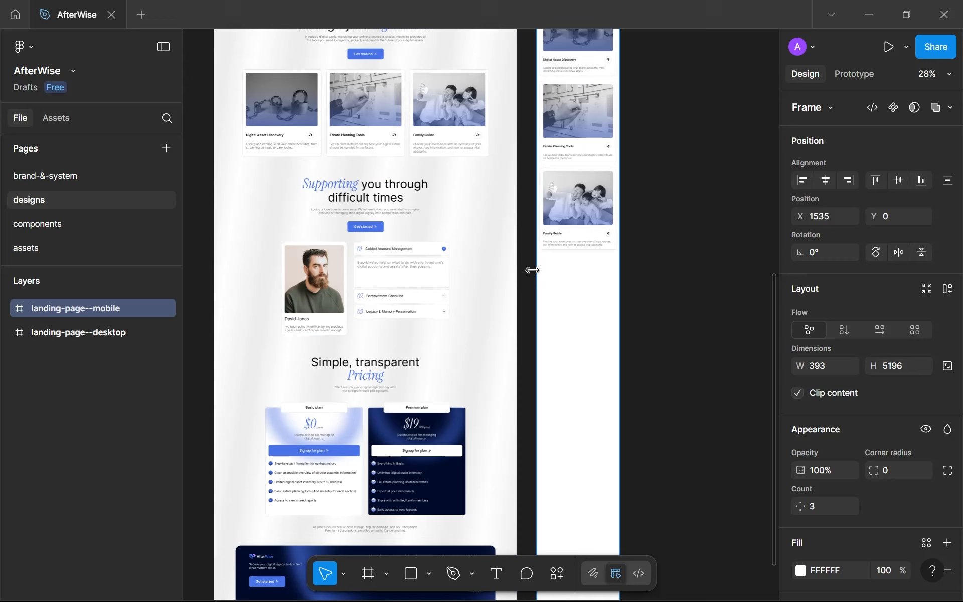
pyautogui.scroll(-3, 581, 246)
pyautogui.hscroll(1, 580, 245)
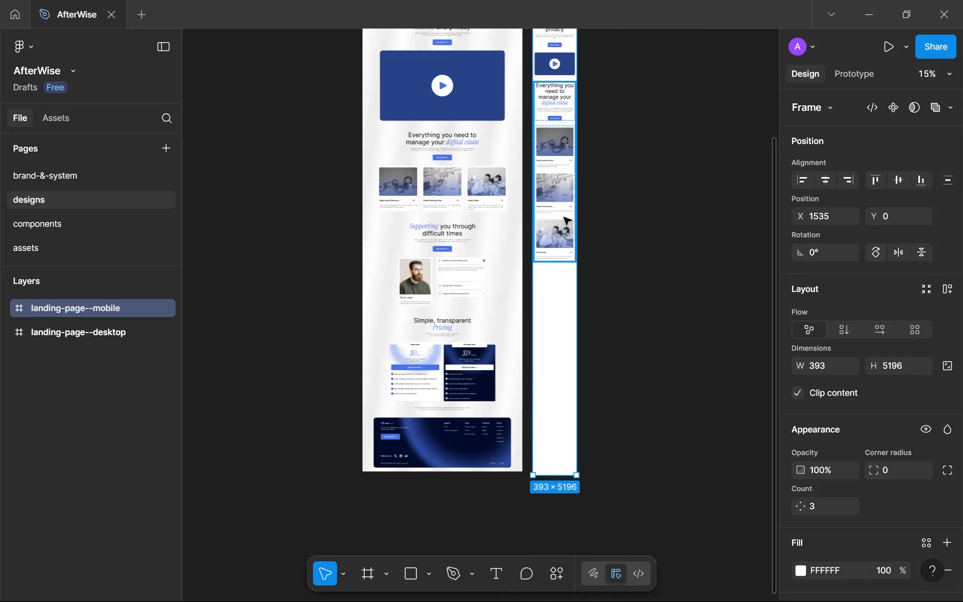
pyautogui.click(556, 115)
pyautogui.hotkey('ctrl', 'd')
pyautogui.moveTo(557, 128); pyautogui.dragTo(558, 306)
pyautogui.scroll(6, 556, 305)
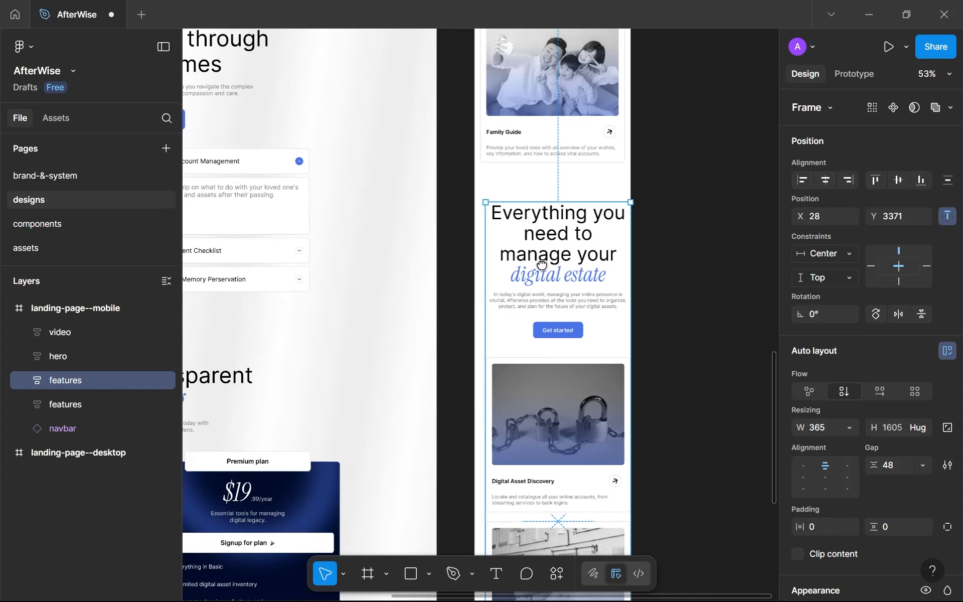
# Step: Replace the duplicated section's paragraph with the desktop testimonials paragraph beginning "Losing a loved one is never easy"
pyautogui.scroll(-4, 502, 236)
pyautogui.scroll(5, 374, 181)
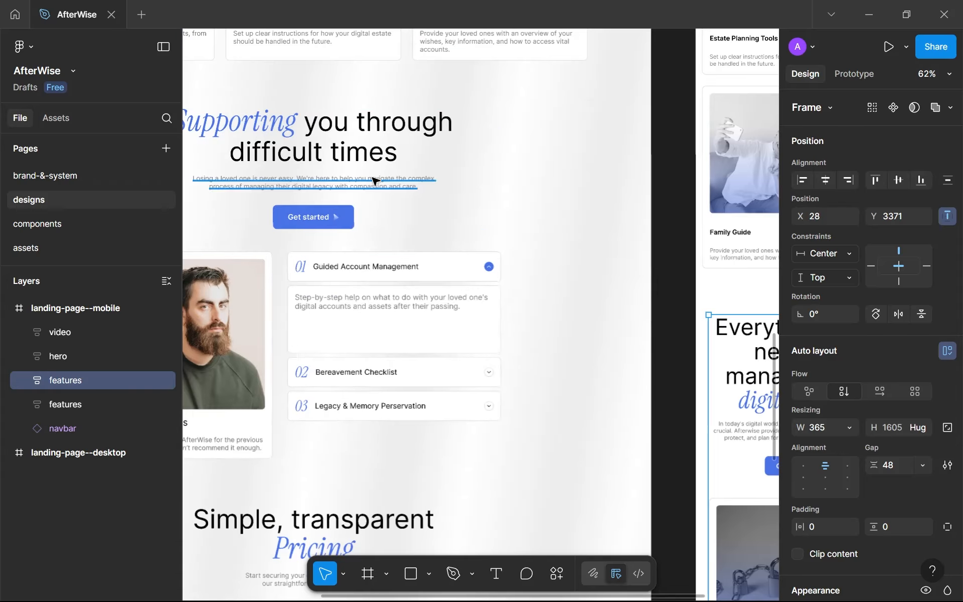
pyautogui.click(377, 181)
pyautogui.doubleClick(378, 182)
pyautogui.doubleClick(377, 182)
pyautogui.scroll(-3, 420, 222)
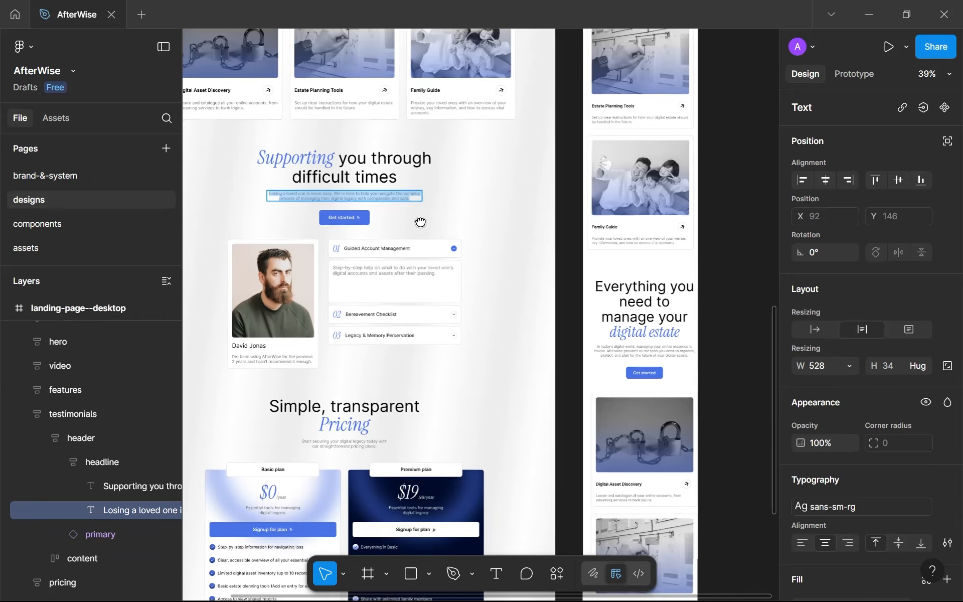
pyautogui.moveTo(421, 222); pyautogui.dragTo(384, 212)
pyautogui.click(596, 341)
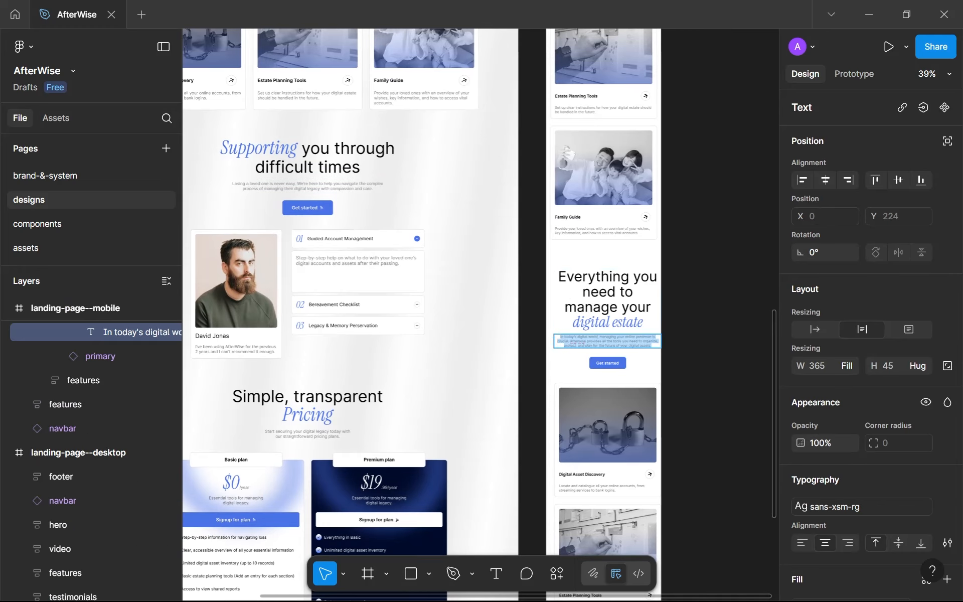
pyautogui.hotkey('ctrl', 'shift', 'r')
# Step: Apply the sans-xsm-rg text style to the replaced paragraph in the duplicated mobile section
pyautogui.scroll(5, 685, 347)
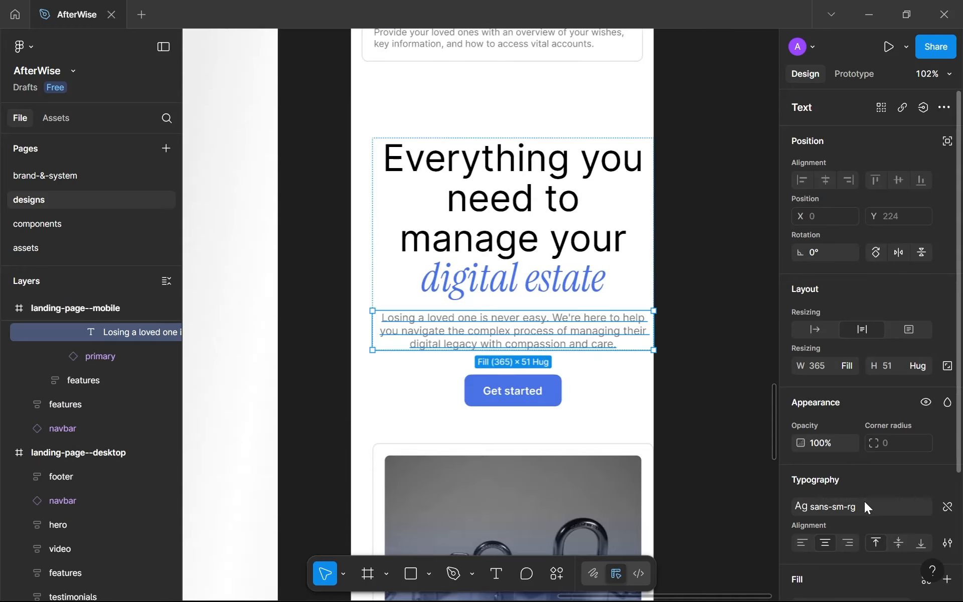
pyautogui.click(865, 500)
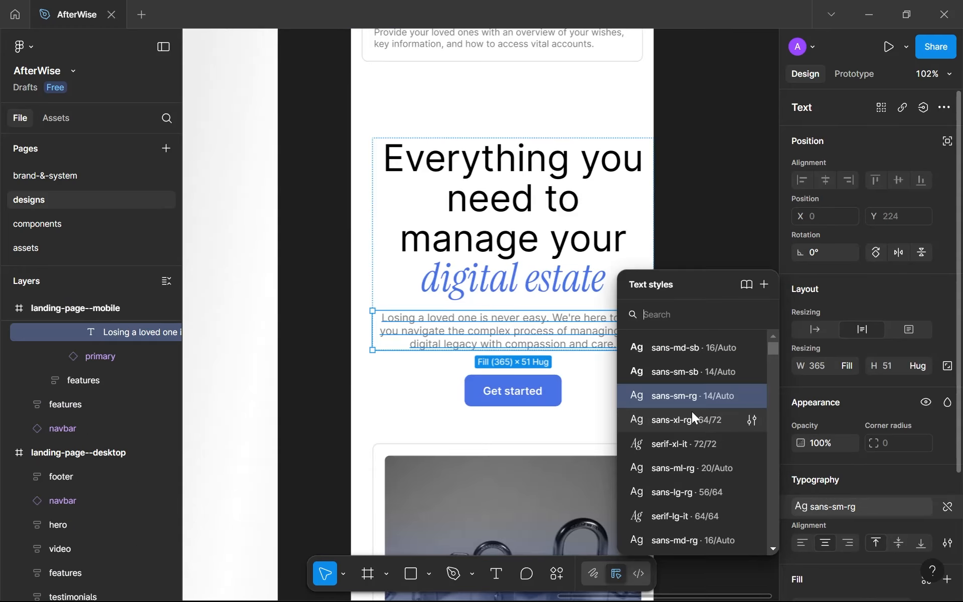
pyautogui.scroll(-5, 709, 451)
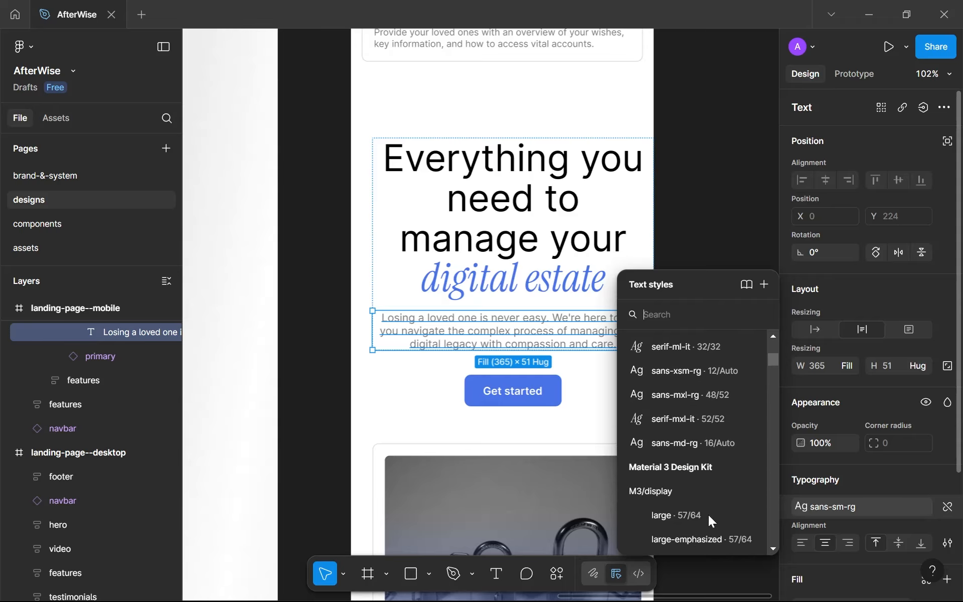
pyautogui.scroll(1, 708, 437)
pyautogui.scroll(4, 706, 444)
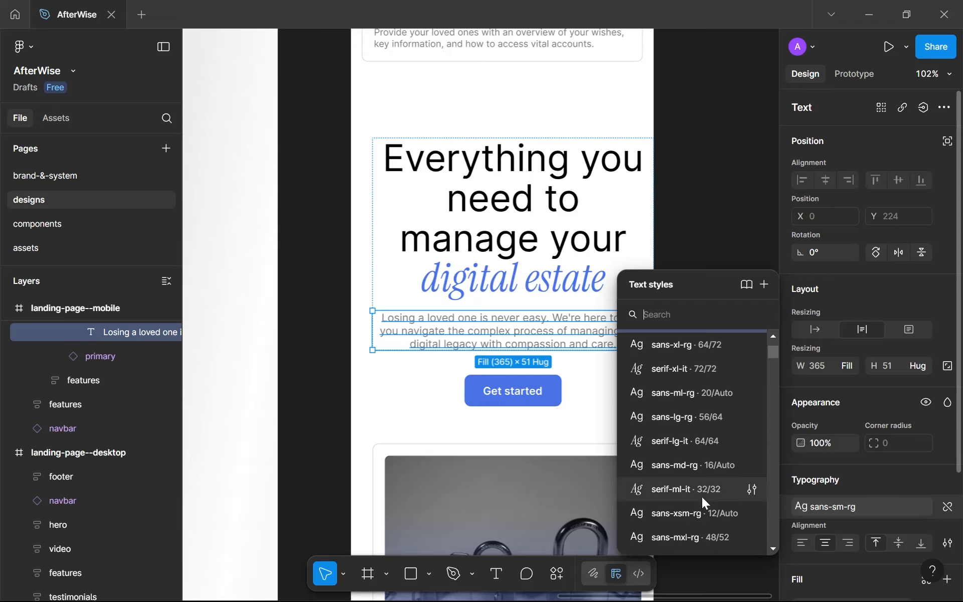
pyautogui.click(701, 512)
# Step: Replace "Everything you need to manage your" in the duplicated section's headline with "you through difficult times"
pyautogui.scroll(-5, 703, 327)
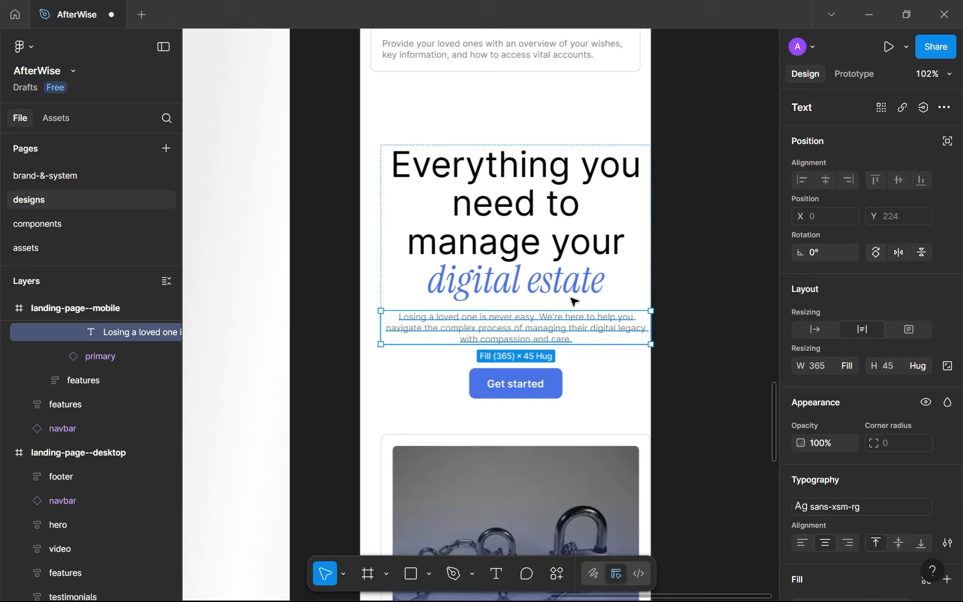
pyautogui.click(311, 108)
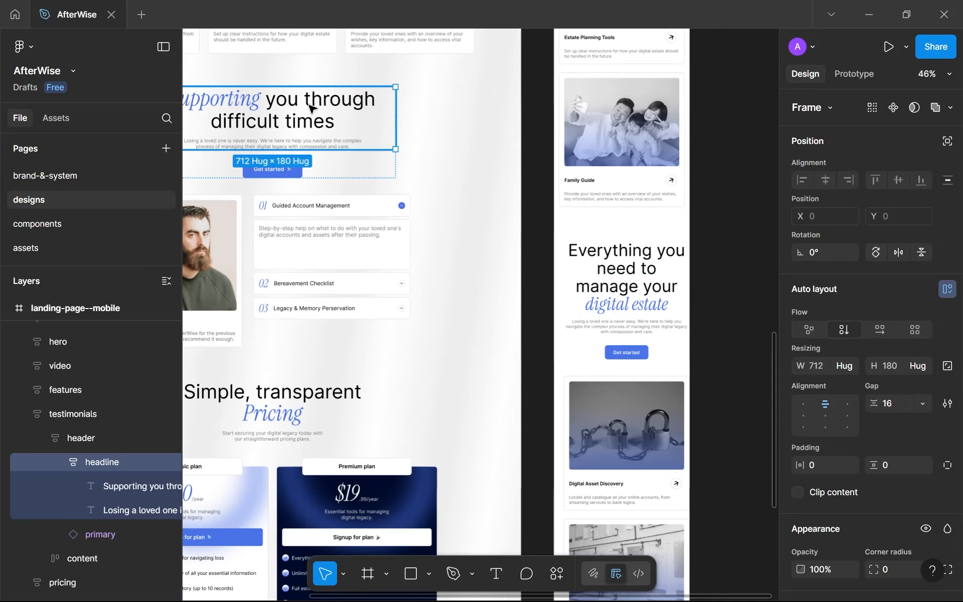
pyautogui.click(311, 108)
pyautogui.click(596, 244)
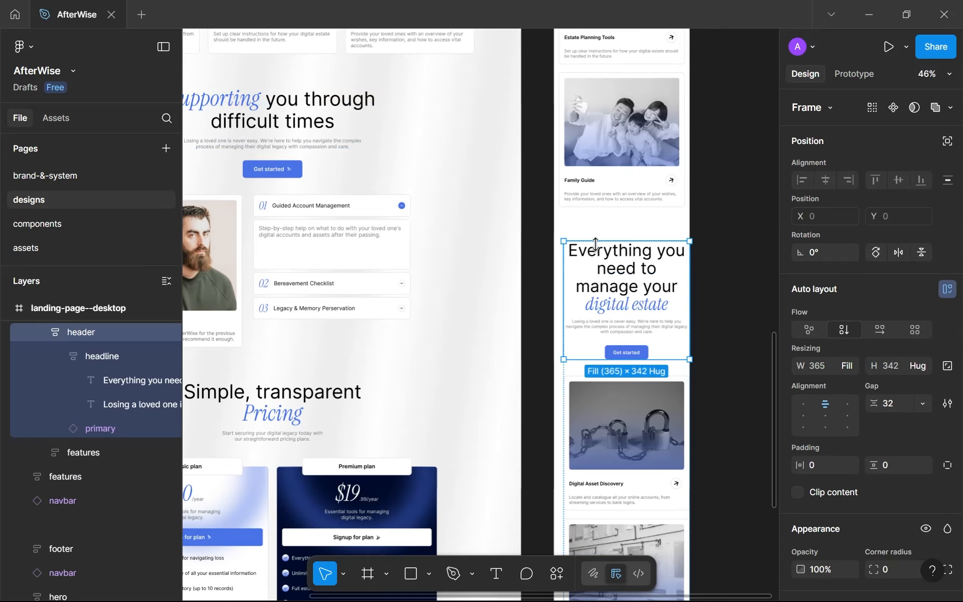
pyautogui.doubleClick(600, 245)
pyautogui.doubleClick(600, 245)
pyautogui.doubleClick(600, 245)
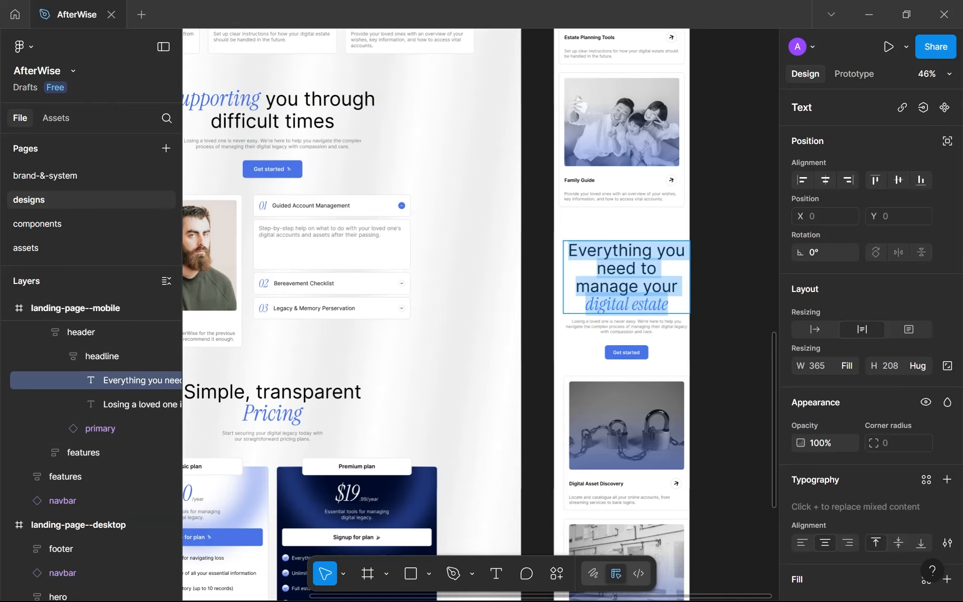
pyautogui.press('Up')
pyautogui.press('Right')
pyautogui.hotkey('ctrl', 'shift', 'Home')
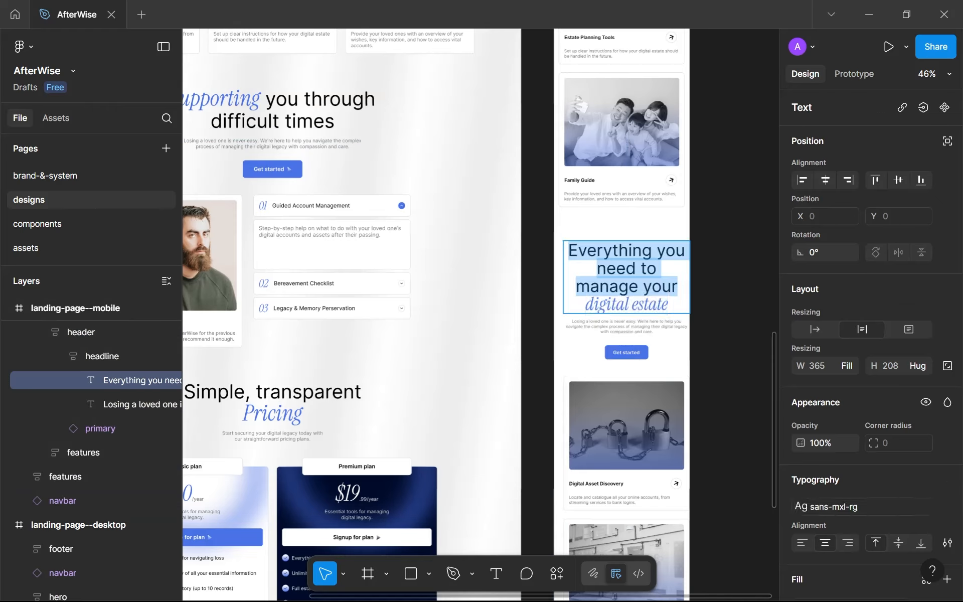
pyautogui.write('you t')
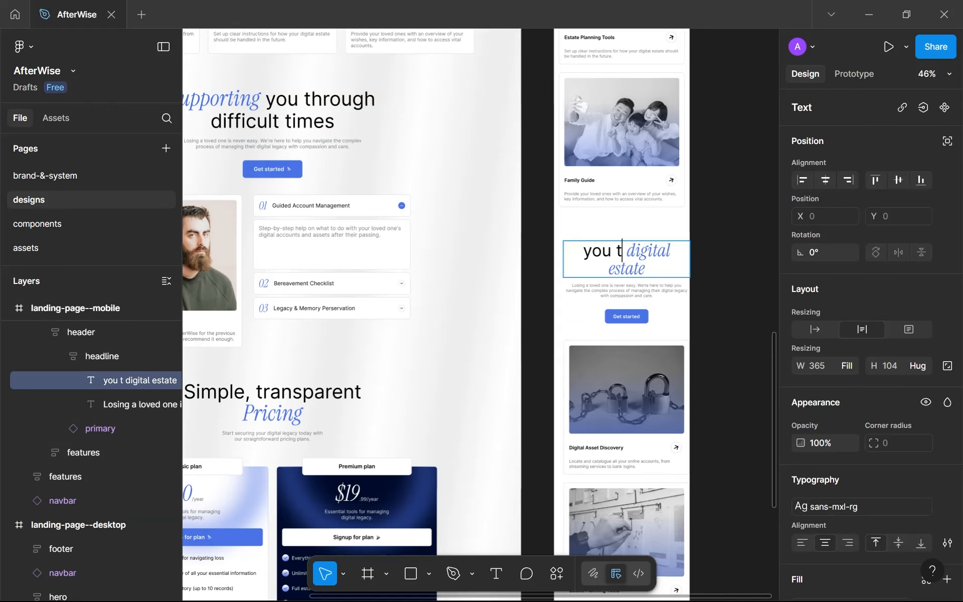
pyautogui.write('rho')
pyautogui.press('BackSpace')
pyautogui.press('BackSpace')
pyautogui.press('BackSpace')
pyautogui.write('hrough difficu')
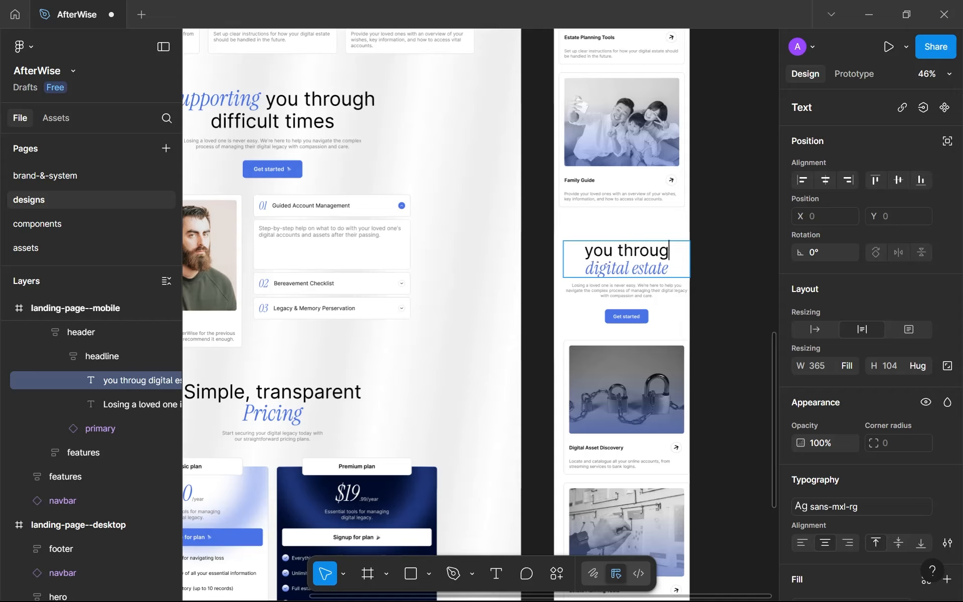
pyautogui.write('lt times')
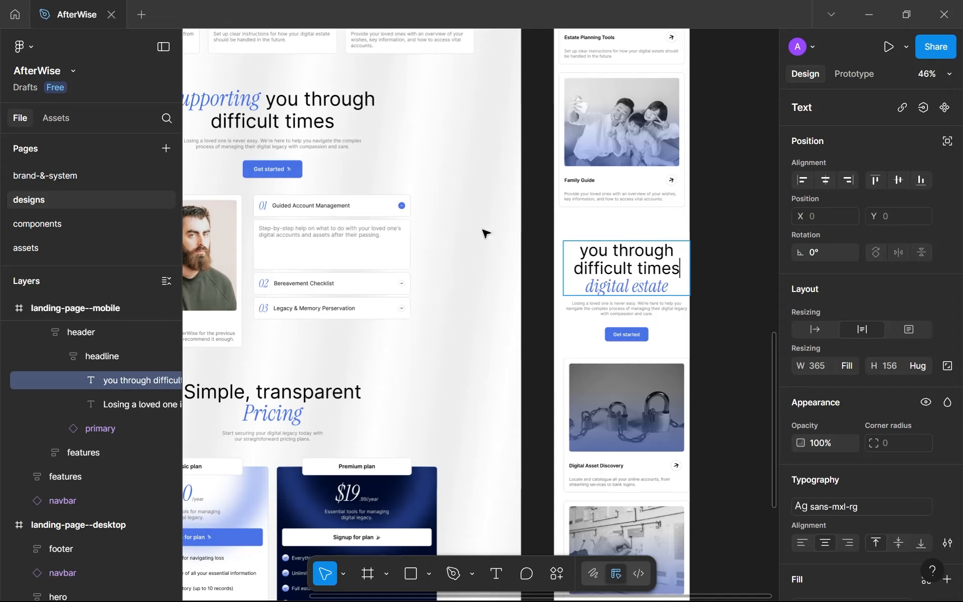
# Step: Replace the italic words "digital estate" in the headline with "Supporting"
pyautogui.hotkey('shift', 'Down')
pyautogui.press('BackSpace')
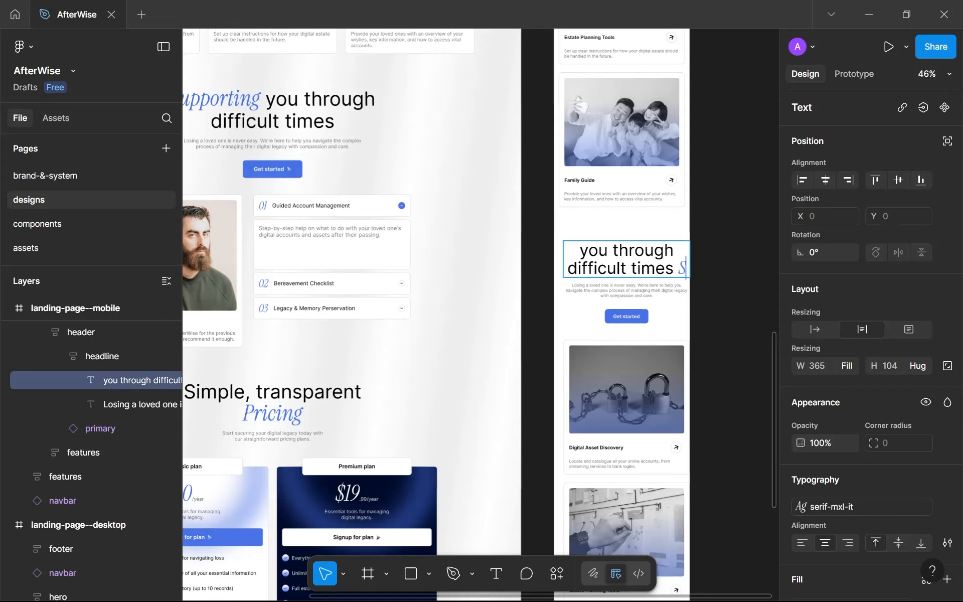
pyautogui.write('Supporting')
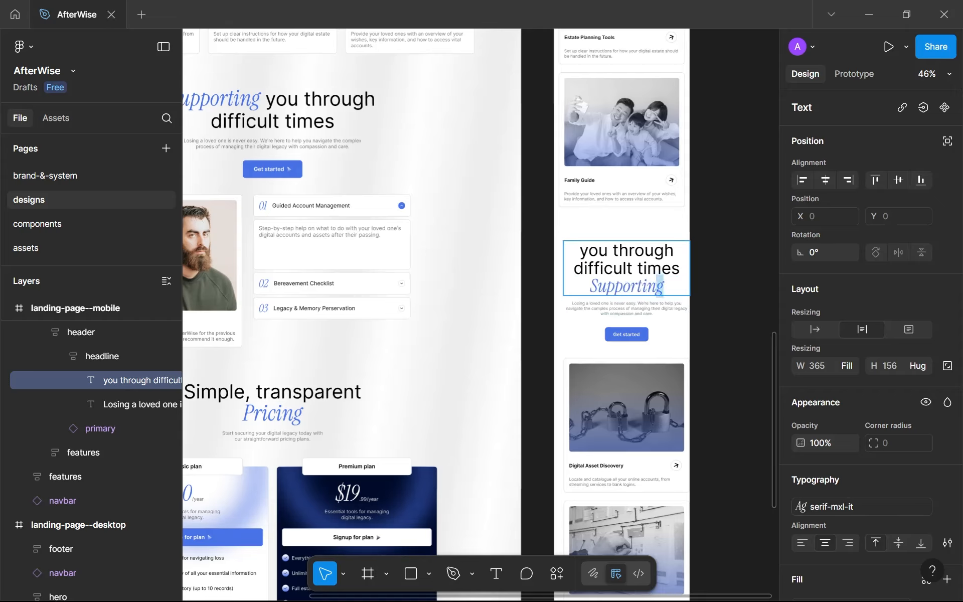
# Step: Move the italic word "Supporting" to the start of the headline, so it reads "Supporting you through difficult times"
pyautogui.hotkey('ctrl', 'shift', 'Left')
pyautogui.hotkey('ctrl', 'c')
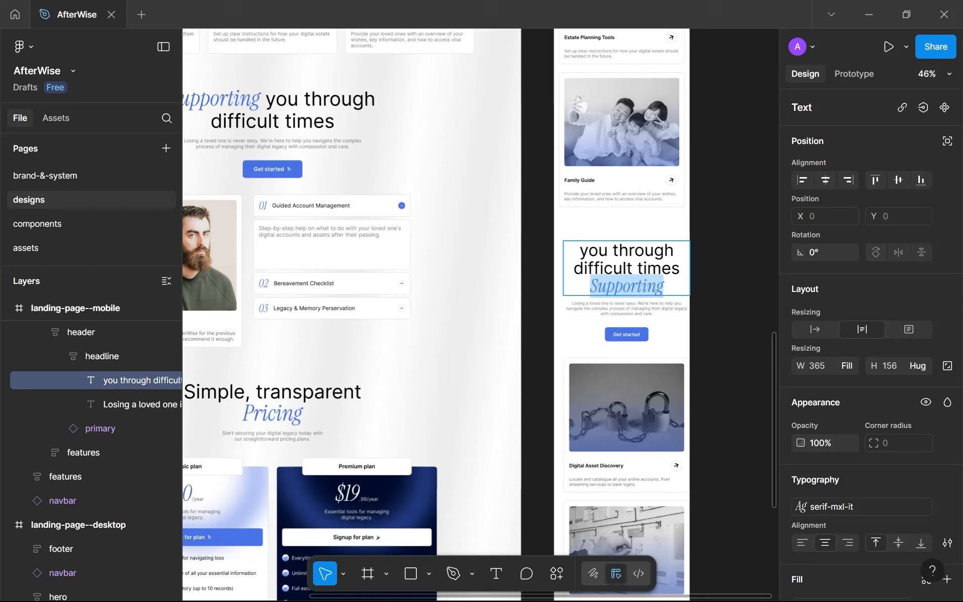
pyautogui.press('BackSpace')
pyautogui.press('BackSpace')
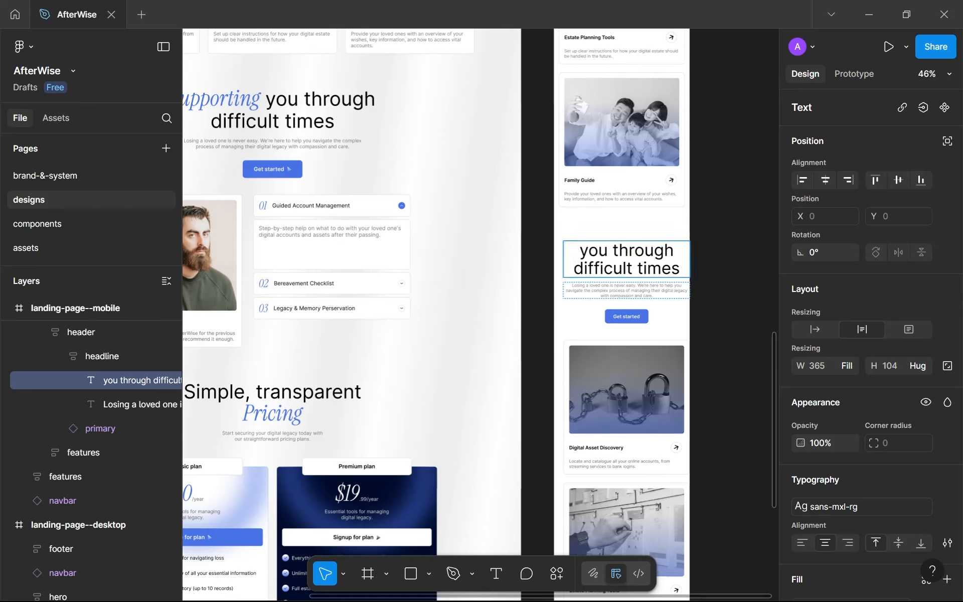
pyautogui.hotkey('ctrl', 'v')
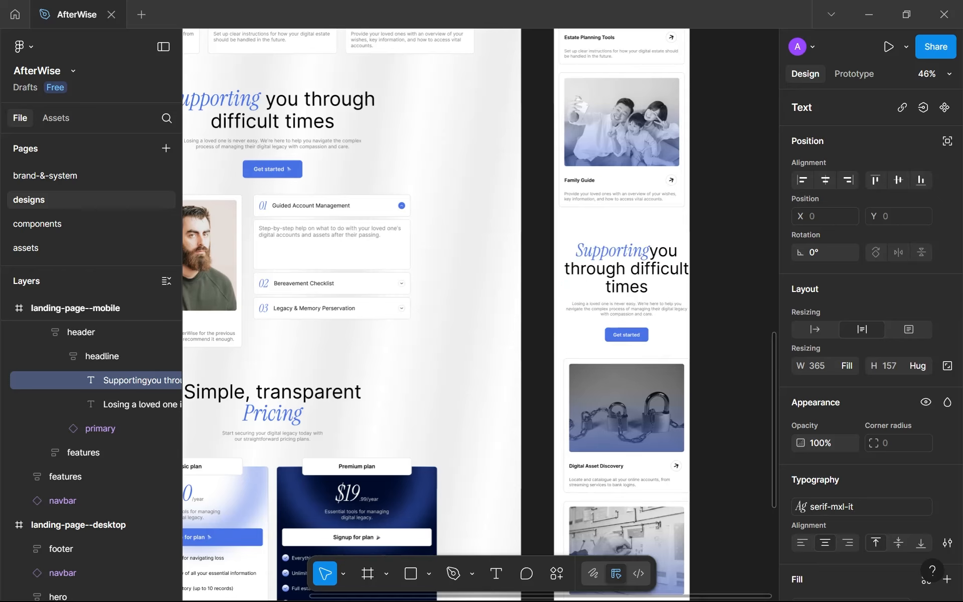
pyautogui.press('Escape')
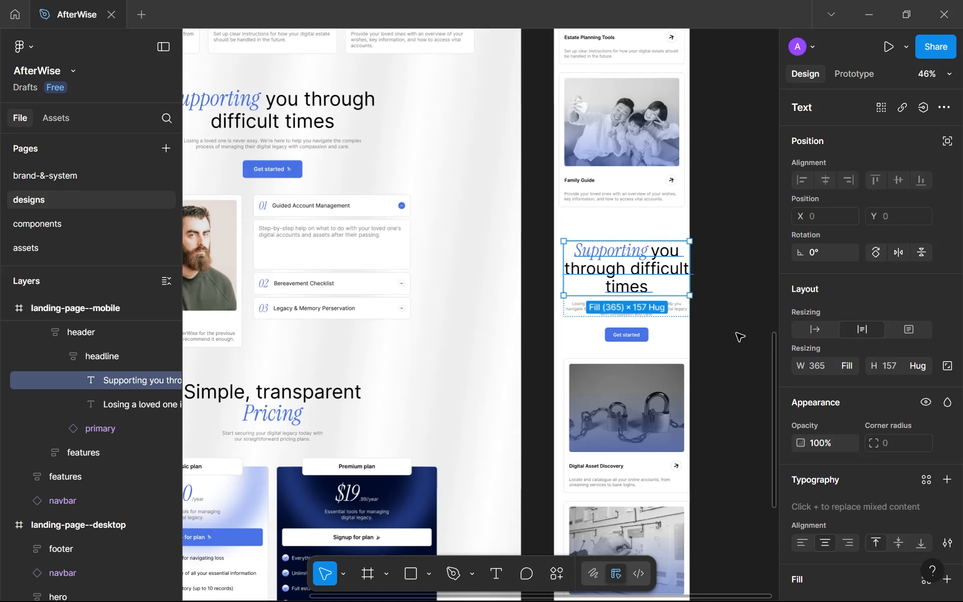
# Step: Show the rulers and centre the duplicated section horizontally in the mobile frame at X 14
pyautogui.click(705, 322)
pyautogui.hotkey('shift', 'r')
pyautogui.click(645, 311)
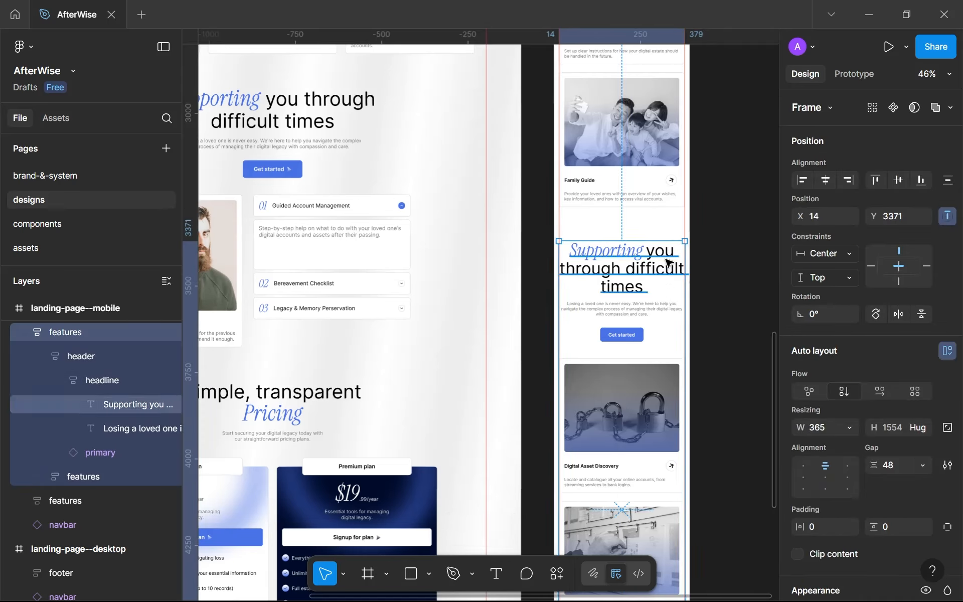
# Step: Examine the desktop testimonials section's profile card and accordion layout against the duplicated mobile section
pyautogui.scroll(-3, 667, 142)
pyautogui.scroll(3, 658, 176)
pyautogui.scroll(2, 657, 175)
pyautogui.scroll(-5, 632, 126)
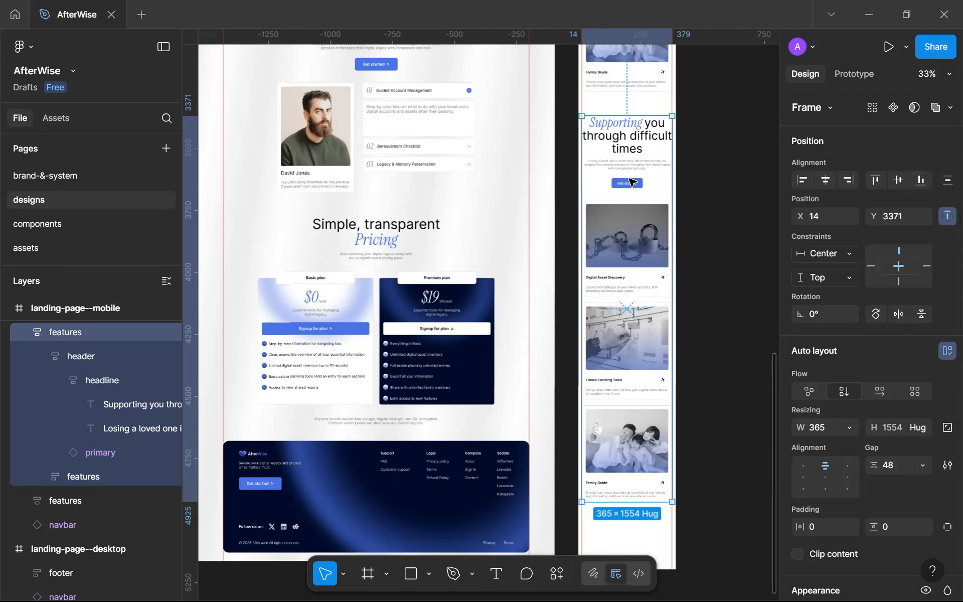
pyautogui.scroll(3, 397, 153)
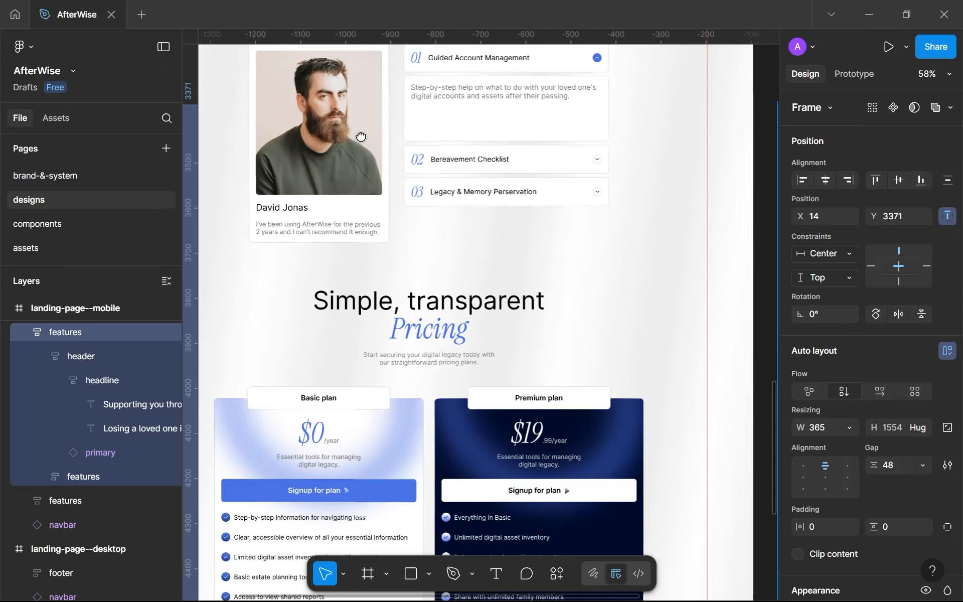
pyautogui.scroll(-3, 396, 153)
pyautogui.scroll(1, 438, 118)
pyautogui.scroll(3, 438, 118)
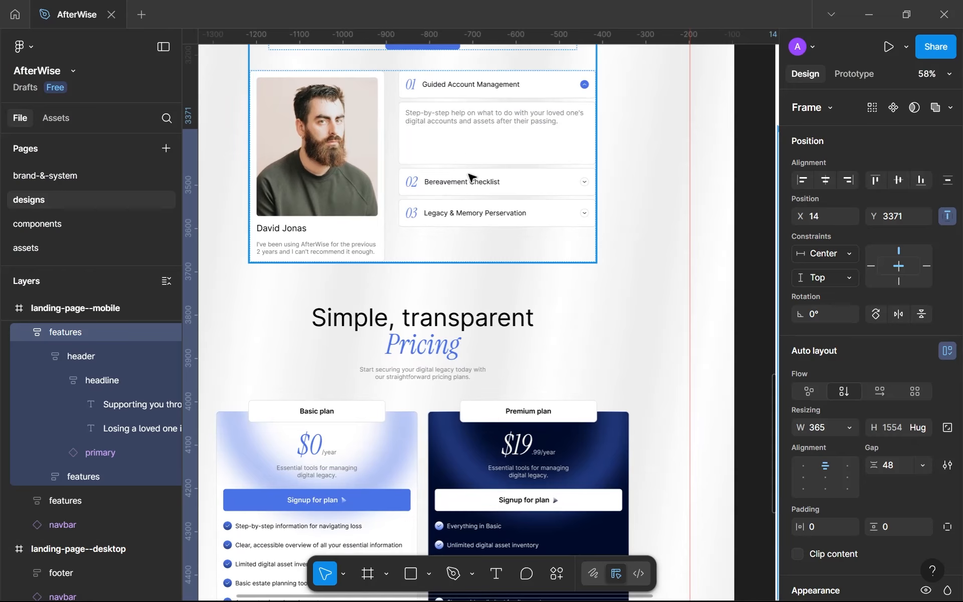
pyautogui.scroll(3, 471, 177)
pyautogui.scroll(-2, 527, 202)
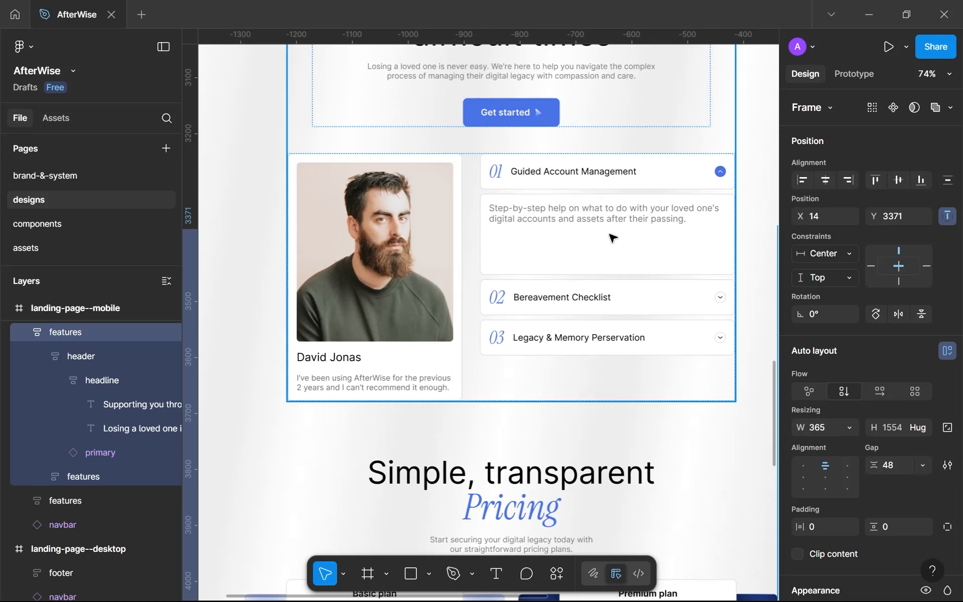
pyautogui.scroll(-4, 613, 237)
pyautogui.moveTo(569, 229); pyautogui.dragTo(452, 174)
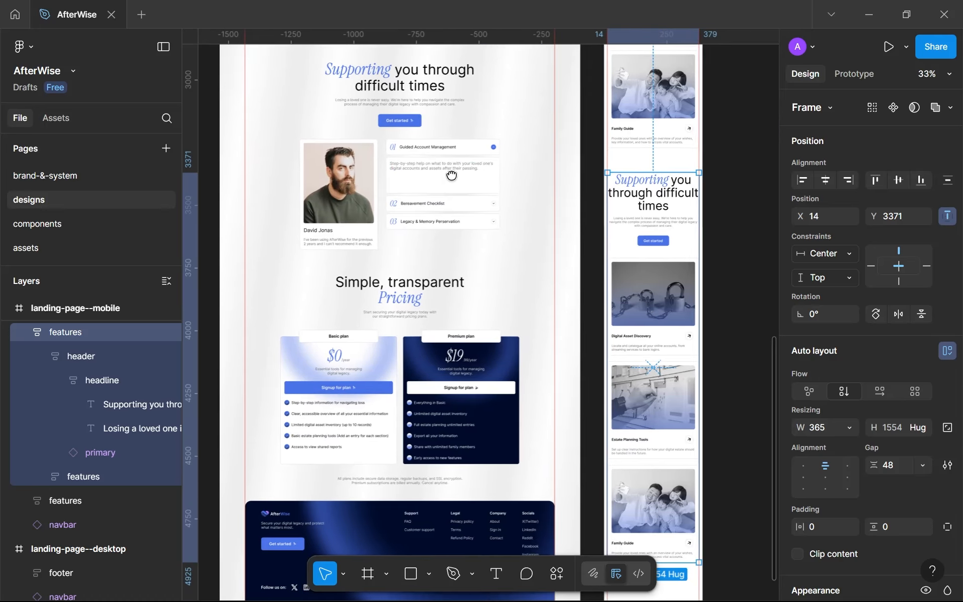
# Step: Replace the feature cards in the duplicated mobile section with a copy of the desktop testimonials content frame
pyautogui.doubleClick(623, 323)
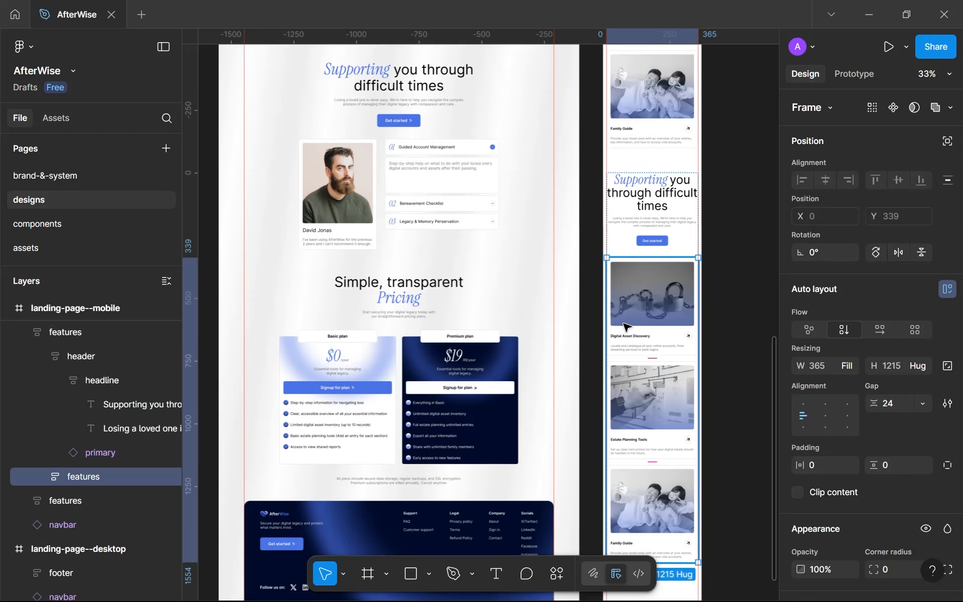
pyautogui.doubleClick(401, 190)
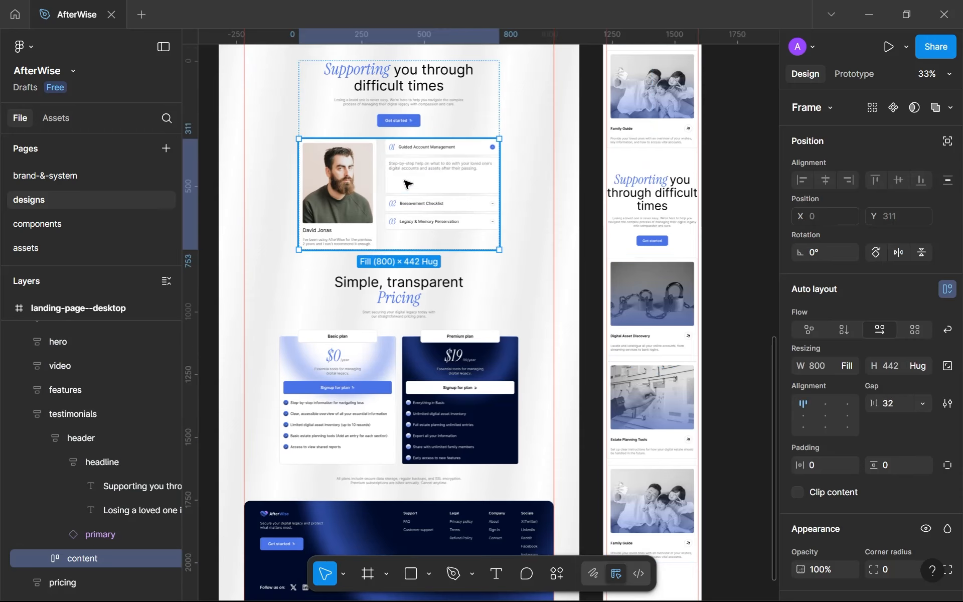
pyautogui.click(408, 184)
pyautogui.scroll(-3, 426, 198)
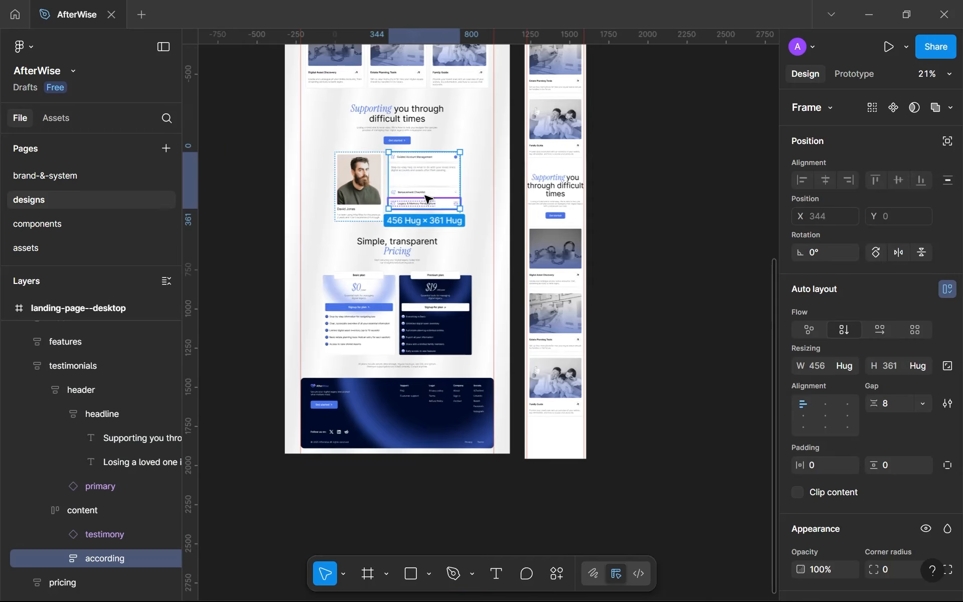
pyautogui.click(410, 230)
pyautogui.click(405, 217)
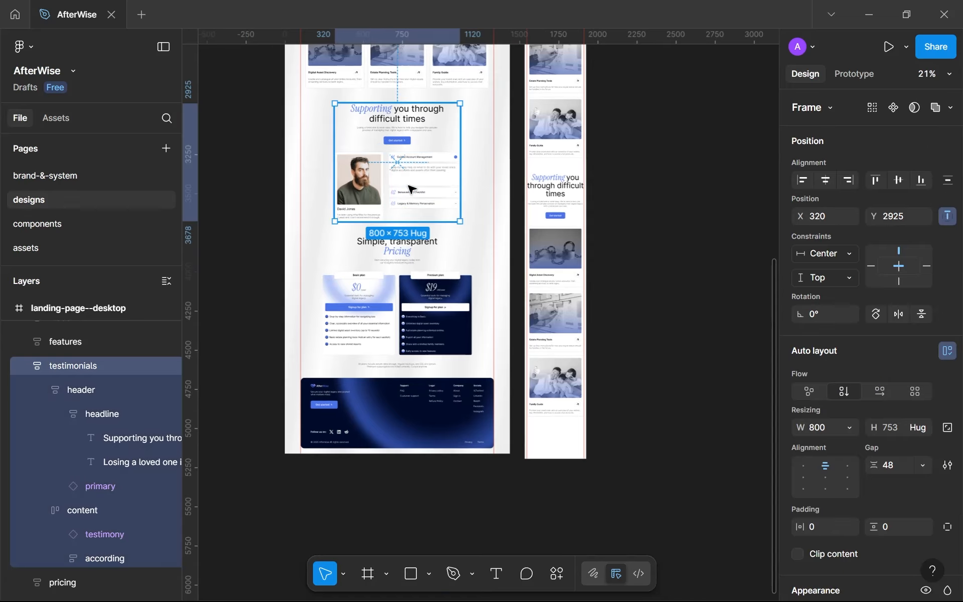
pyautogui.doubleClick(409, 189)
pyautogui.hotkey('ctrl', 'c')
pyautogui.click(554, 276)
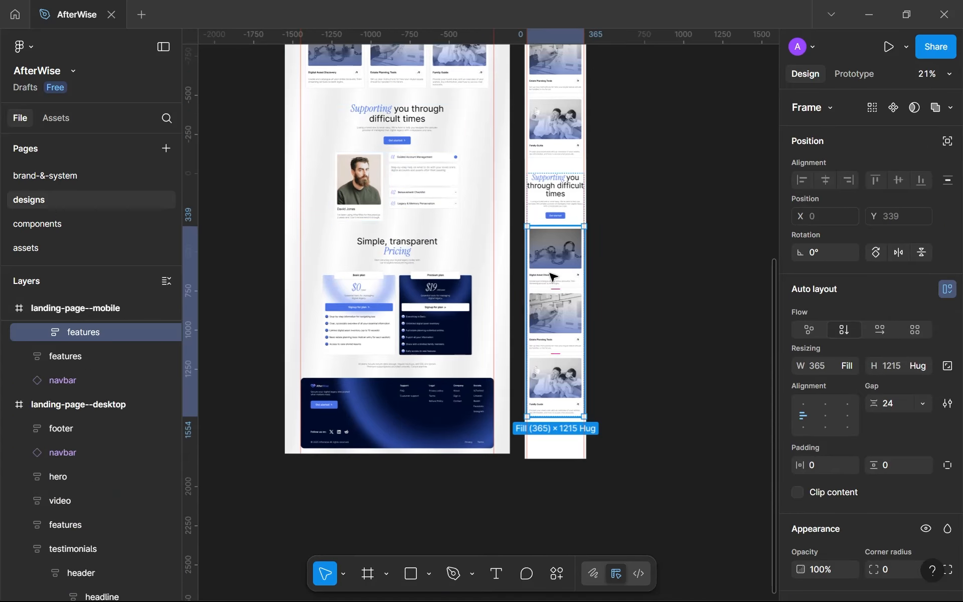
pyautogui.hotkey('ctrl', 'v')
pyautogui.scroll(5, 590, 271)
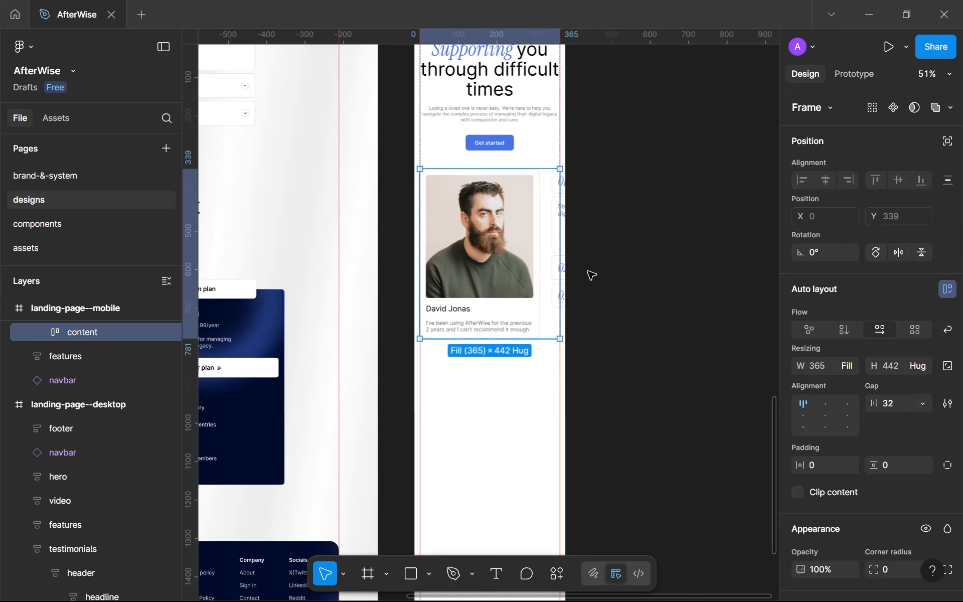
# Step: Stack the pasted mobile content vertically and move the accordion above the testimony card
pyautogui.click(844, 329)
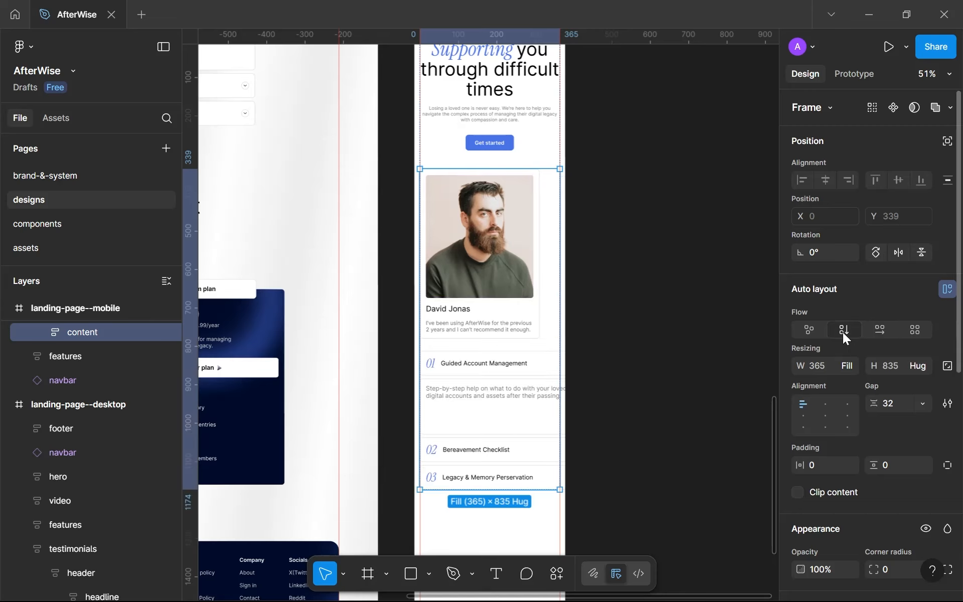
pyautogui.click(502, 374)
pyautogui.press('Up')
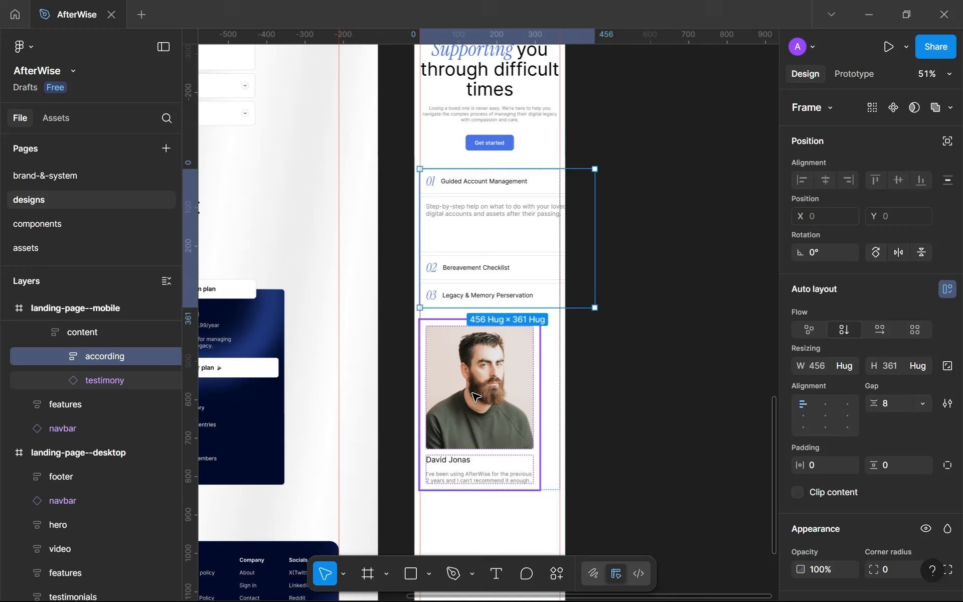
# Step: Switch the mobile testimony card to its mobile variant and align the content frame's items to top centre
pyautogui.scroll(-1, 521, 391)
pyautogui.click(521, 391)
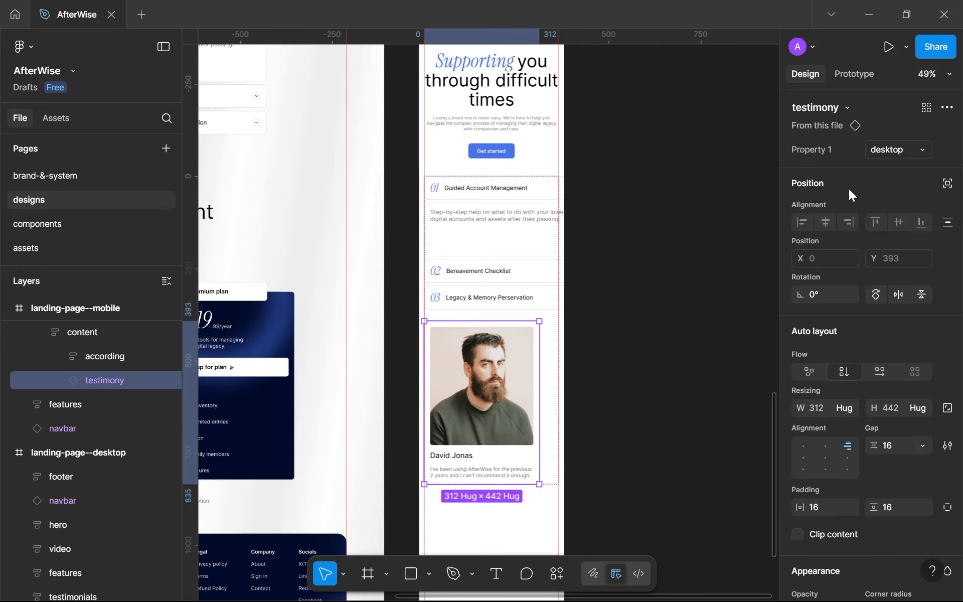
pyautogui.click(894, 155)
pyautogui.click(892, 176)
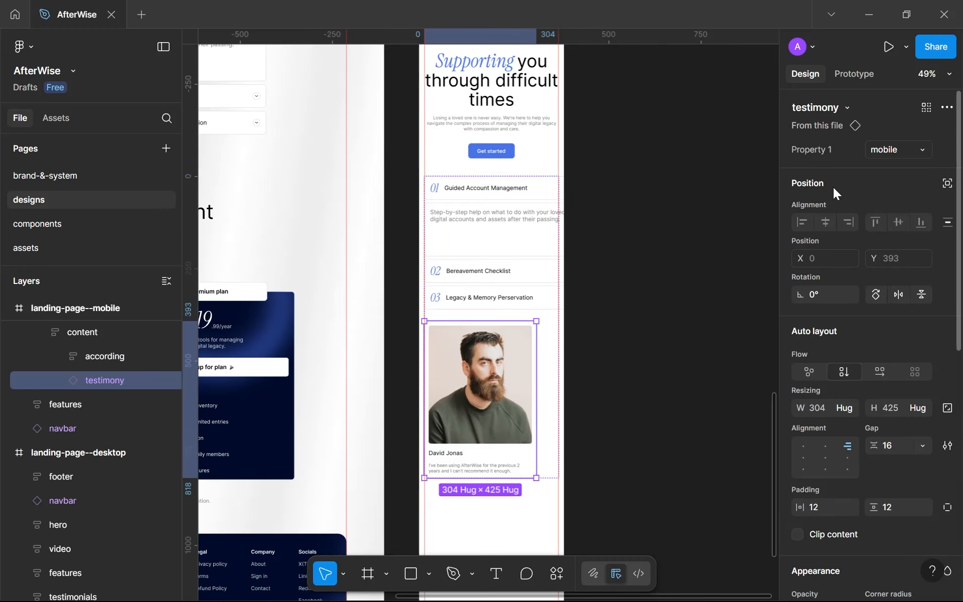
pyautogui.click(551, 339)
pyautogui.click(825, 407)
pyautogui.scroll(1, 506, 239)
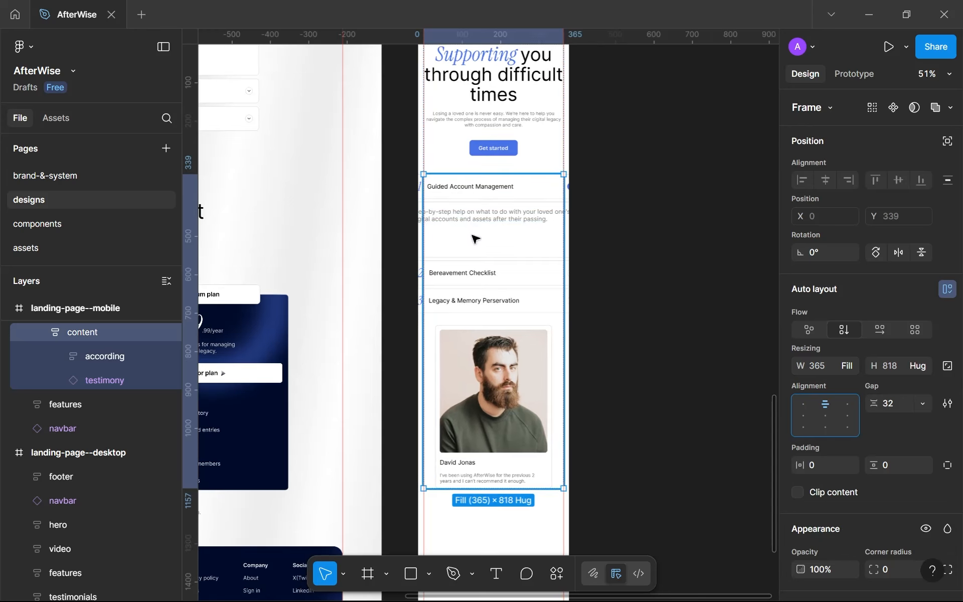
# Step: Set the mobile accordion's width to fill its container
pyautogui.click(522, 224)
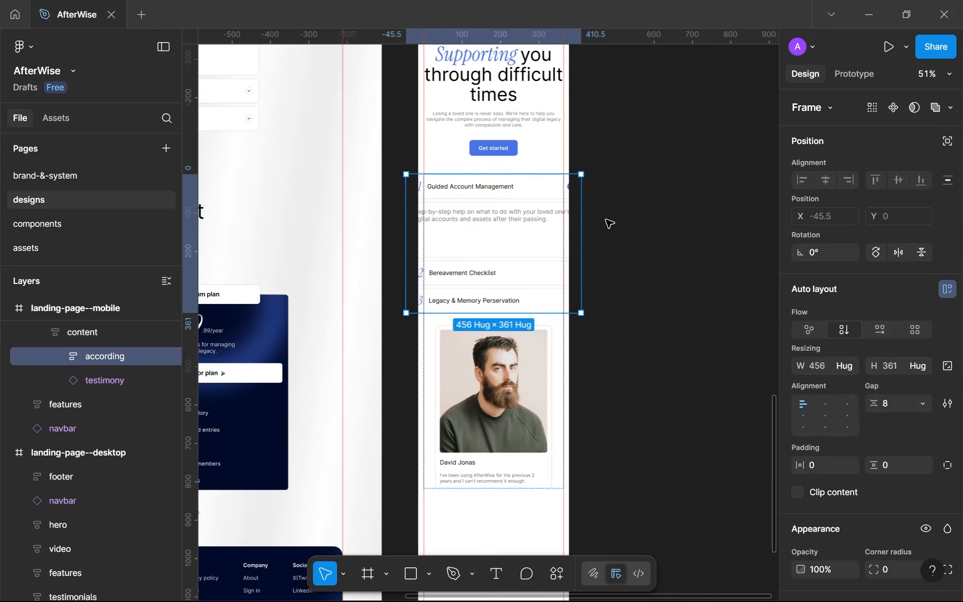
pyautogui.click(843, 368)
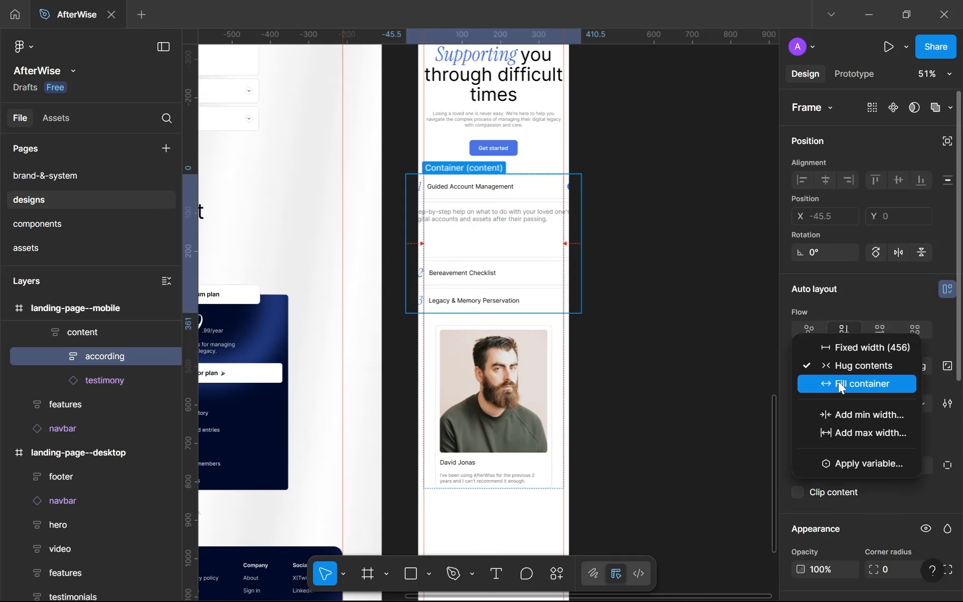
pyautogui.click(833, 387)
pyautogui.scroll(5, 527, 204)
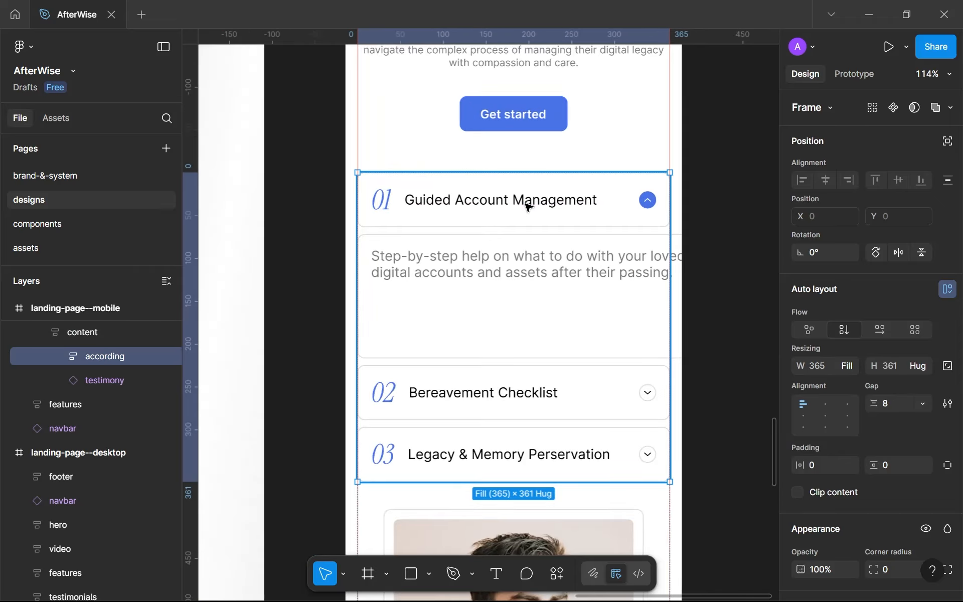
# Step: On the components page, move the check-indicator frame down to Y 4383 to make room below the accordion-items frame
pyautogui.click(527, 205)
pyautogui.click(86, 224)
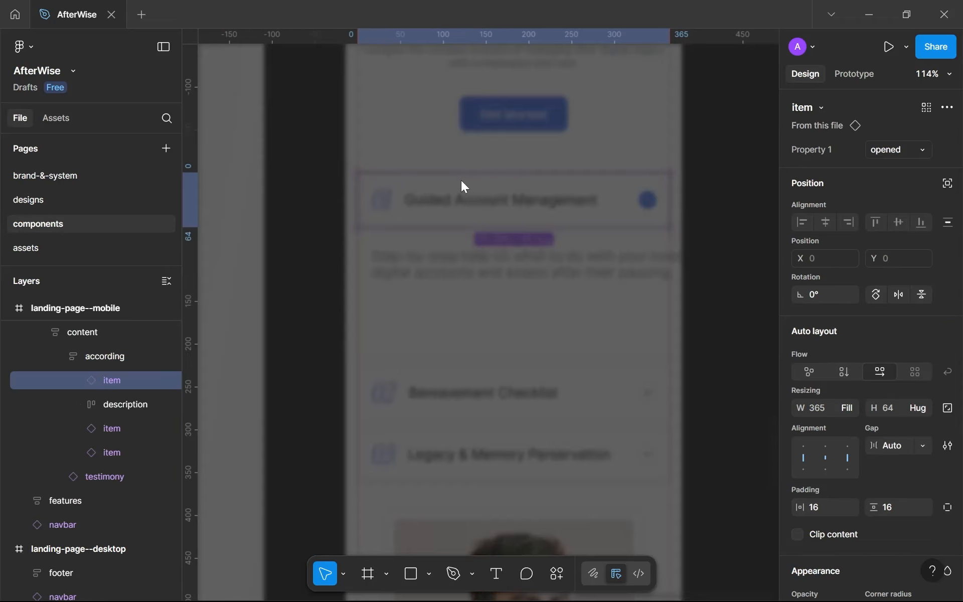
pyautogui.scroll(-3, 569, 188)
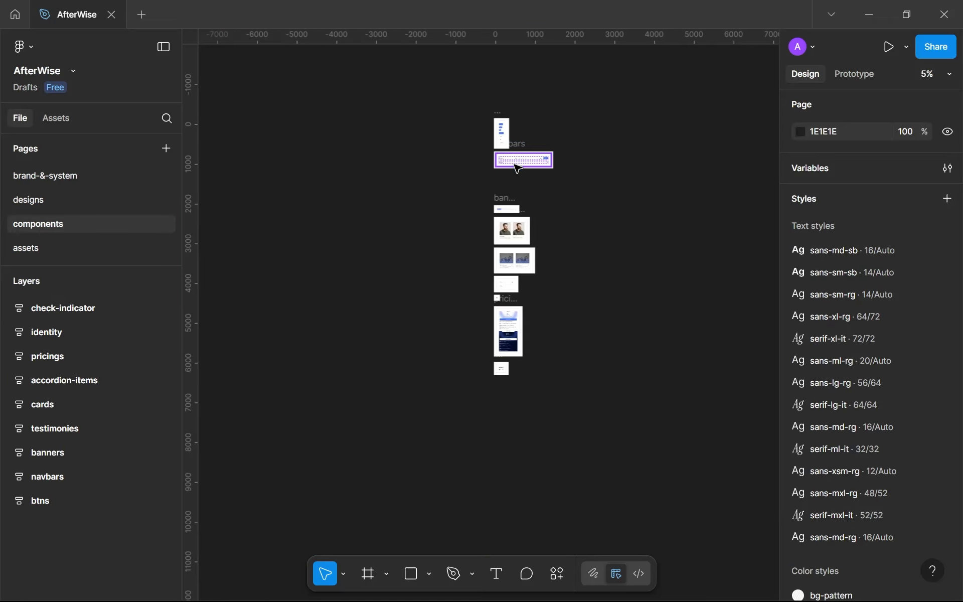
pyautogui.click(523, 270)
pyautogui.press('Escape')
pyautogui.scroll(5, 520, 276)
pyautogui.scroll(-2, 516, 277)
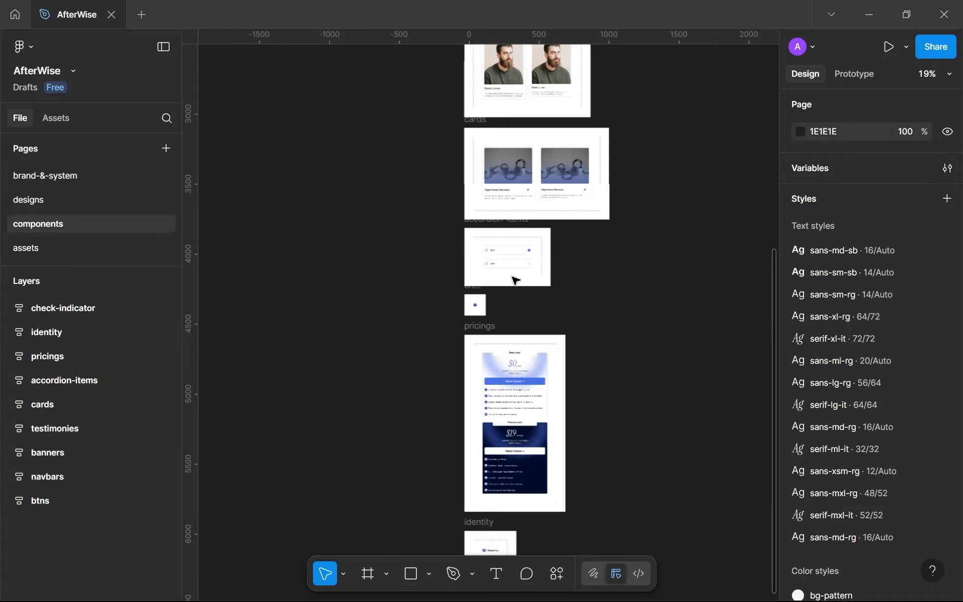
pyautogui.scroll(1, 521, 247)
pyautogui.scroll(4, 520, 248)
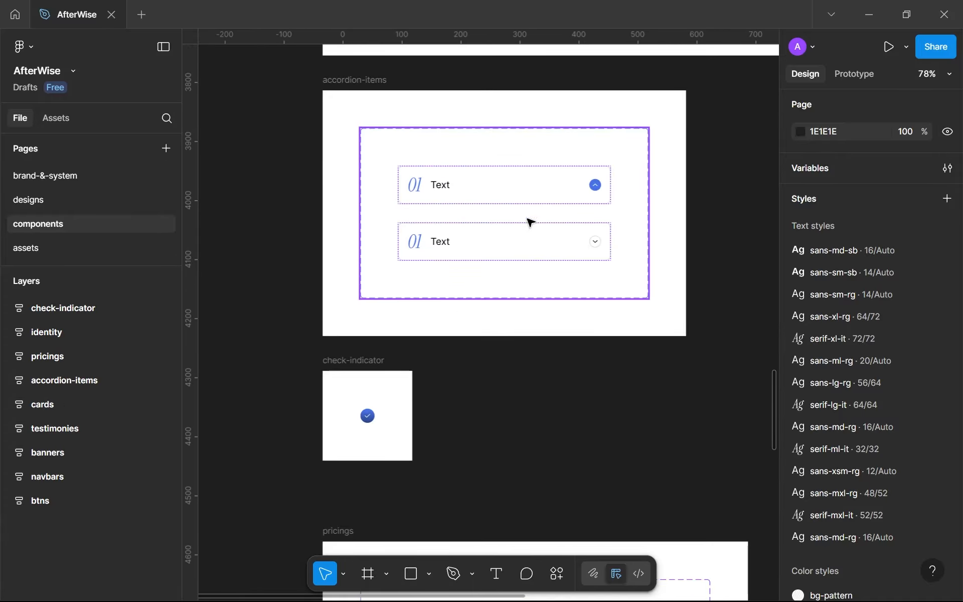
pyautogui.click(537, 196)
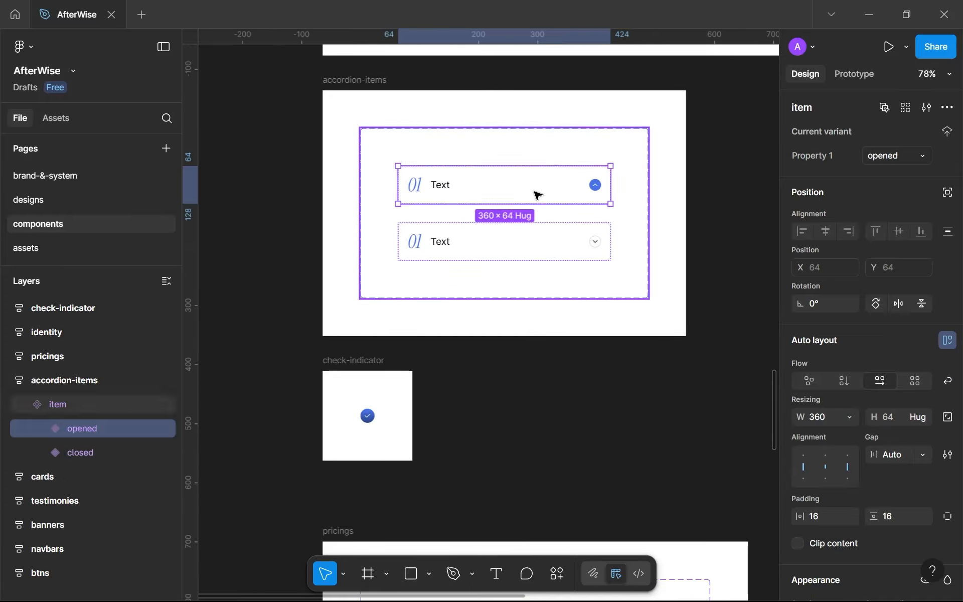
pyautogui.click(368, 360)
pyautogui.moveTo(368, 392); pyautogui.dragTo(368, 448)
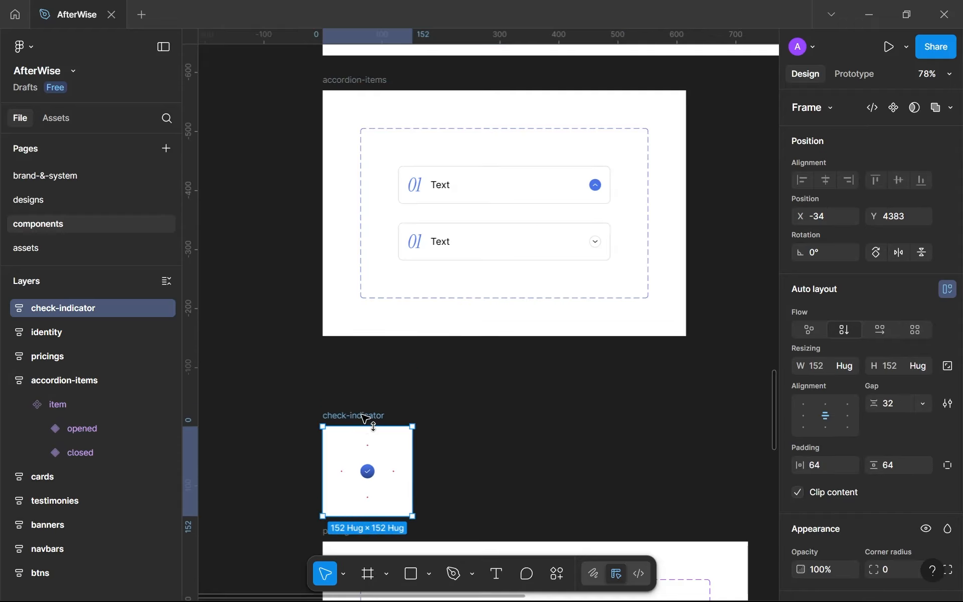
# Step: Add a variant of the accordion item based on the opened one and name it "opened--mobile"
pyautogui.click(499, 195)
pyautogui.click(499, 196)
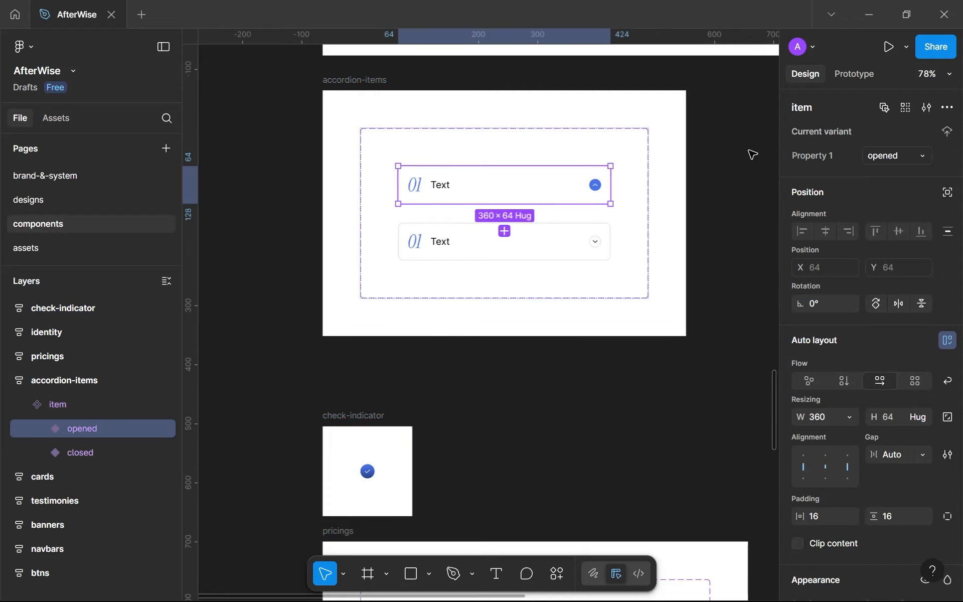
pyautogui.click(504, 231)
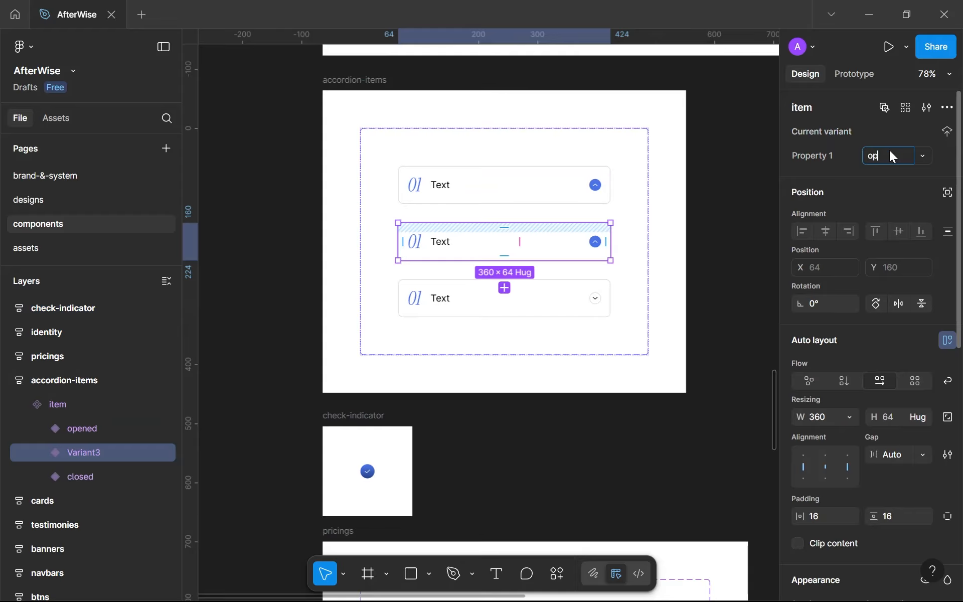
pyautogui.write('opened--mobile')
pyautogui.press('Return')
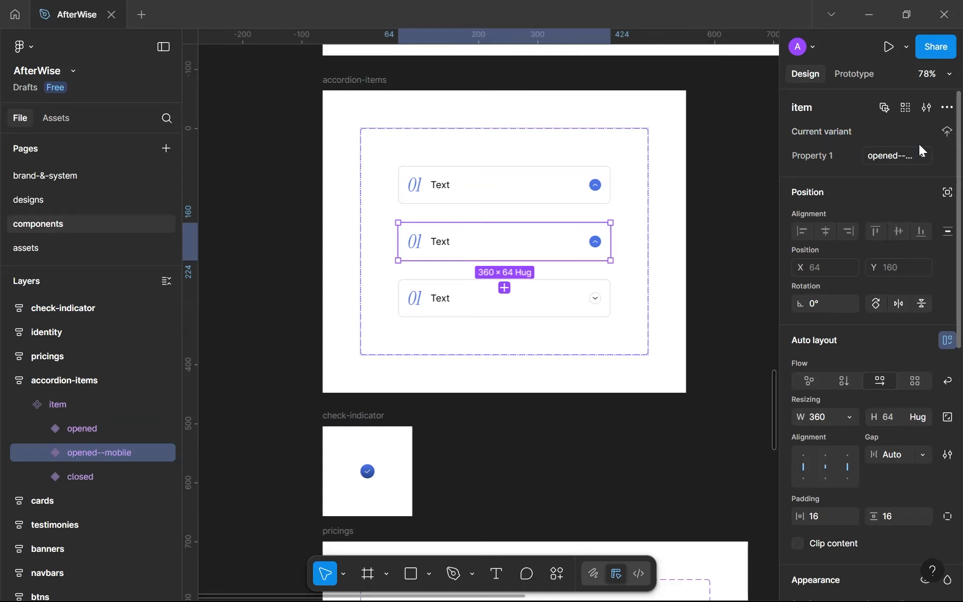
# Step: Set the gap between the number and the text in the opened--mobile variant to 12
pyautogui.keyDown('ctrl'); pyautogui.scroll(5, 441, 238); pyautogui.keyUp('ctrl')
pyautogui.doubleClick(428, 228)
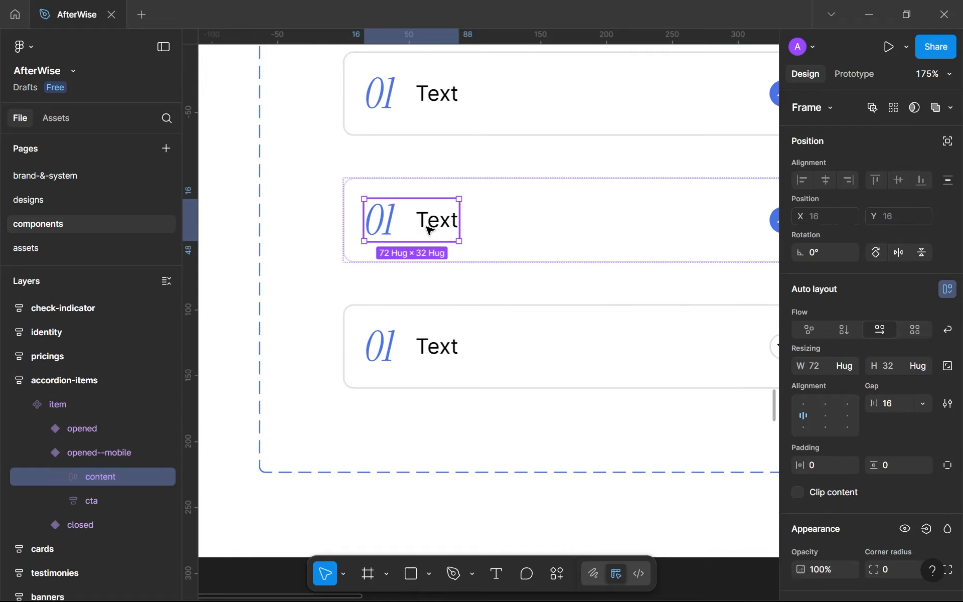
pyautogui.press('BackSpace')
pyautogui.write('2')
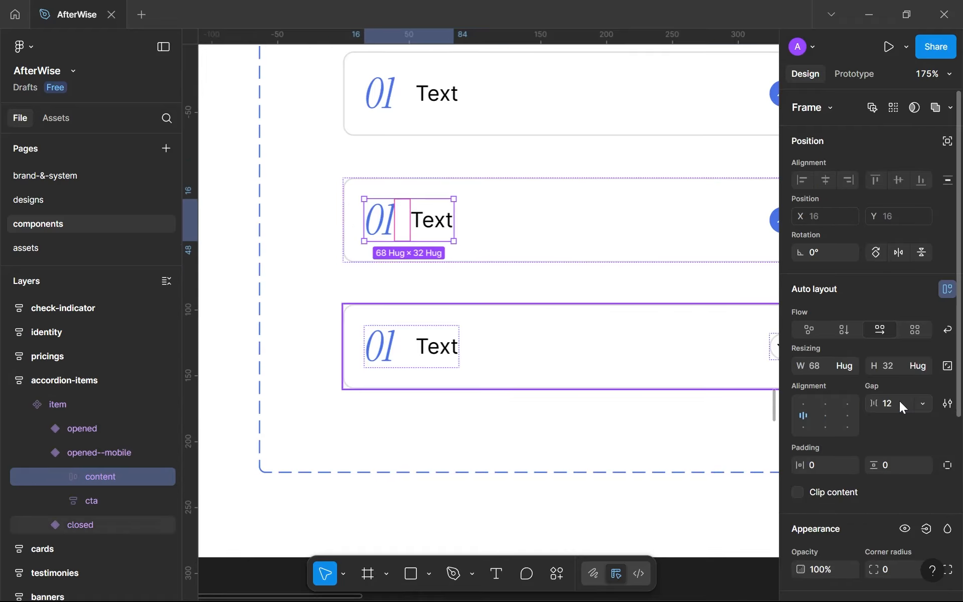
pyautogui.press('Return')
pyautogui.click(382, 238)
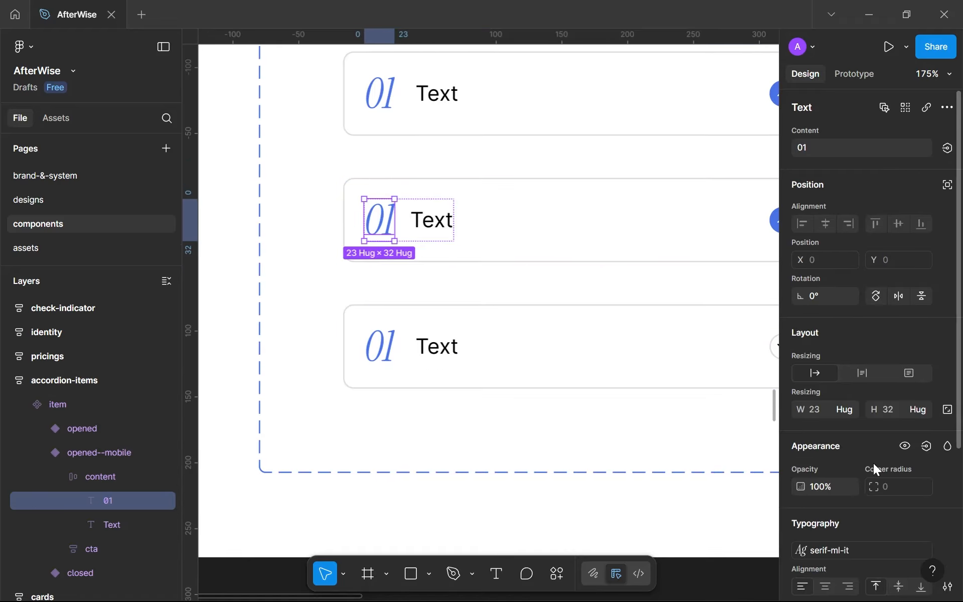
pyautogui.scroll(-3, 874, 467)
pyautogui.click(872, 477)
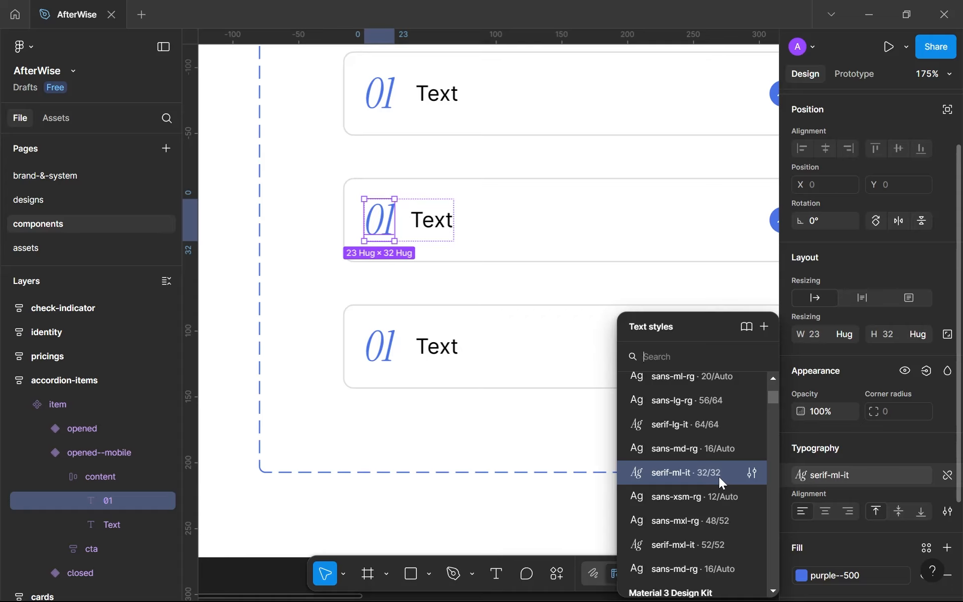
pyautogui.scroll(3, 719, 476)
# Step: Apply the sans-sm-rg 14/Auto text style to the label text of the opened--mobile variant
pyautogui.click(440, 224)
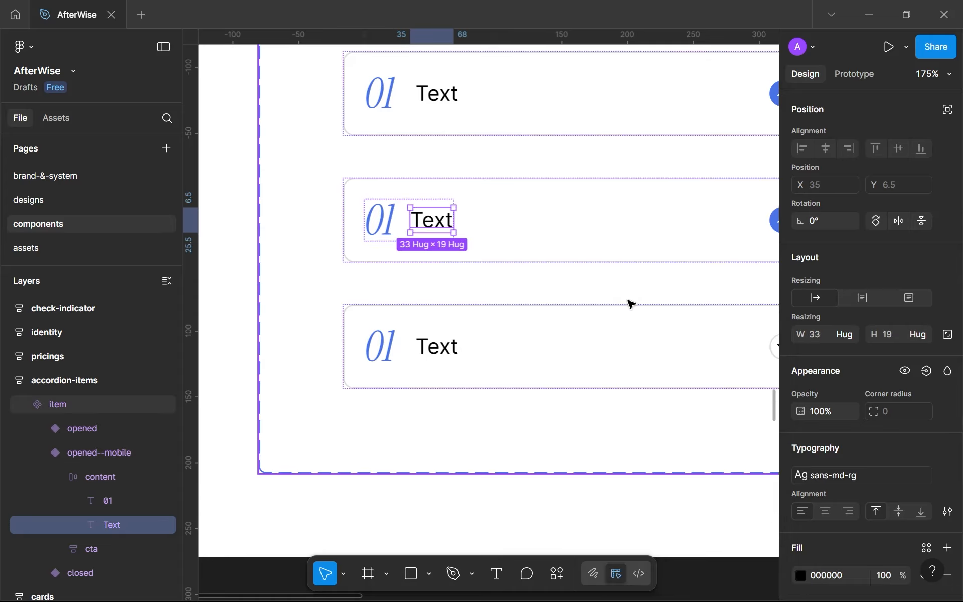
pyautogui.click(869, 471)
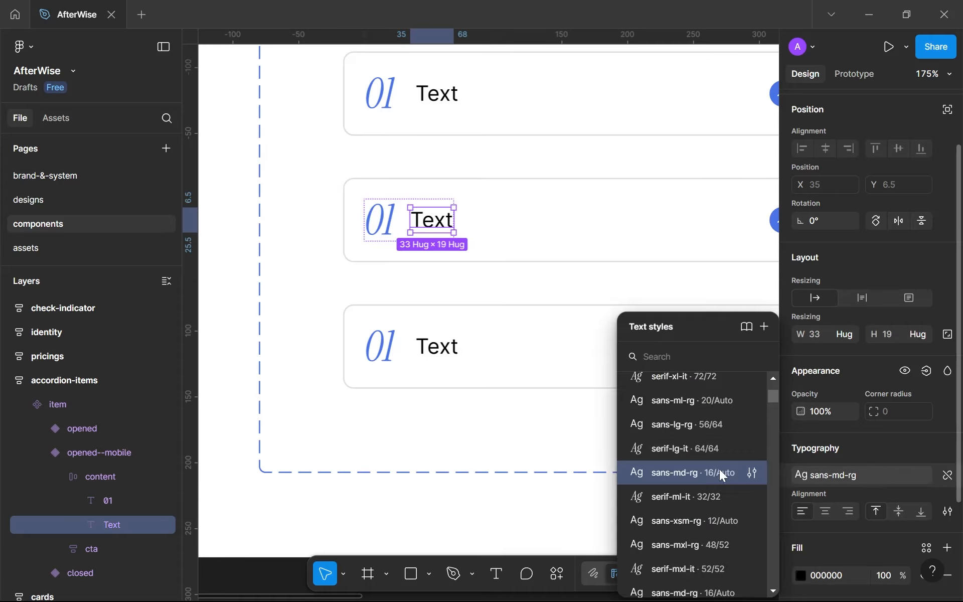
pyautogui.scroll(-3, 717, 482)
pyautogui.scroll(6, 714, 481)
pyautogui.scroll(2, 709, 455)
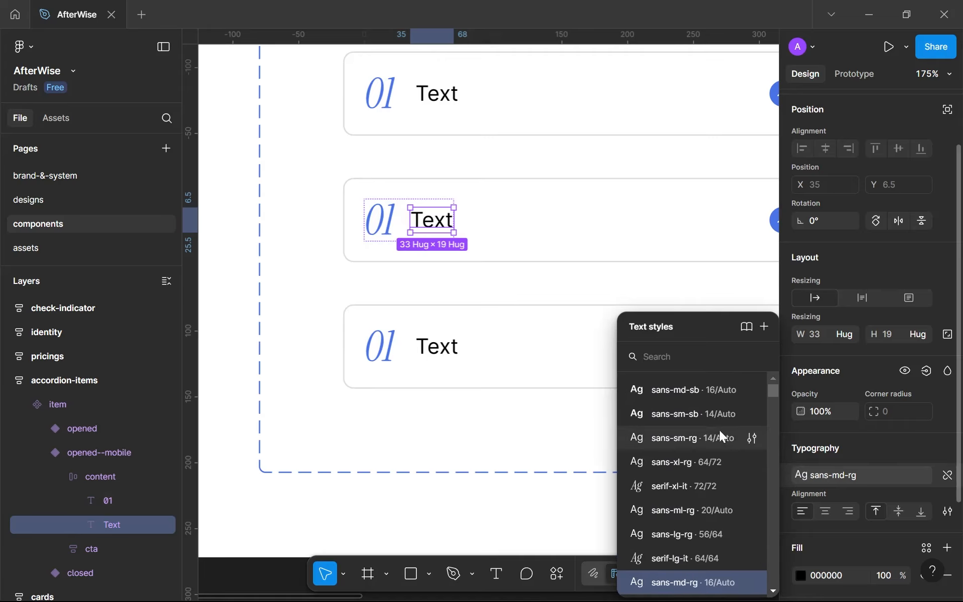
pyautogui.click(720, 438)
# Step: Lock the aspect ratio of the opened--mobile variant's round cta button and resize it to 14 × 14
pyautogui.scroll(-5, 641, 318)
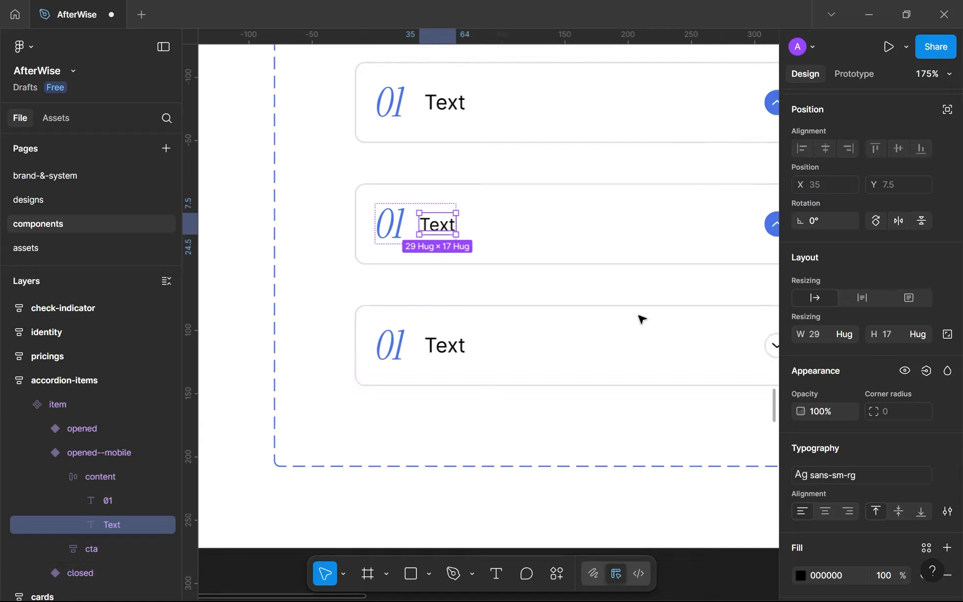
pyautogui.scroll(3, 555, 253)
pyautogui.click(556, 252)
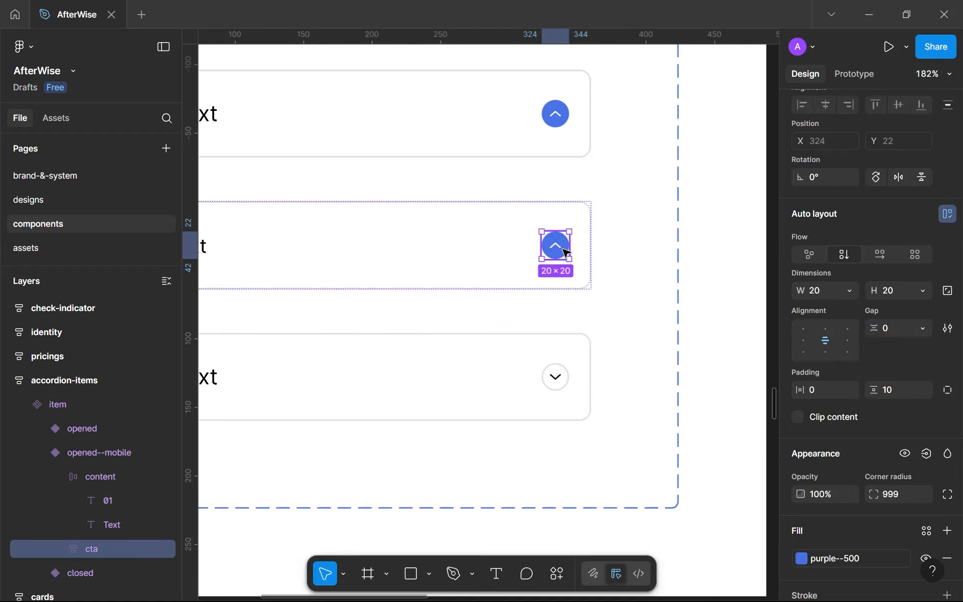
pyautogui.scroll(4, 556, 252)
pyautogui.scroll(2, 566, 252)
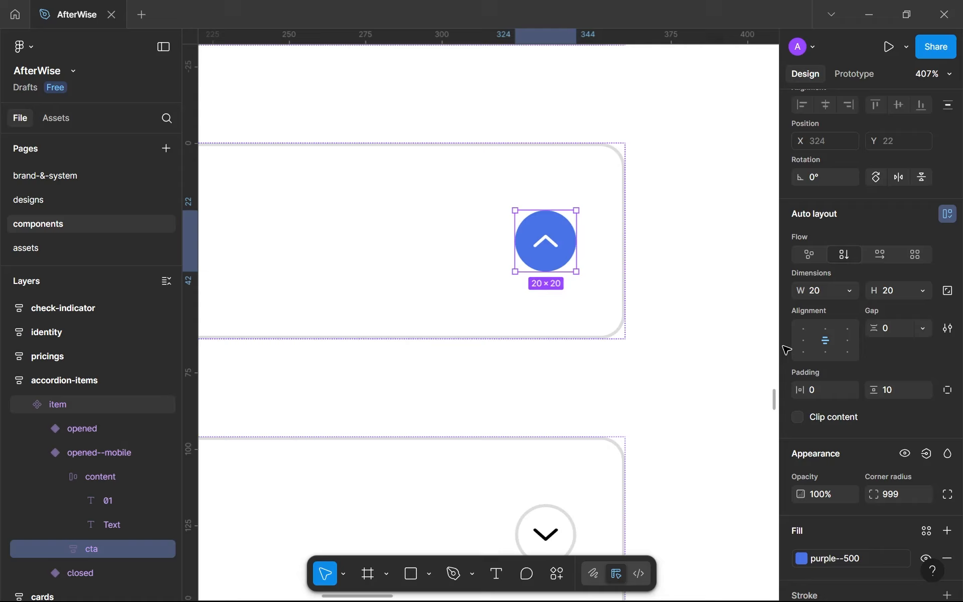
pyautogui.click(902, 292)
pyautogui.write('14')
pyautogui.press('Return')
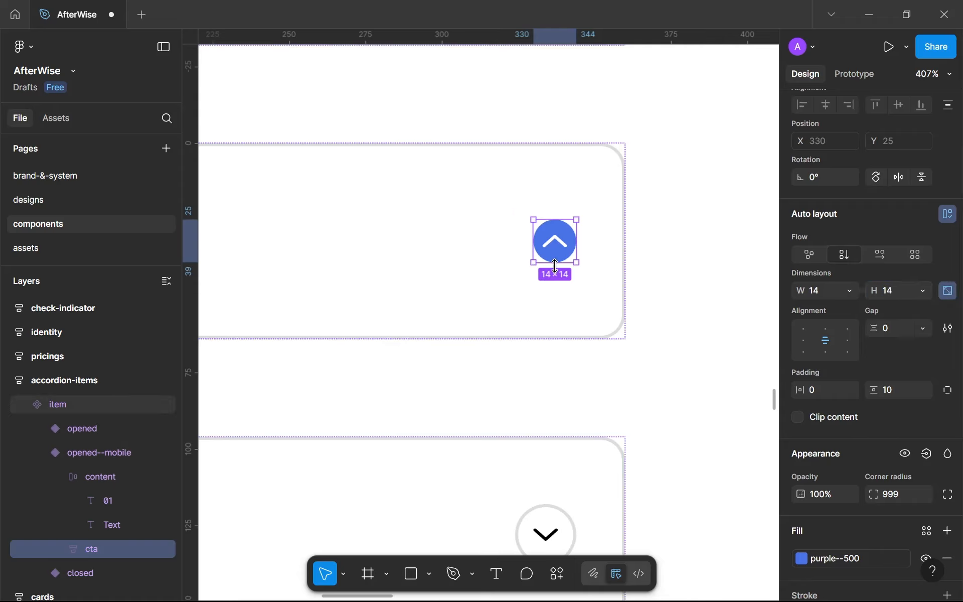
# Step: Lock the aspect ratio of the drop-down-icon in the opened--mobile variant's cta button and resize it to 6 × 3
pyautogui.doubleClick(562, 245)
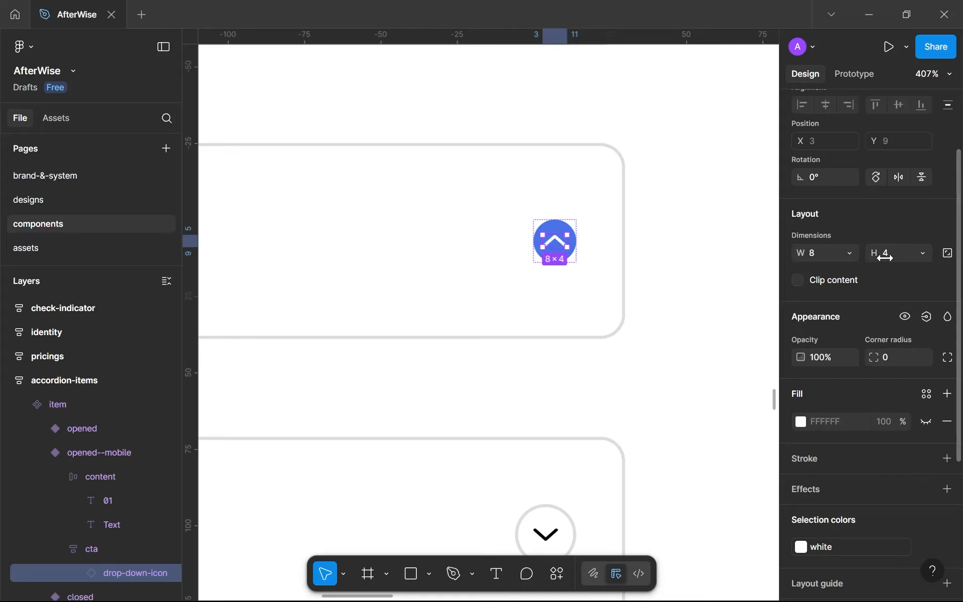
pyautogui.scroll(2, 961, 255)
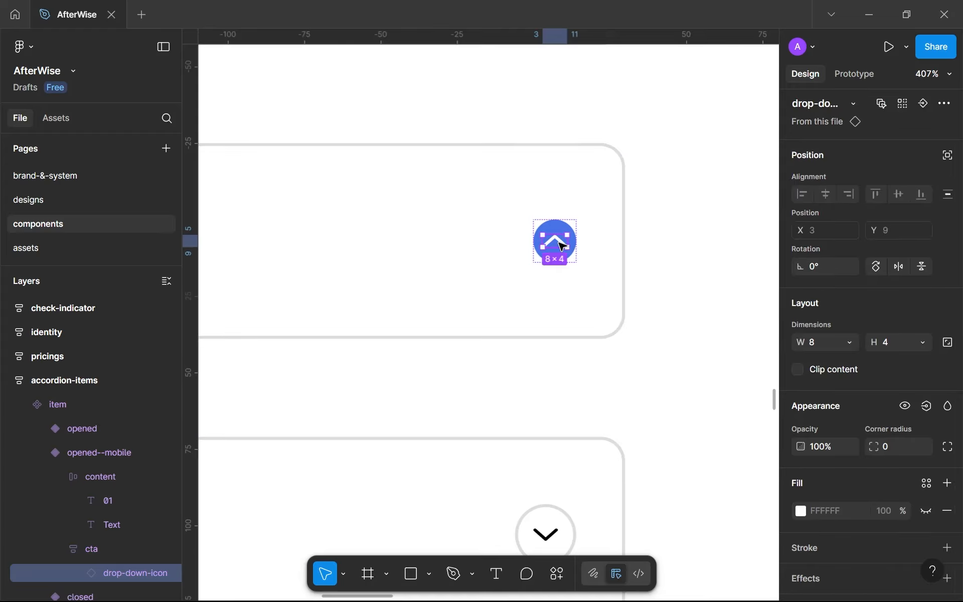
pyautogui.scroll(-2, 903, 271)
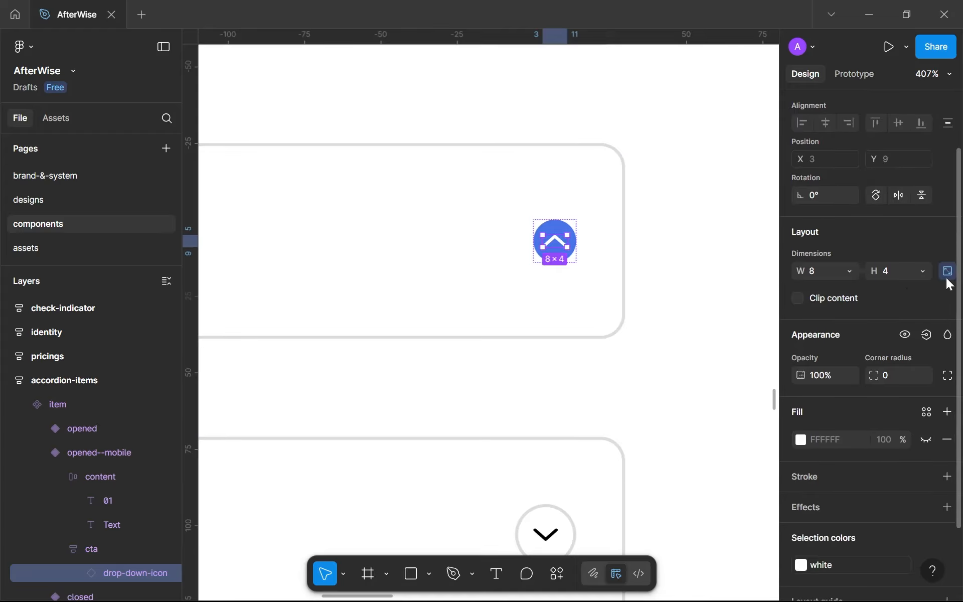
pyautogui.write('3')
pyautogui.press('Return')
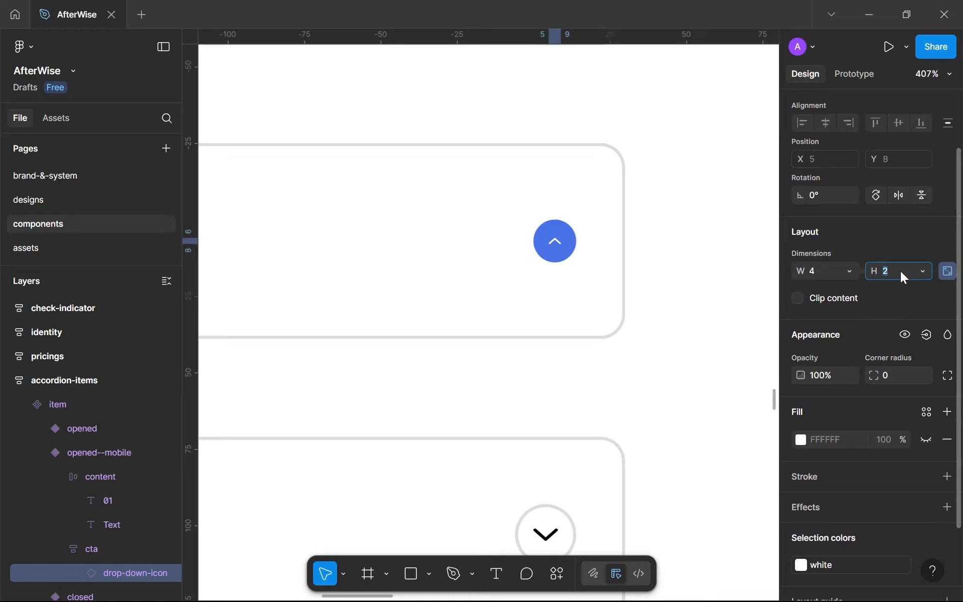
pyautogui.press('Down')
pyautogui.press('Up')
pyautogui.press('Up')
pyautogui.press('Down')
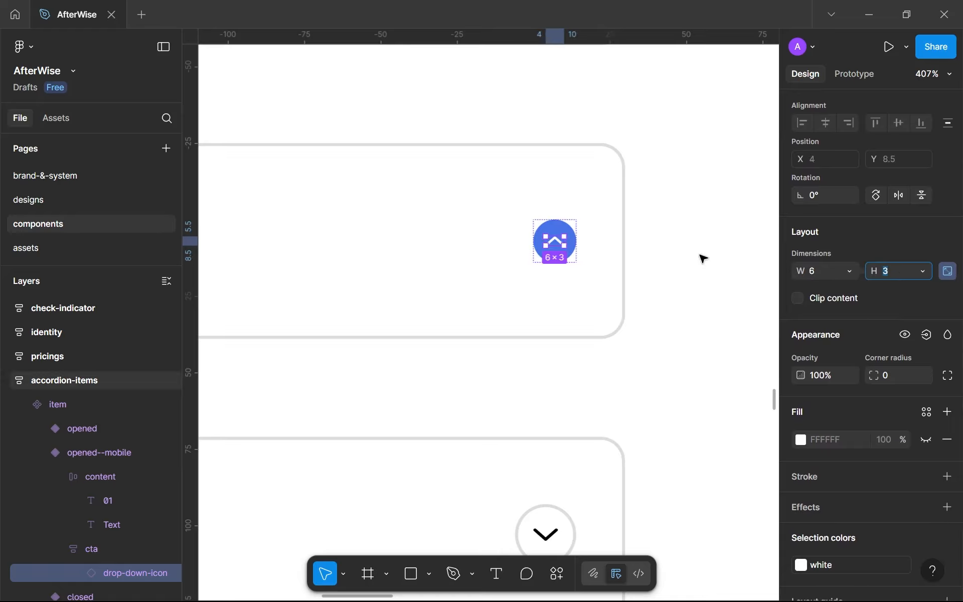
pyautogui.click(578, 239)
pyautogui.scroll(-5, 580, 226)
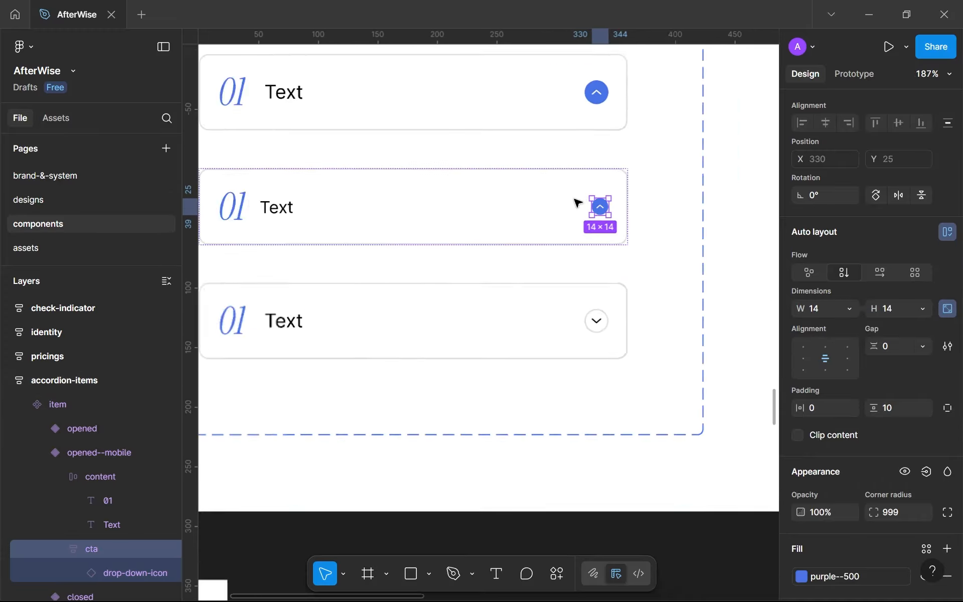
# Step: Add another accordion item variant based on opened--mobile
pyautogui.click(531, 286)
pyautogui.click(634, 211)
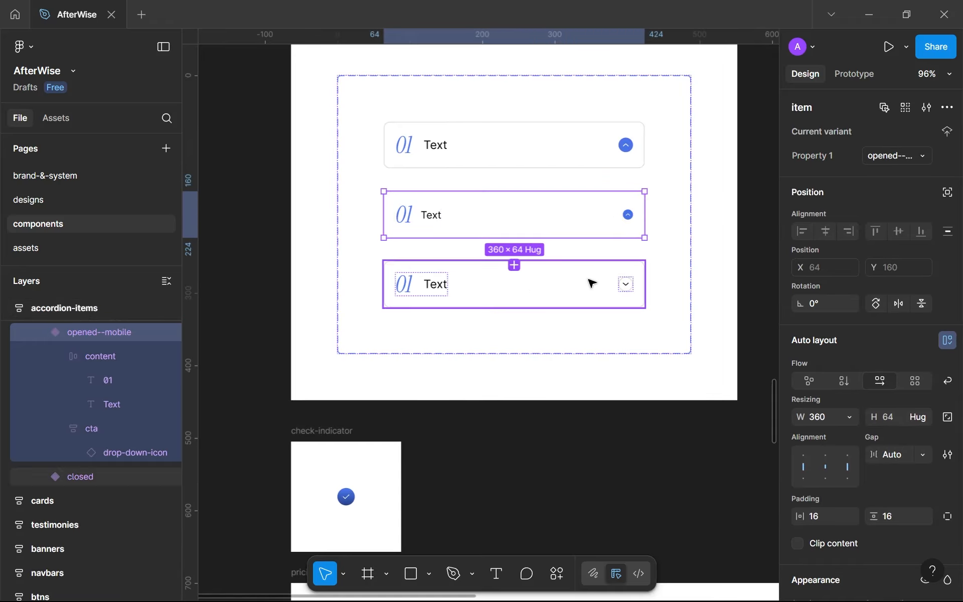
pyautogui.click(514, 265)
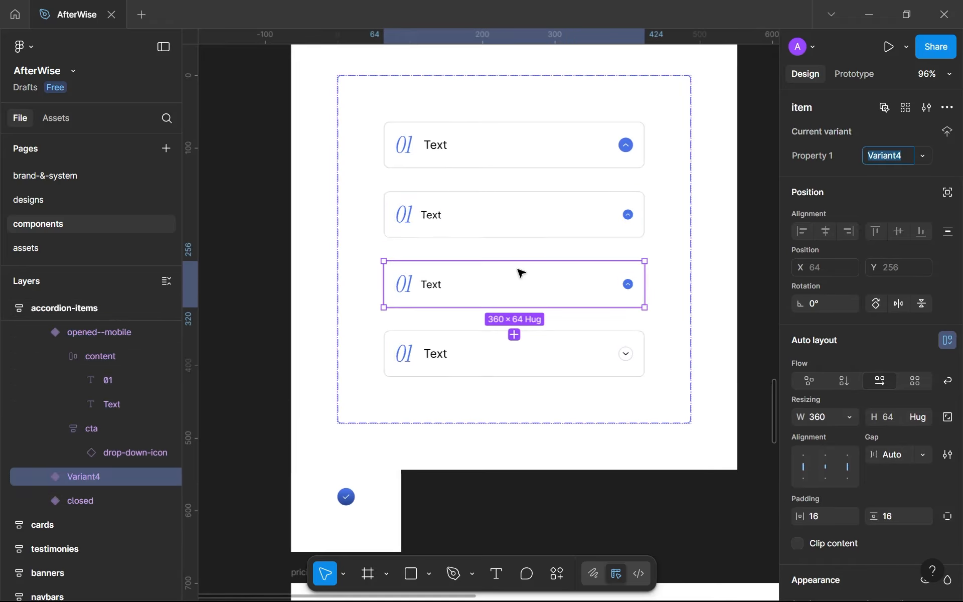
# Step: Set the horizontal and vertical padding of the opened--mobile variant to 12
pyautogui.click(580, 236)
pyautogui.scroll(-3, 848, 387)
pyautogui.click(814, 442)
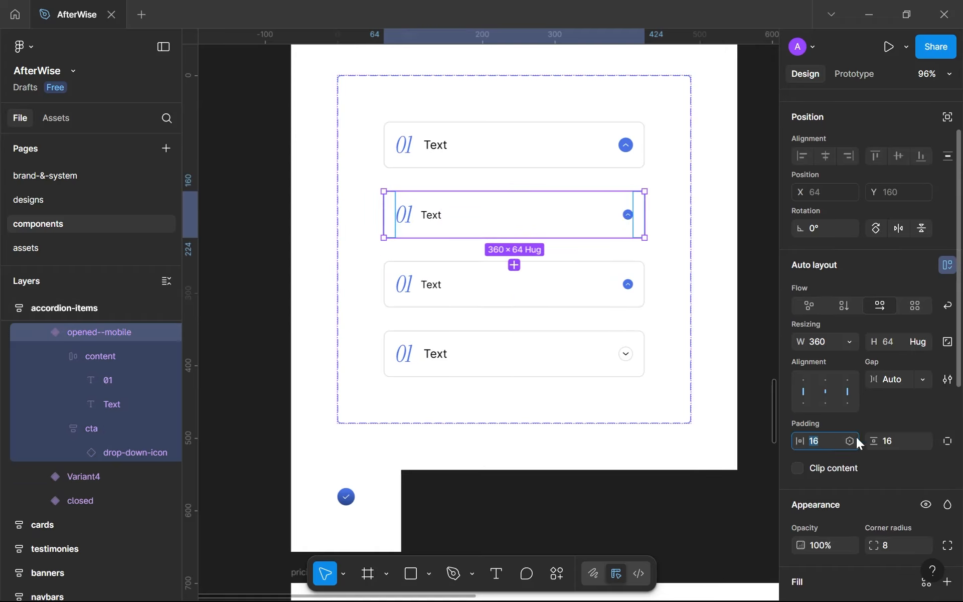
pyautogui.write('12')
pyautogui.click(893, 442)
pyautogui.write('12')
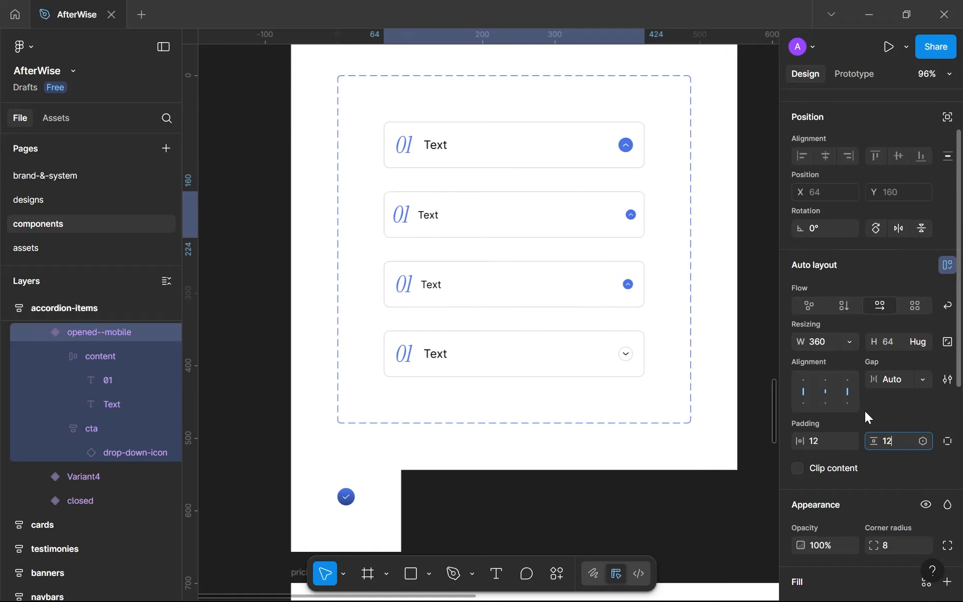
pyautogui.press('Return')
# Step: Delete the extra unnamed variant directly below opened--mobile
pyautogui.click(516, 287)
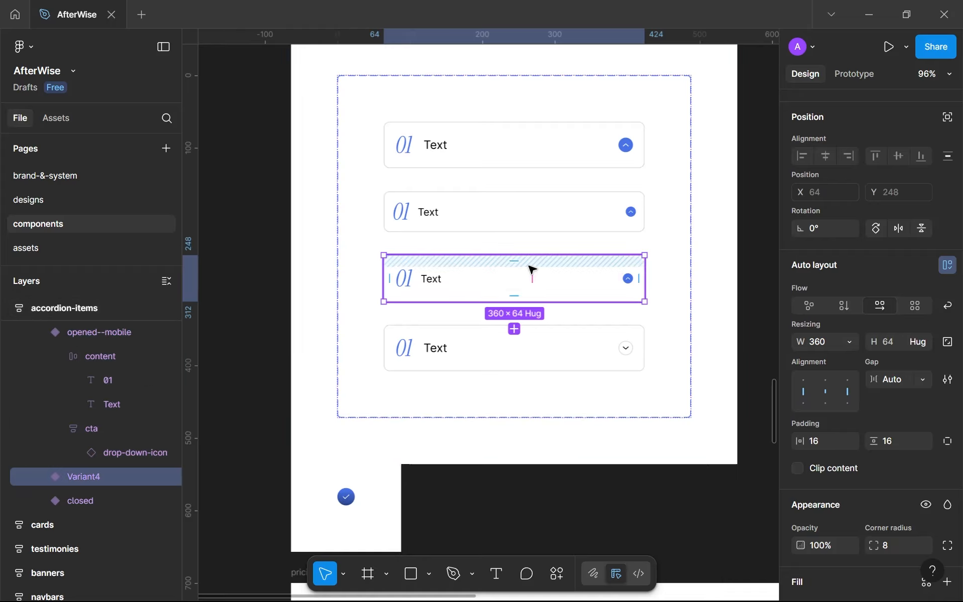
pyautogui.press('Delete')
# Step: Add a variant based on opened--mobile, name it "closed--mobile" and move it below the closed variant
pyautogui.click(542, 223)
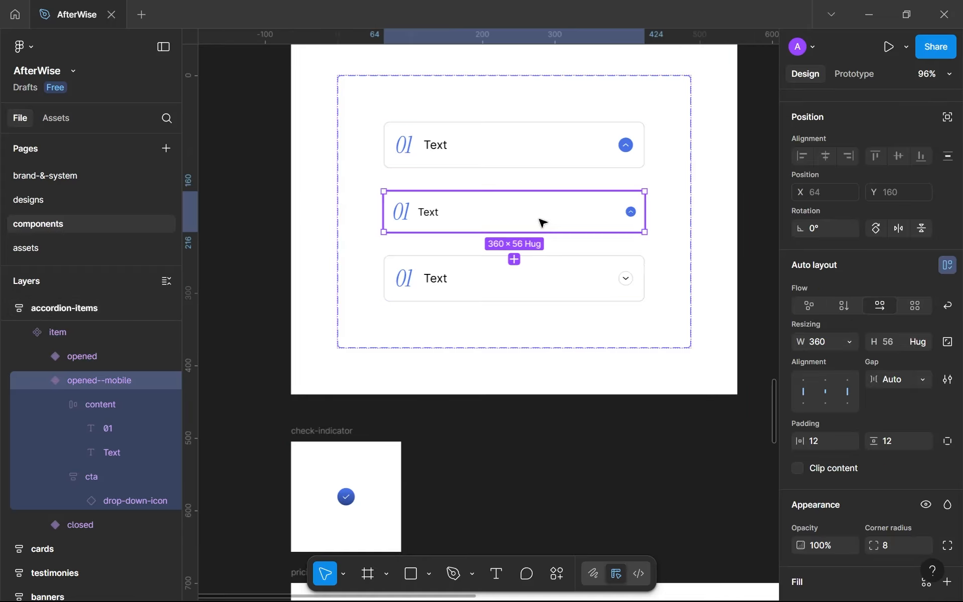
pyautogui.scroll(1, 813, 133)
pyautogui.scroll(1, 813, 133)
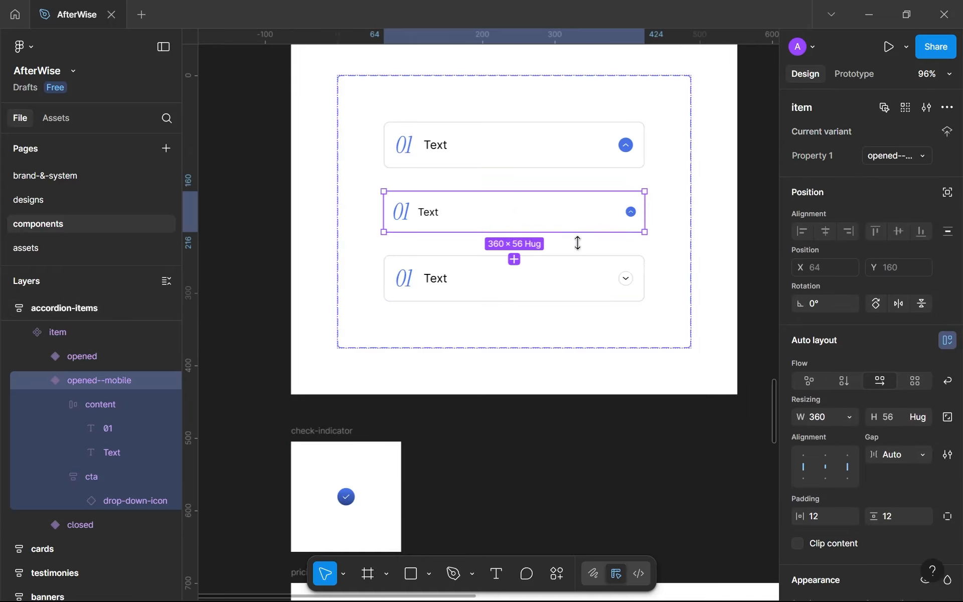
pyautogui.click(514, 260)
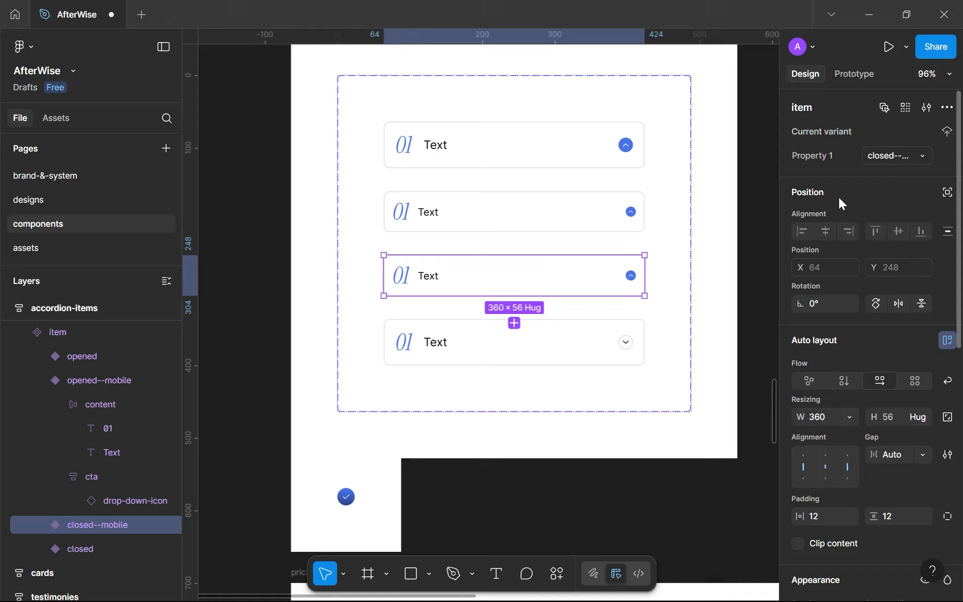
pyautogui.press('Down')
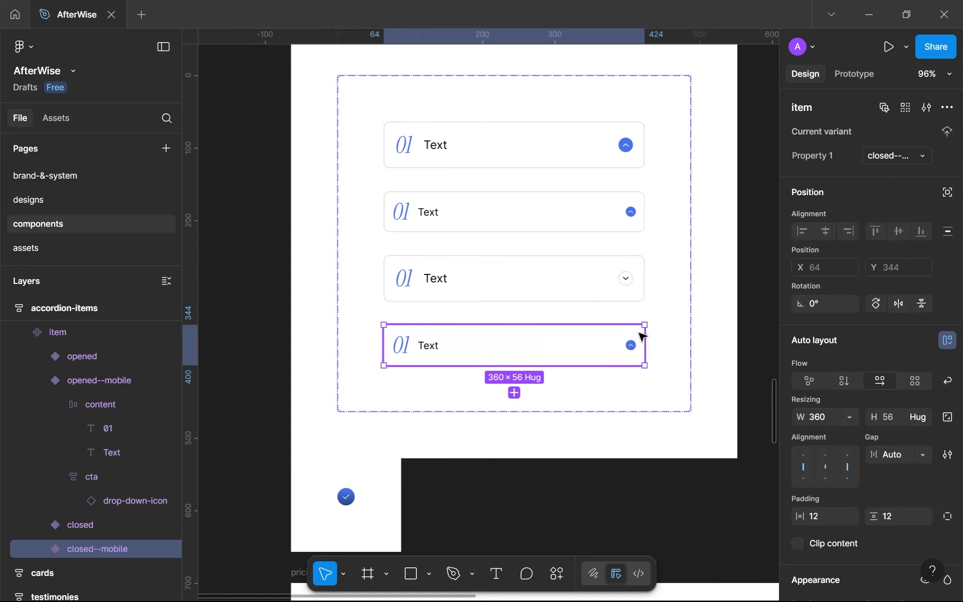
# Step: Give the closed--mobile variant's cta button a white fill and a gray--800 stroke
pyautogui.scroll(3, 631, 353)
pyautogui.click(627, 355)
pyautogui.scroll(-5, 903, 423)
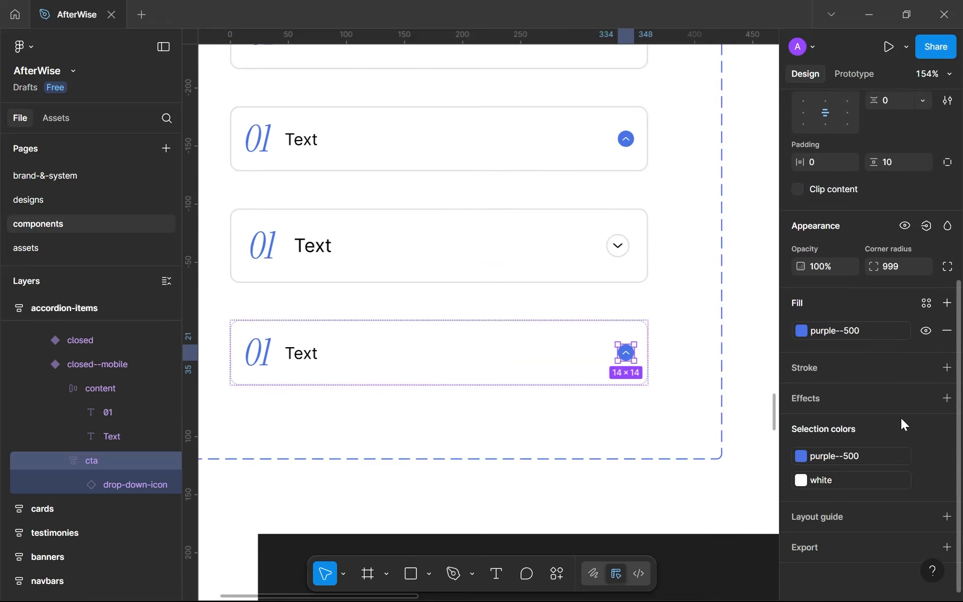
pyautogui.click(853, 450)
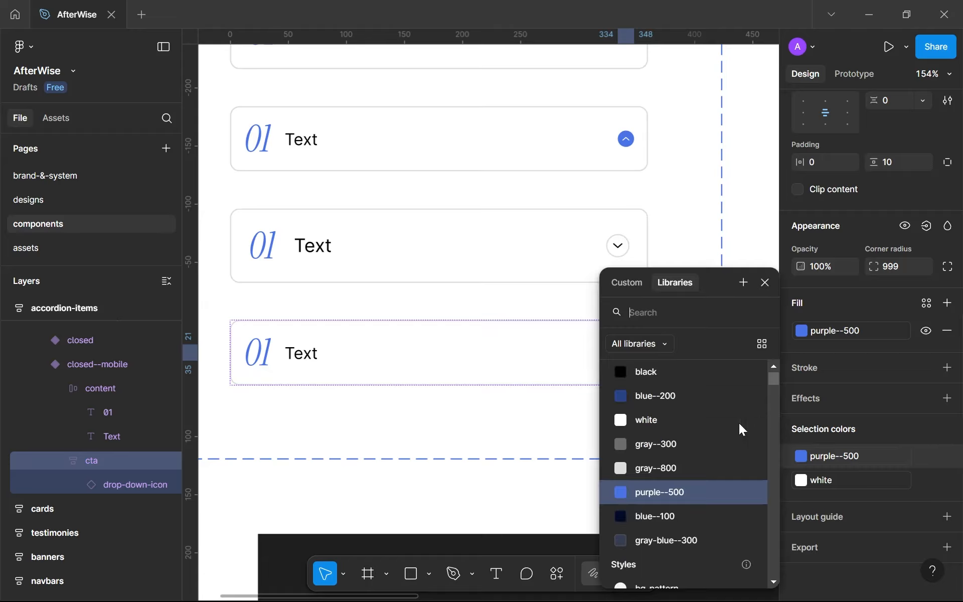
pyautogui.click(721, 428)
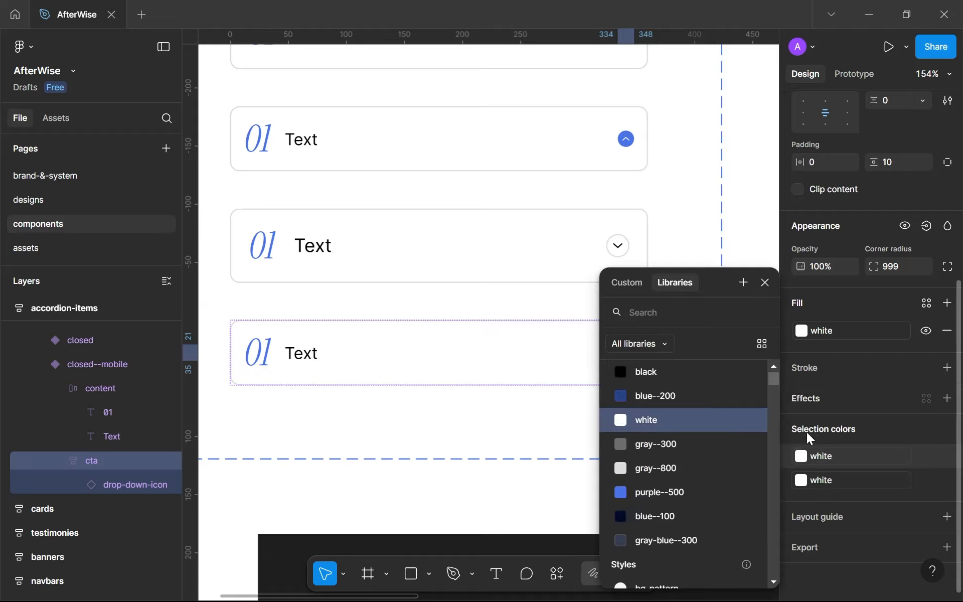
pyautogui.click(812, 470)
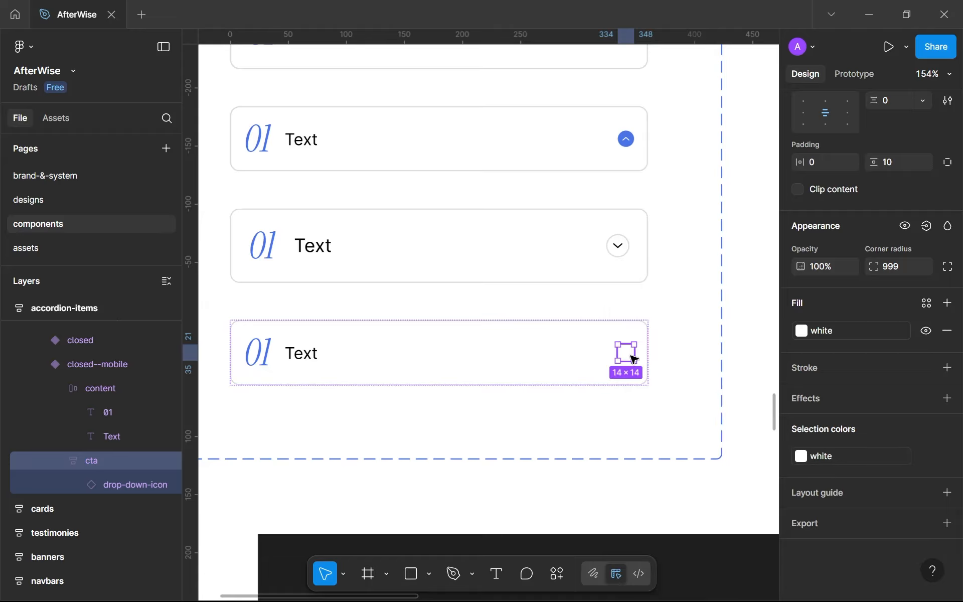
pyautogui.click(927, 368)
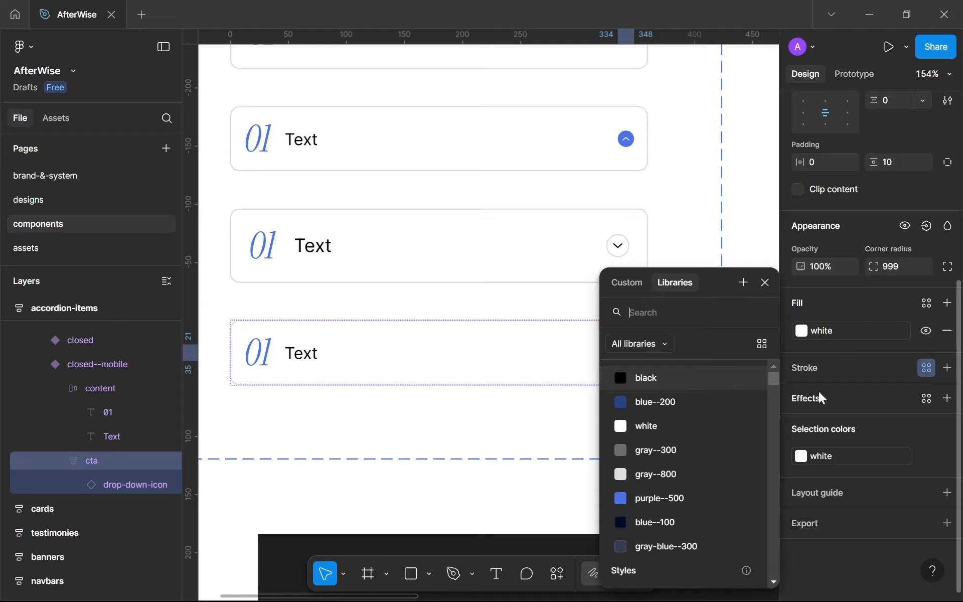
pyautogui.click(699, 481)
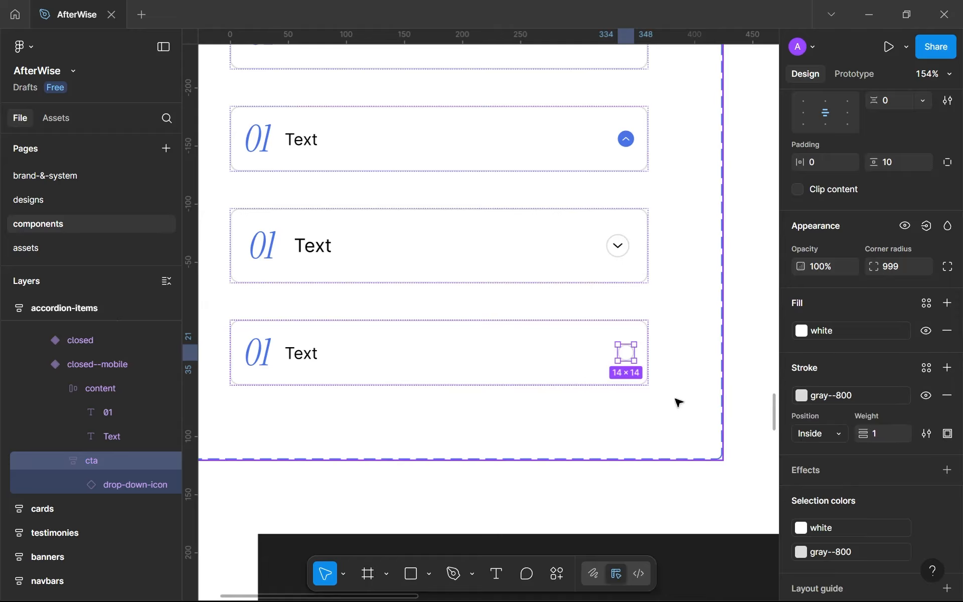
# Step: Change the color of the drop-down-icon in the closed--mobile variant's cta button to black
pyautogui.doubleClick(630, 355)
pyautogui.click(833, 480)
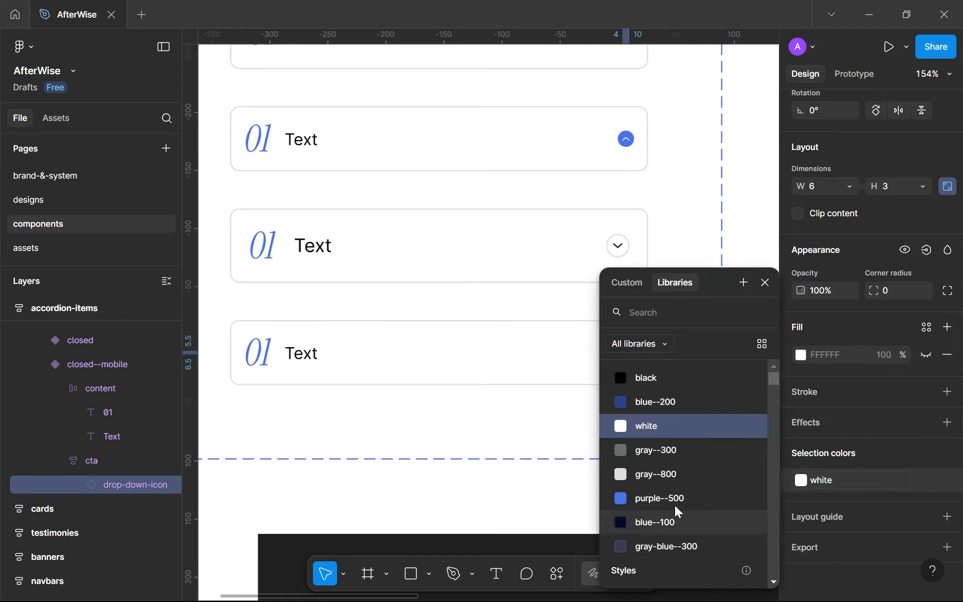
pyautogui.click(731, 379)
pyautogui.click(764, 284)
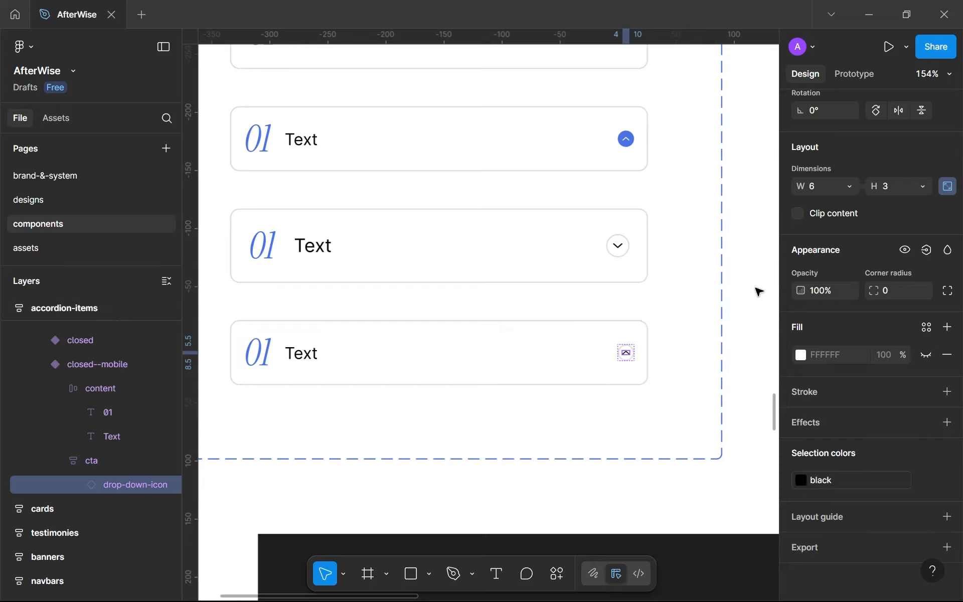
pyautogui.click(644, 351)
pyautogui.scroll(-3, 647, 341)
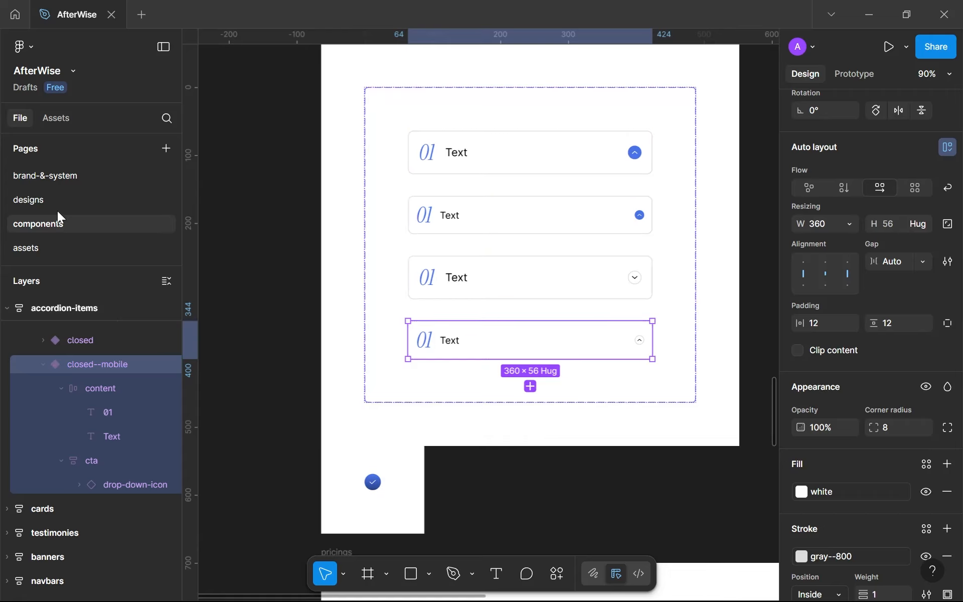
# Step: On the designs page, try the opened--mobile variant on the mobile page's "Guided Account Management" accordion item and undo the swap
pyautogui.click(99, 206)
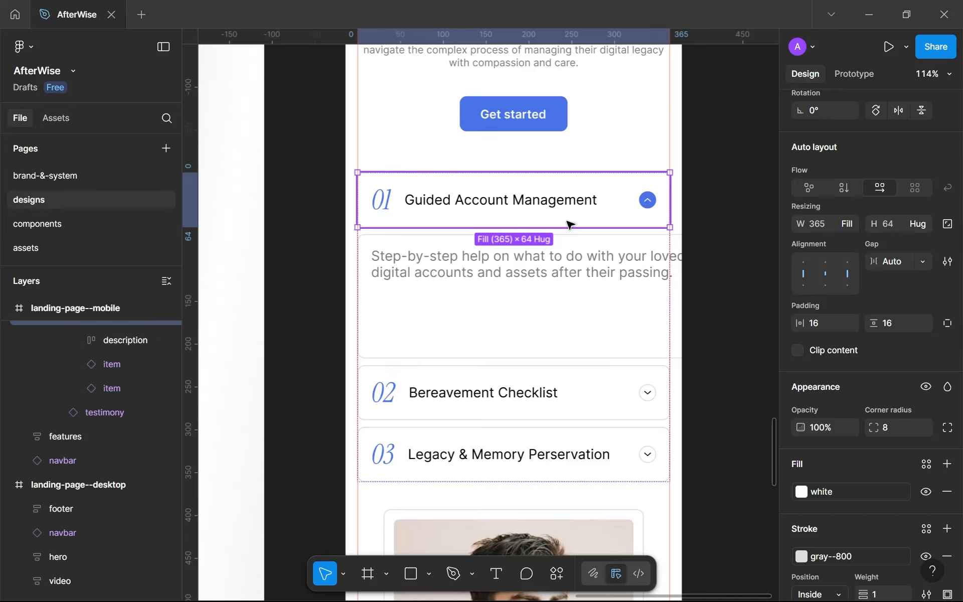
pyautogui.scroll(4, 853, 226)
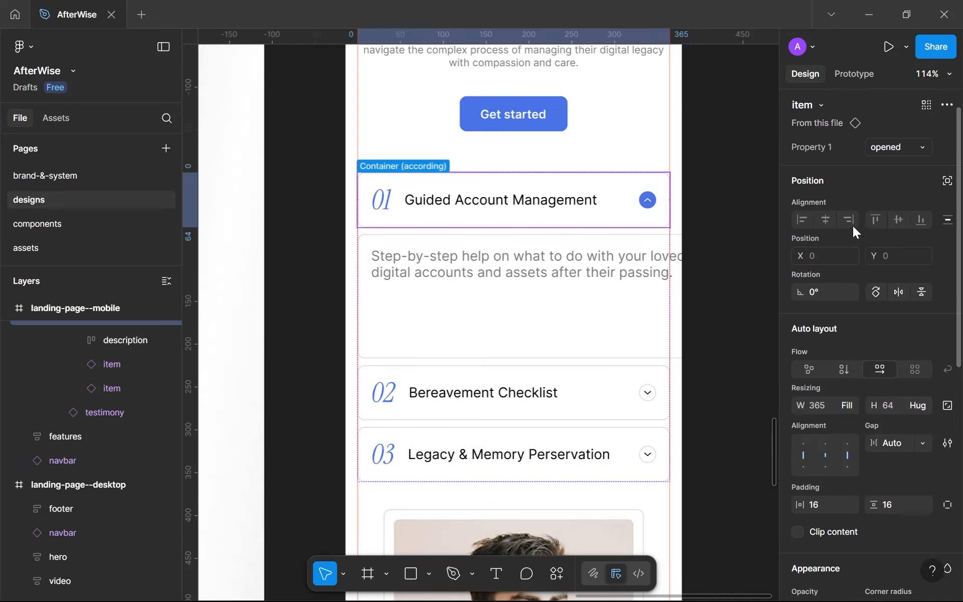
pyautogui.click(899, 148)
pyautogui.click(873, 190)
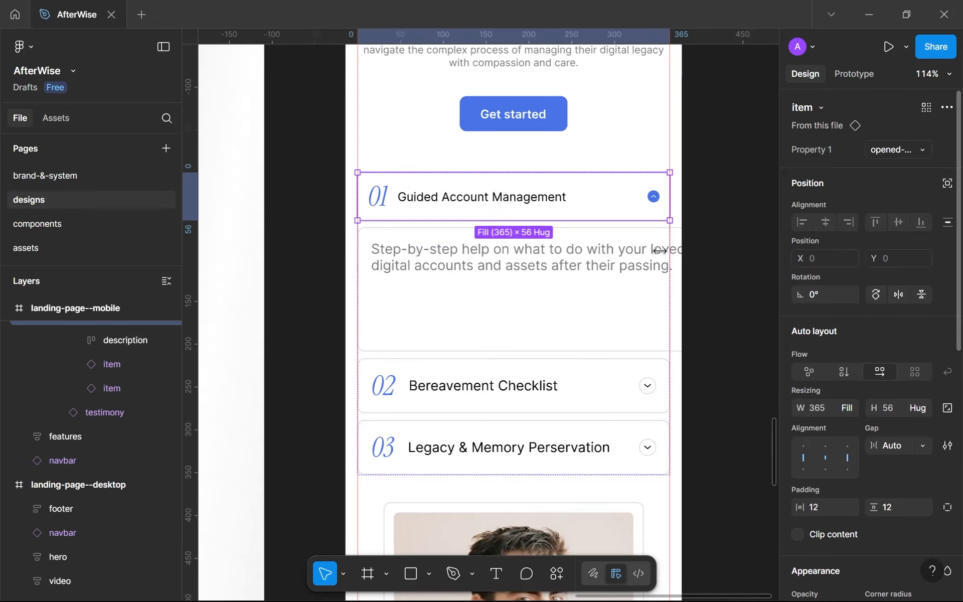
pyautogui.scroll(5, 657, 201)
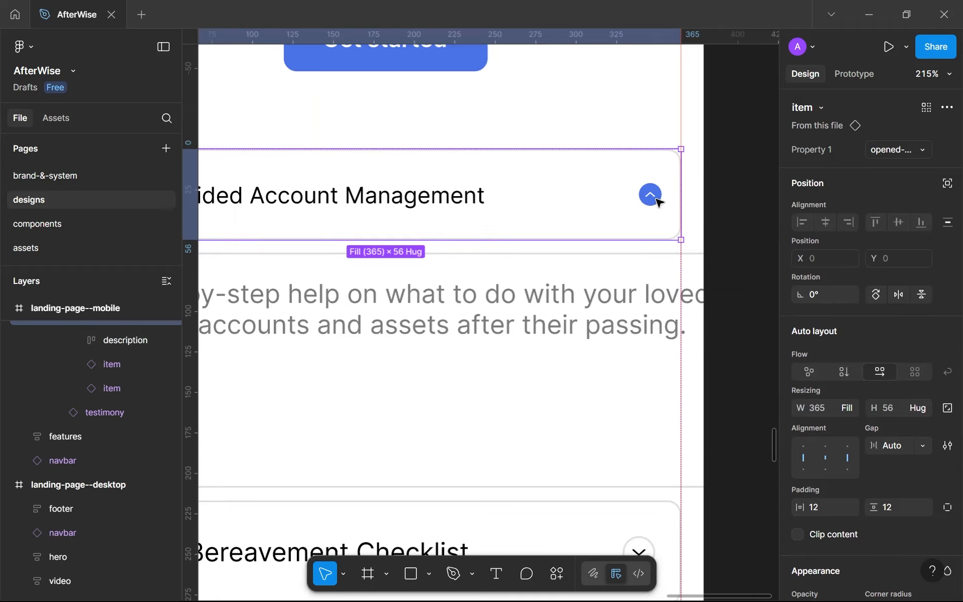
pyautogui.hotkey('ctrl', 'z')
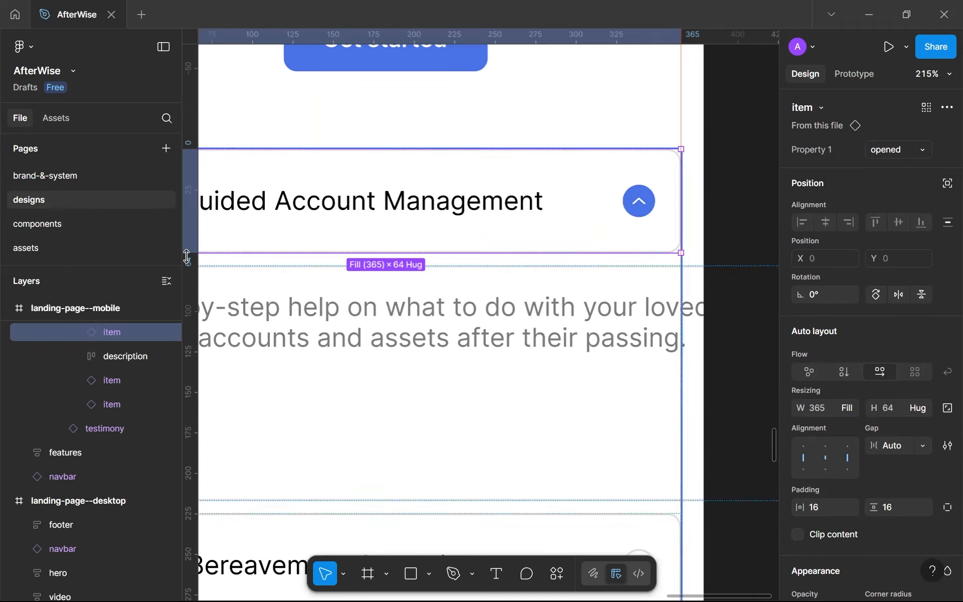
# Step: On the components page, replace the opened--mobile variant's cta button with a copy of the opened variant's 20 × 20 cta button
pyautogui.click(95, 223)
pyautogui.scroll(5, 637, 165)
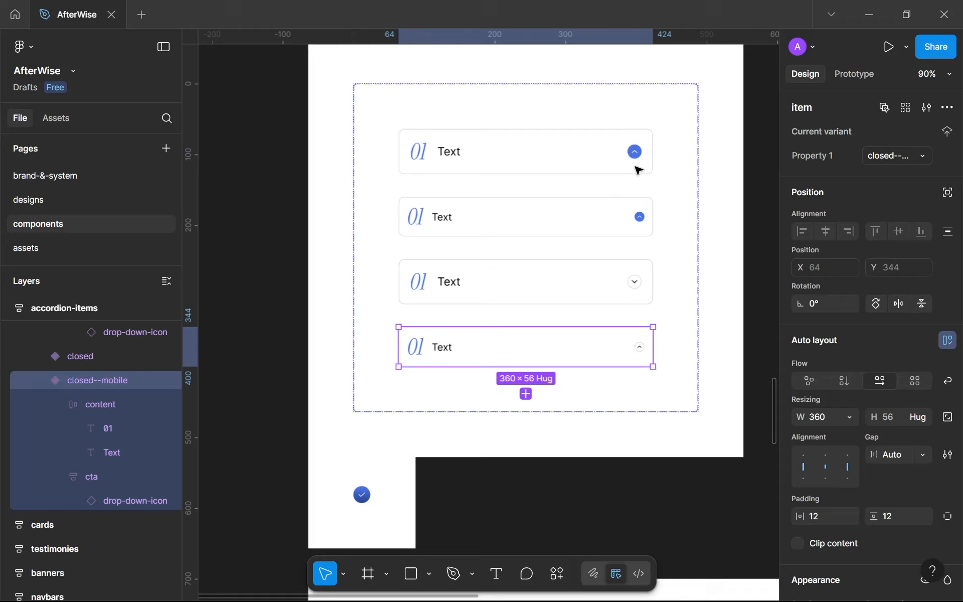
pyautogui.click(640, 150)
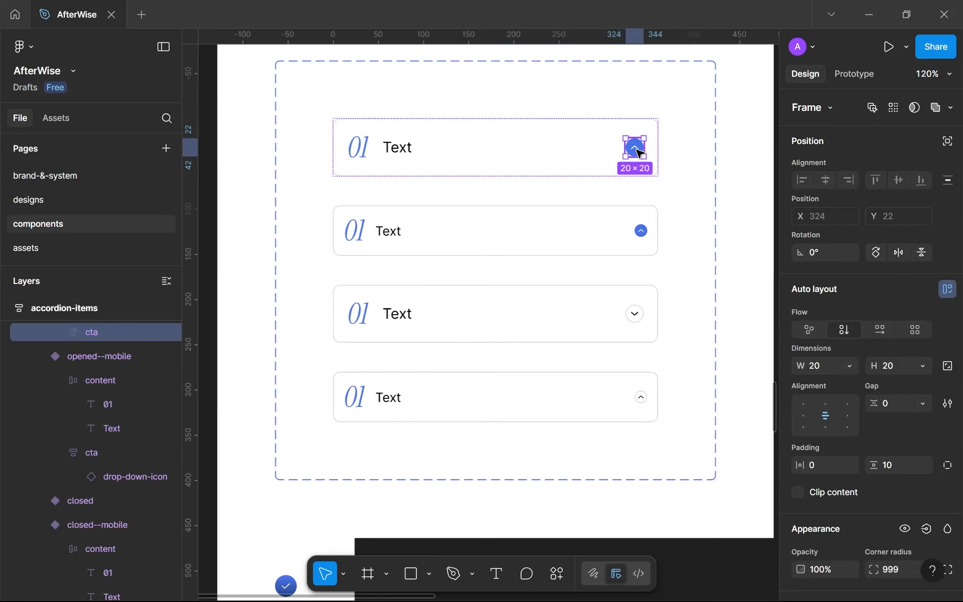
pyautogui.click(641, 231)
pyautogui.hotkey('shift', 'Return')
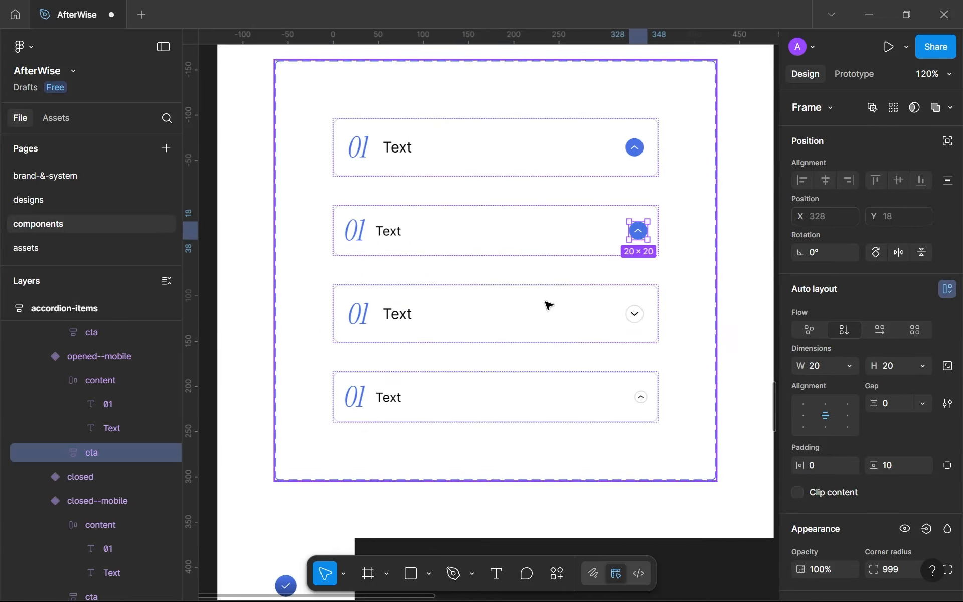
# Step: Replace the closed--mobile variant's cta button with a copy of the closed variant's 20 × 20 one and return to the designs page
pyautogui.click(636, 312)
pyautogui.click(636, 312)
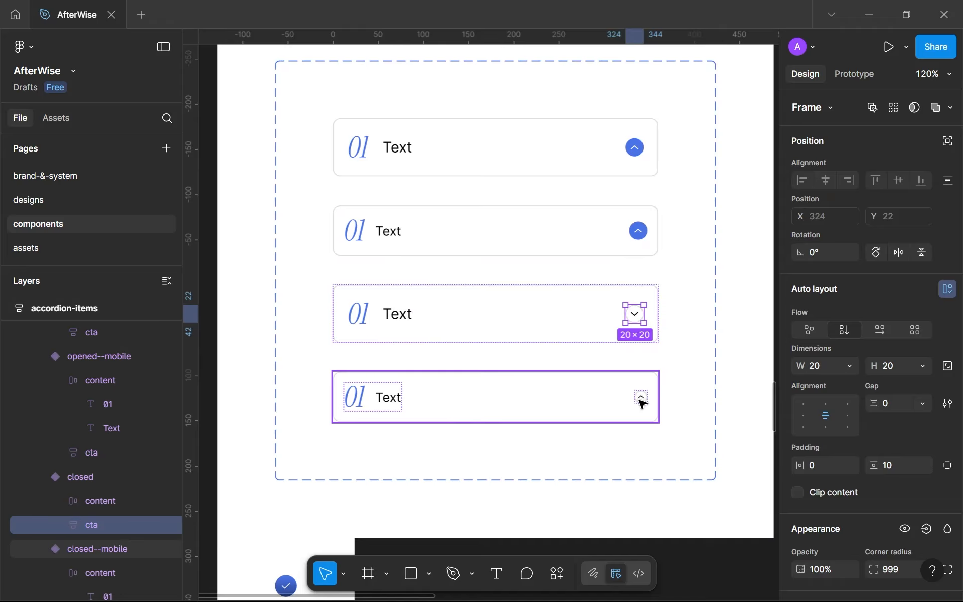
pyautogui.click(642, 402)
pyautogui.hotkey('shift', 'Return')
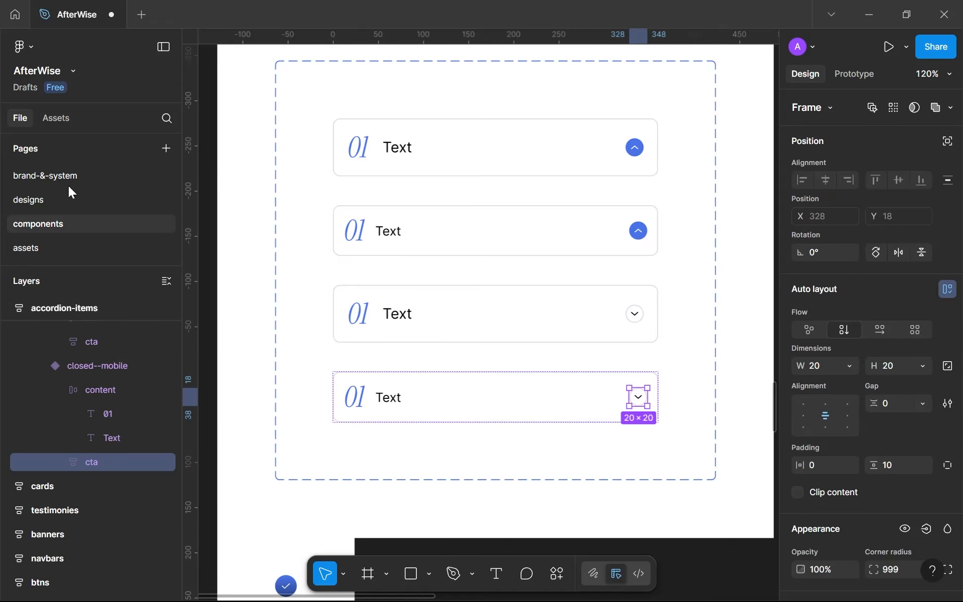
pyautogui.click(78, 208)
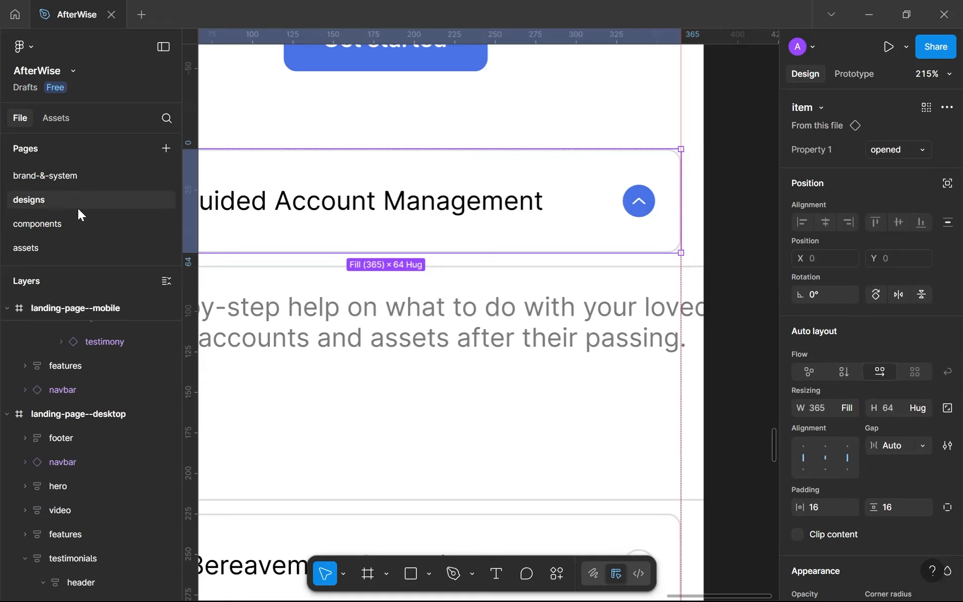
# Step: Switch the mobile page's "Guided Account Management" accordion item to the opened--mobile variant
pyautogui.click(886, 148)
pyautogui.click(871, 190)
pyautogui.scroll(-5, 581, 171)
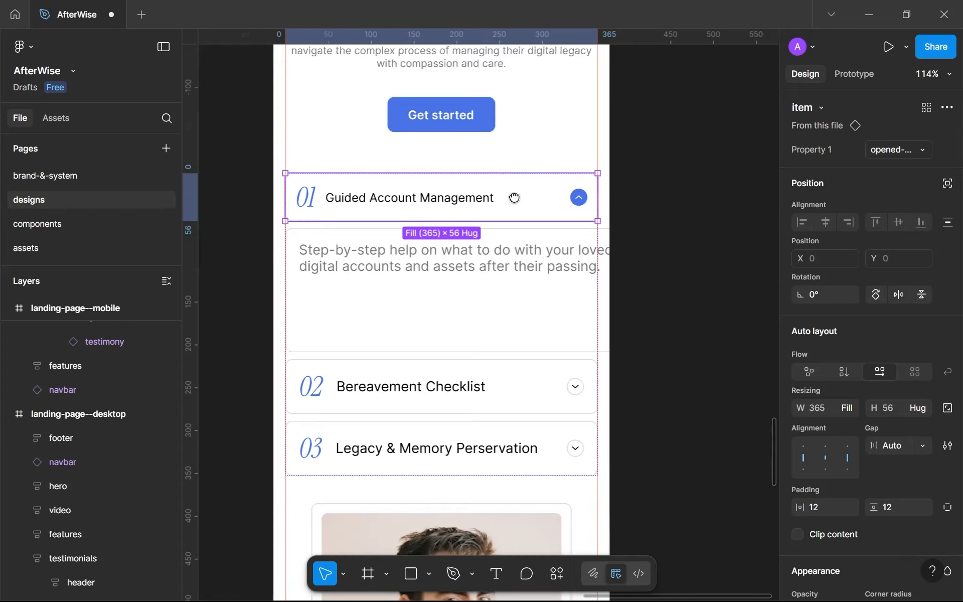
pyautogui.doubleClick(486, 193)
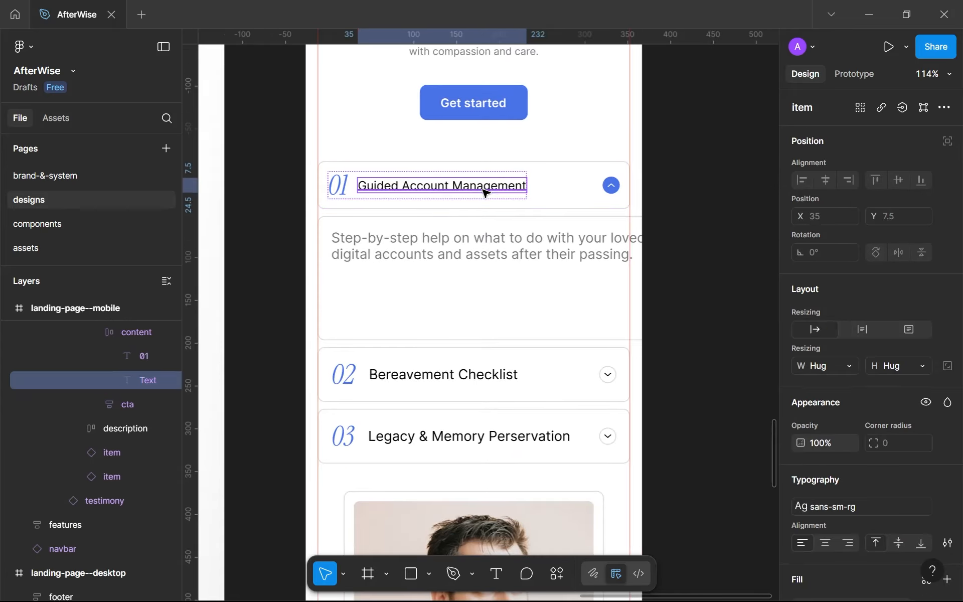
# Step: Switch the mobile "Bereavement Checklist" and "Legacy & Memory Perservation" accordion items to the closed--mobile variant
pyautogui.click(464, 386)
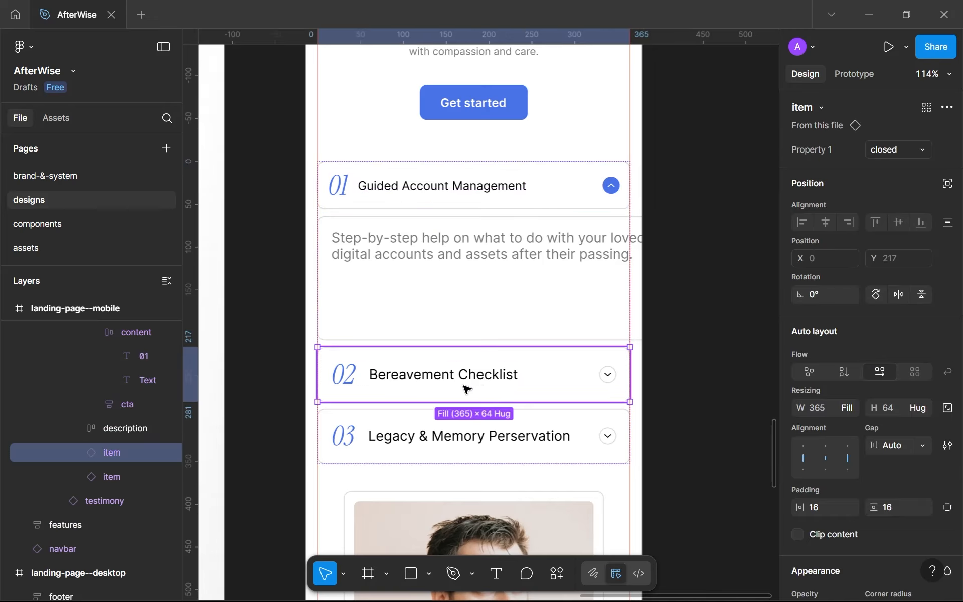
pyautogui.click(910, 150)
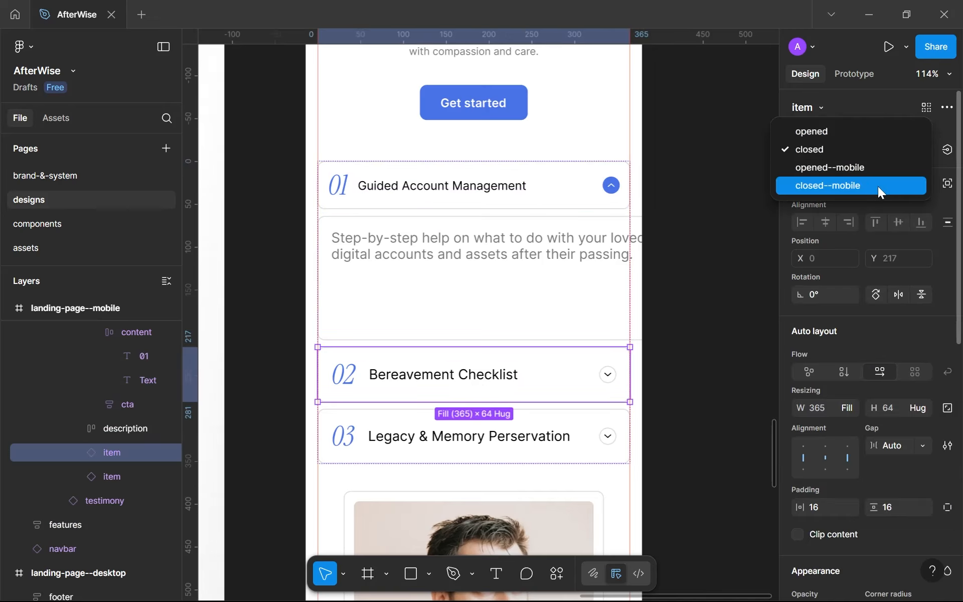
pyautogui.click(878, 187)
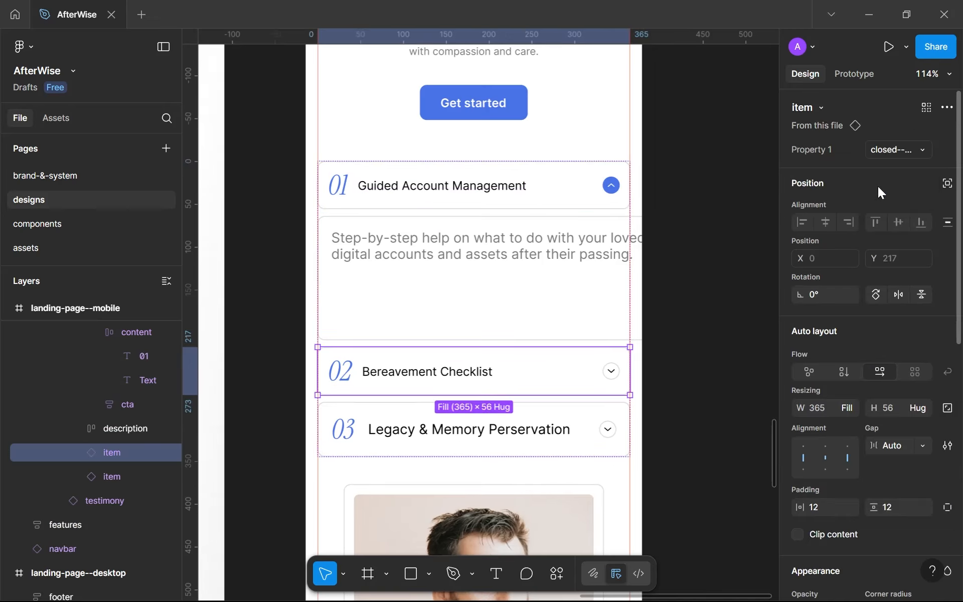
pyautogui.click(567, 448)
pyautogui.click(911, 154)
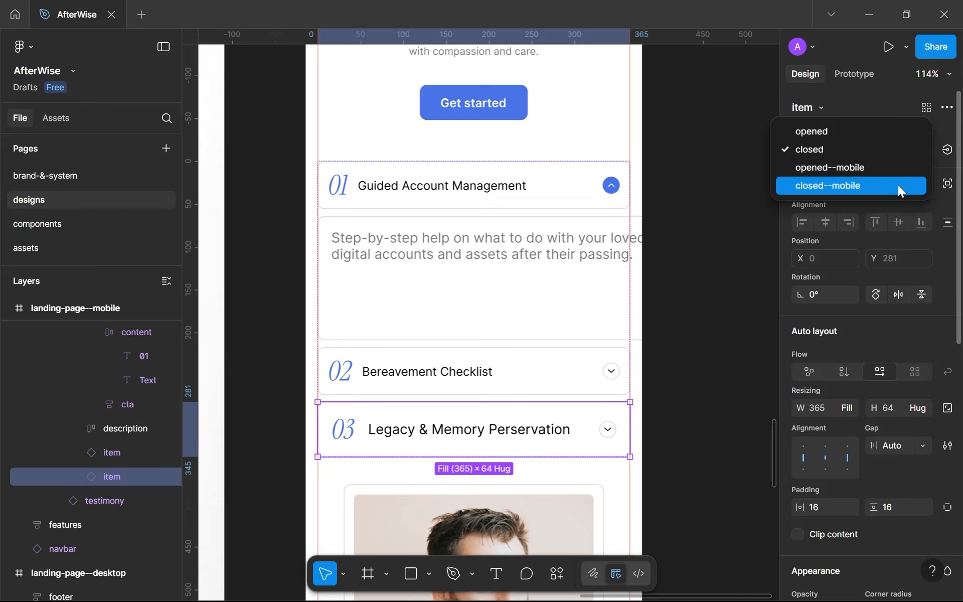
pyautogui.click(898, 185)
# Step: Set the width of the mobile accordion's description frame and of the text inside it to fill container
pyautogui.click(453, 279)
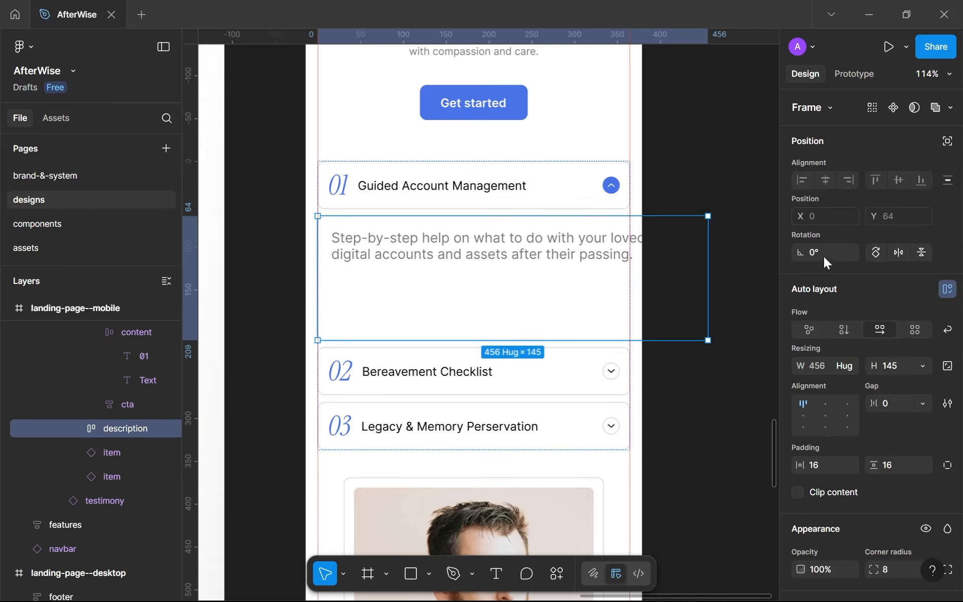
pyautogui.click(853, 365)
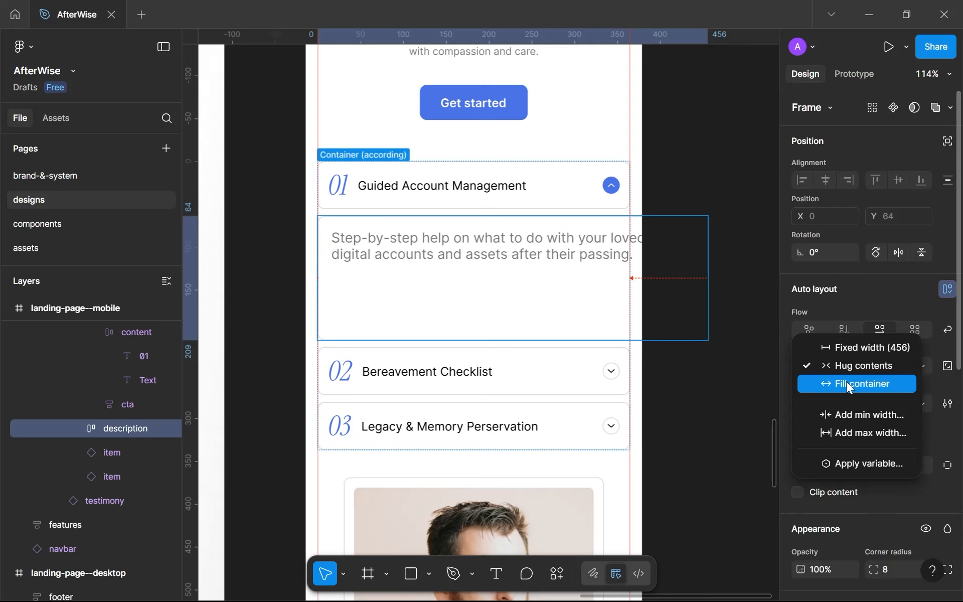
pyautogui.click(847, 382)
pyautogui.click(583, 266)
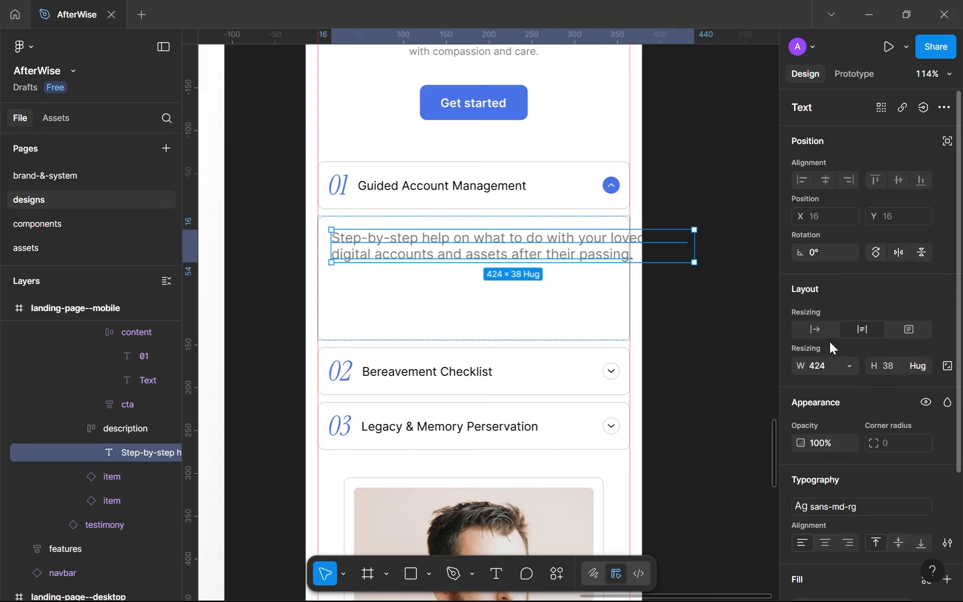
pyautogui.scroll(-3, 833, 356)
pyautogui.click(857, 291)
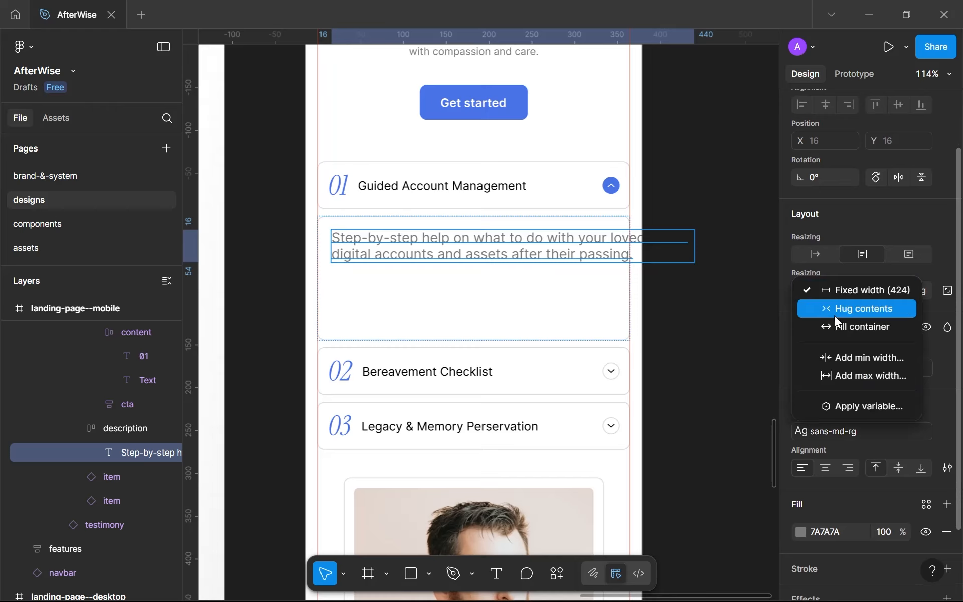
pyautogui.click(834, 323)
# Step: Apply the sans-sm-rg text style to the mobile accordion's description text
pyautogui.click(833, 435)
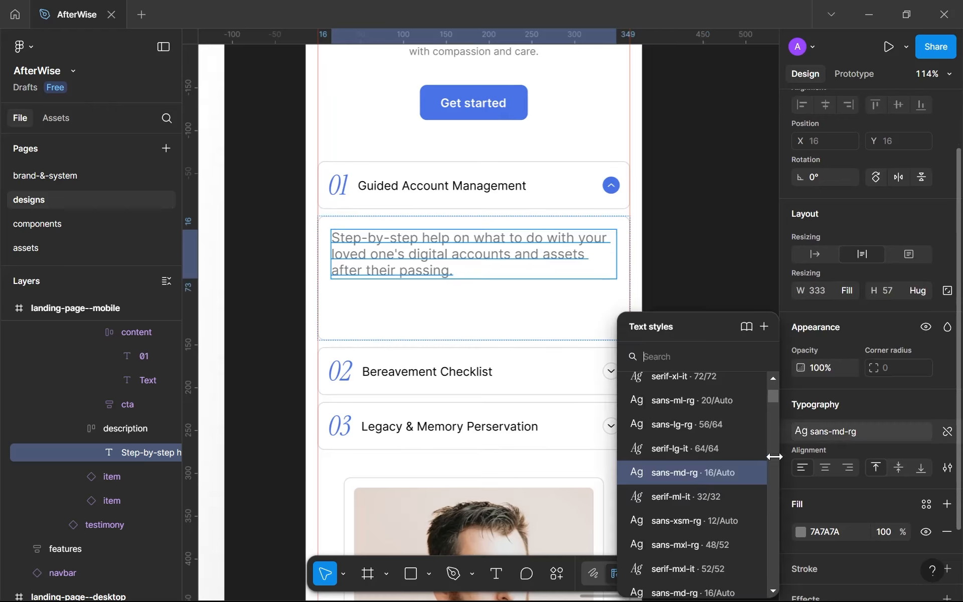
pyautogui.scroll(3, 742, 462)
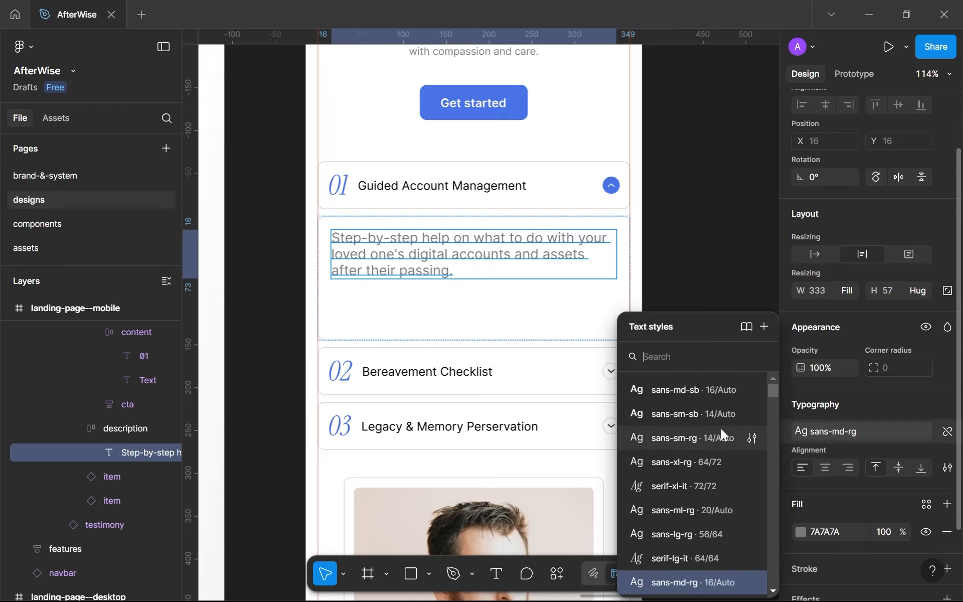
pyautogui.click(700, 438)
pyautogui.click(698, 295)
pyautogui.scroll(-5, 698, 295)
pyautogui.scroll(5, 669, 266)
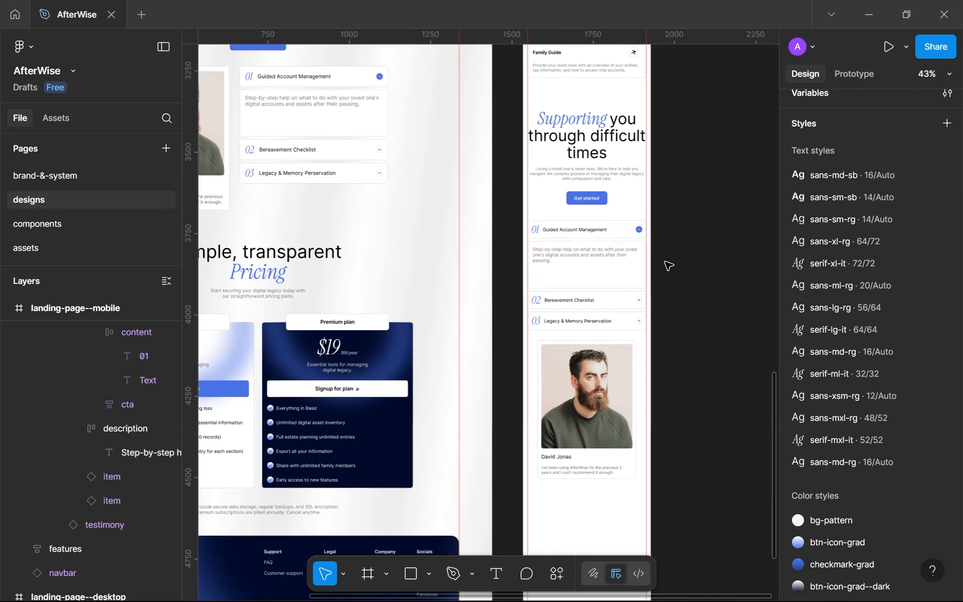
# Step: Reduce the height of the mobile accordion's description frame to 131
pyautogui.click(613, 260)
pyautogui.click(590, 273)
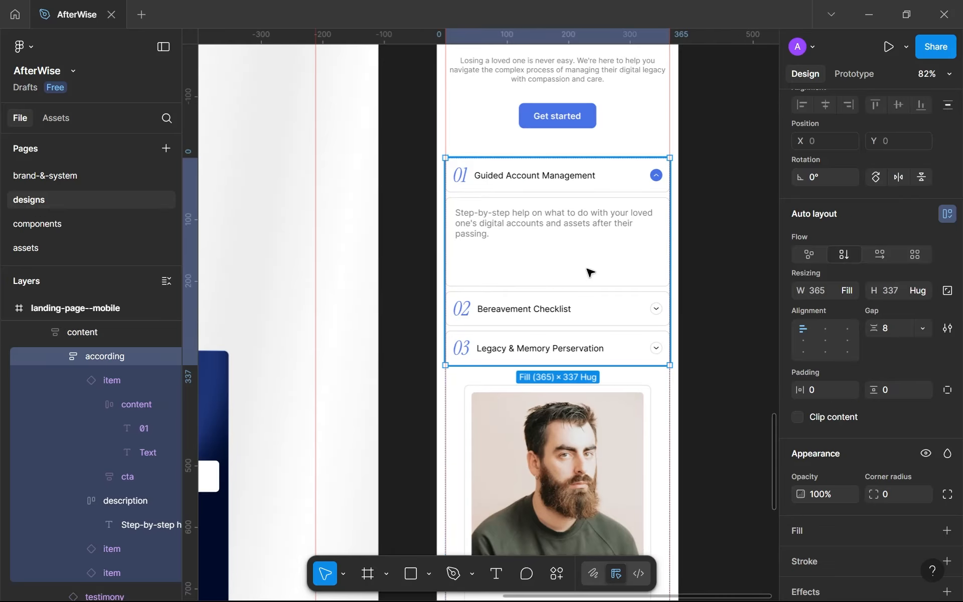
pyautogui.click(590, 272)
pyautogui.moveTo(571, 286); pyautogui.dragTo(570, 278)
# Step: Look over the mobile landing page and compare its sections and spacing with the desktop page
pyautogui.scroll(-3, 577, 305)
pyautogui.scroll(-2, 596, 246)
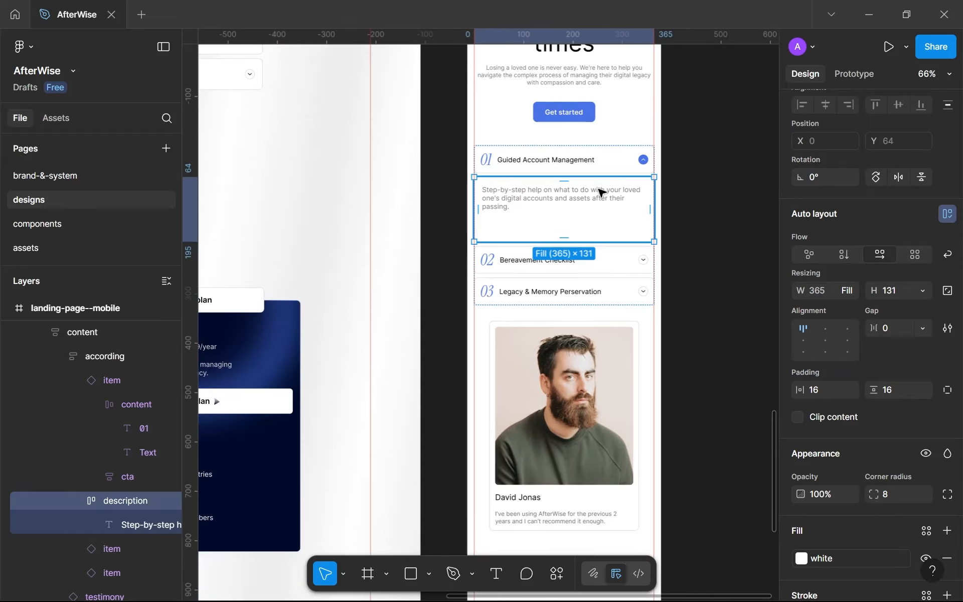
pyautogui.scroll(-2, 600, 192)
pyautogui.scroll(3, 597, 301)
pyautogui.scroll(-2, 609, 215)
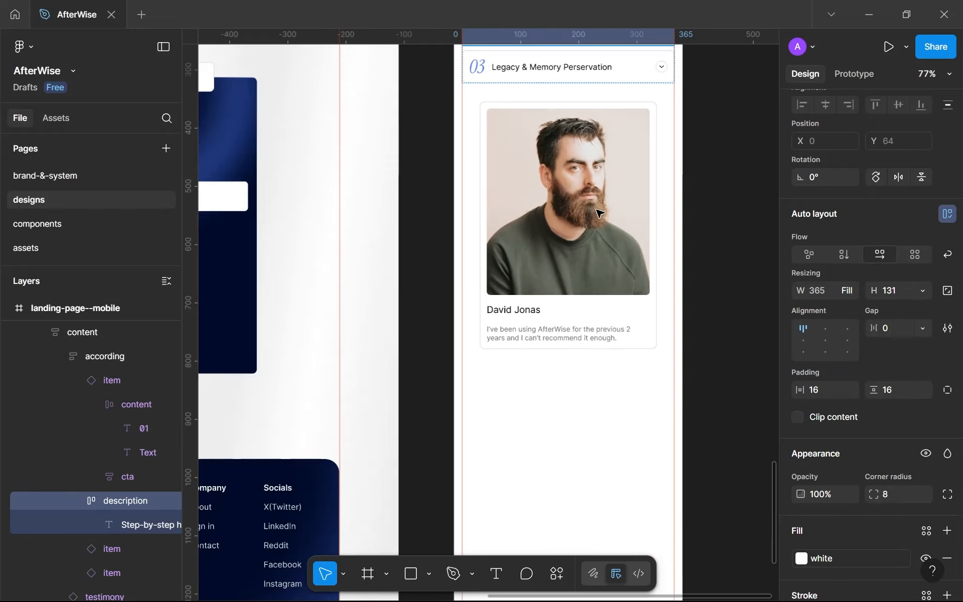
pyautogui.scroll(-4, 625, 226)
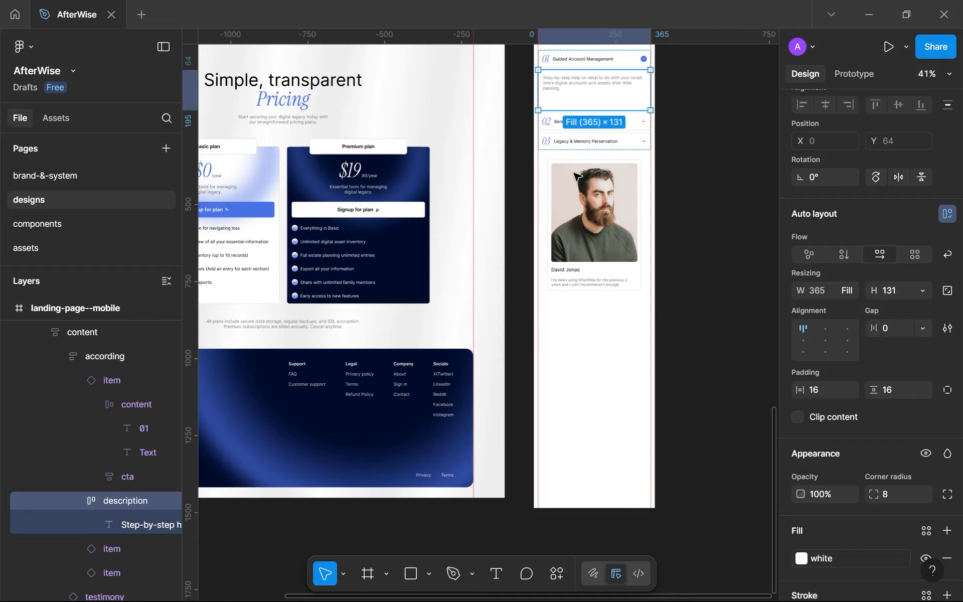
pyautogui.press('Escape')
pyautogui.scroll(-3, 580, 150)
pyautogui.moveTo(581, 150); pyautogui.dragTo(557, 303)
pyautogui.scroll(3, 556, 303)
pyautogui.scroll(-1, 570, 165)
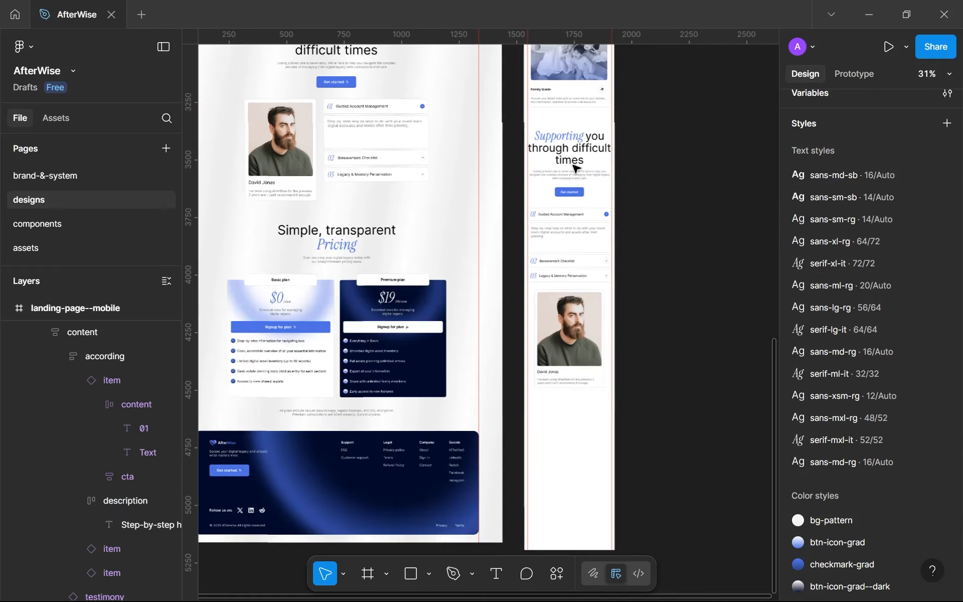
pyautogui.scroll(-1, 576, 168)
pyautogui.moveTo(575, 168); pyautogui.dragTo(511, 491)
pyautogui.scroll(-2, 477, 247)
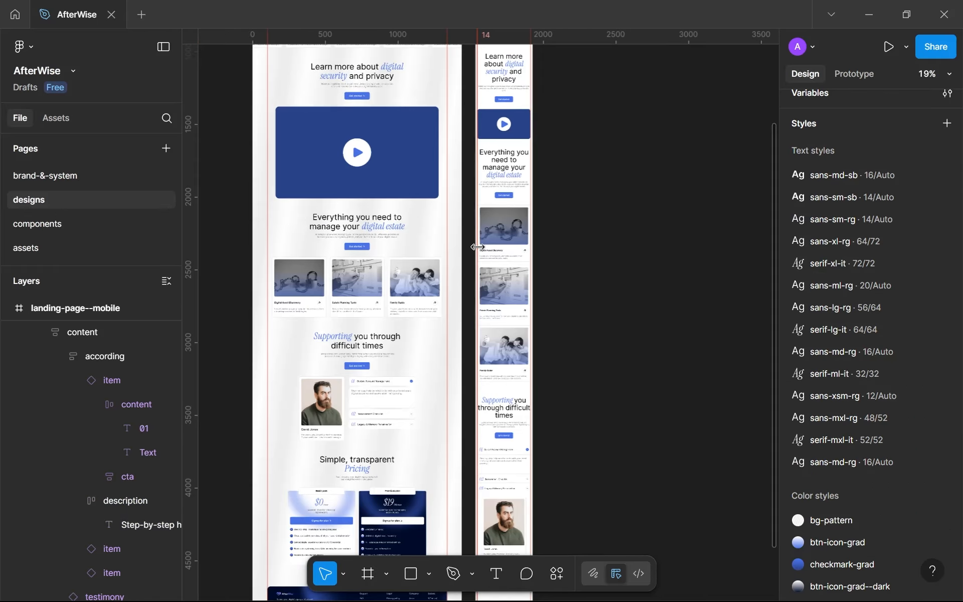
pyautogui.moveTo(495, 267); pyautogui.dragTo(529, 220)
pyautogui.scroll(3, 544, 310)
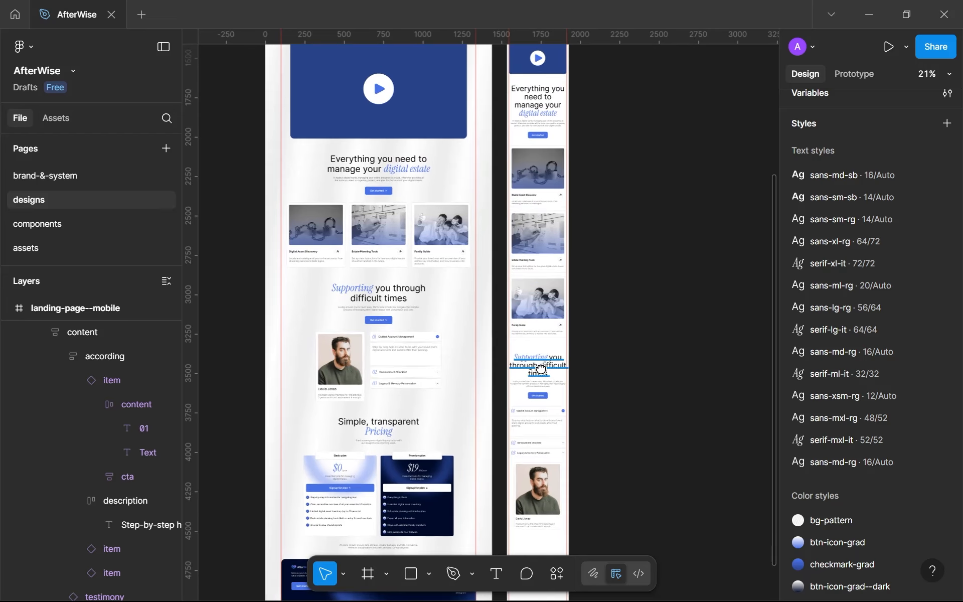
# Step: Nudge the mobile "Supporting you through difficult times" section up to Y 3336, closer to the features section above it
pyautogui.click(545, 390)
pyautogui.moveTo(551, 215); pyautogui.dragTo(522, 363)
pyautogui.click(520, 323)
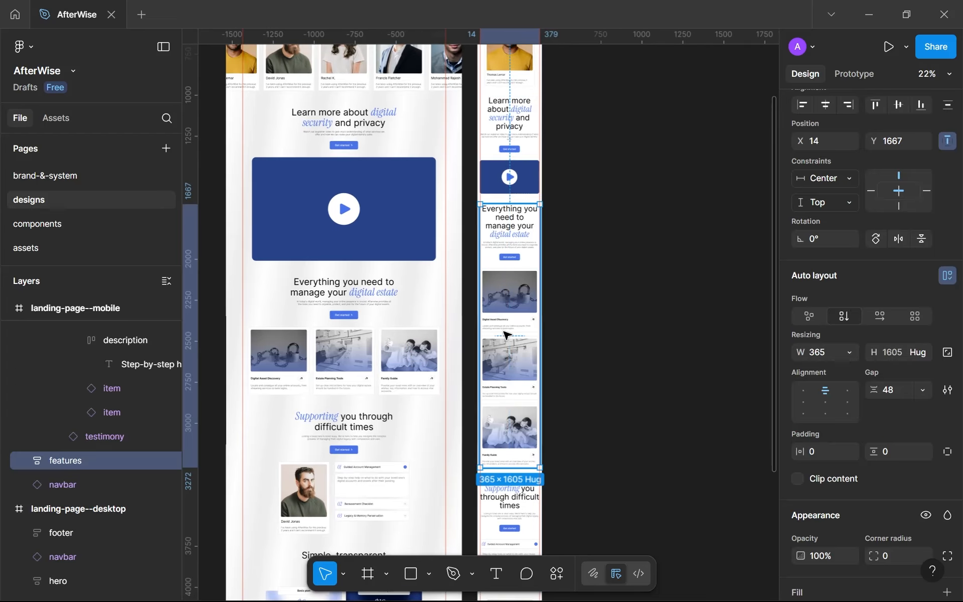
pyautogui.scroll(-5, 507, 219)
pyautogui.click(519, 242)
pyautogui.scroll(3, 514, 226)
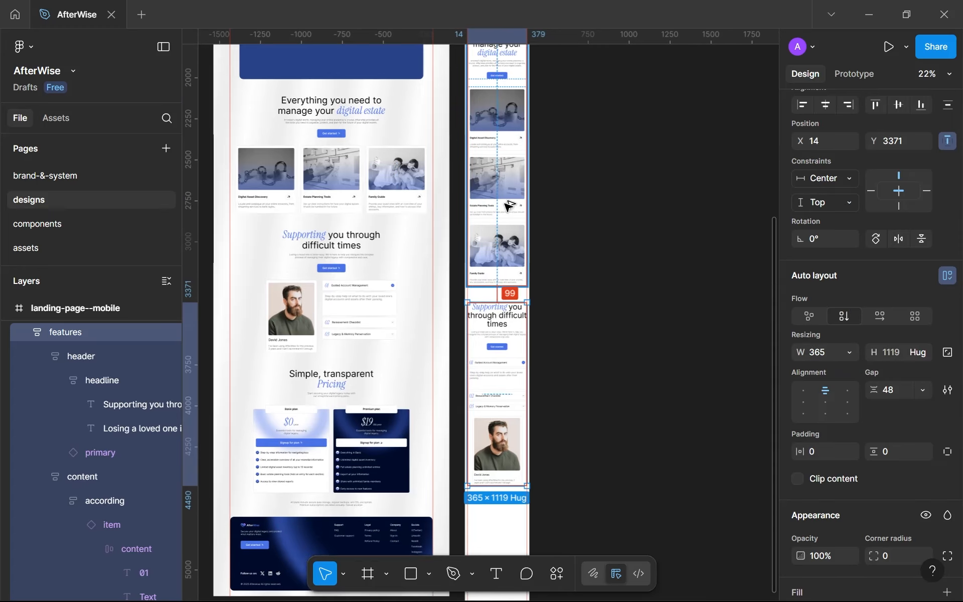
pyautogui.press('Up')
pyautogui.press('Up')
pyautogui.press('Up')
pyautogui.press('Up')
pyautogui.press('Up')
pyautogui.press('Up')
pyautogui.press('Up')
pyautogui.press('Up')
pyautogui.press('Up')
pyautogui.press('Up')
pyautogui.press('Up')
pyautogui.press('Up')
pyautogui.press('Up')
pyautogui.press('Up')
pyautogui.press('Up')
pyautogui.press('Up')
pyautogui.press('Up')
pyautogui.press('Up')
pyautogui.press('Up')
pyautogui.press('Up')
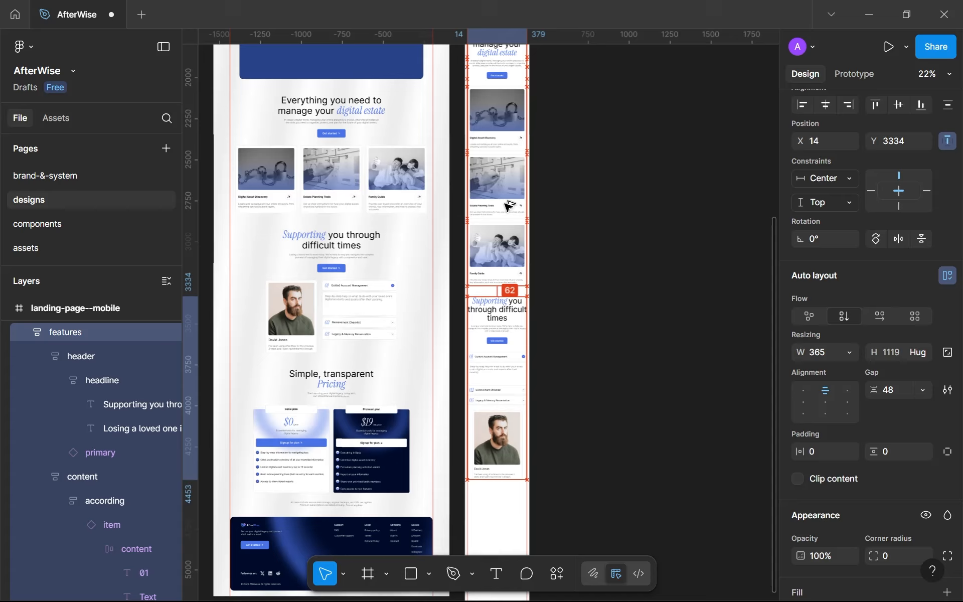
# Step: Extend the landing-page--mobile frame downward to a height of 8442
pyautogui.scroll(-10, 508, 207)
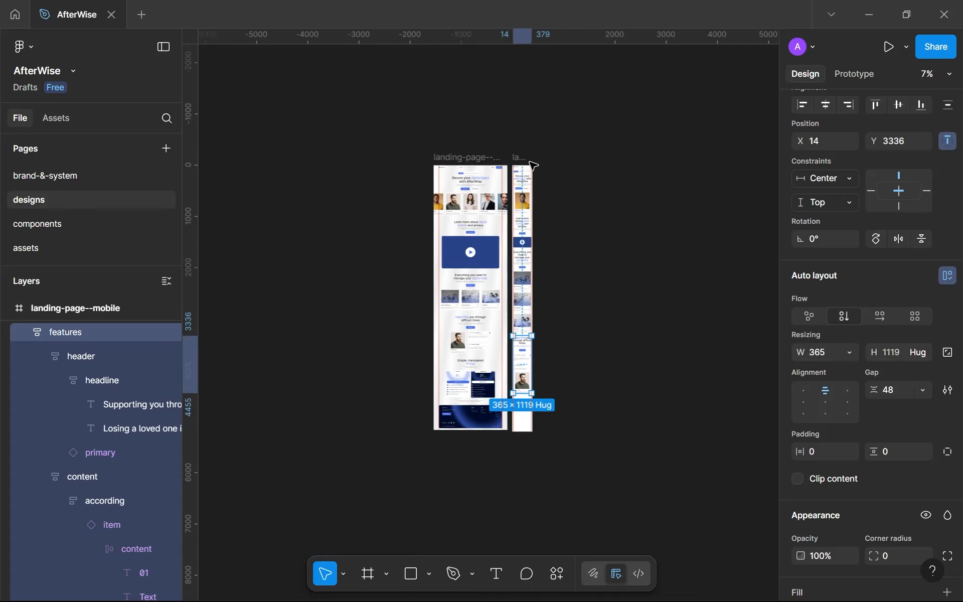
pyautogui.click(531, 162)
pyautogui.scroll(-5, 525, 214)
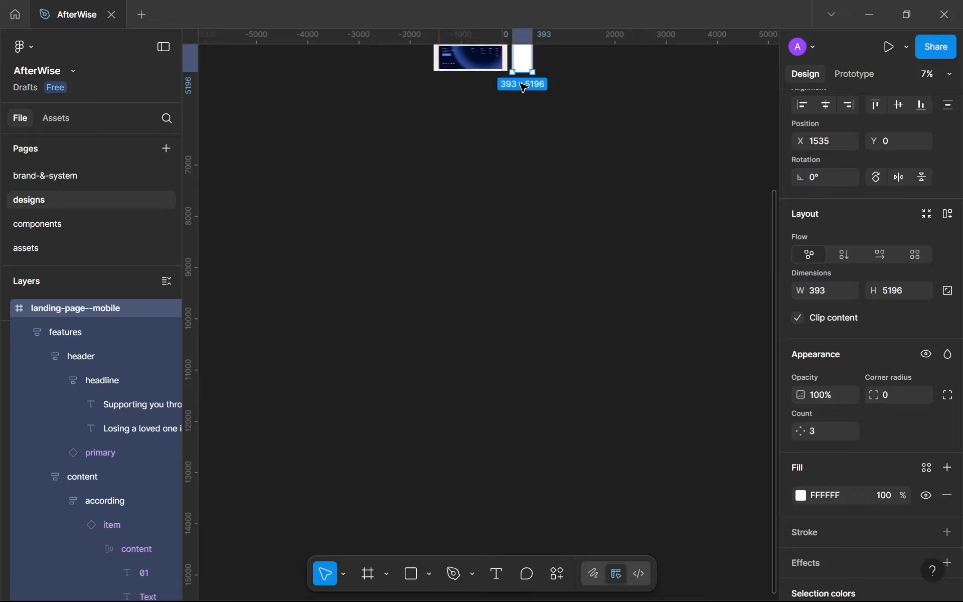
pyautogui.moveTo(523, 127); pyautogui.dragTo(526, 239)
pyautogui.scroll(10, 552, 251)
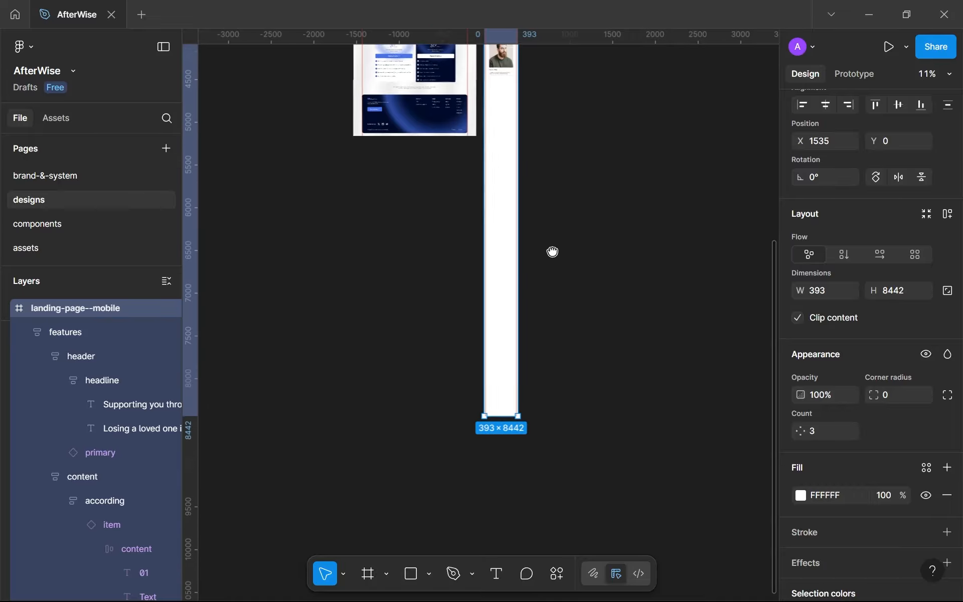
pyautogui.moveTo(542, 382); pyautogui.dragTo(583, 405)
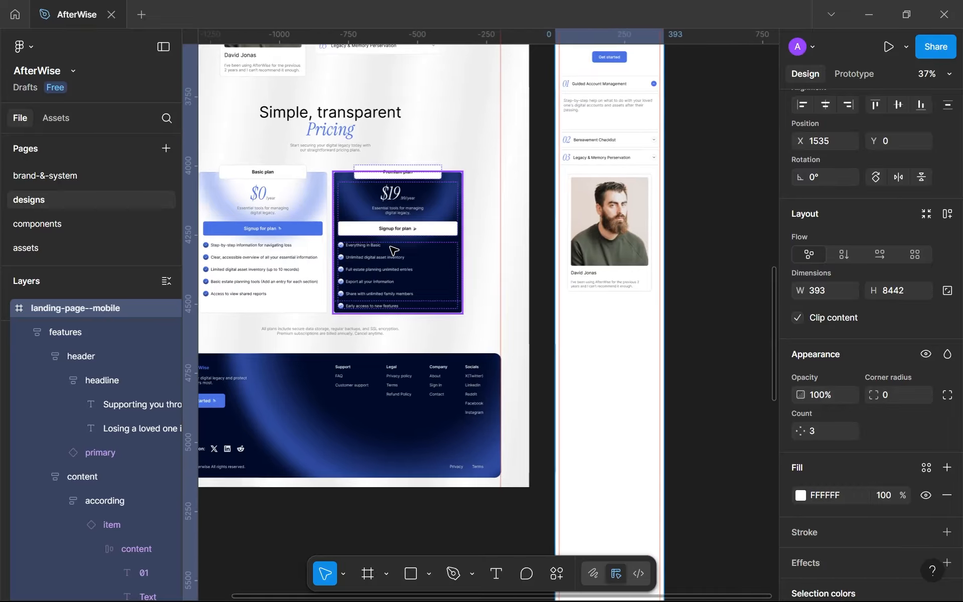
# Step: Place a copy of the desktop page's pricing section on the mobile page, below the testimonials section
pyautogui.scroll(-4, 392, 249)
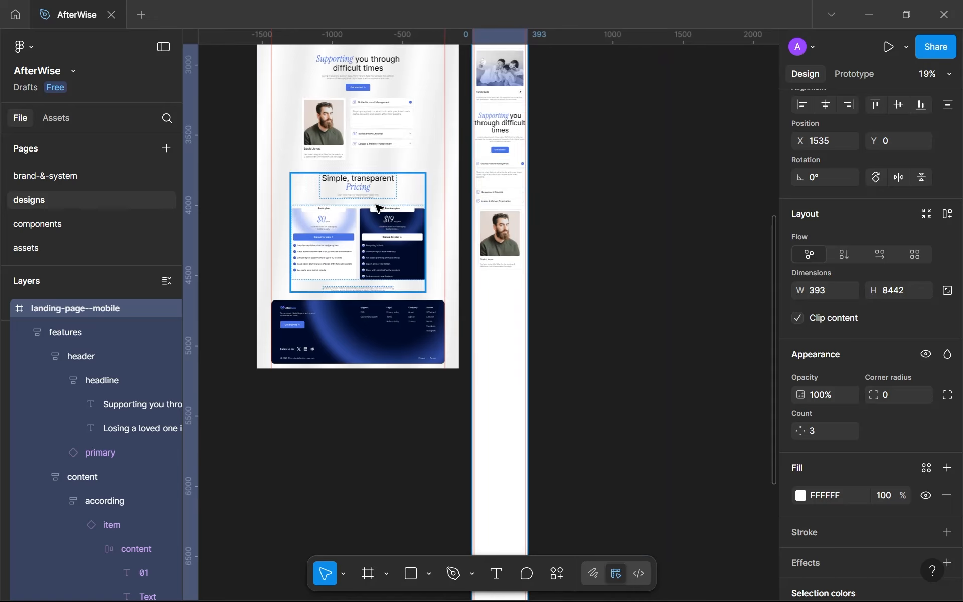
pyautogui.click(396, 195)
pyautogui.click(500, 129)
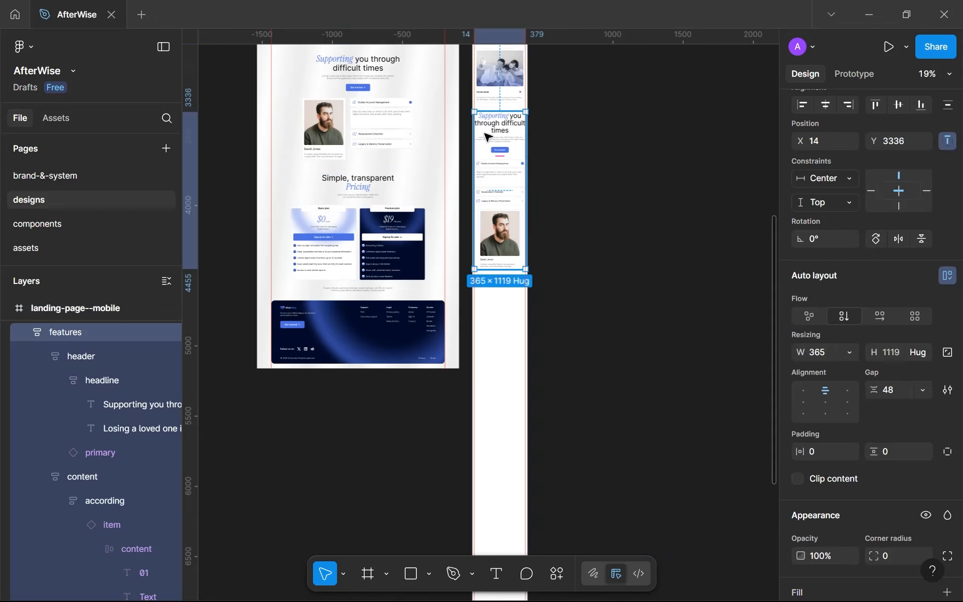
pyautogui.click(363, 199)
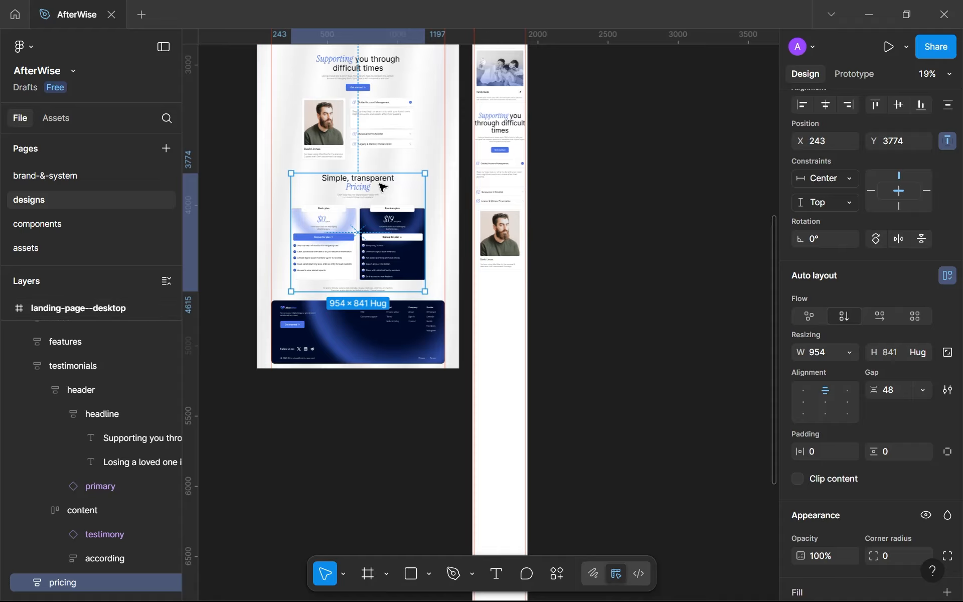
pyautogui.moveTo(367, 191); pyautogui.dragTo(509, 316)
pyautogui.scroll(5, 507, 281)
# Step: Narrow the mobile pricing section to a width of 365 and move it down to X 14, Y 4664
pyautogui.moveTo(507, 263); pyautogui.dragTo(528, 160)
pyautogui.scroll(-2, 536, 172)
pyautogui.scroll(5, 527, 160)
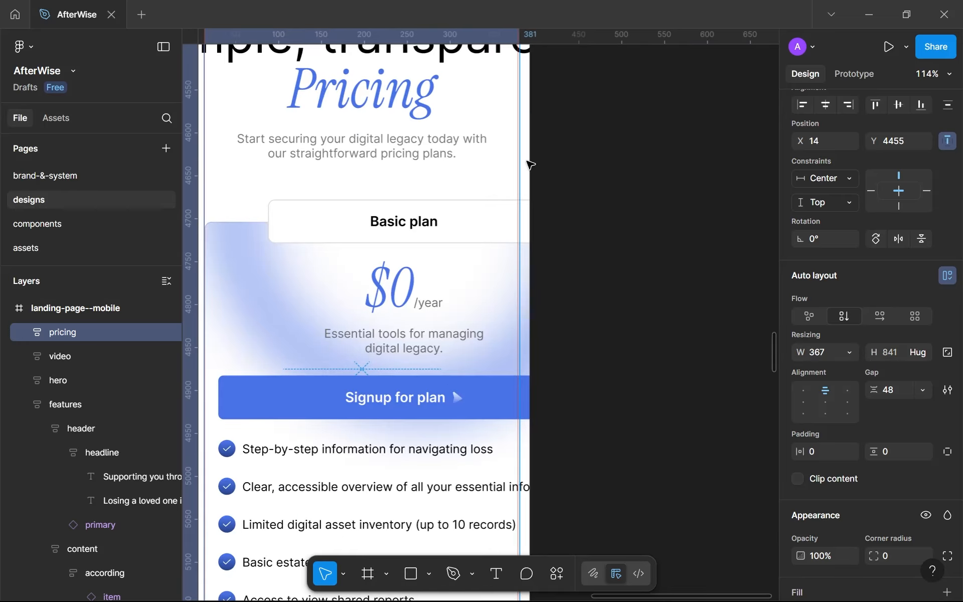
pyautogui.moveTo(519, 161); pyautogui.dragTo(517, 161)
pyautogui.scroll(-4, 516, 162)
pyautogui.moveTo(444, 159); pyautogui.dragTo(490, 254)
pyautogui.moveTo(490, 244); pyautogui.dragTo(503, 154)
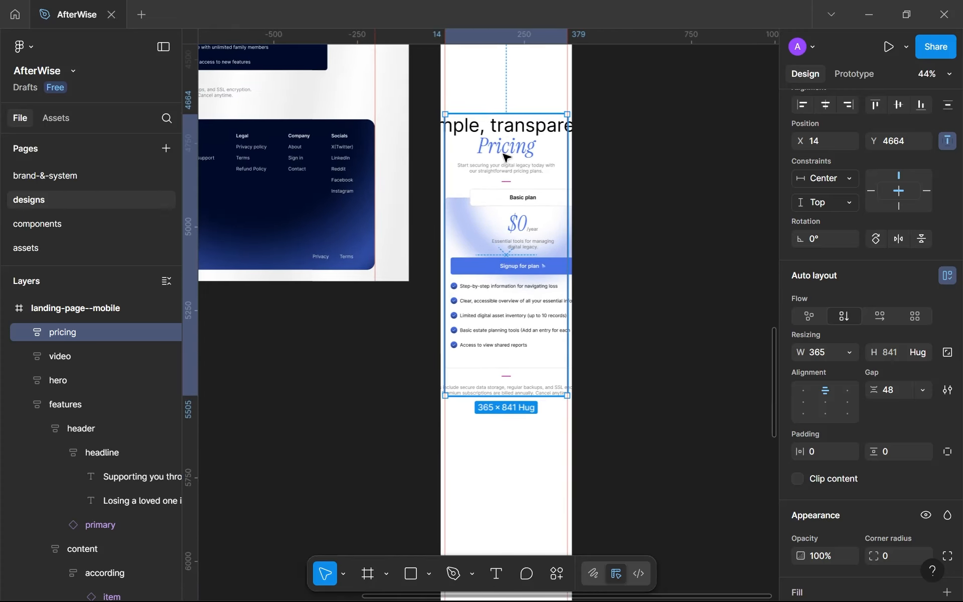
# Step: Make the mobile pricing section's header and its "Simple, transparent Pricing" heading fill the width of their containers
pyautogui.doubleClick(503, 154)
pyautogui.click(849, 293)
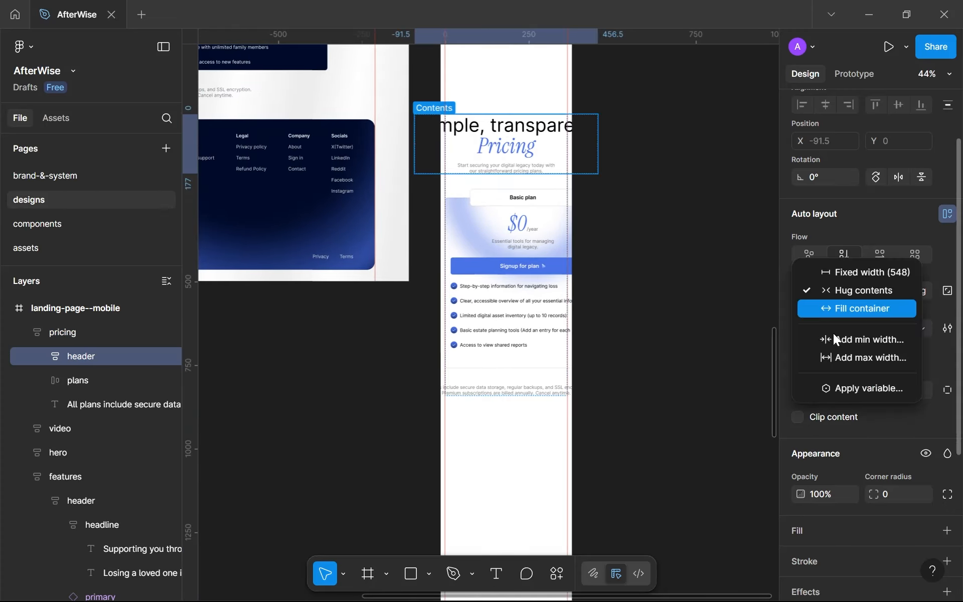
pyautogui.click(835, 312)
pyautogui.scroll(4, 506, 149)
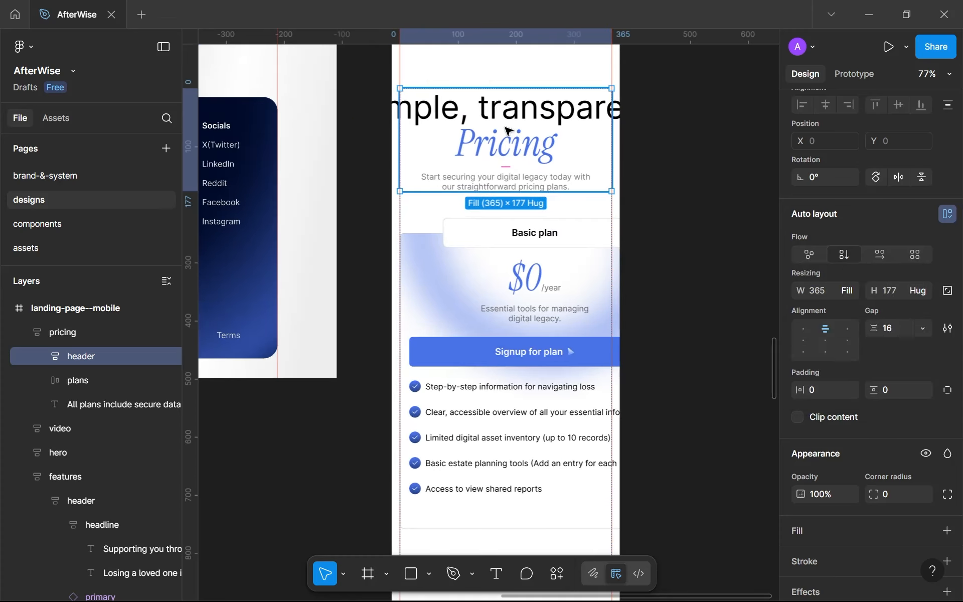
pyautogui.doubleClick(507, 129)
pyautogui.click(849, 291)
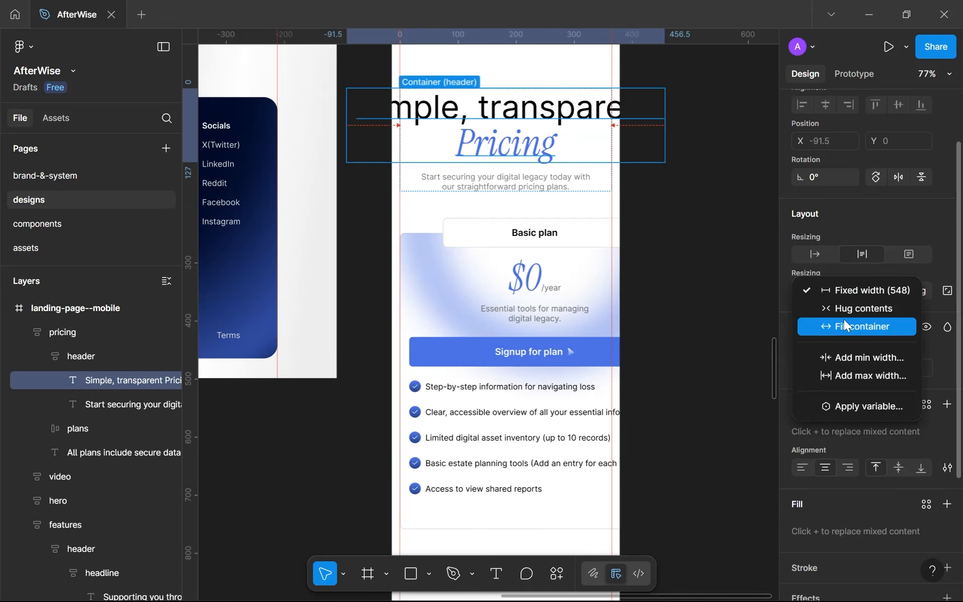
pyautogui.click(828, 325)
# Step: Apply the sans-mxl-rg text style to the words "Simple, transparent" in the pricing heading
pyautogui.doubleClick(543, 159)
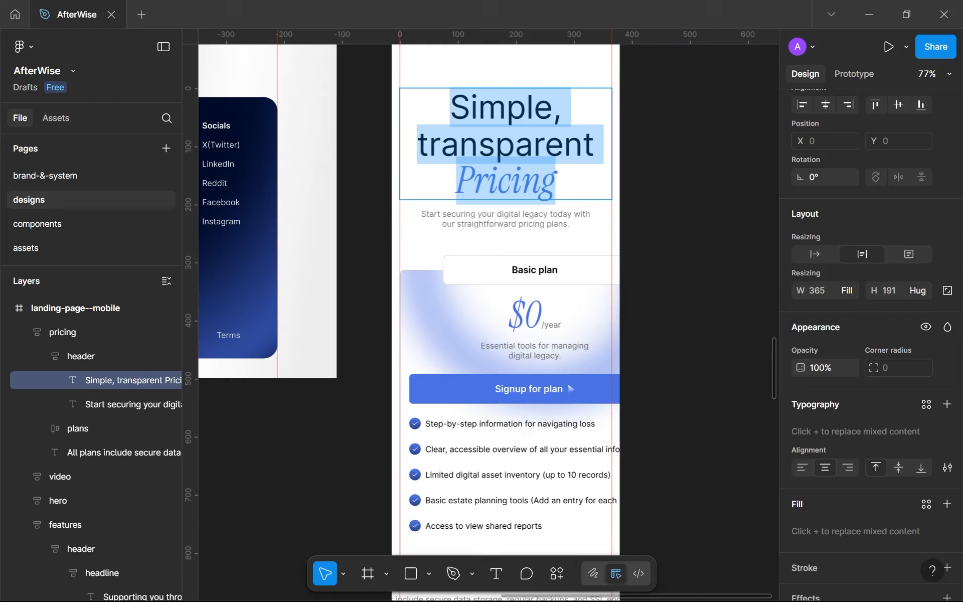
pyautogui.click(478, 107)
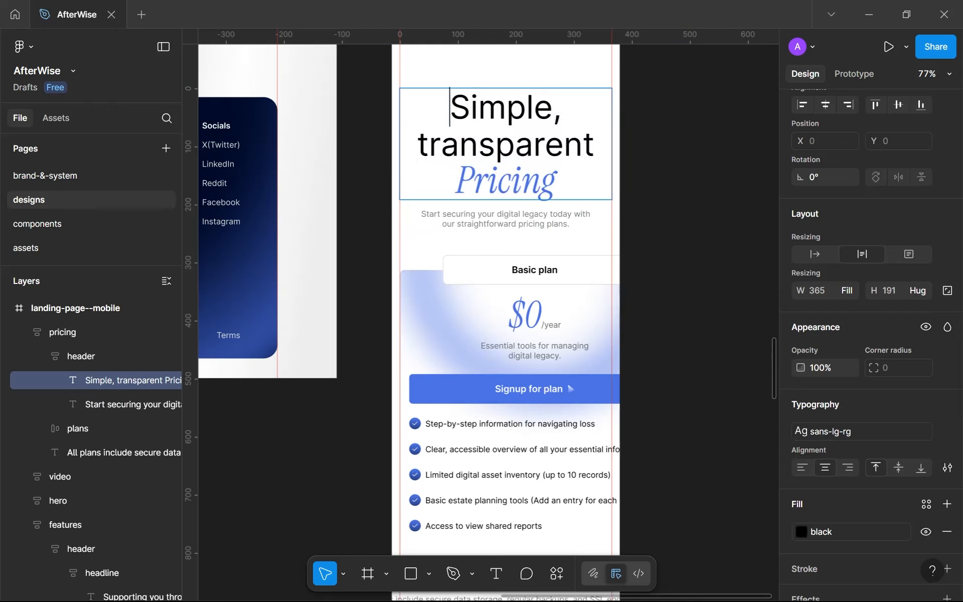
pyautogui.moveTo(450, 108); pyautogui.dragTo(453, 178)
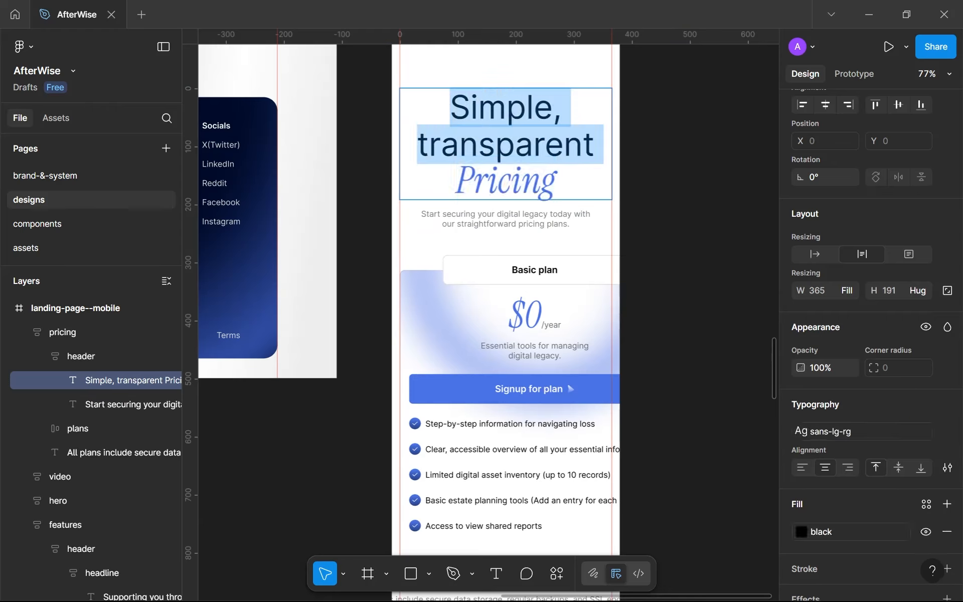
pyautogui.click(841, 434)
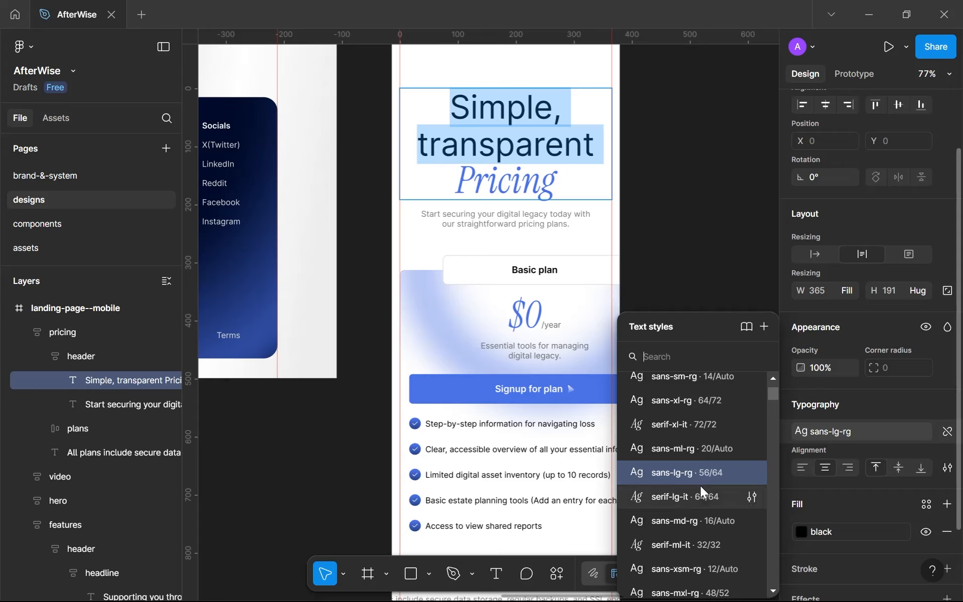
pyautogui.scroll(-3, 697, 489)
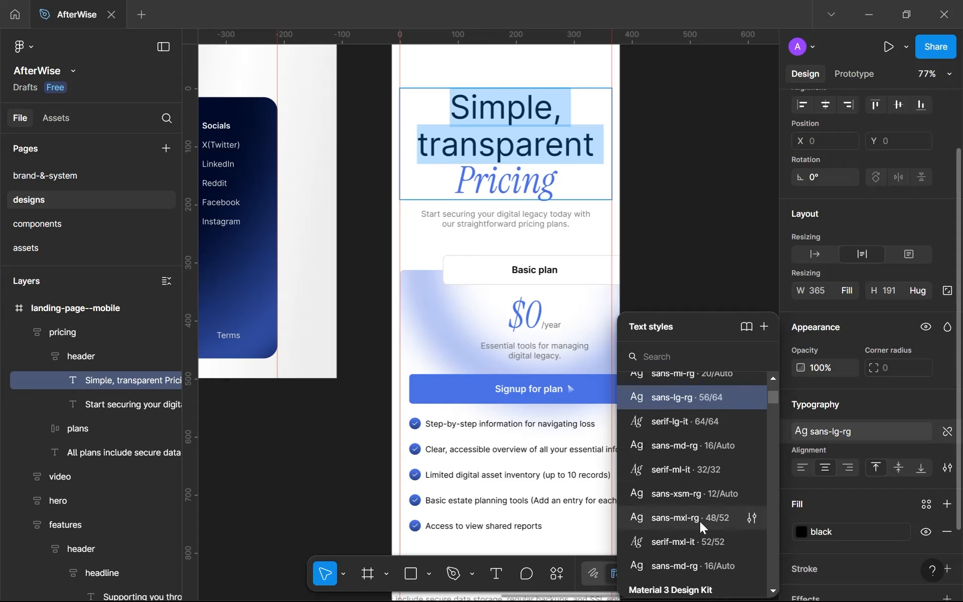
pyautogui.click(700, 522)
# Step: Apply the serif-mxl-it text style to the word "Pricing" in the heading and finish editing the text
pyautogui.press('Right')
pyautogui.hotkey('shift', 'Right')
pyautogui.hotkey('shift', 'Right')
pyautogui.hotkey('shift', 'Right')
pyautogui.hotkey('shift', 'Right')
pyautogui.hotkey('shift', 'Right')
pyautogui.hotkey('shift', 'Right')
pyautogui.hotkey('shift', 'Right')
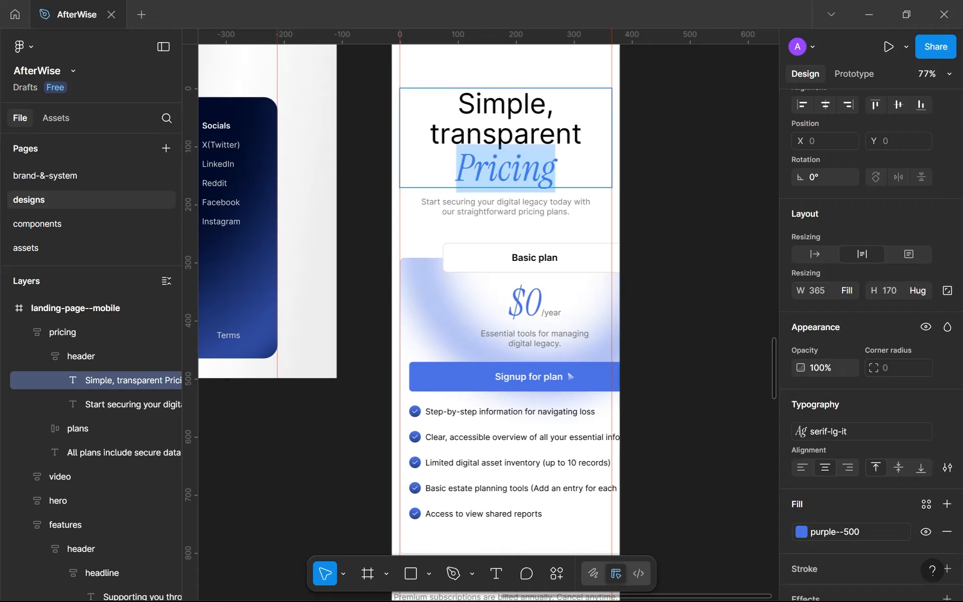
pyautogui.click(876, 431)
pyautogui.scroll(-2, 670, 470)
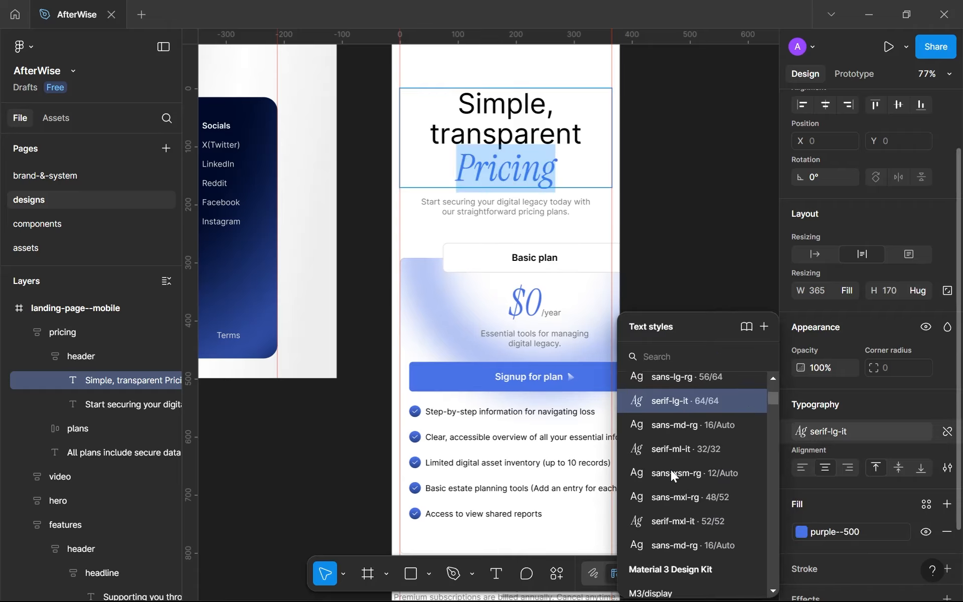
pyautogui.click(688, 516)
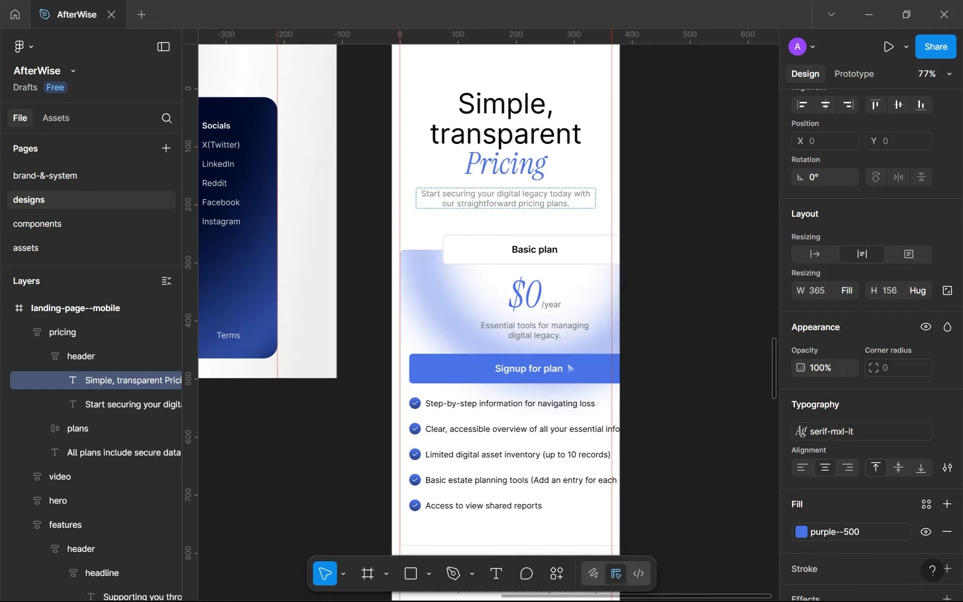
pyautogui.click(552, 203)
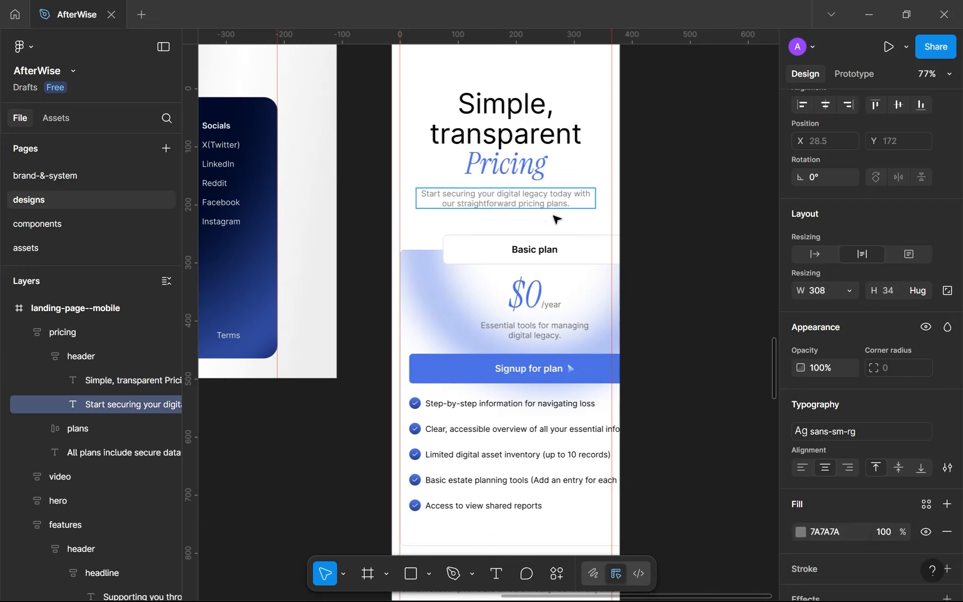
pyautogui.click(833, 428)
pyautogui.click(714, 415)
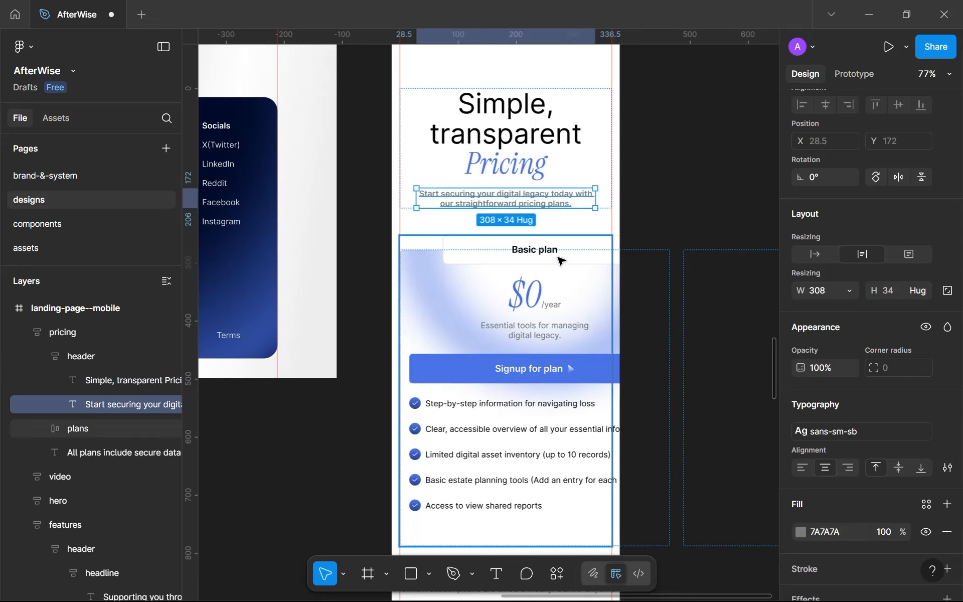
pyautogui.hotkey('ctrl', 'z')
# Step: Apply the sans-xsm-rg text style to the "Start securing your digital legacy" subtitle under the pricing heading
pyautogui.click(859, 432)
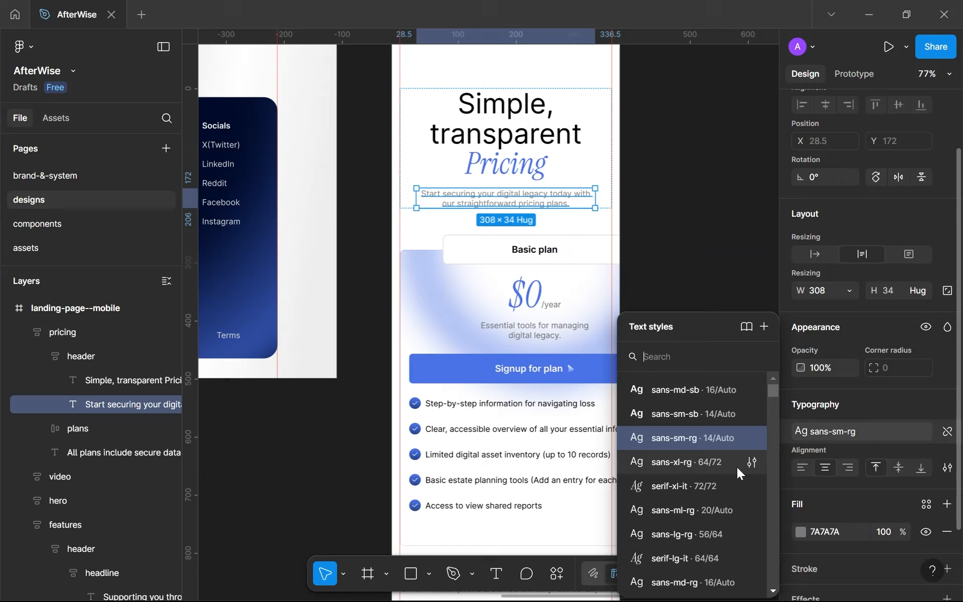
pyautogui.scroll(-5, 737, 468)
pyautogui.scroll(2, 715, 464)
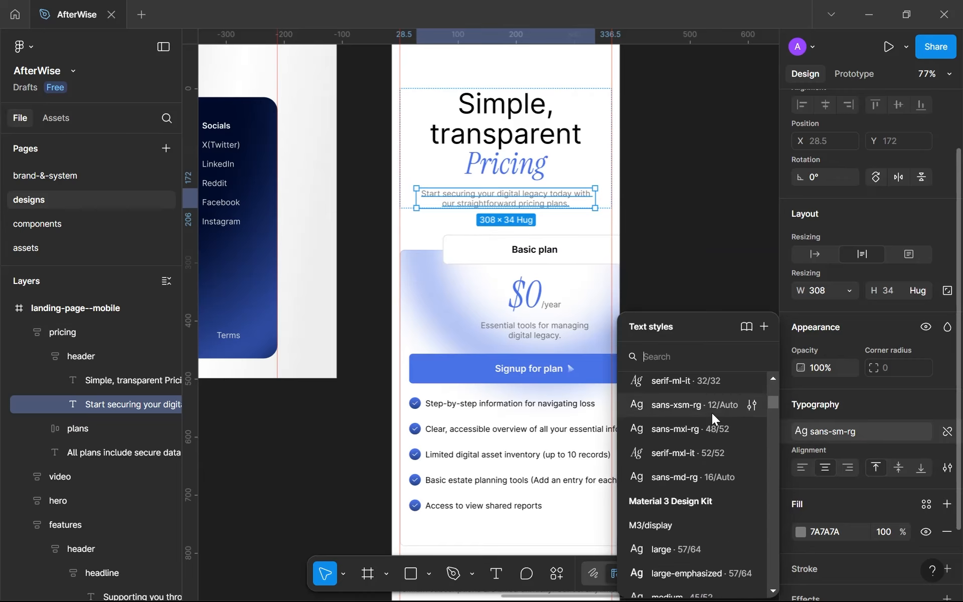
pyautogui.click(713, 415)
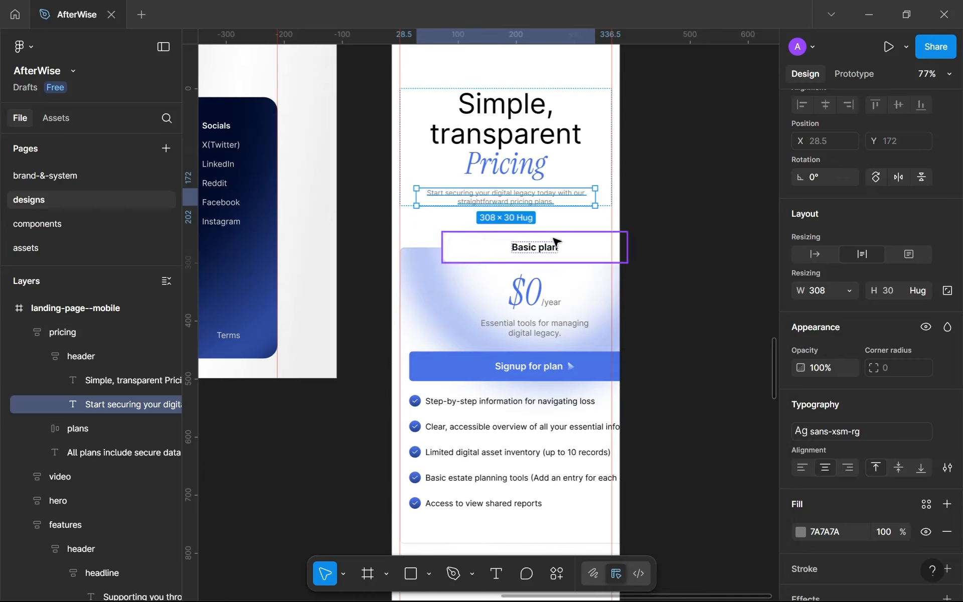
# Step: Make the "All plans include secure data storage" note below the plans fill the pricing section's width
pyautogui.scroll(-5, 556, 242)
pyautogui.scroll(3, 542, 242)
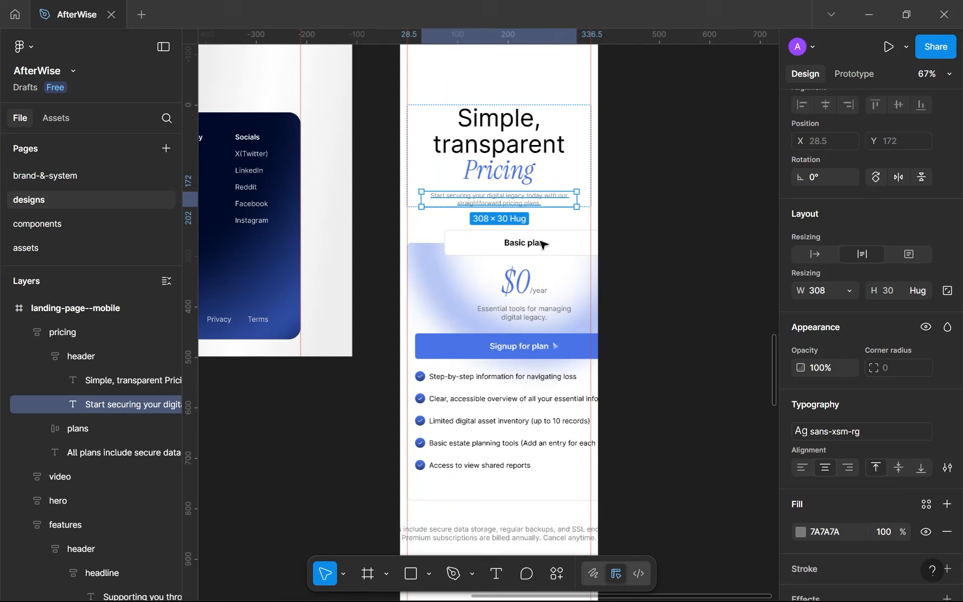
pyautogui.click(518, 301)
pyautogui.scroll(-3, 518, 301)
pyautogui.moveTo(518, 301); pyautogui.dragTo(545, 156)
pyautogui.scroll(1, 545, 157)
pyautogui.click(527, 335)
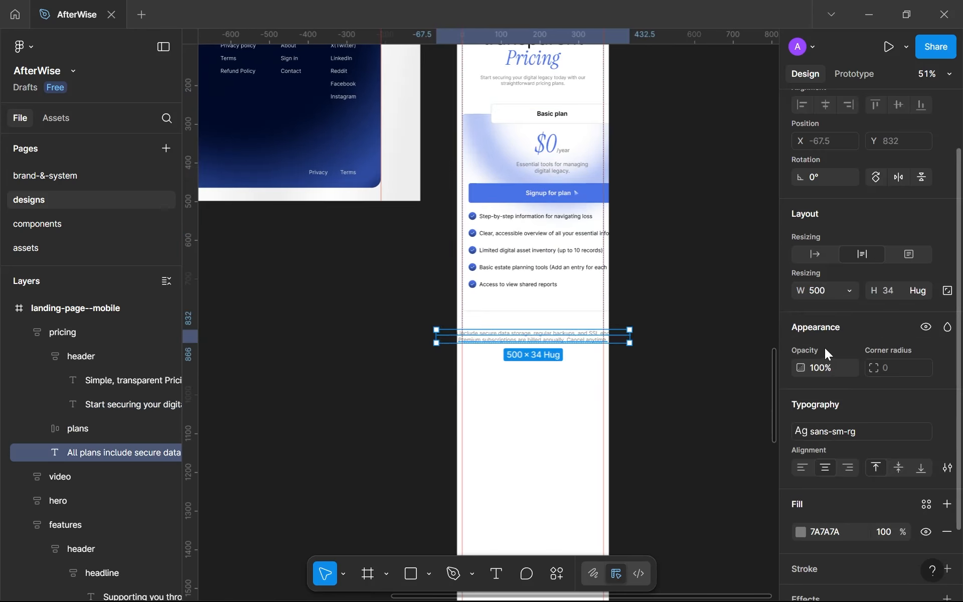
pyautogui.click(851, 290)
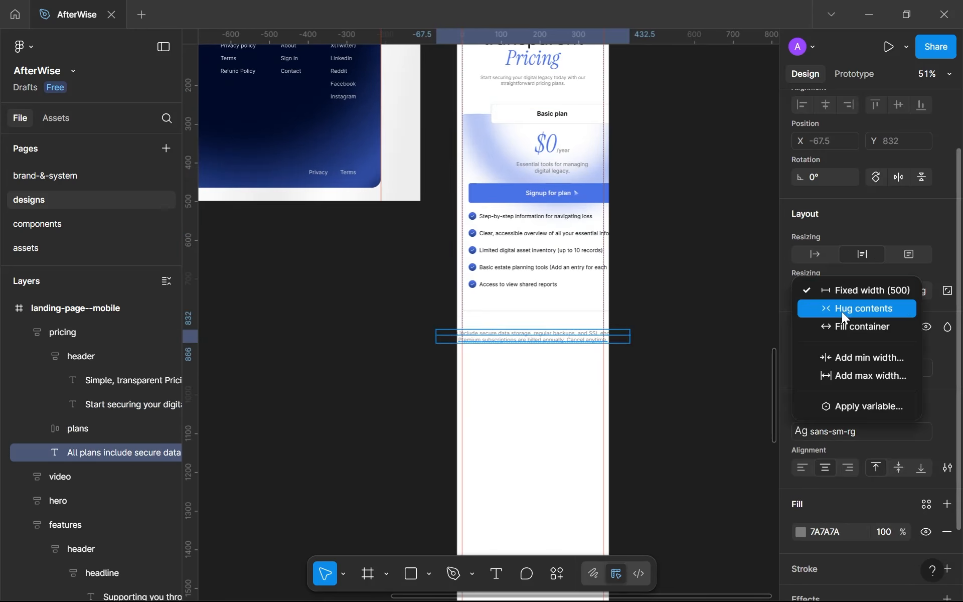
# Step: Apply the sans-xsm-rg text style to the "All plans include secure data storage" note
pyautogui.click(849, 429)
pyautogui.scroll(-2, 733, 480)
pyautogui.scroll(2, 715, 462)
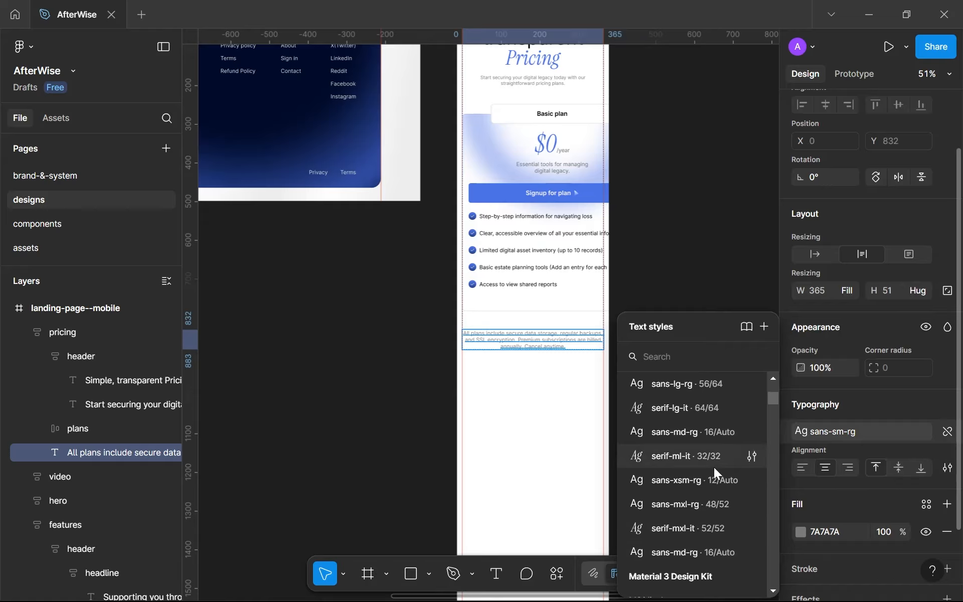
pyautogui.click(712, 474)
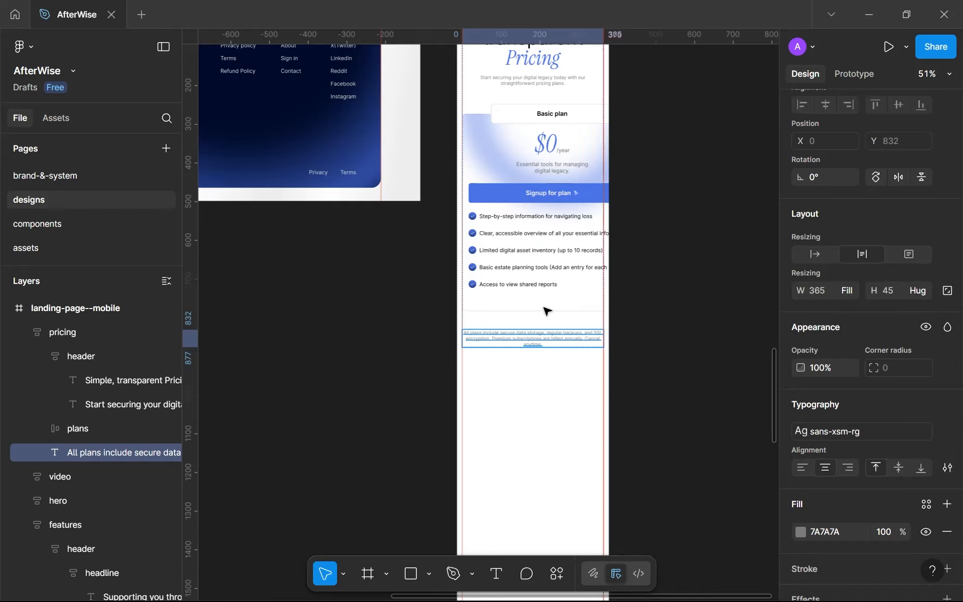
# Step: Review the mobile page's layout from the "Supporting you through difficult times" section down to the pricing section
pyautogui.scroll(5, 534, 322)
pyautogui.scroll(-4, 532, 321)
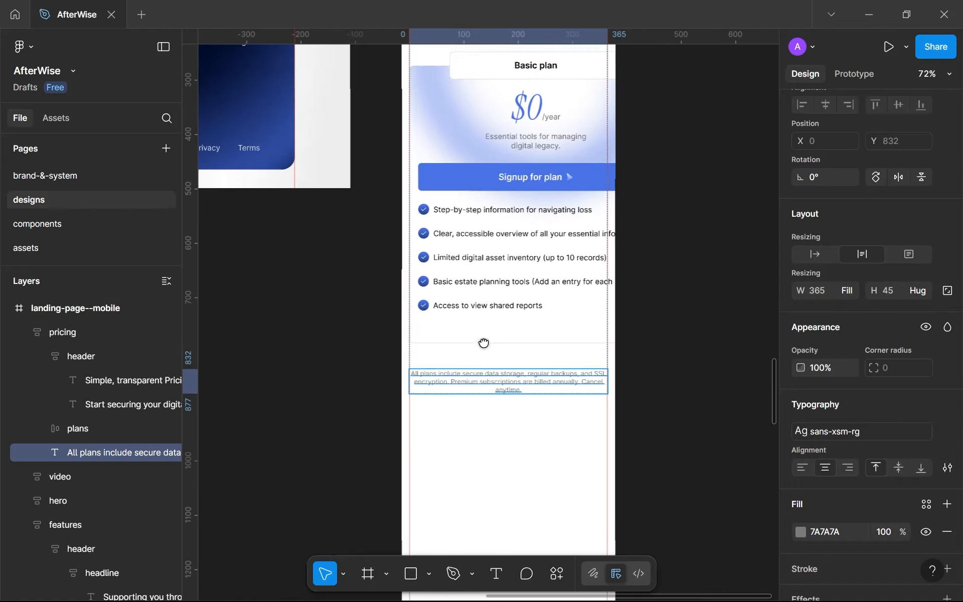
pyautogui.scroll(1, 532, 316)
pyautogui.scroll(-6, 536, 281)
pyautogui.scroll(-3, 557, 146)
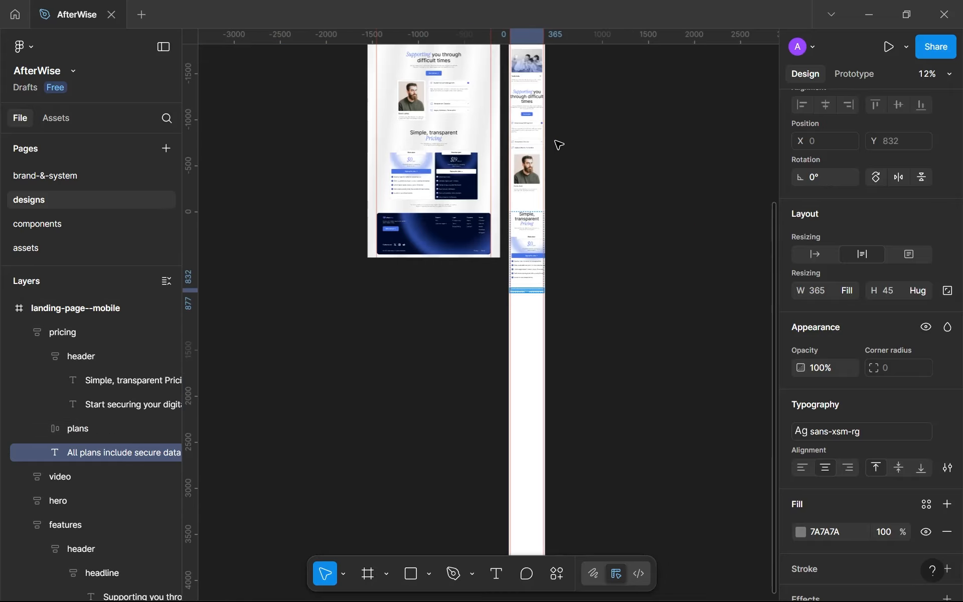
pyautogui.scroll(6, 538, 297)
pyautogui.scroll(6, 523, 311)
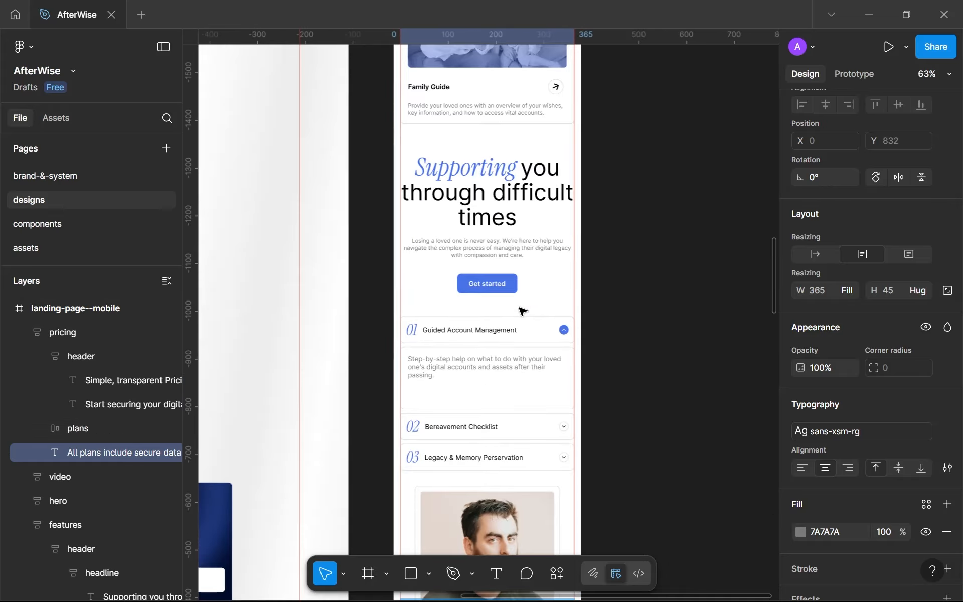
pyautogui.scroll(-1, 521, 309)
pyautogui.moveTo(519, 306); pyautogui.dragTo(536, 189)
pyautogui.scroll(-1, 536, 189)
pyautogui.moveTo(535, 441); pyautogui.dragTo(537, 172)
pyautogui.scroll(-5, 537, 172)
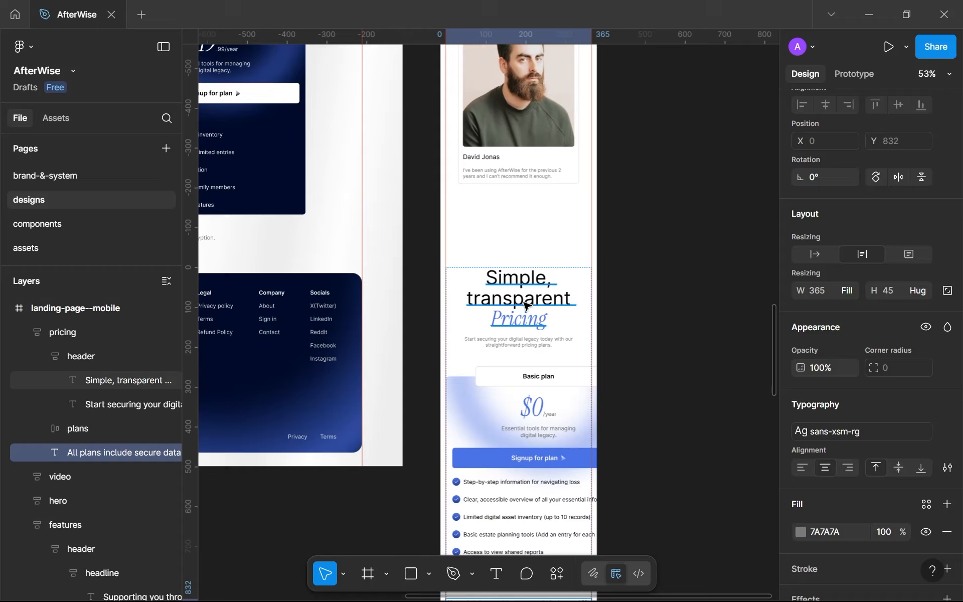
# Step: Switch the plans auto layout in the mobile pricing section to vertical flow, stacking the Basic and Premium cards
pyautogui.click(519, 221)
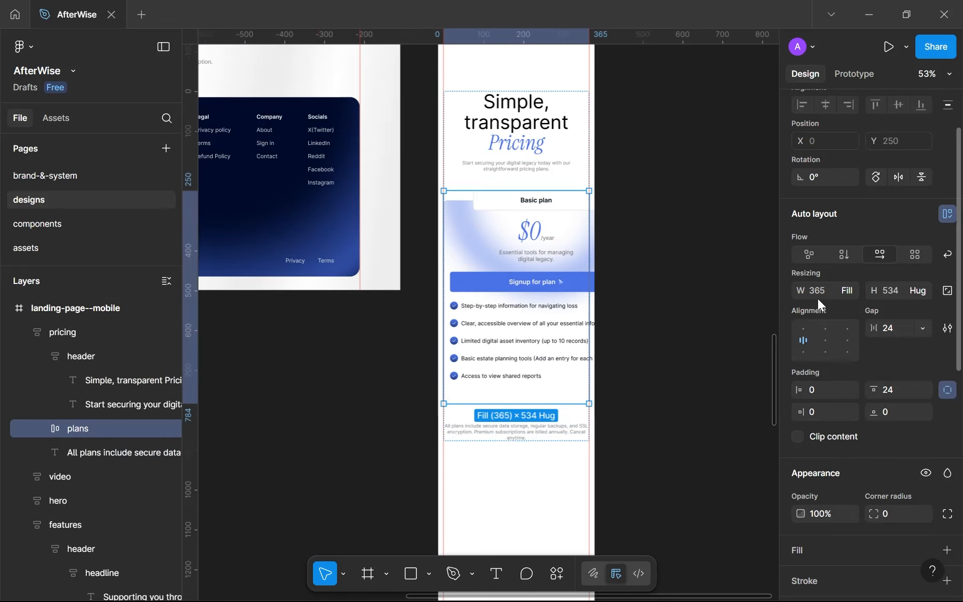
pyautogui.click(844, 254)
pyautogui.scroll(-5, 602, 221)
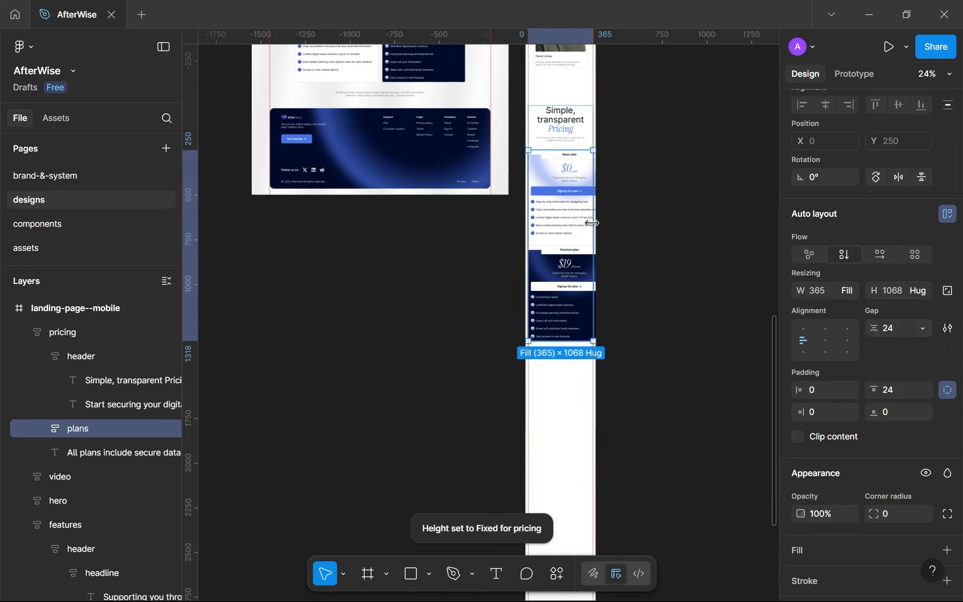
pyautogui.scroll(5, 592, 223)
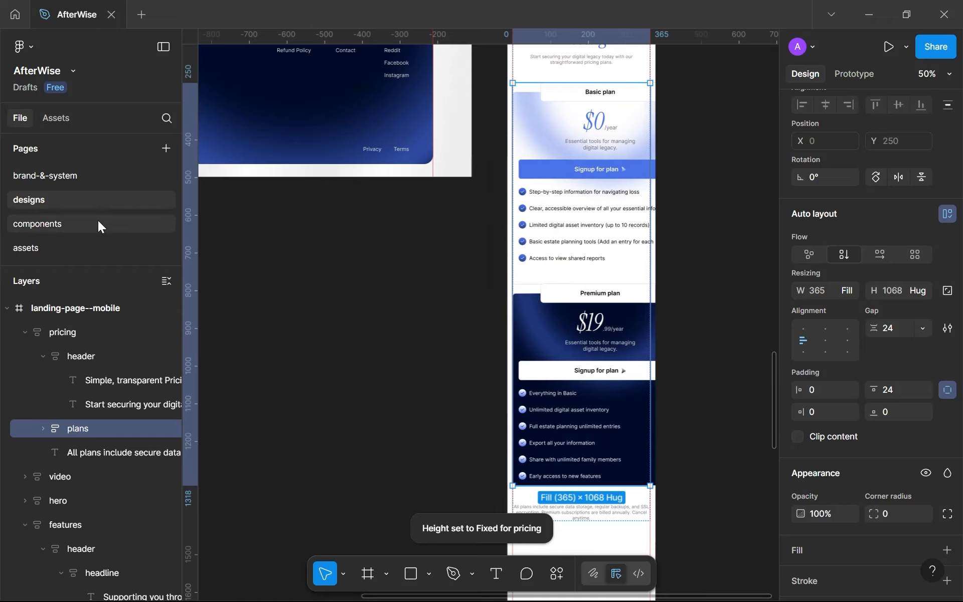
# Step: On the components page, move the check-indicator, pricings and identity frames together about 160 px down, away from accordion-items
pyautogui.click(126, 221)
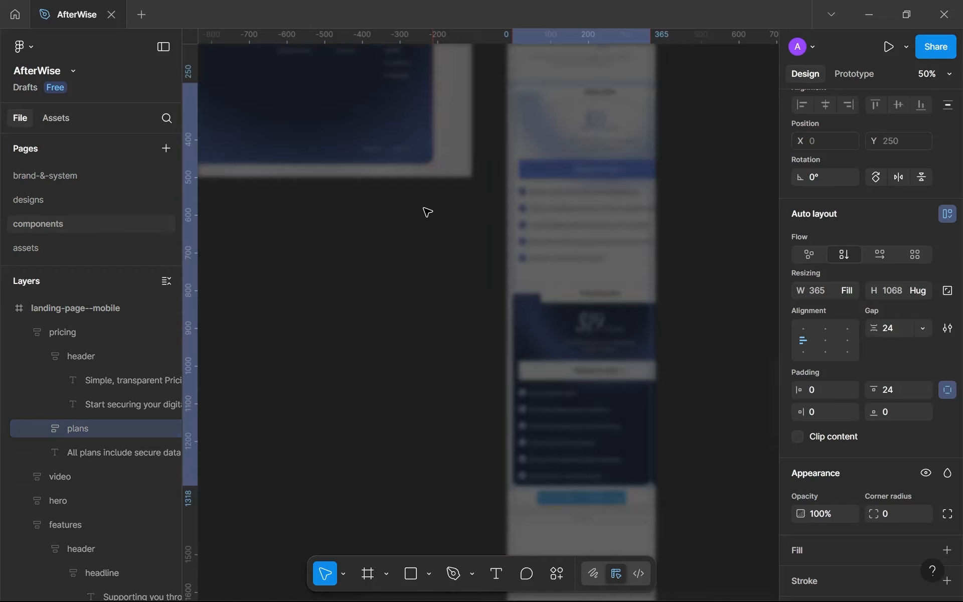
pyautogui.scroll(-10, 492, 231)
pyautogui.scroll(-2, 490, 252)
pyautogui.scroll(3, 469, 279)
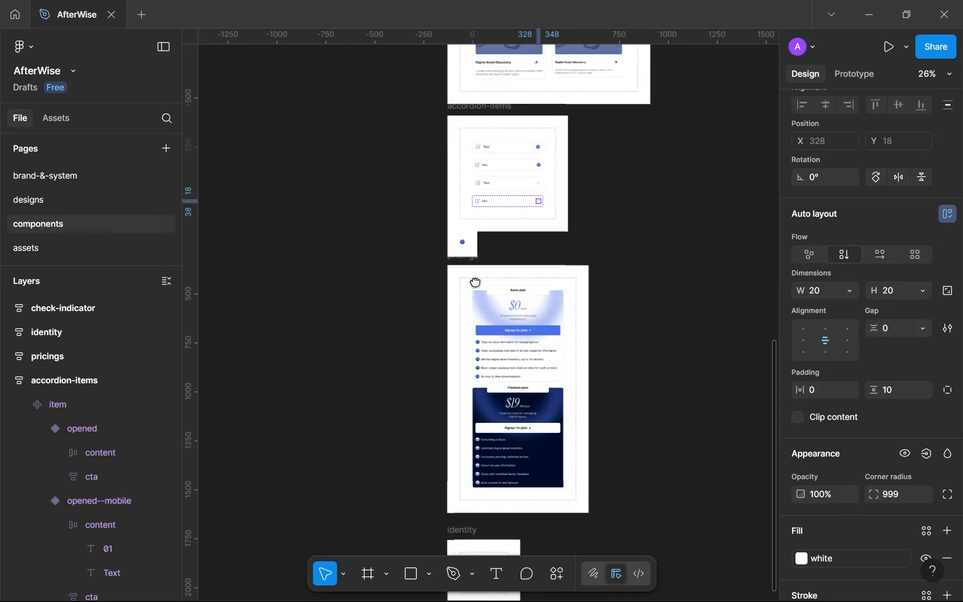
pyautogui.scroll(-3, 452, 346)
pyautogui.click(467, 384)
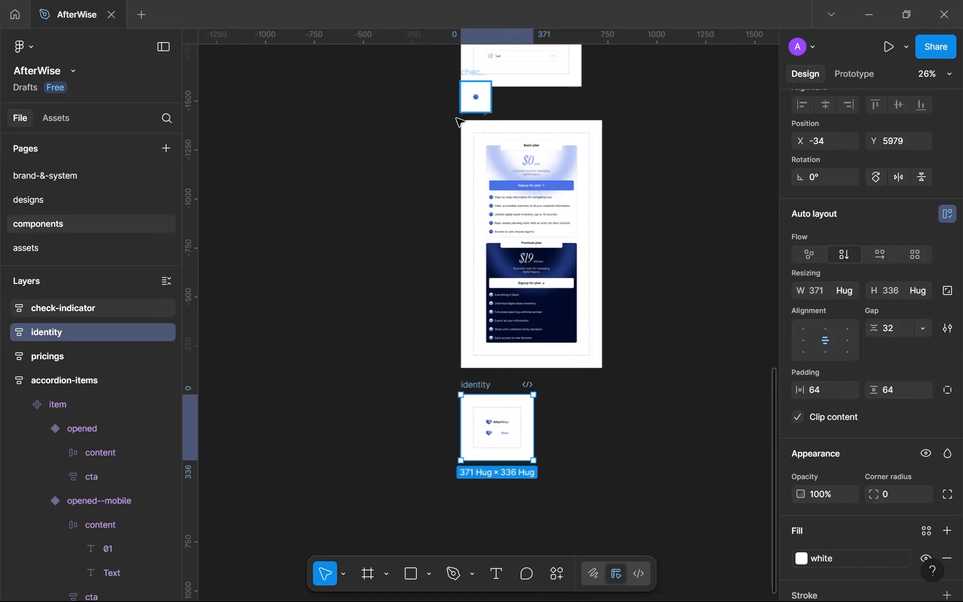
pyautogui.keyDown('shift'); pyautogui.click(474, 121); pyautogui.keyUp('shift')
pyautogui.keyDown('shift'); pyautogui.click(478, 80); pyautogui.keyUp('shift')
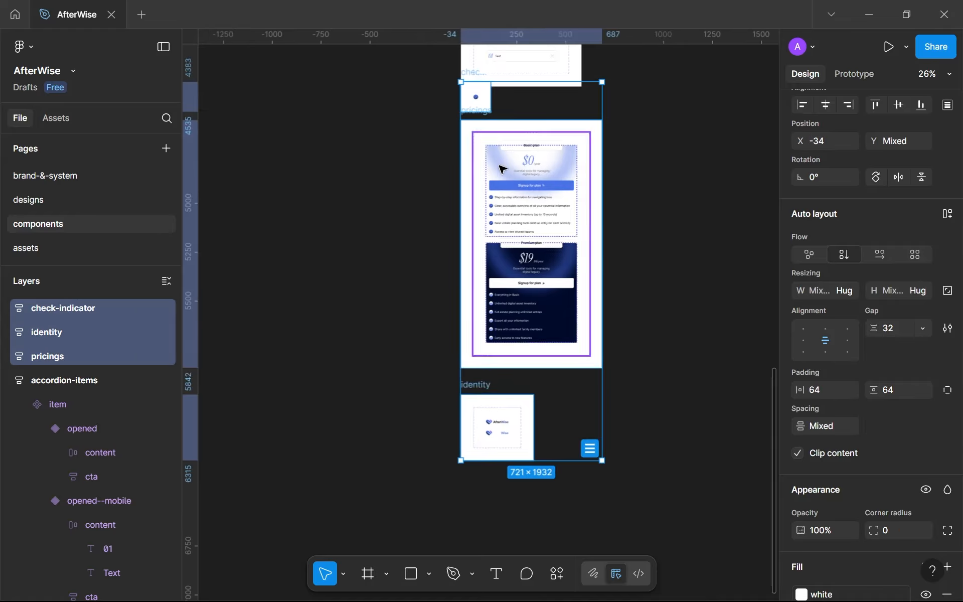
pyautogui.scroll(-3, 501, 226)
pyautogui.moveTo(512, 224); pyautogui.dragTo(498, 156)
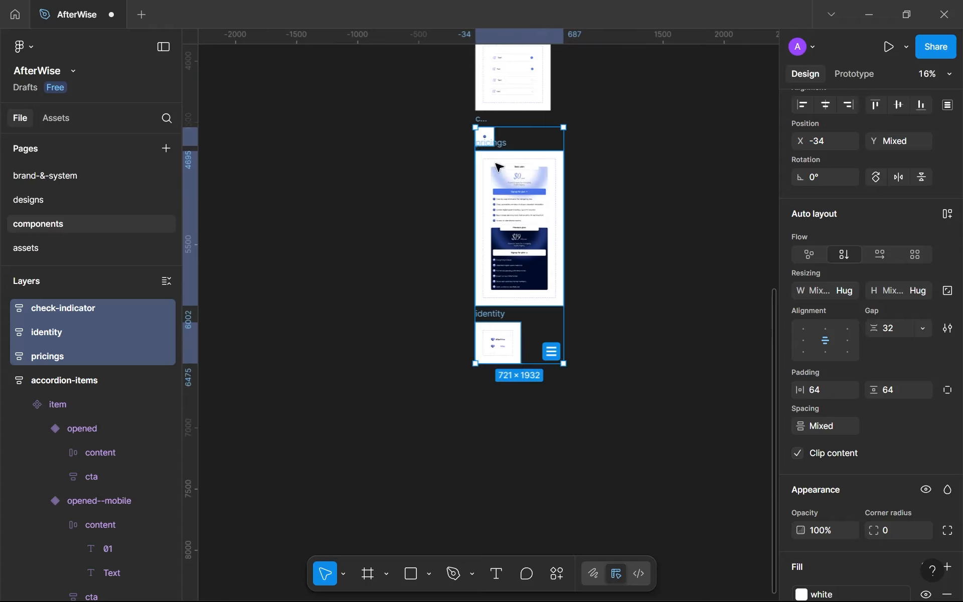
# Step: Move the identity frame down to Y 7056, leaving free space below the pricings frame
pyautogui.click(493, 318)
pyautogui.moveTo(494, 335); pyautogui.dragTo(494, 448)
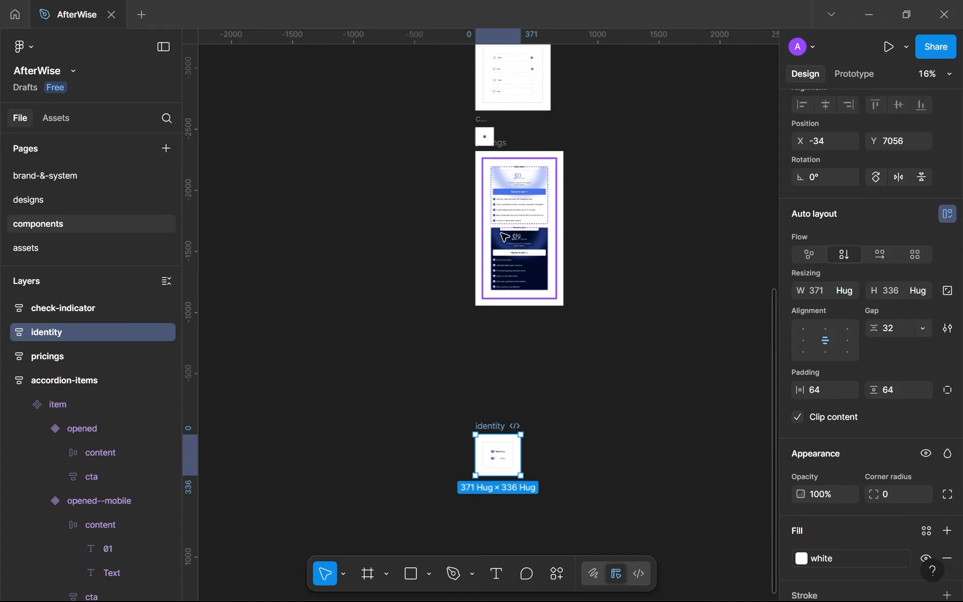
pyautogui.scroll(-2, 486, 321)
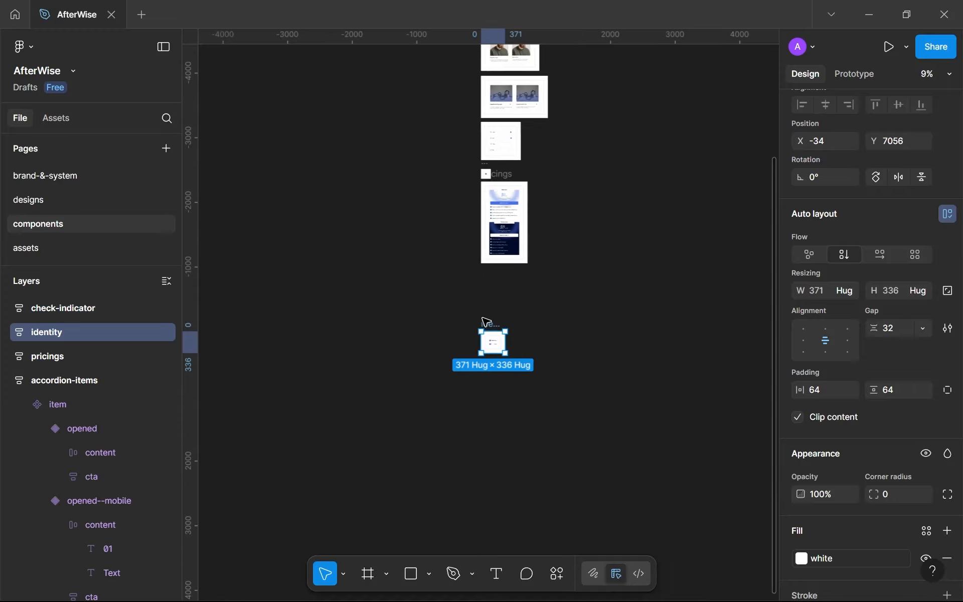
# Step: Move the identity frame down to Y 8127 and add a new variant directly below the basic pricing variant
pyautogui.moveTo(495, 327); pyautogui.dragTo(494, 395)
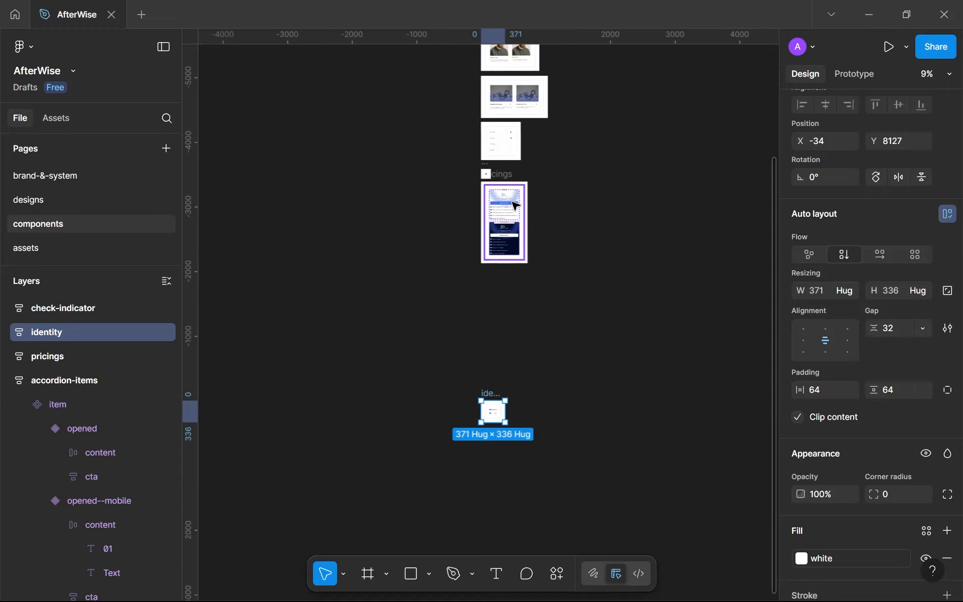
pyautogui.click(515, 205)
pyautogui.click(515, 205)
pyautogui.scroll(6, 502, 211)
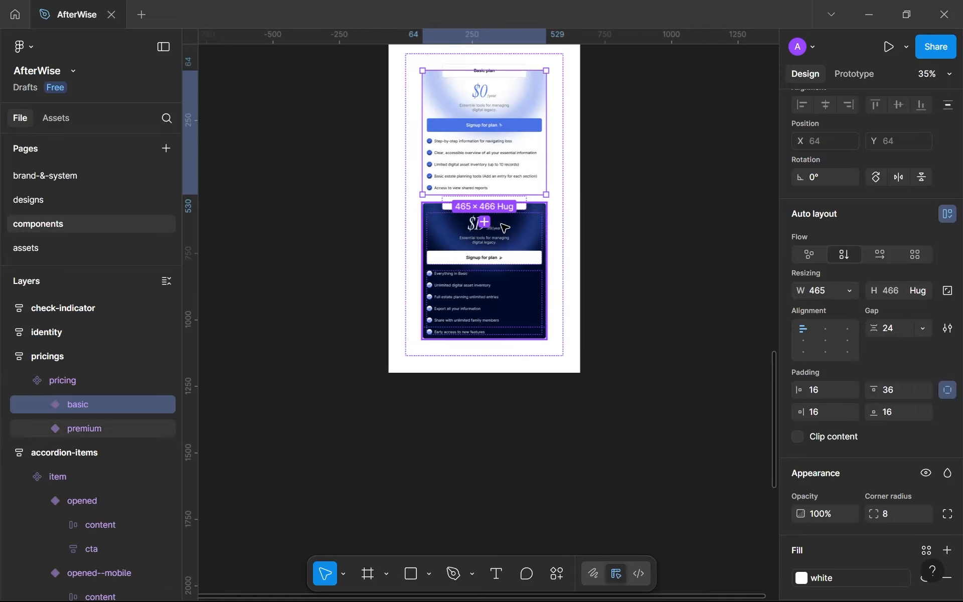
pyautogui.click(485, 222)
pyautogui.hotkey('shift', '2')
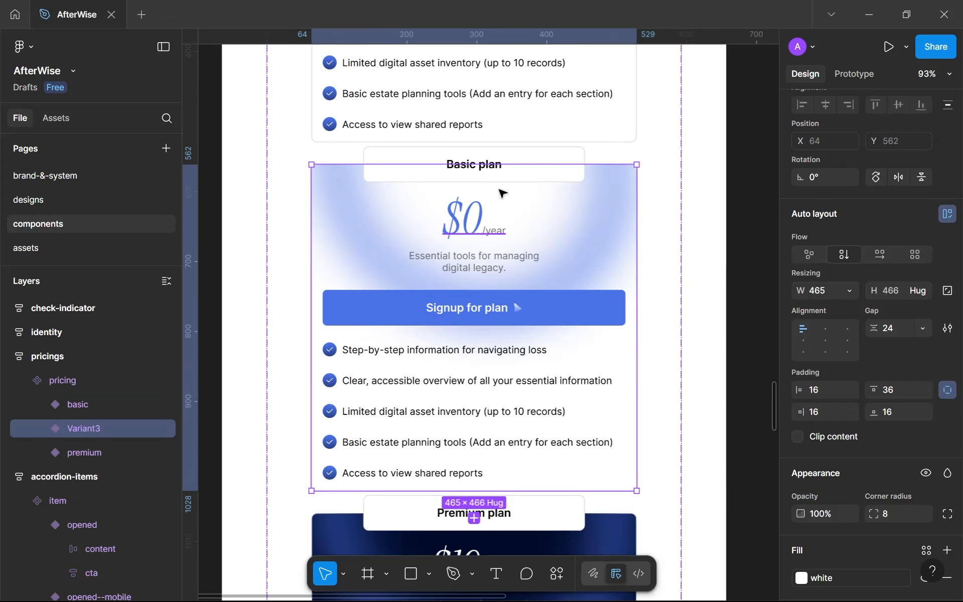
# Step: Apply the sans-sm-sb text style to the "Basic plan" title text in the new pricing variant
pyautogui.click(527, 160)
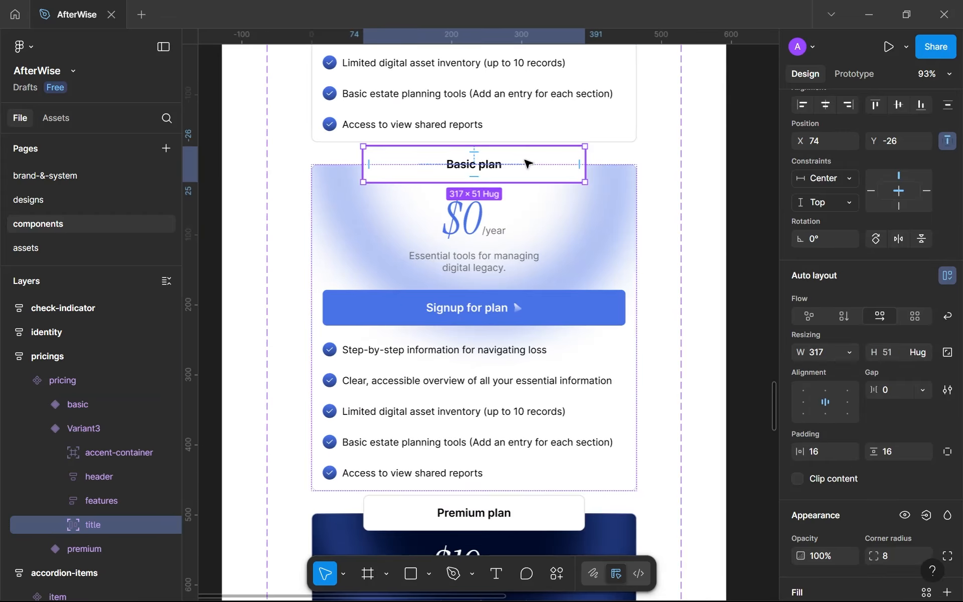
pyautogui.doubleClick(483, 168)
pyautogui.click(844, 425)
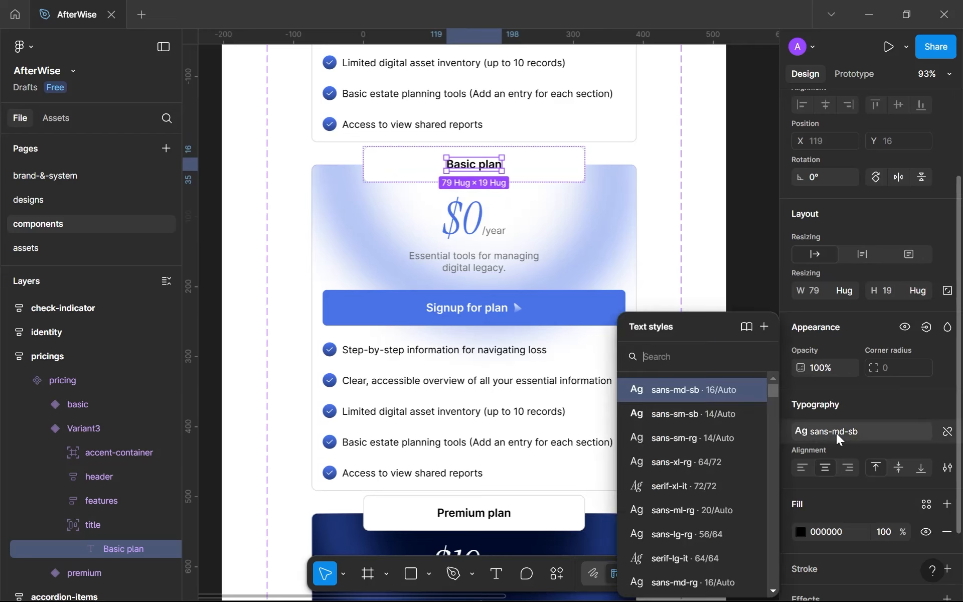
pyautogui.press('Escape')
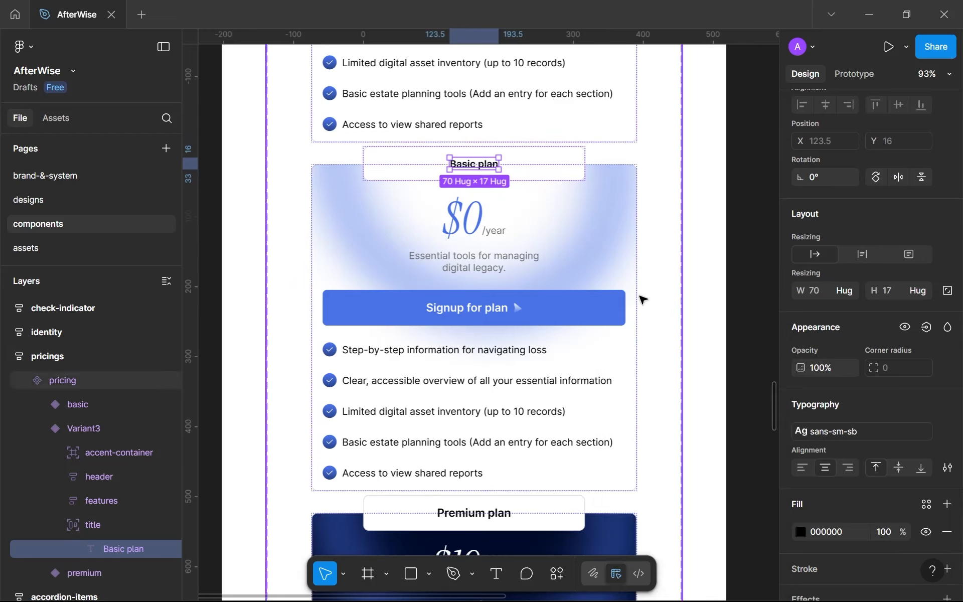
# Step: Set the horizontal and vertical padding of the new variant's title frame to 12
pyautogui.click(565, 170)
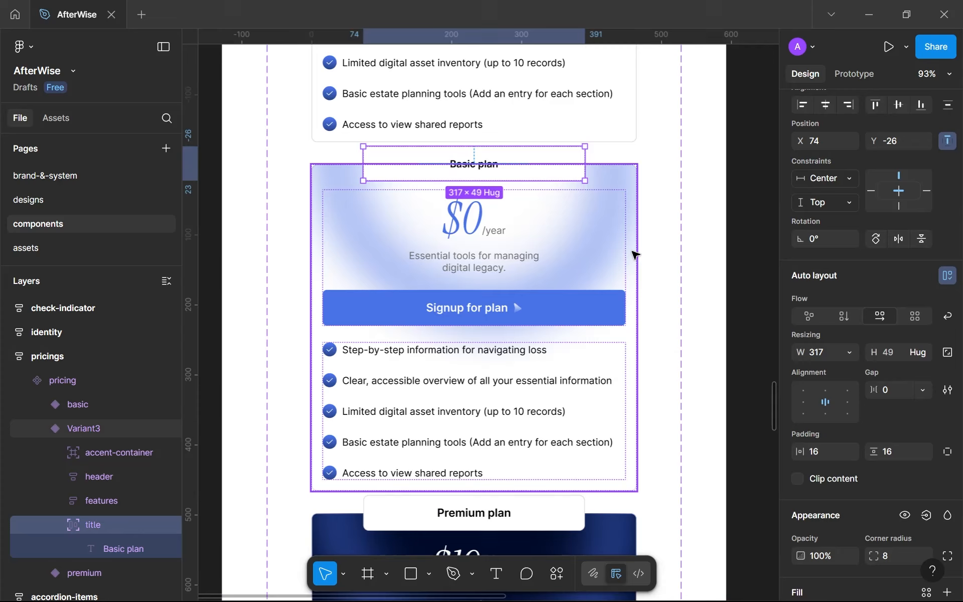
pyautogui.scroll(-2, 836, 392)
pyautogui.scroll(-1, 835, 392)
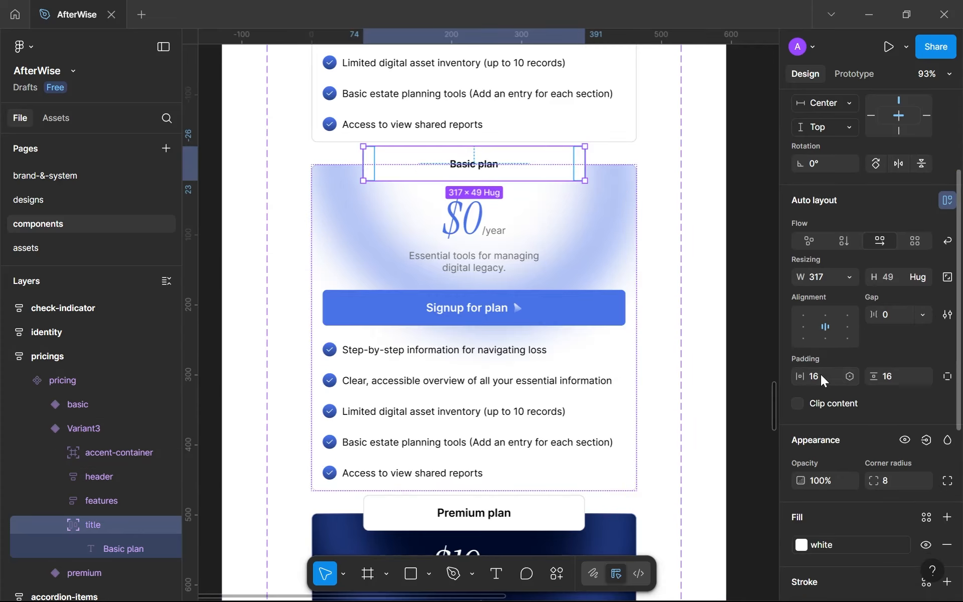
pyautogui.click(821, 376)
pyautogui.write('12')
pyautogui.click(890, 379)
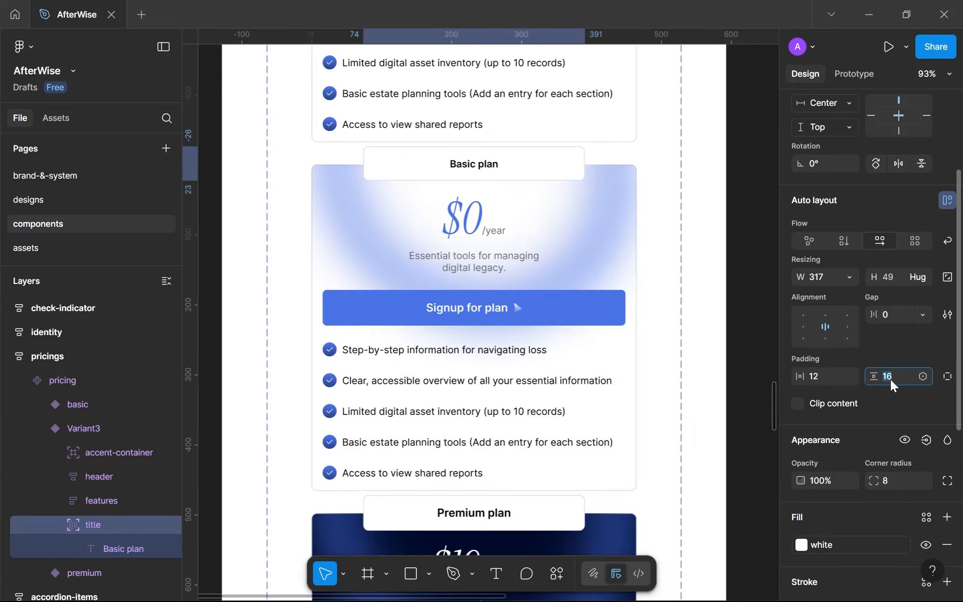
pyautogui.write('12')
pyautogui.press('Return')
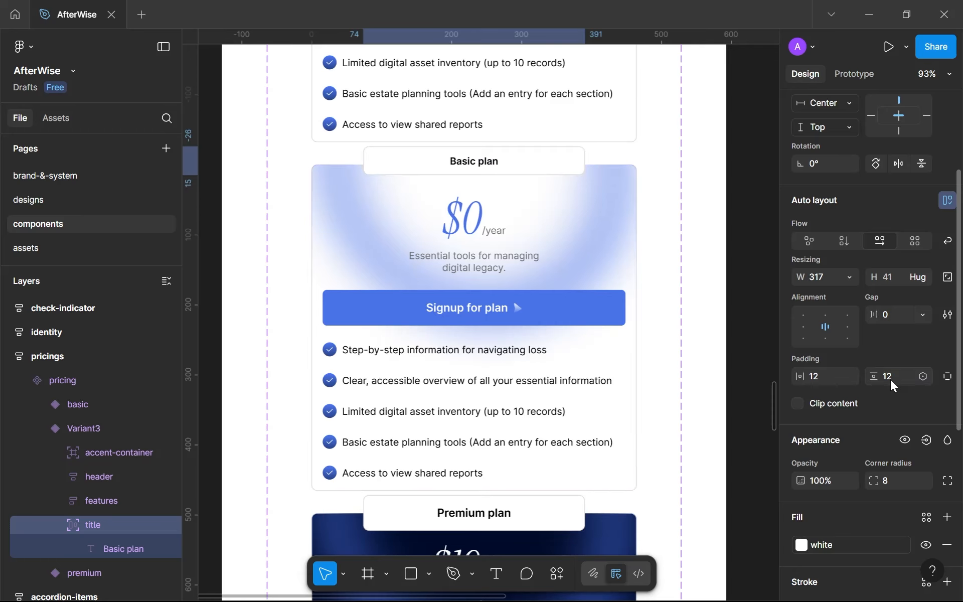
# Step: Set the new variant's card padding to 12 on the left, right and bottom, and 24 on the top
pyautogui.scroll(-1, 567, 272)
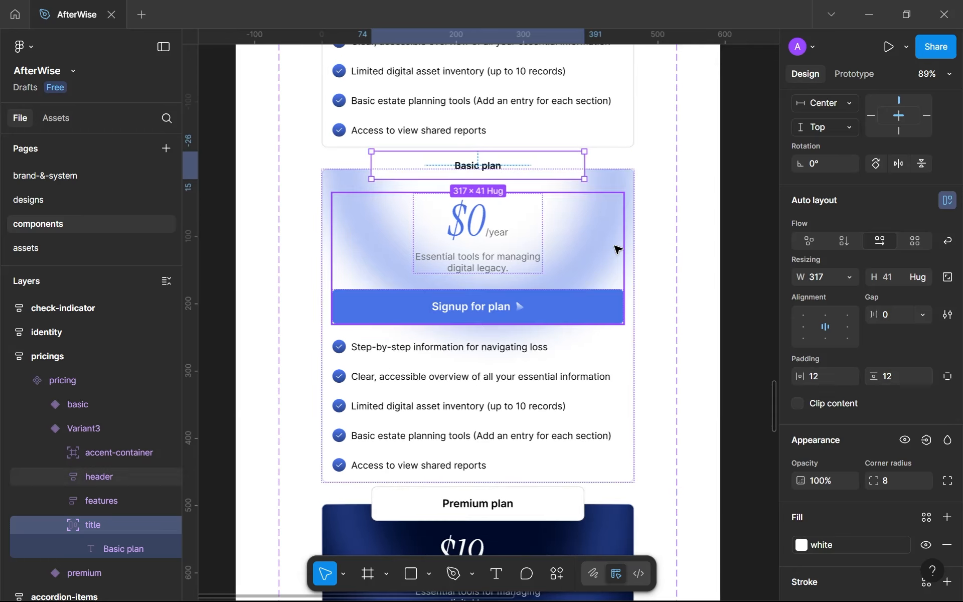
pyautogui.click(627, 197)
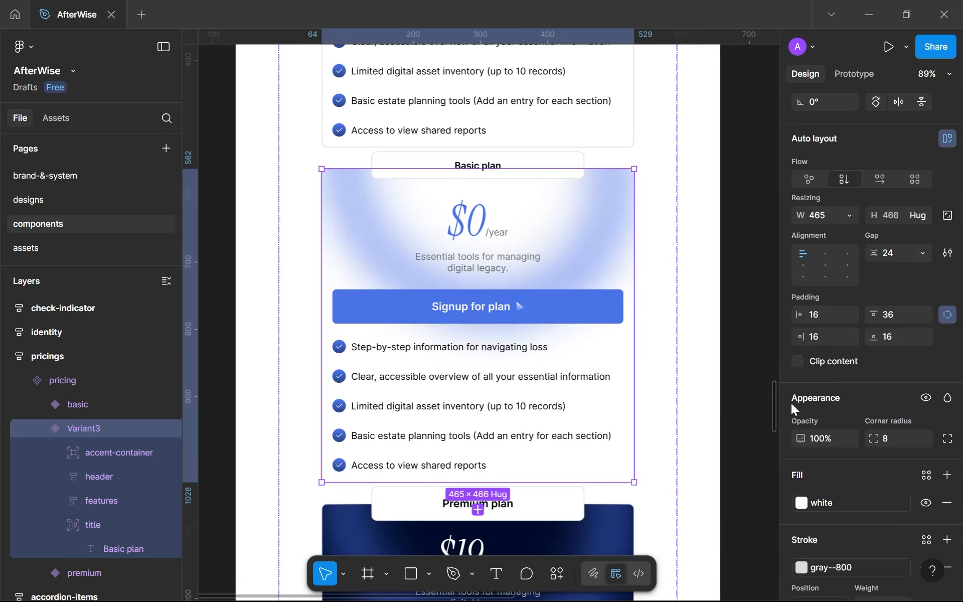
pyautogui.click(823, 316)
pyautogui.write('12')
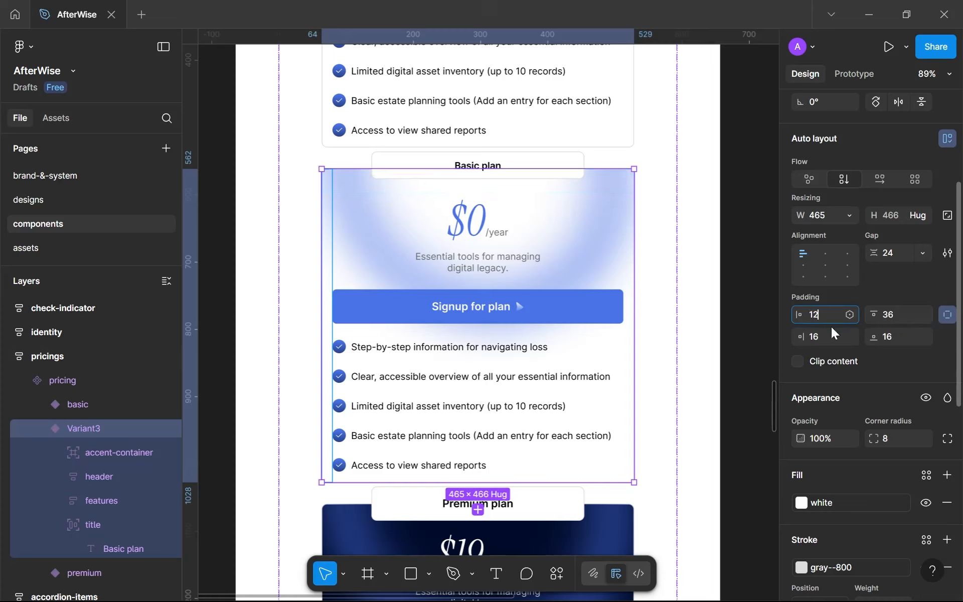
pyautogui.click(845, 336)
pyautogui.write('12')
pyautogui.click(892, 334)
pyautogui.write('12')
pyautogui.click(892, 313)
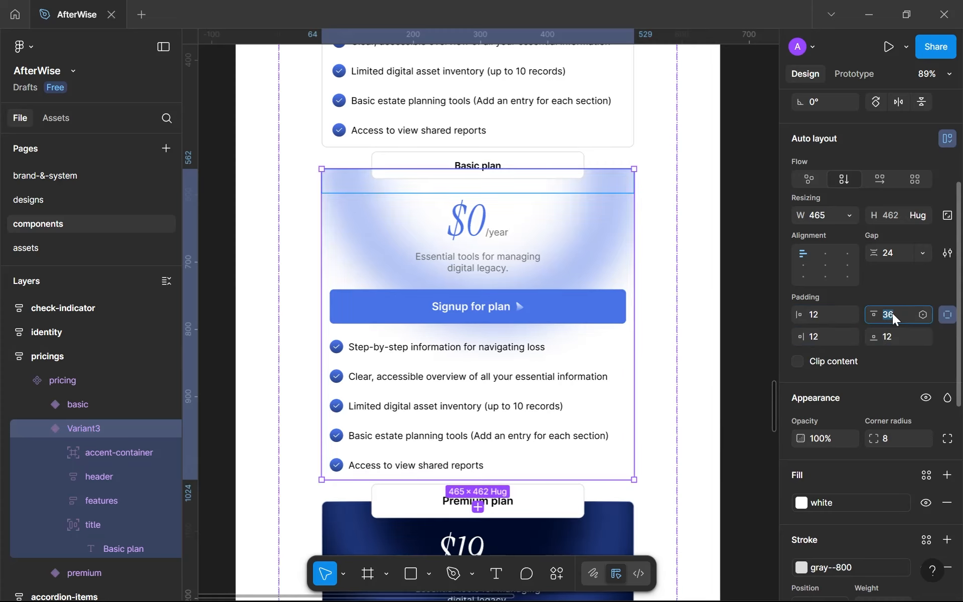
pyautogui.write('24')
pyautogui.press('Return')
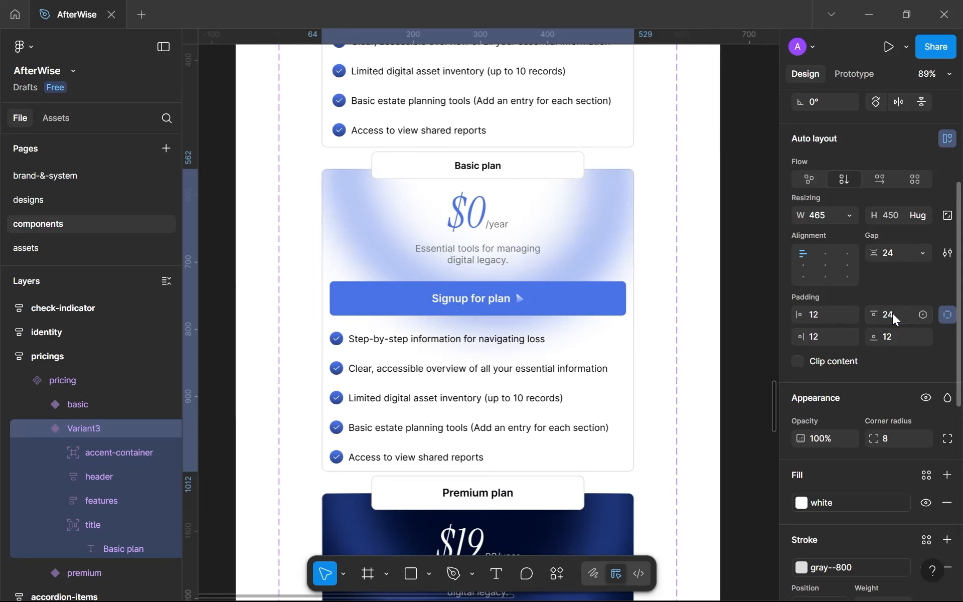
# Step: Apply the serif-mxl-it text style to only the "$0" part of the price in the new variant
pyautogui.click(503, 229)
pyautogui.doubleClick(494, 222)
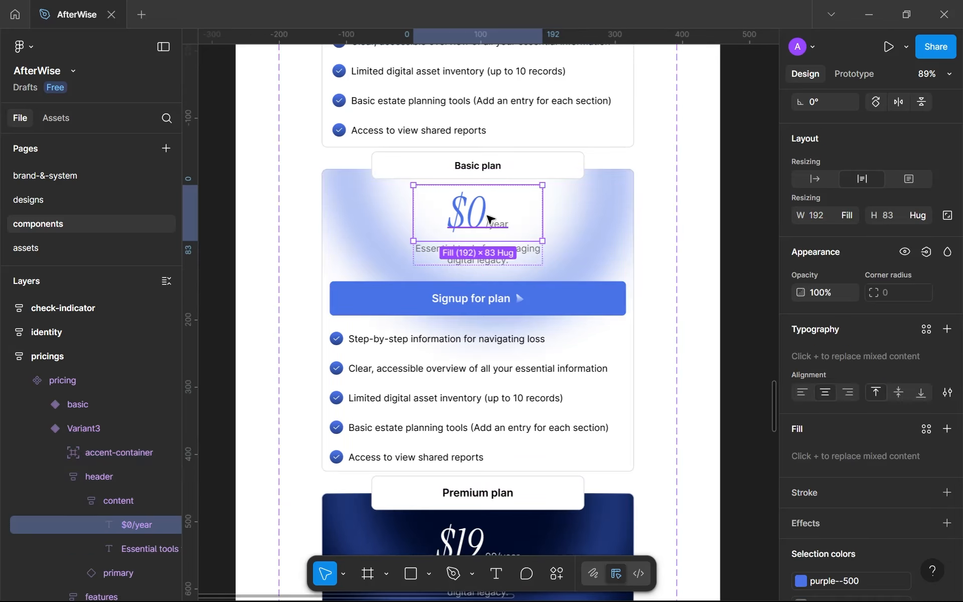
pyautogui.doubleClick(480, 210)
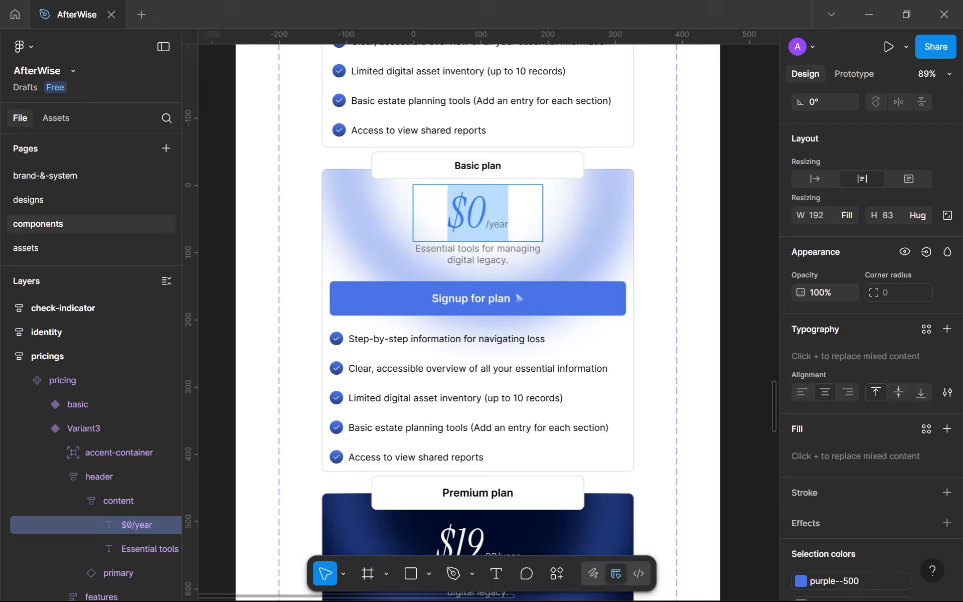
pyautogui.click(483, 213)
pyautogui.hotkey('shift', 'Home')
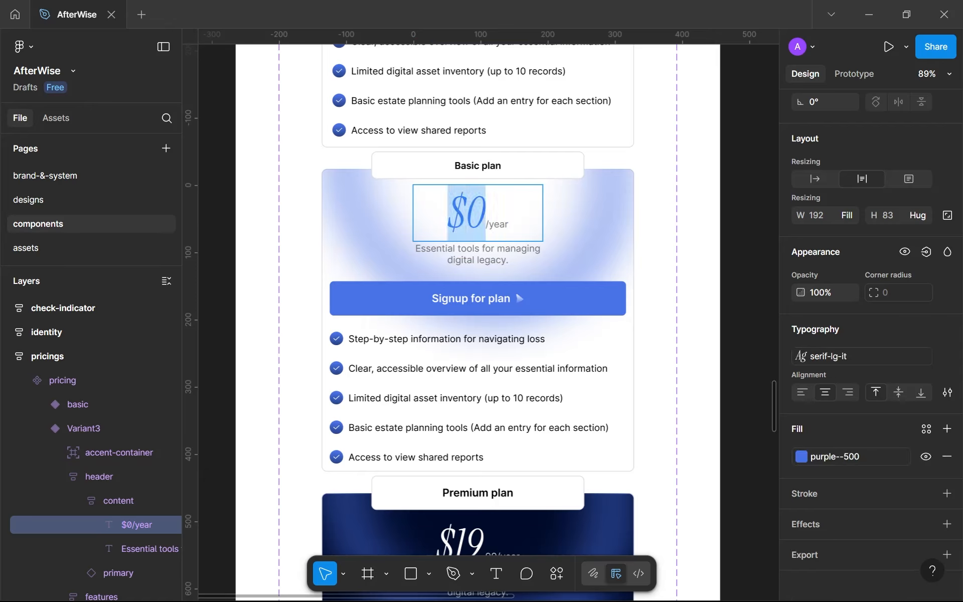
pyautogui.click(841, 354)
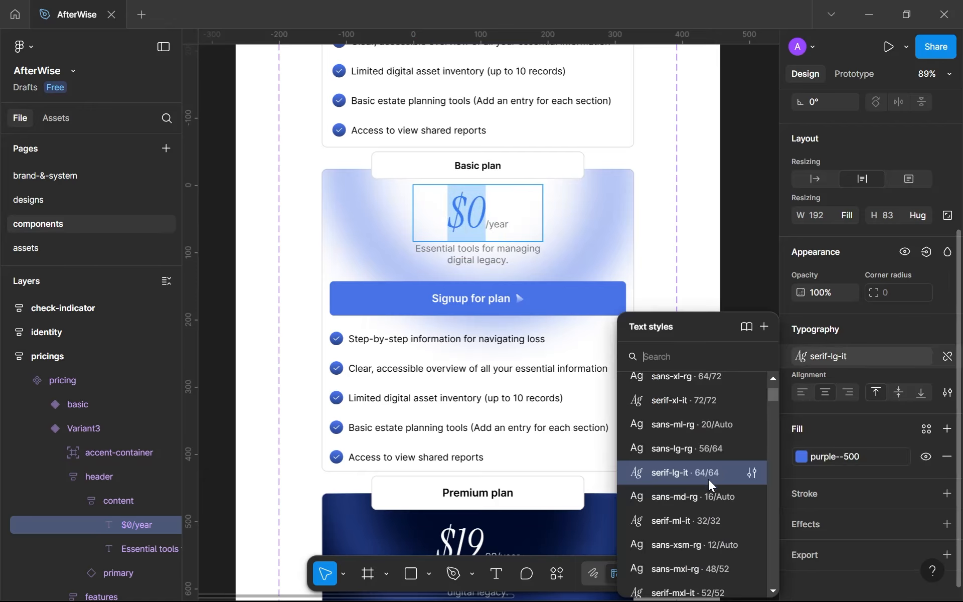
pyautogui.scroll(-3, 687, 557)
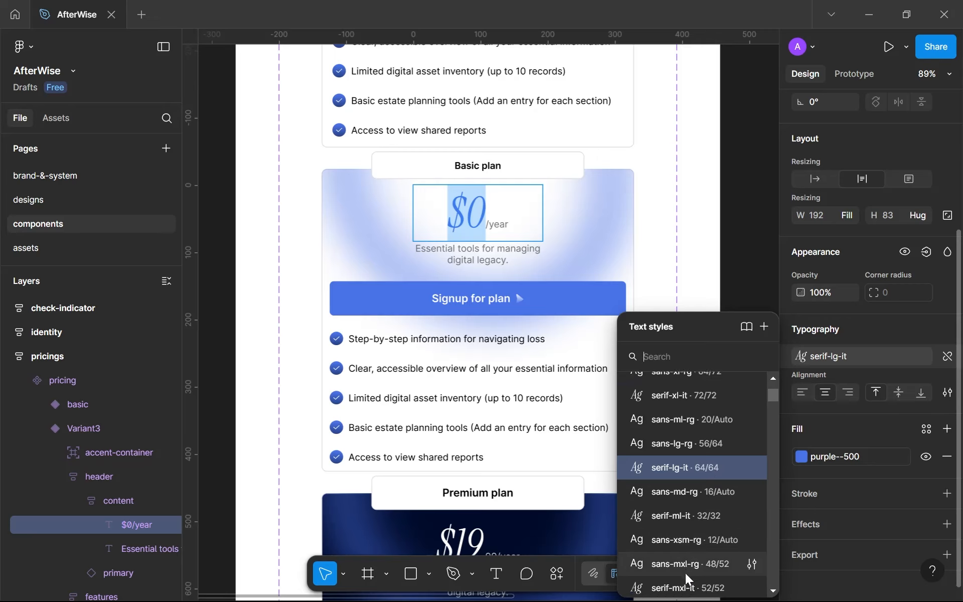
pyautogui.click(702, 518)
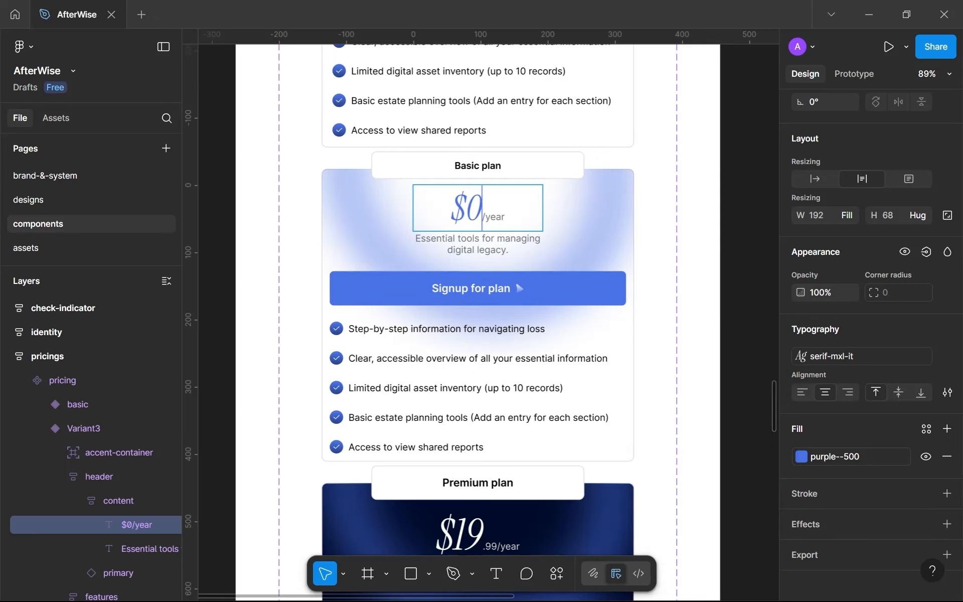
pyautogui.hotkey('shift', 'End')
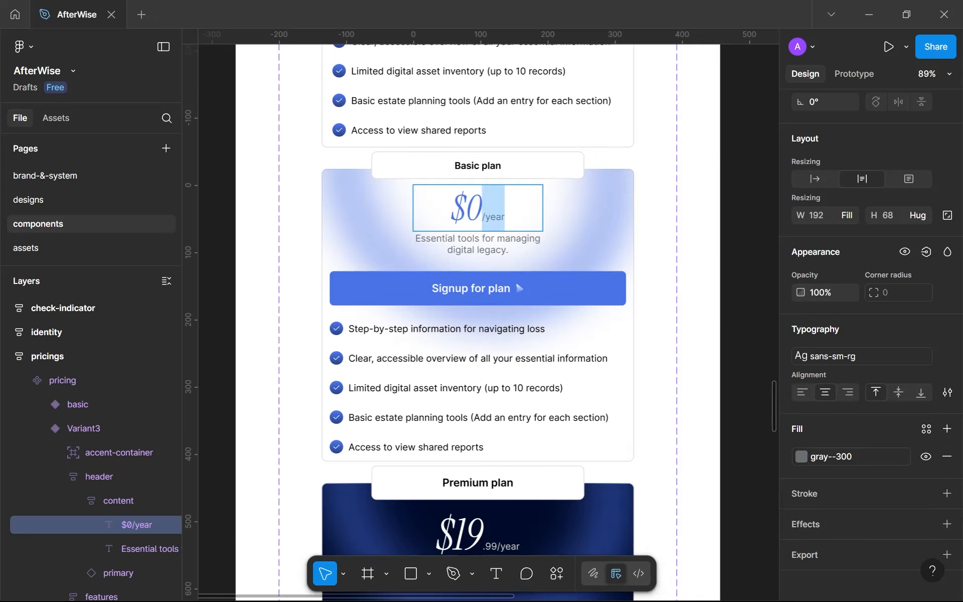
pyautogui.click(843, 357)
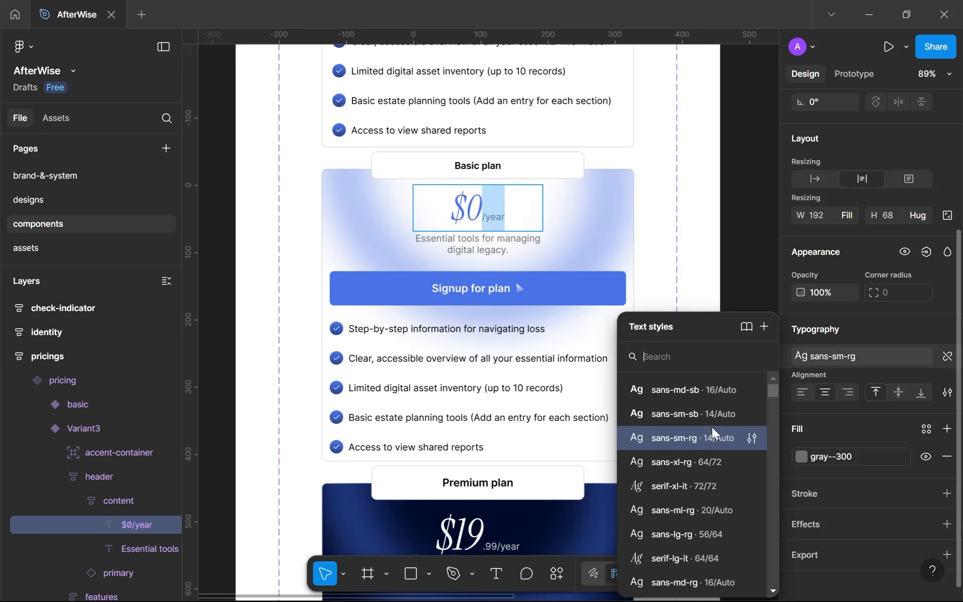
pyautogui.click(506, 216)
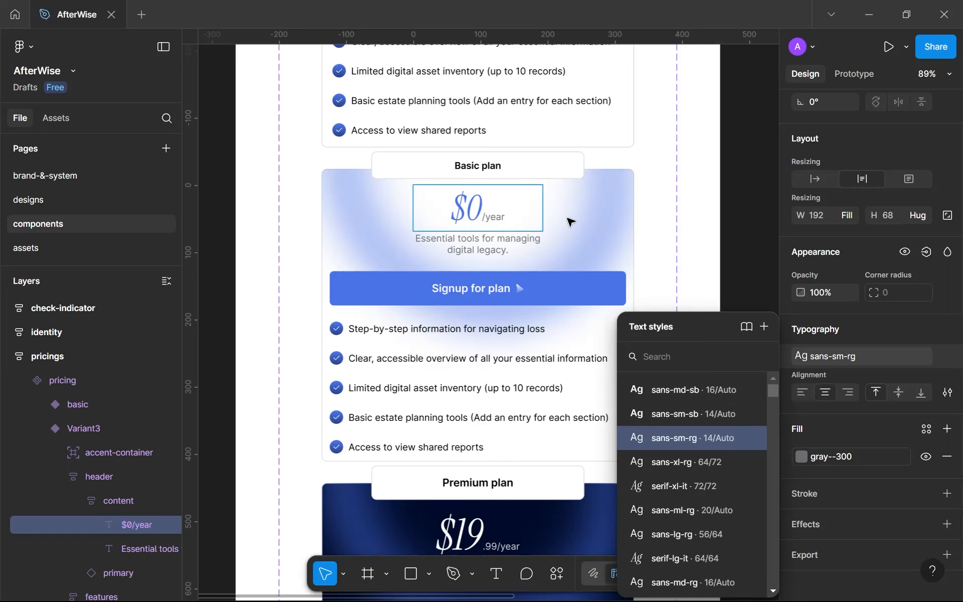
pyautogui.press('Escape')
# Step: Apply the sans-xsm-rg text style to the "Essential tools for managing digital legacy." description in the new variant
pyautogui.scroll(5, 502, 246)
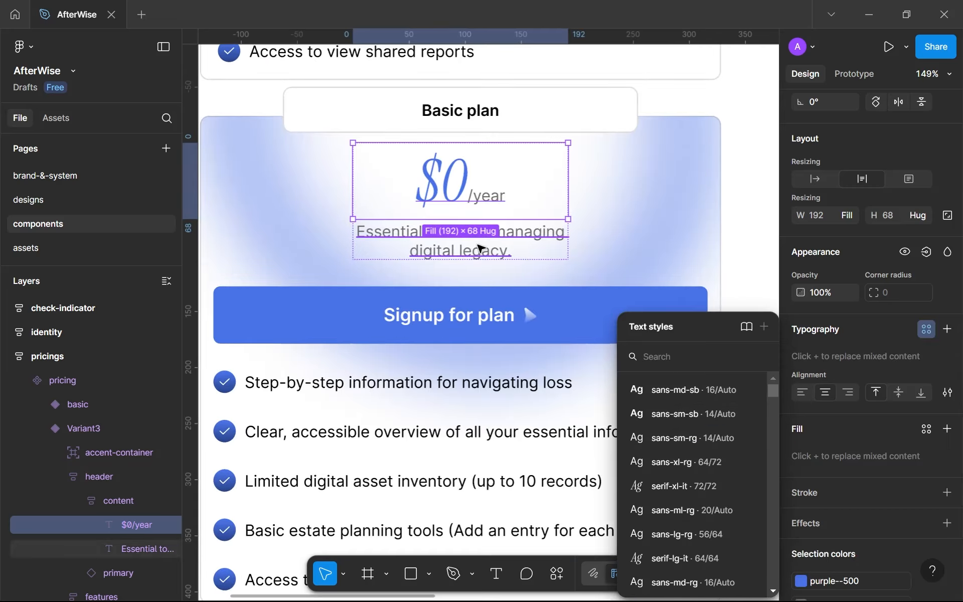
pyautogui.click(481, 247)
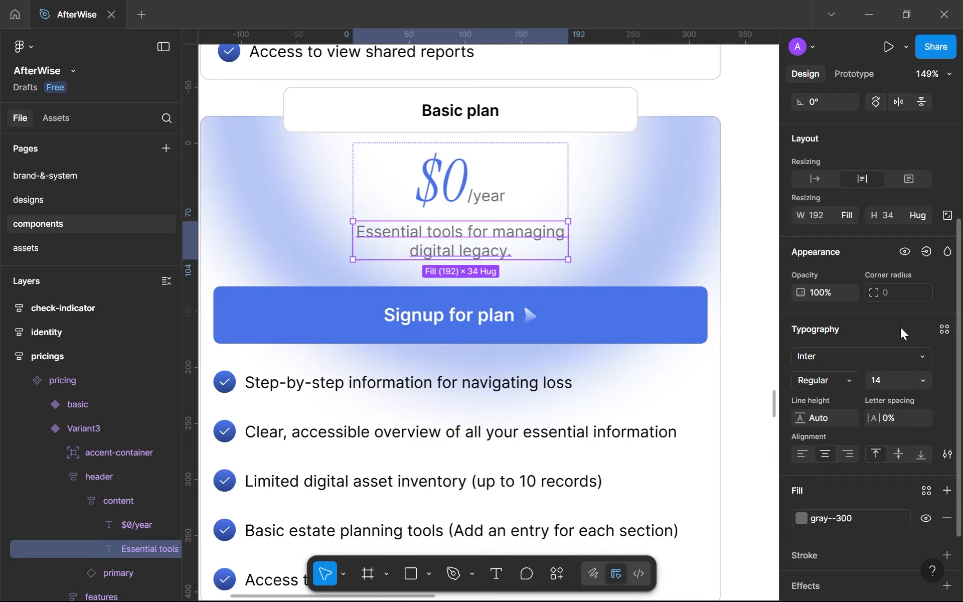
pyautogui.scroll(-6, 340, 174)
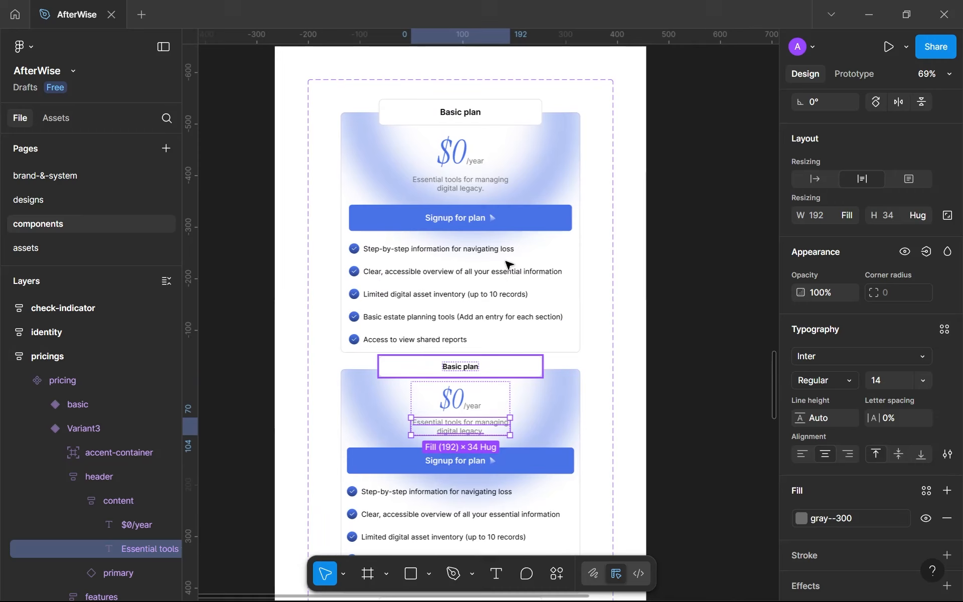
pyautogui.click(945, 330)
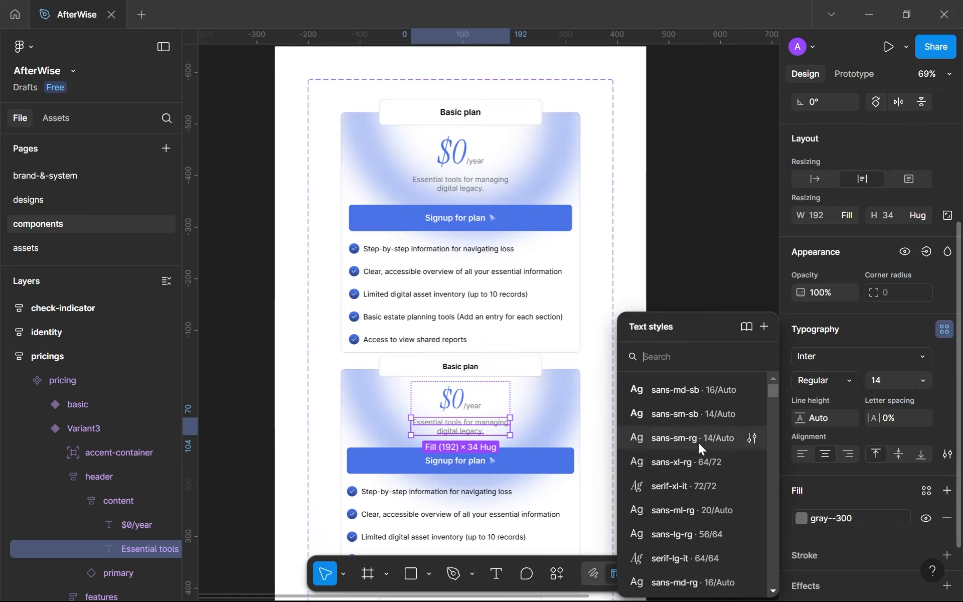
pyautogui.scroll(-5, 698, 445)
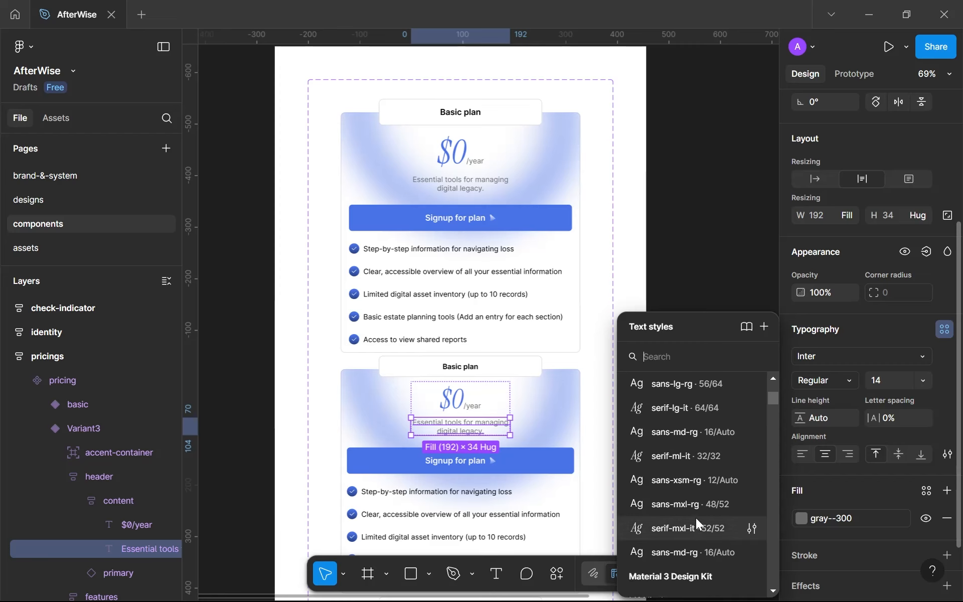
pyautogui.click(697, 480)
# Step: Apply the sans-sm-rg text style to the "Essential tools for managing digital legacy." description in the original basic variant
pyautogui.click(466, 199)
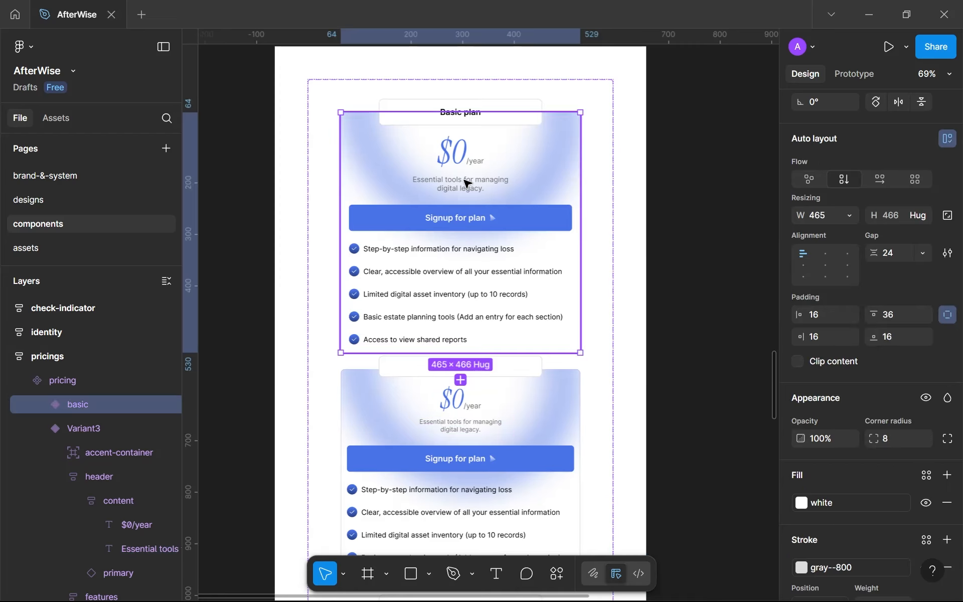
pyautogui.click(467, 184)
pyautogui.click(466, 184)
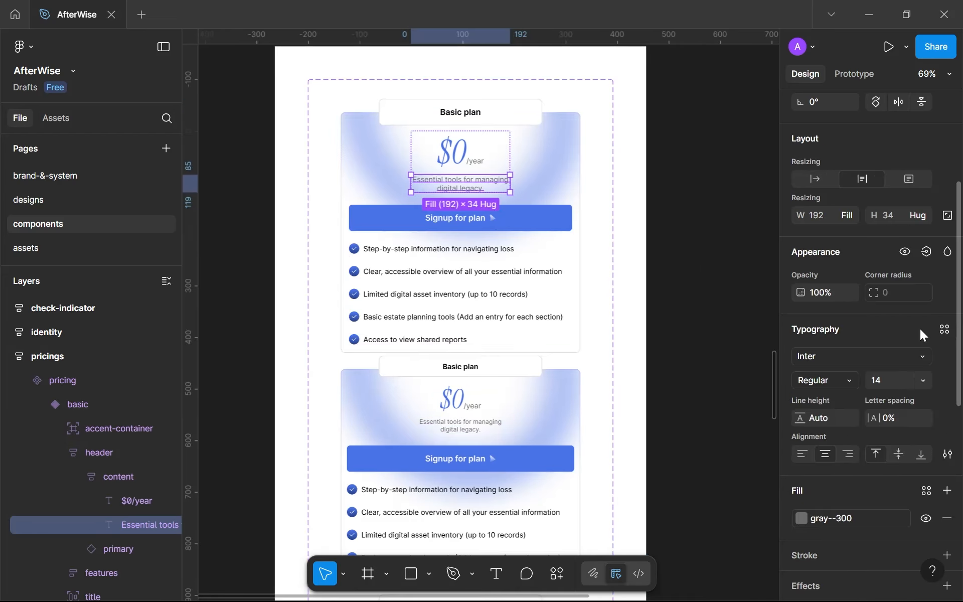
pyautogui.click(944, 329)
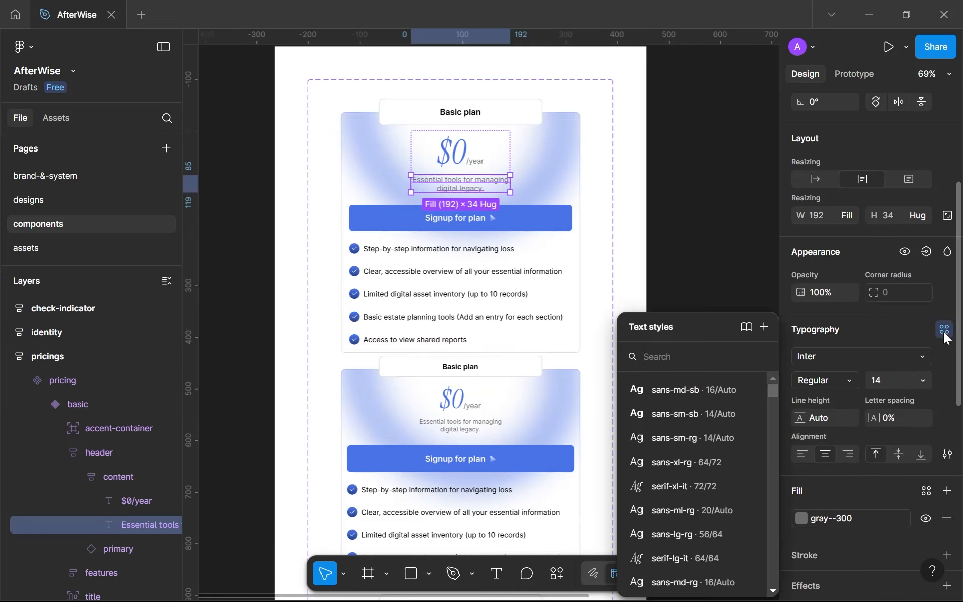
pyautogui.click(707, 438)
# Step: Switch the "Signup for plan" button in the new Basic variant to the primary--mobile button variant
pyautogui.scroll(-5, 557, 387)
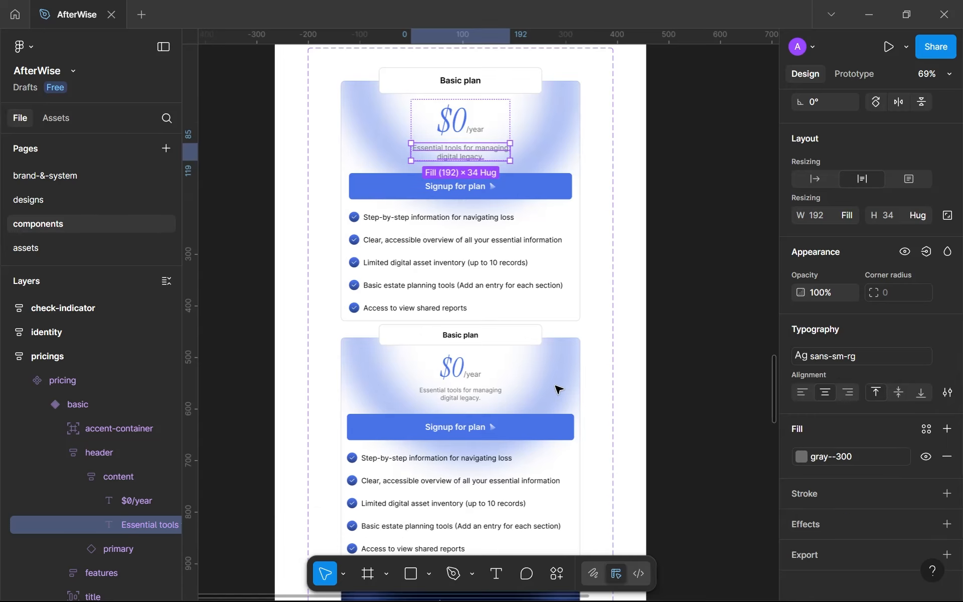
pyautogui.keyDown('ctrl'); pyautogui.scroll(5, 605, 216); pyautogui.keyUp('ctrl')
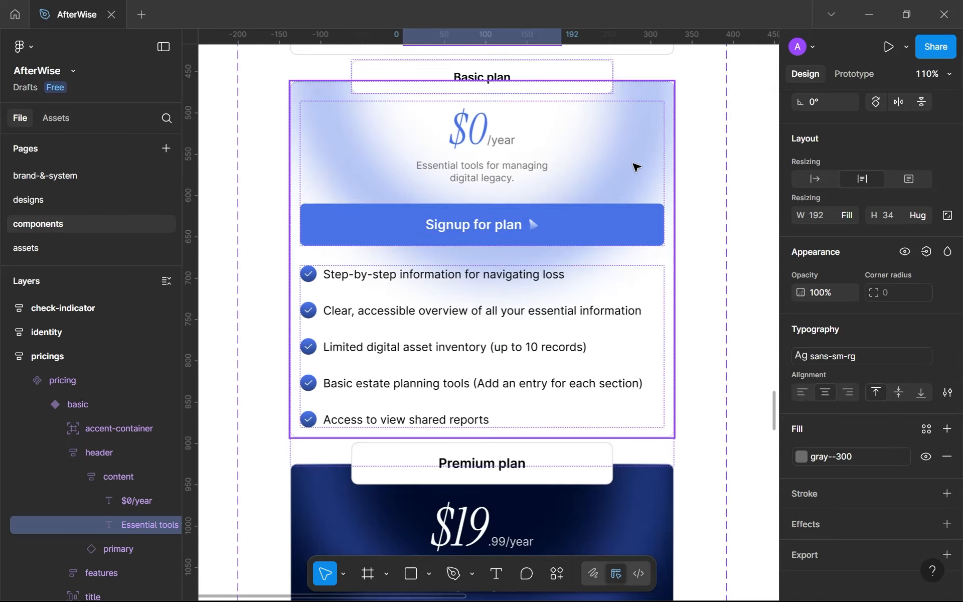
pyautogui.click(602, 216)
pyautogui.click(599, 216)
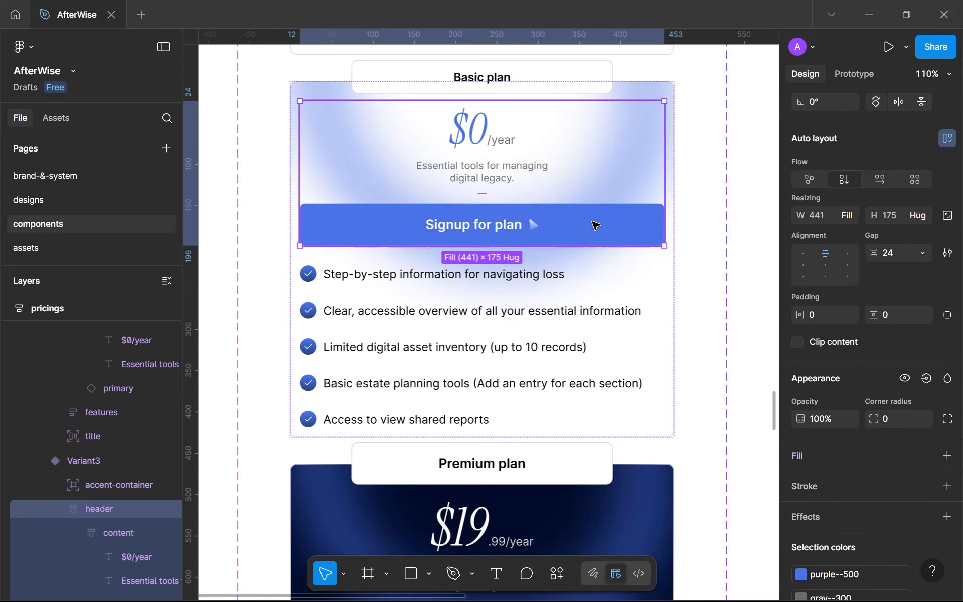
pyautogui.click(561, 226)
pyautogui.keyDown('ctrl'); pyautogui.scroll(5, 559, 223); pyautogui.keyUp('ctrl')
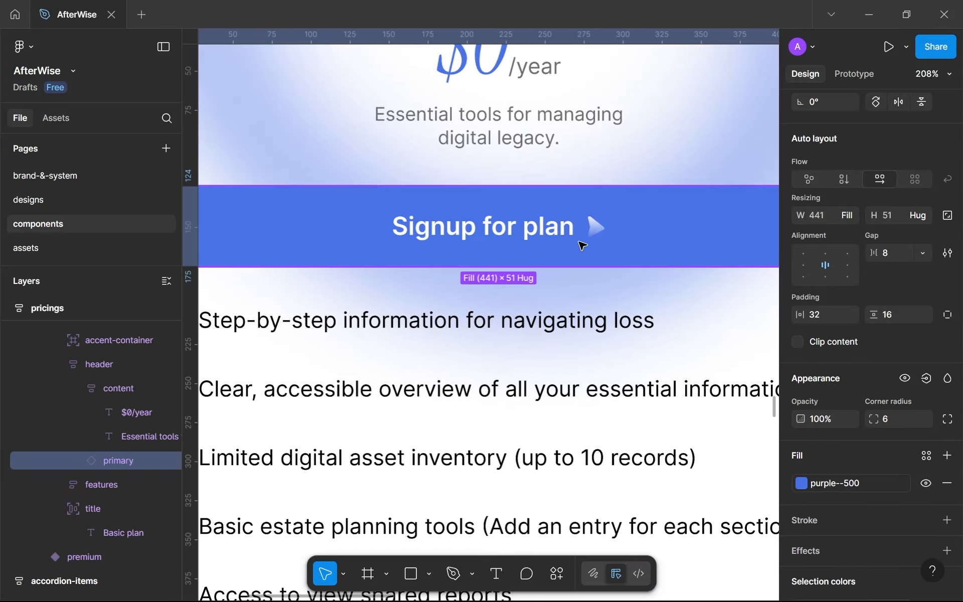
pyautogui.scroll(-5, 578, 242)
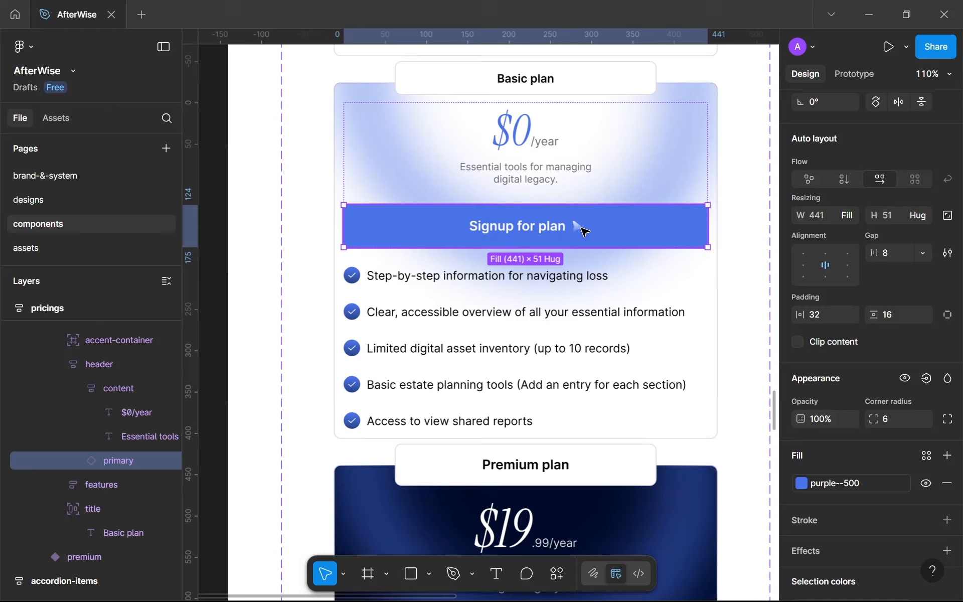
pyautogui.scroll(4, 836, 263)
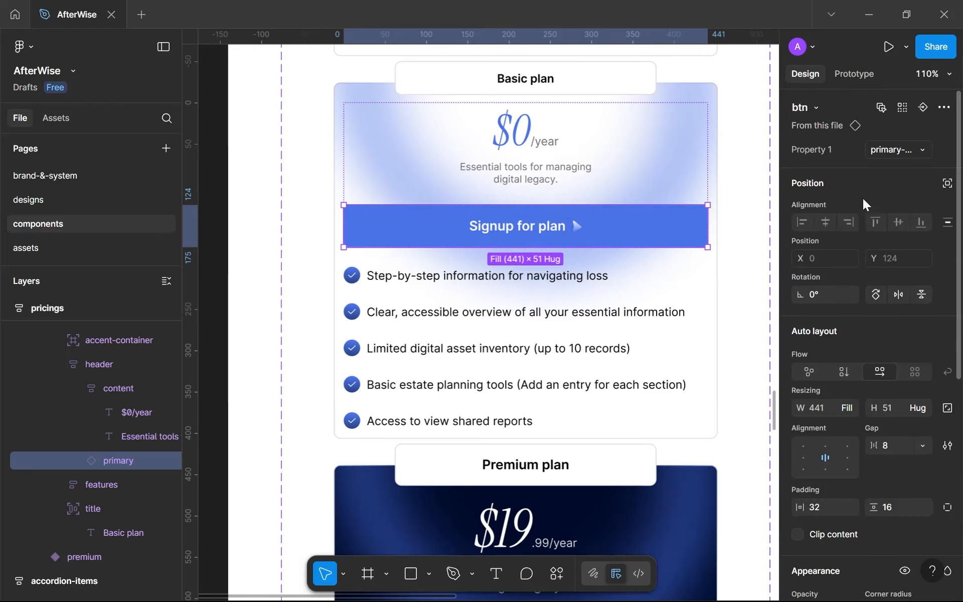
pyautogui.click(884, 152)
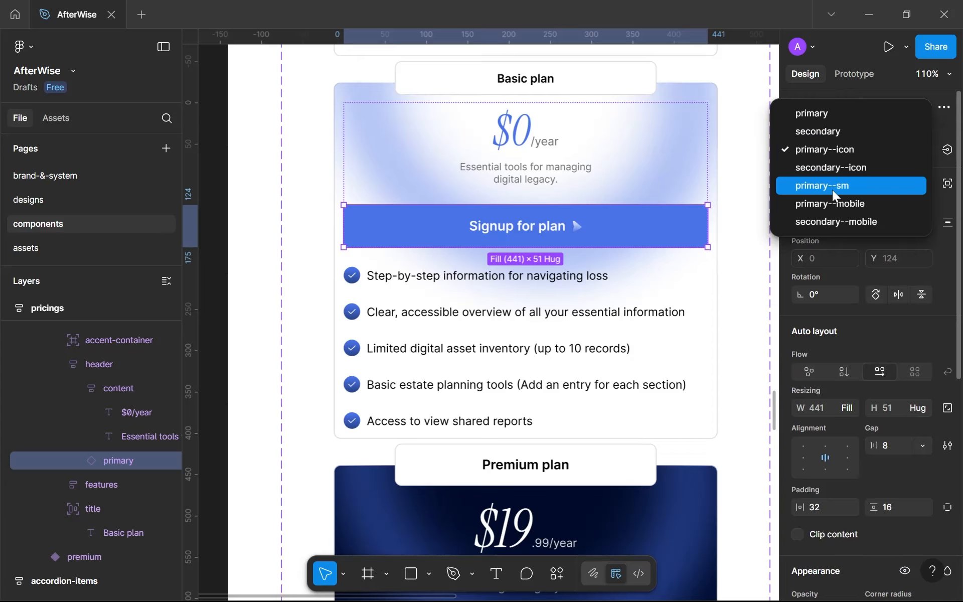
pyautogui.click(839, 204)
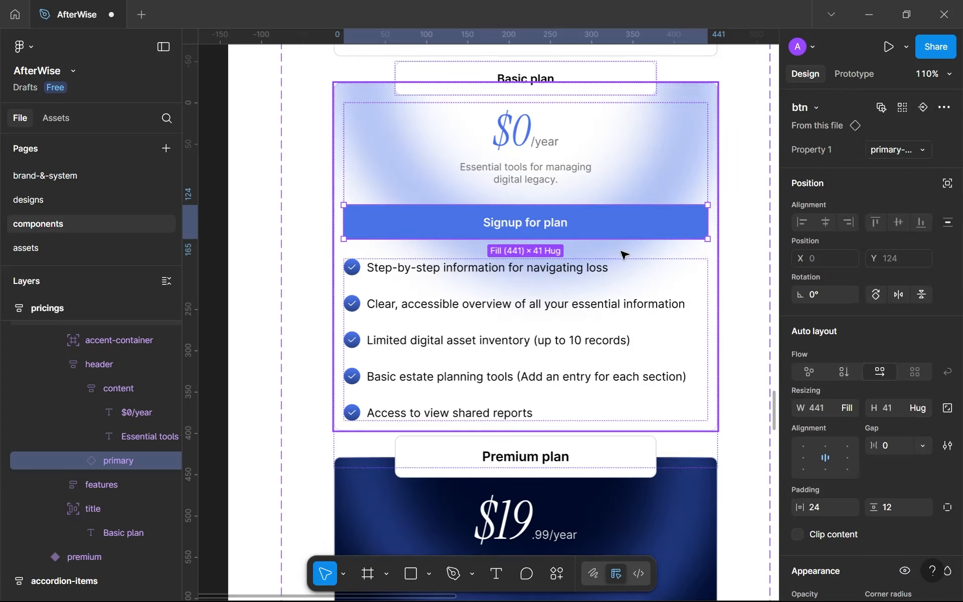
# Step: Set the vertical gap between the feature rows in the new Basic variant to 16
pyautogui.scroll(-3, 649, 162)
pyautogui.scroll(3, 650, 161)
pyautogui.click(565, 220)
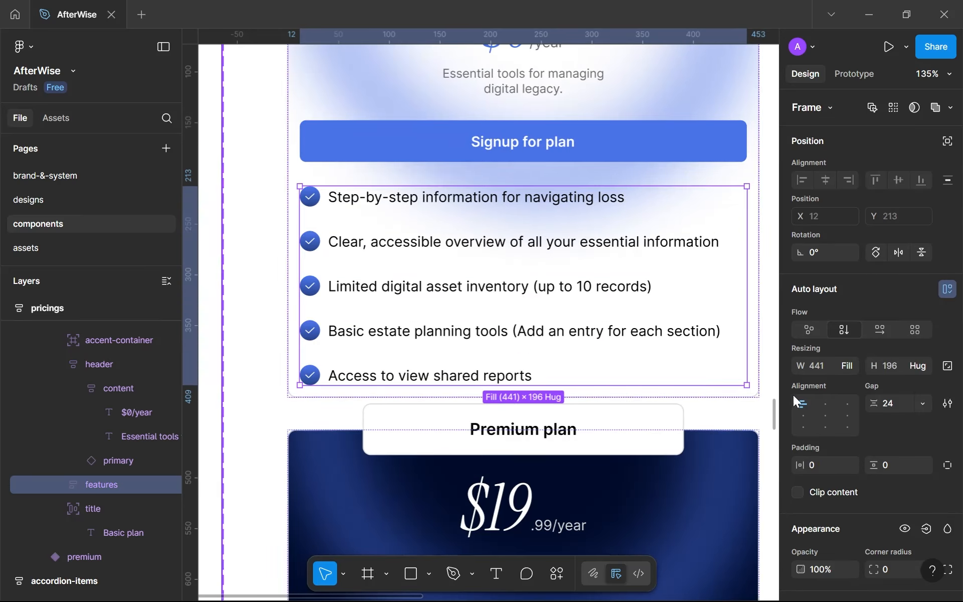
pyautogui.click(888, 399)
pyautogui.write('16')
pyautogui.press('Return')
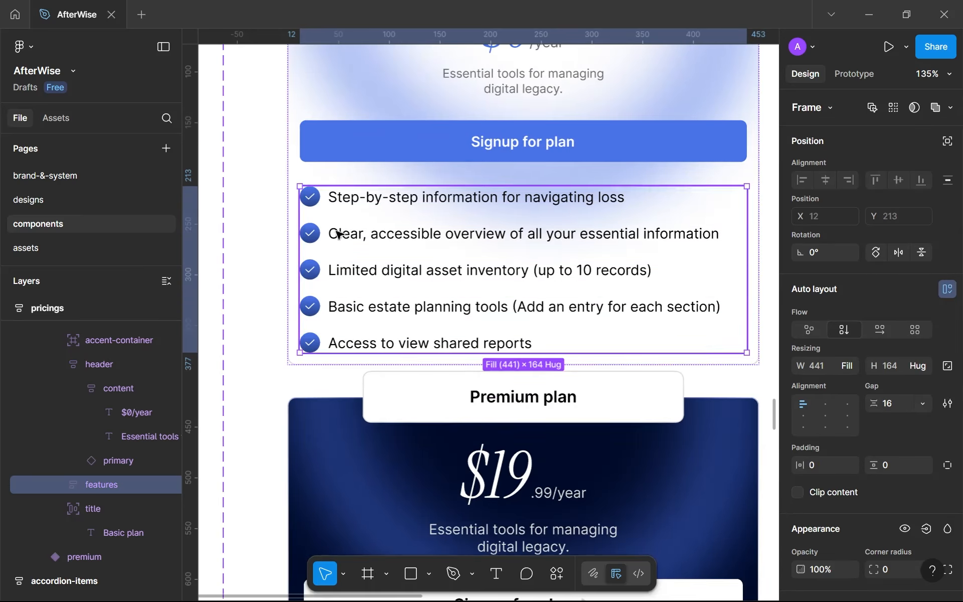
# Step: Resize the check indicator beside "Step-by-step information for navigating loss" to 16 × 16 in the new variant
pyautogui.doubleClick(312, 196)
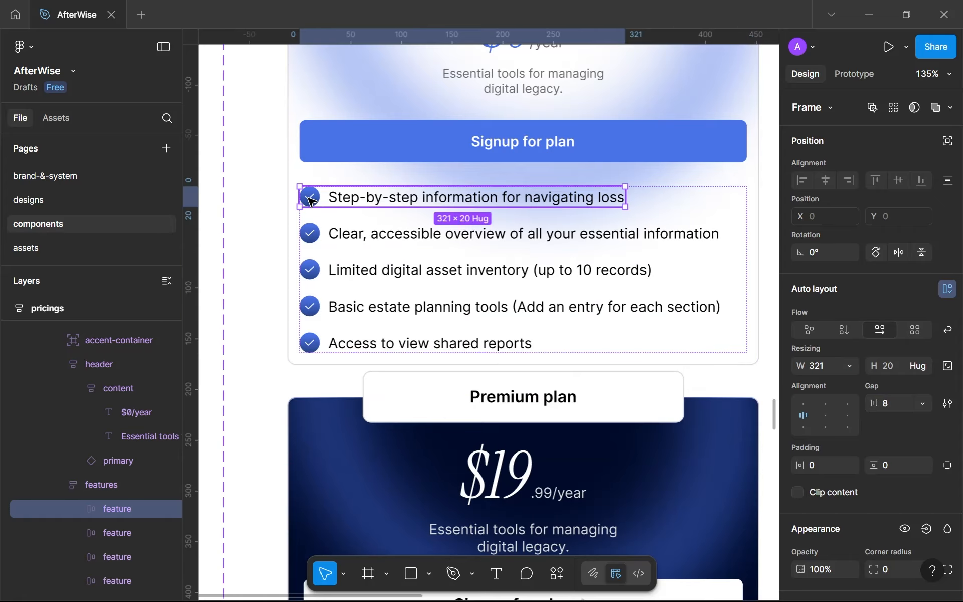
pyautogui.doubleClick(310, 200)
pyautogui.keyDown('shift'); pyautogui.doubleClick(312, 235); pyautogui.keyUp('shift')
pyautogui.click(312, 202)
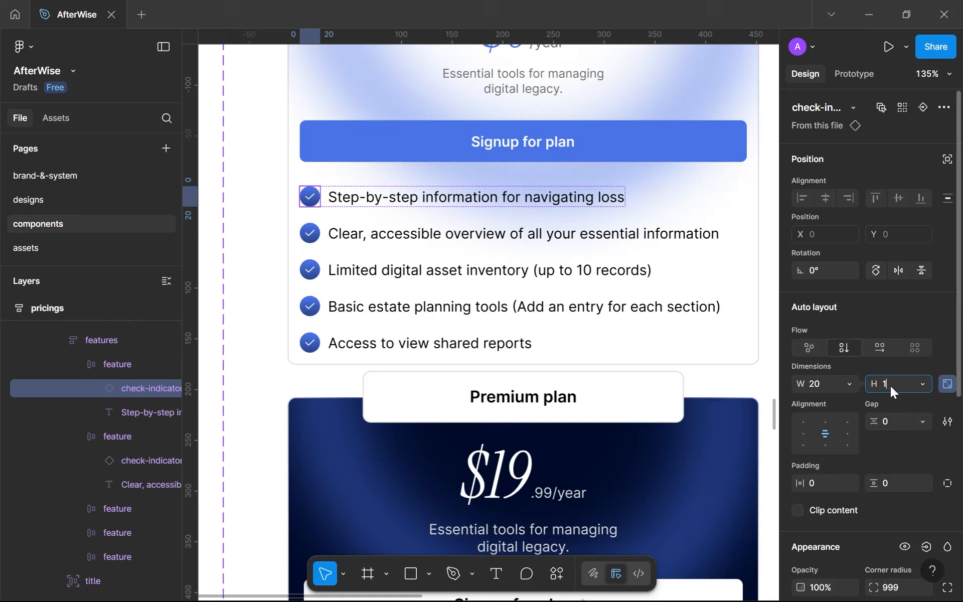
pyautogui.press('Return')
pyautogui.scroll(5, 355, 295)
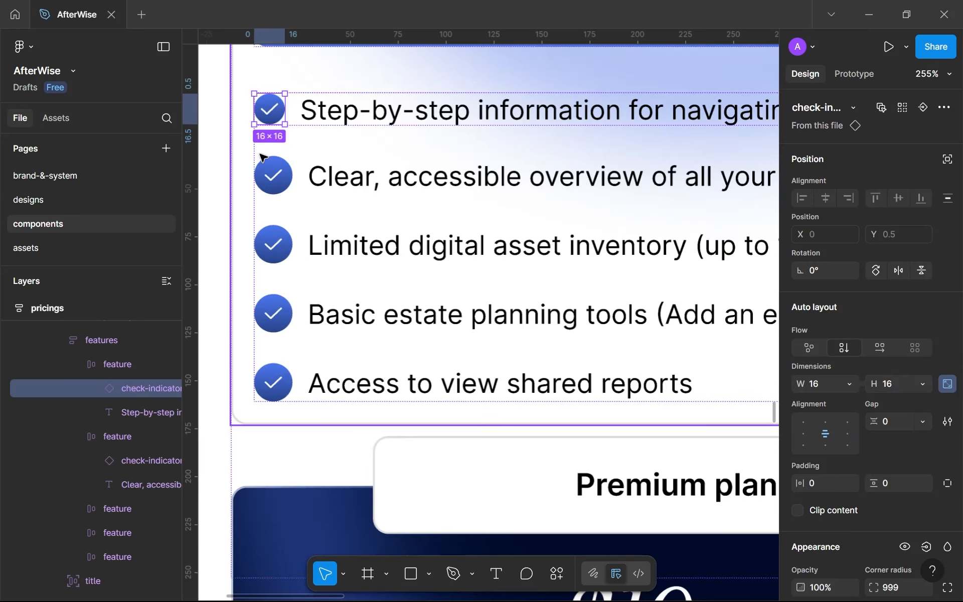
# Step: Make the check icon inside the first feature's indicator fill its container's width
pyautogui.doubleClick(269, 117)
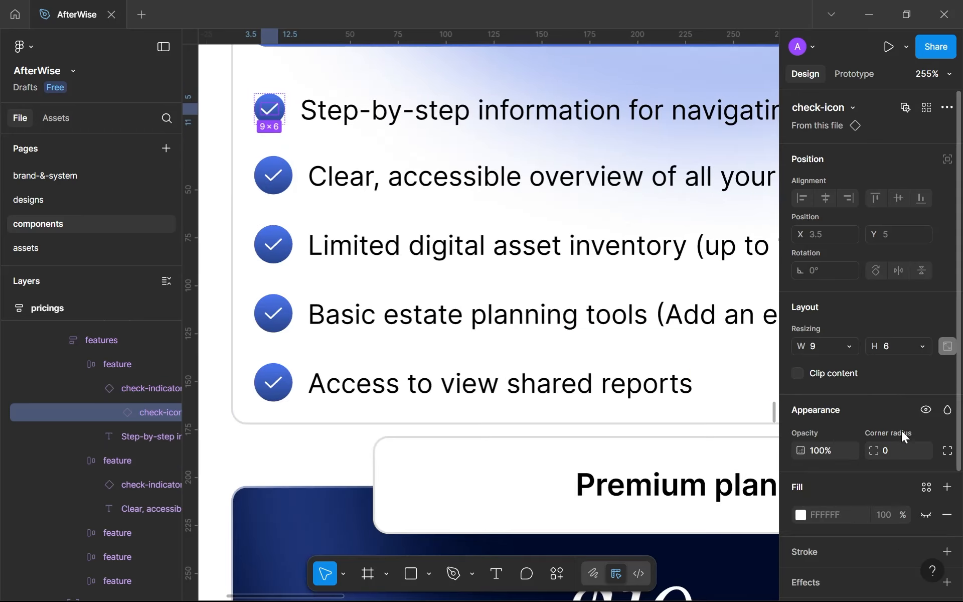
pyautogui.click(898, 345)
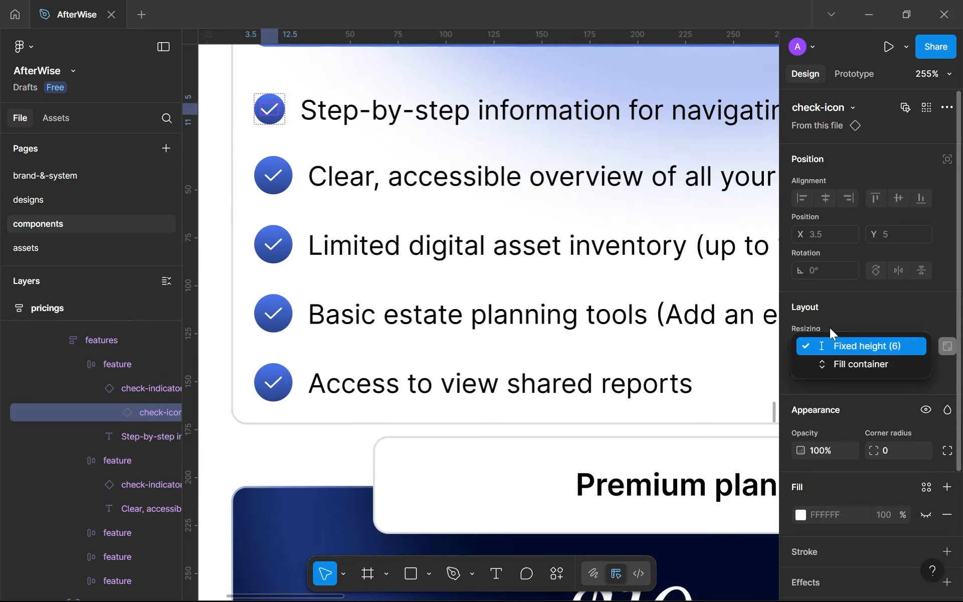
pyautogui.click(849, 364)
pyautogui.click(843, 351)
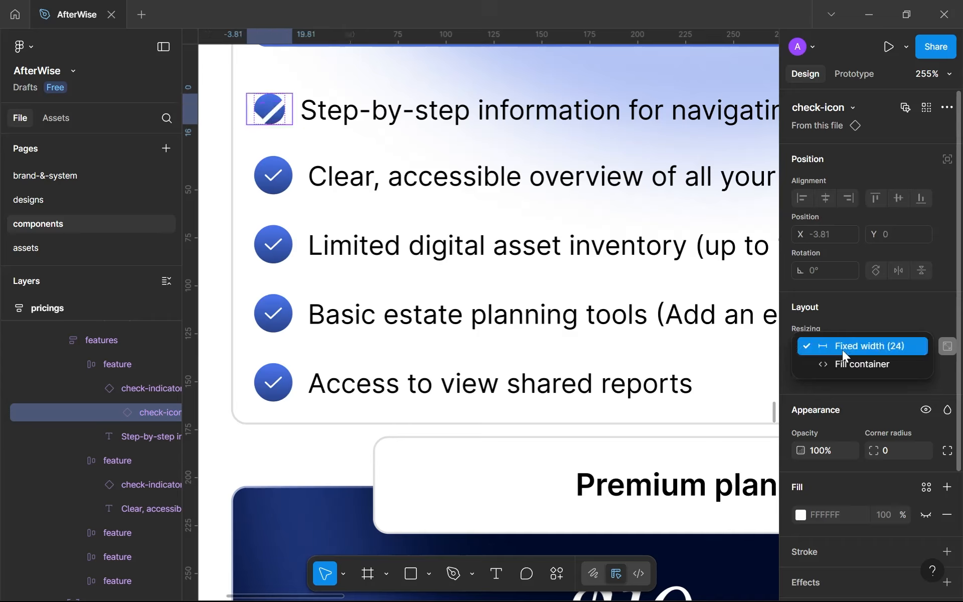
pyautogui.click(842, 360)
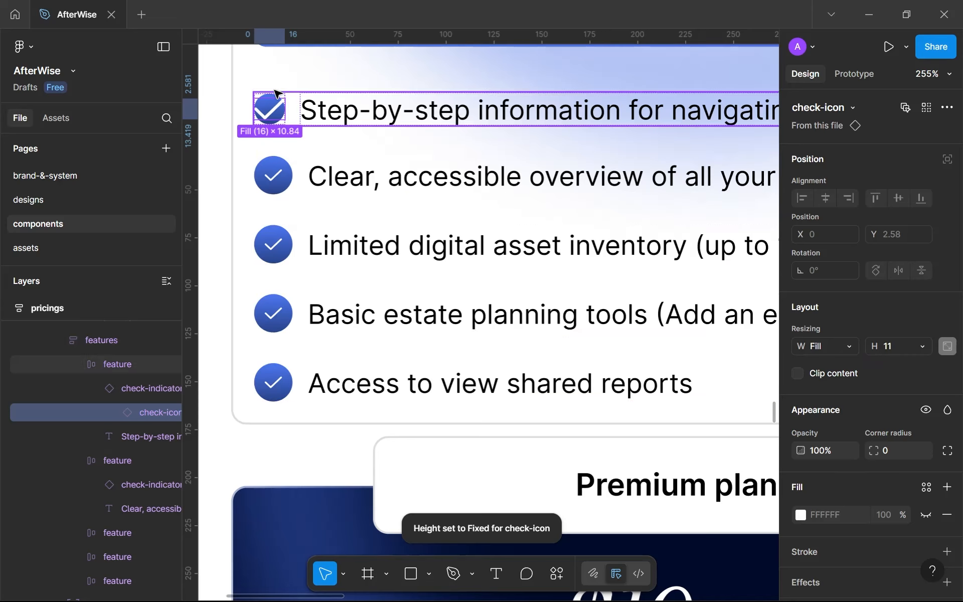
# Step: Set the first check indicator's horizontal and vertical padding to 4
pyautogui.press('Escape')
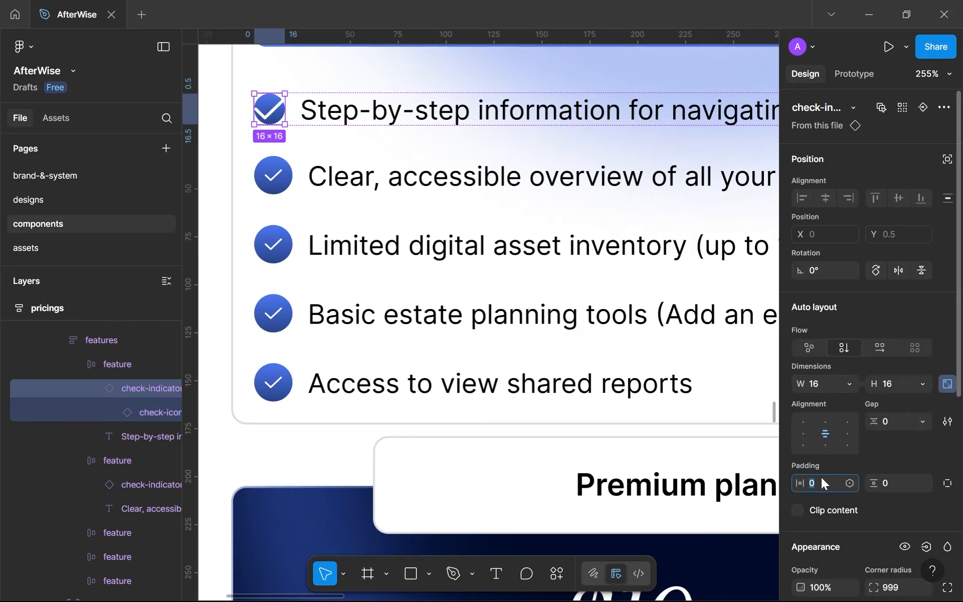
pyautogui.write('6')
pyautogui.press('Return')
pyautogui.write('3')
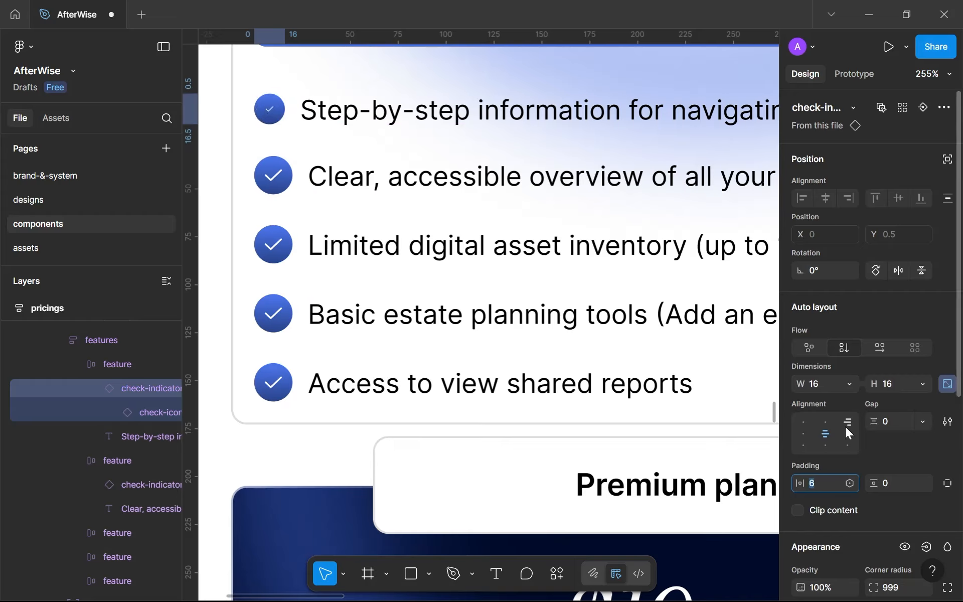
pyautogui.press('Return')
pyautogui.write('4')
pyautogui.press('Return')
pyautogui.click(889, 484)
pyautogui.write('3')
pyautogui.press('Return')
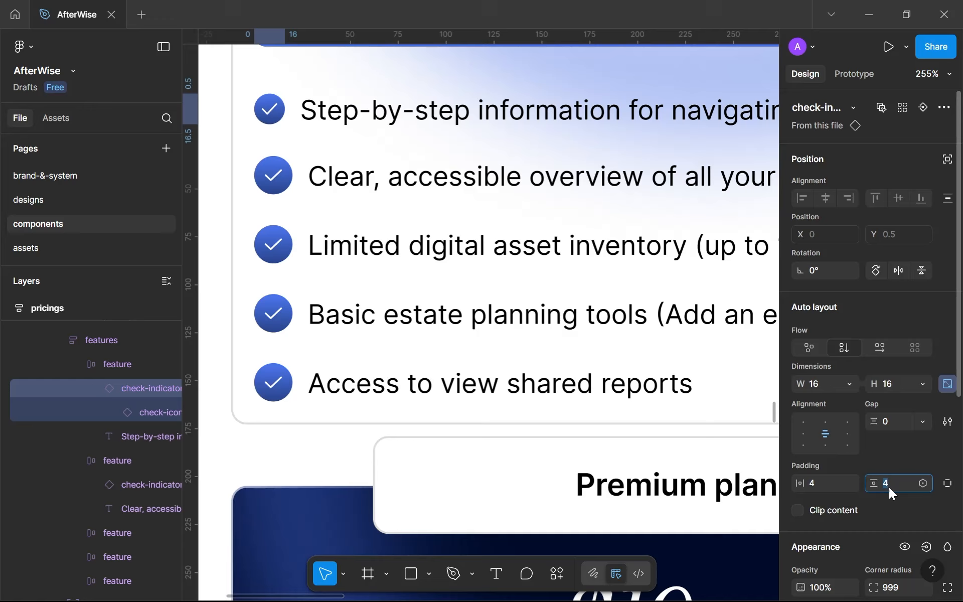
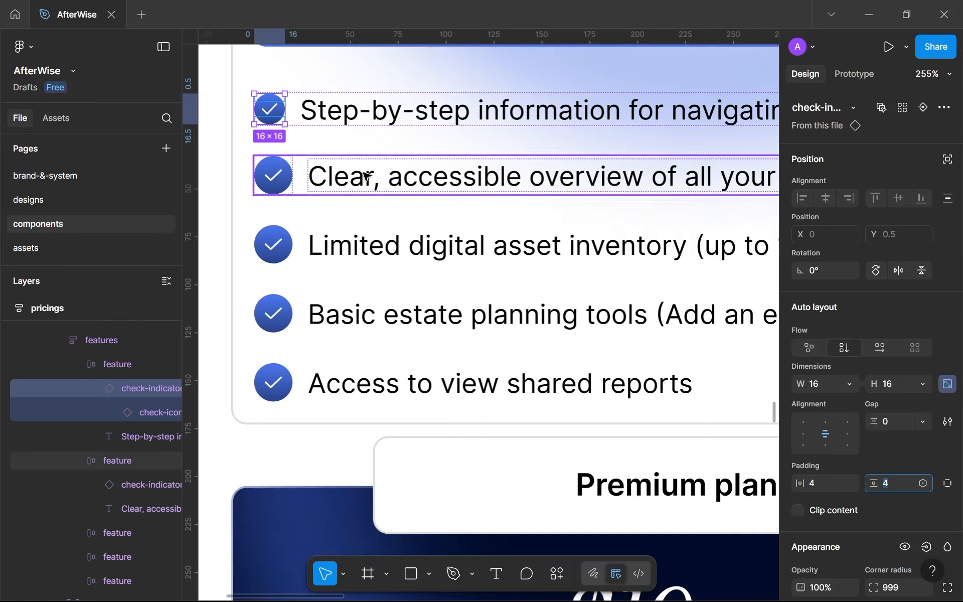
# Step: Replace the check indicator of the "Clear, accessible overview" feature with a copy of the resized first indicator
pyautogui.click(276, 107)
pyautogui.doubleClick(275, 105)
pyautogui.click(273, 176)
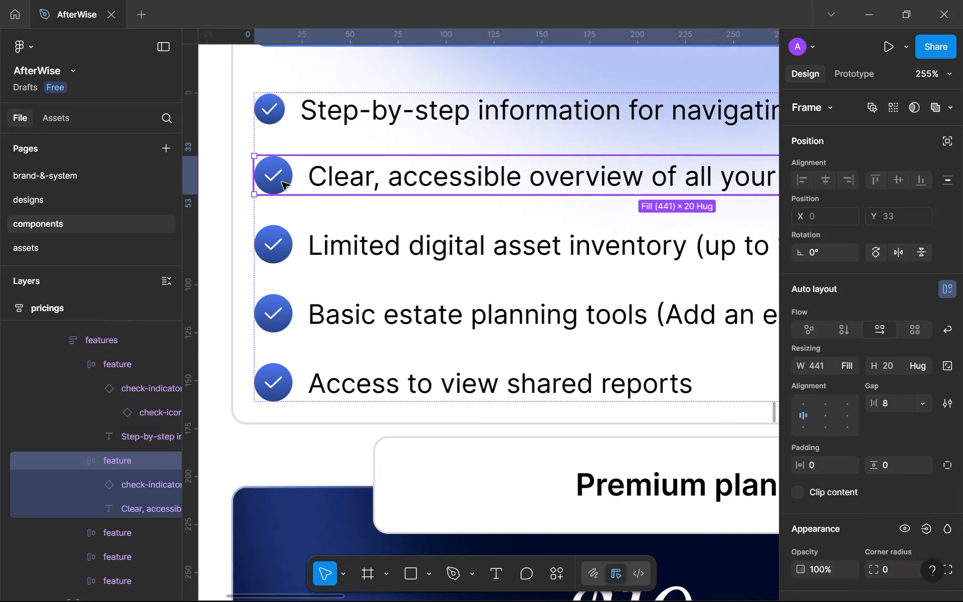
pyautogui.doubleClick(284, 184)
pyautogui.hotkey('ctrl', 'shift', 'r')
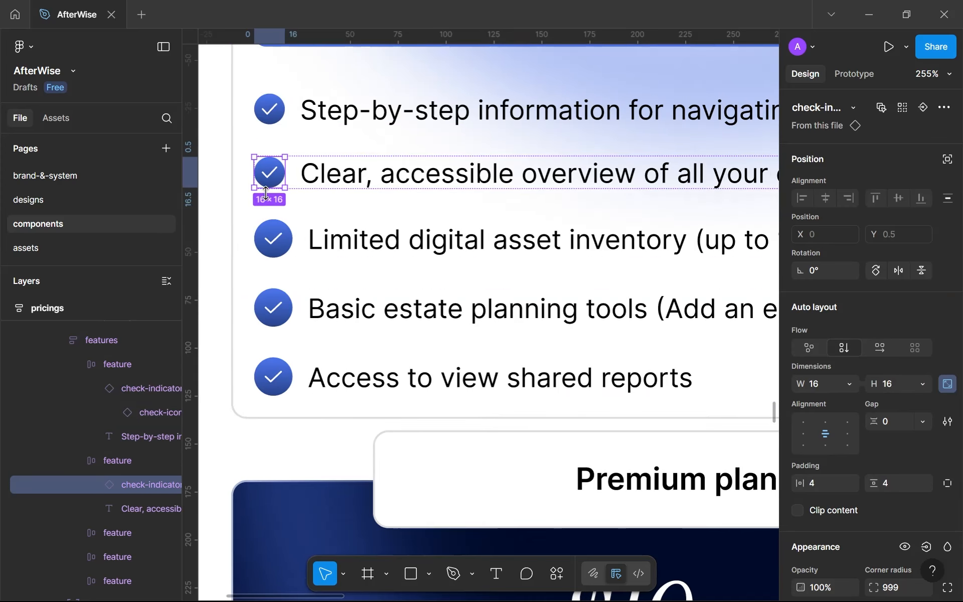
# Step: Replace the check indicators of the last three features in the new variant with the copied 16 × 16 indicator
pyautogui.doubleClick(284, 241)
pyautogui.keyDown('shift'); pyautogui.click(269, 318); pyautogui.keyUp('shift')
pyautogui.keyDown('shift'); pyautogui.doubleClick(269, 322); pyautogui.keyUp('shift')
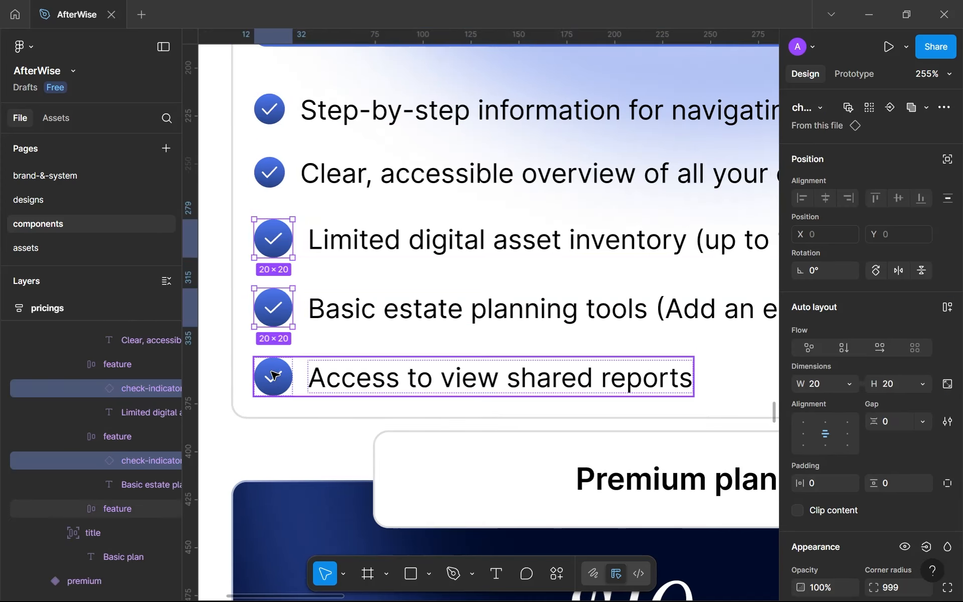
pyautogui.keyDown('shift'); pyautogui.click(271, 383); pyautogui.keyUp('shift')
pyautogui.keyDown('shift'); pyautogui.doubleClick(273, 386); pyautogui.keyUp('shift')
pyautogui.hotkey('ctrl', 'shift', 'r')
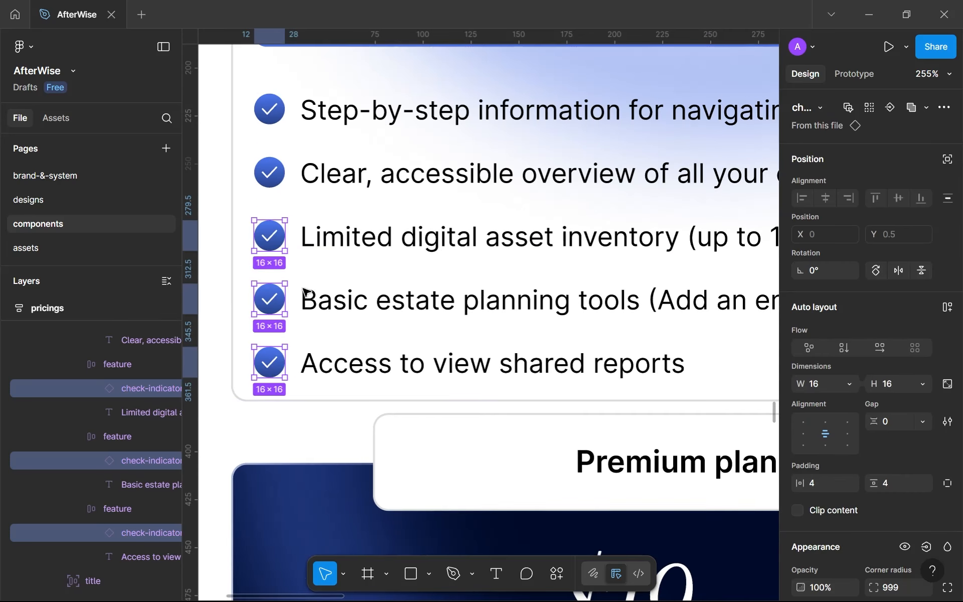
# Step: Apply the sans-xsm-rg text style to all five feature texts in the new Basic variant
pyautogui.click(376, 119)
pyautogui.doubleClick(376, 119)
pyautogui.keyDown('shift'); pyautogui.click(377, 172); pyautogui.keyUp('shift')
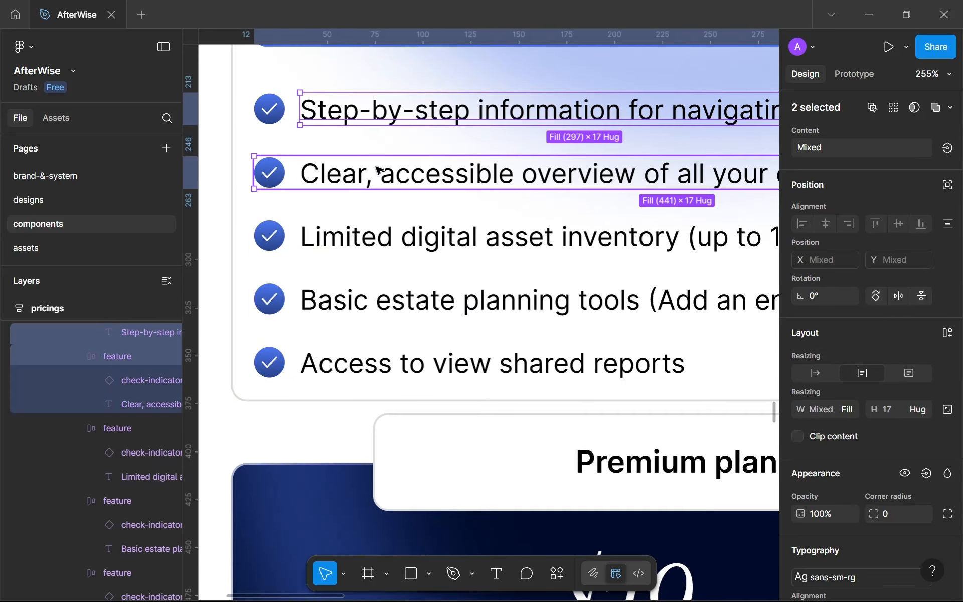
pyautogui.keyDown('shift'); pyautogui.doubleClick(377, 172); pyautogui.keyUp('shift')
pyautogui.keyDown('shift'); pyautogui.click(366, 238); pyautogui.keyUp('shift')
pyautogui.keyDown('shift'); pyautogui.doubleClick(366, 239); pyautogui.keyUp('shift')
pyautogui.keyDown('shift'); pyautogui.click(353, 299); pyautogui.keyUp('shift')
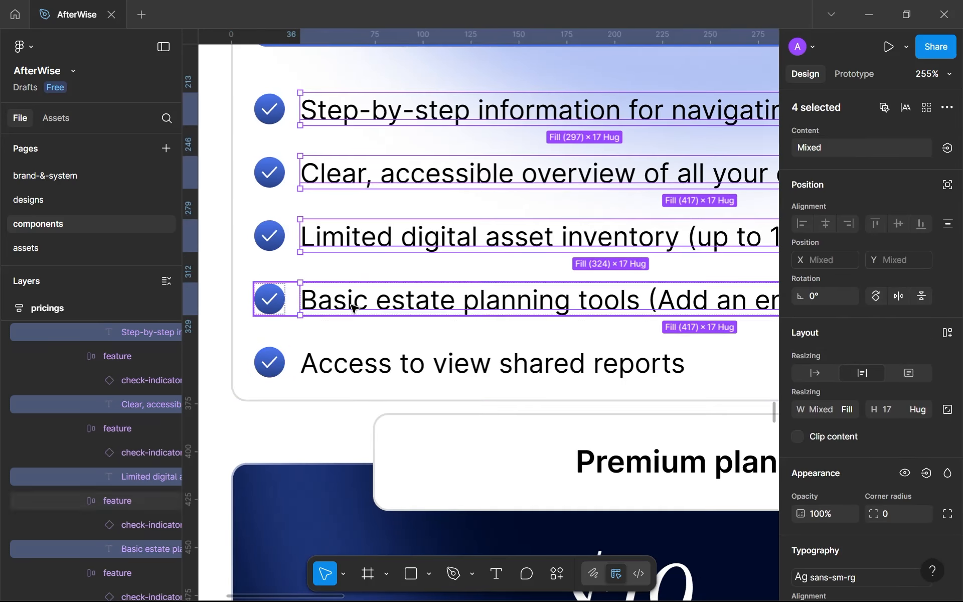
pyautogui.keyDown('shift'); pyautogui.doubleClick(354, 299); pyautogui.keyUp('shift')
pyautogui.keyDown('shift'); pyautogui.click(353, 366); pyautogui.keyUp('shift')
pyautogui.keyDown('shift'); pyautogui.doubleClick(353, 366); pyautogui.keyUp('shift')
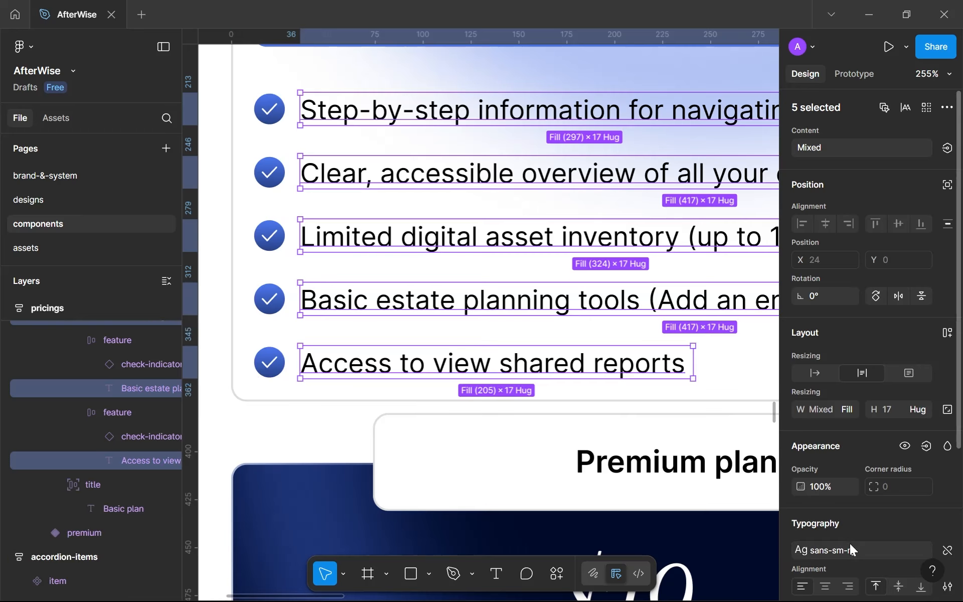
pyautogui.click(849, 543)
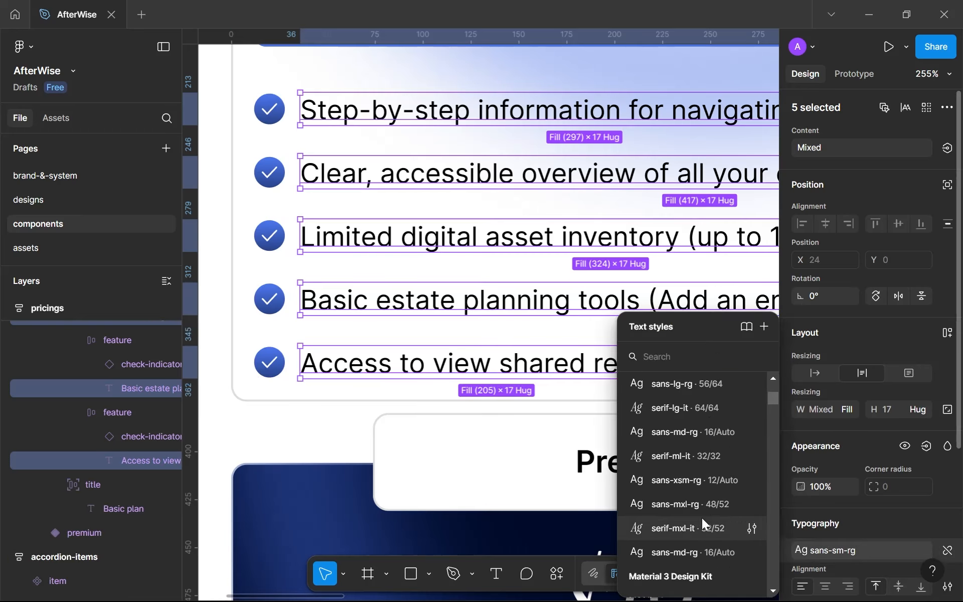
pyautogui.click(712, 482)
# Step: Set the auto layout gap of the new Basic card variant to 16
pyautogui.scroll(-4, 584, 266)
pyautogui.scroll(-4, 584, 266)
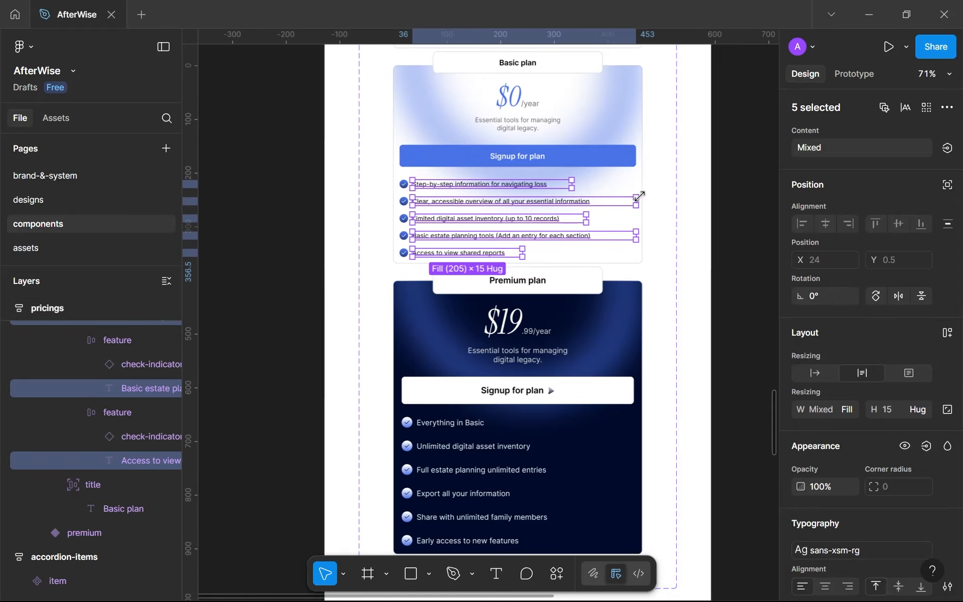
pyautogui.click(643, 177)
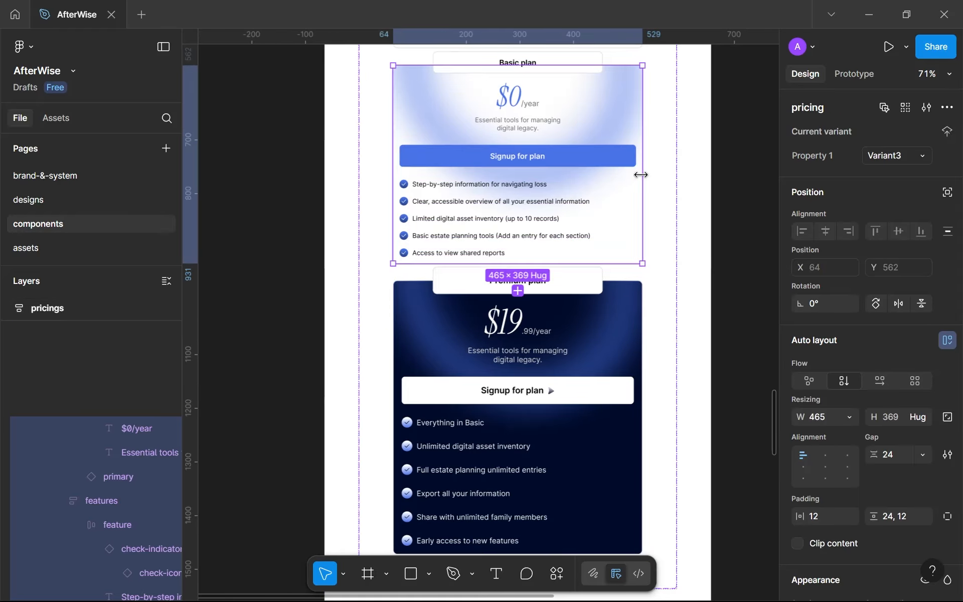
pyautogui.click(882, 454)
pyautogui.write('1')
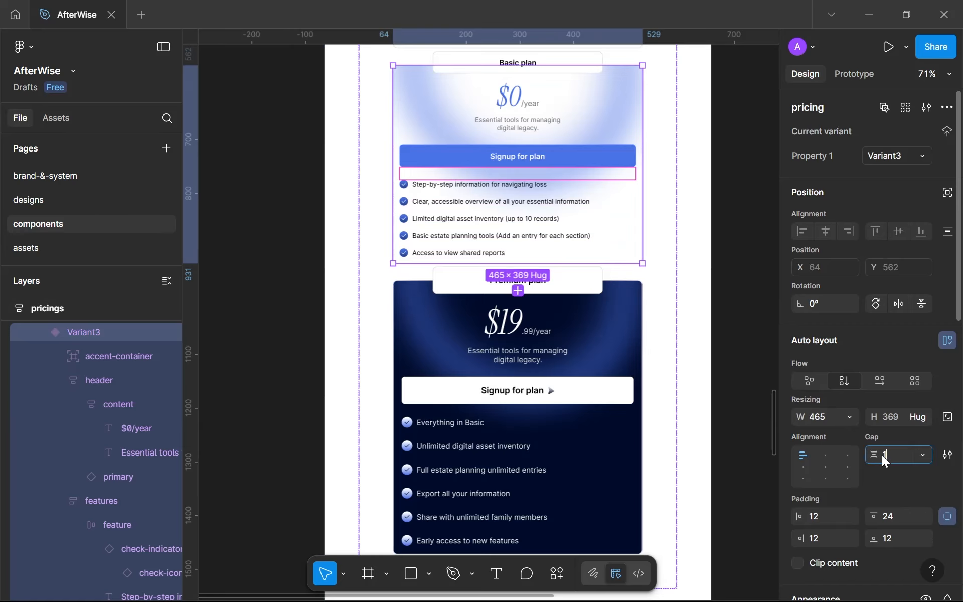
pyautogui.write('6')
pyautogui.press('Return')
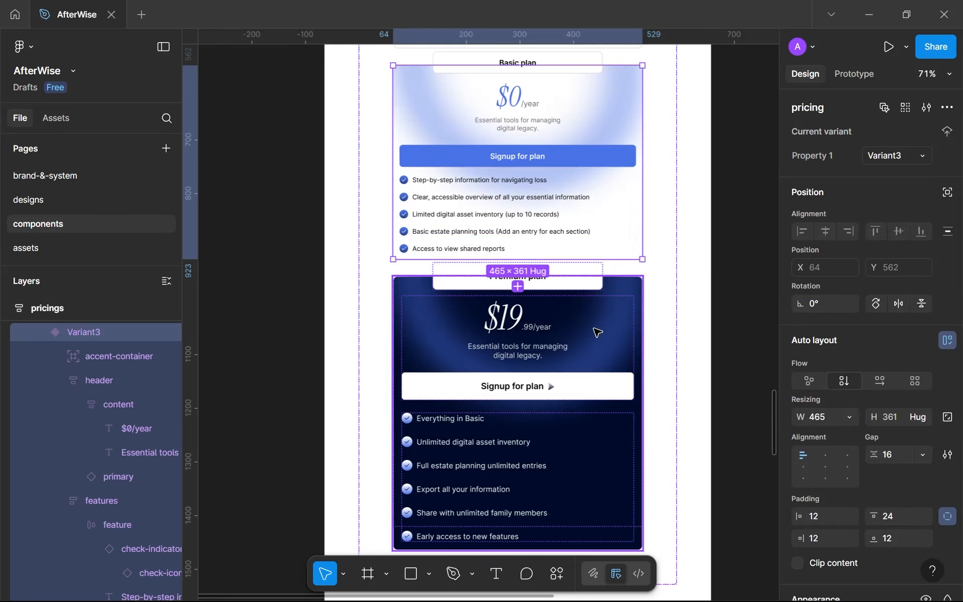
pyautogui.scroll(-1, 572, 326)
pyautogui.scroll(-3, 599, 274)
pyautogui.moveTo(596, 270); pyautogui.dragTo(602, 252)
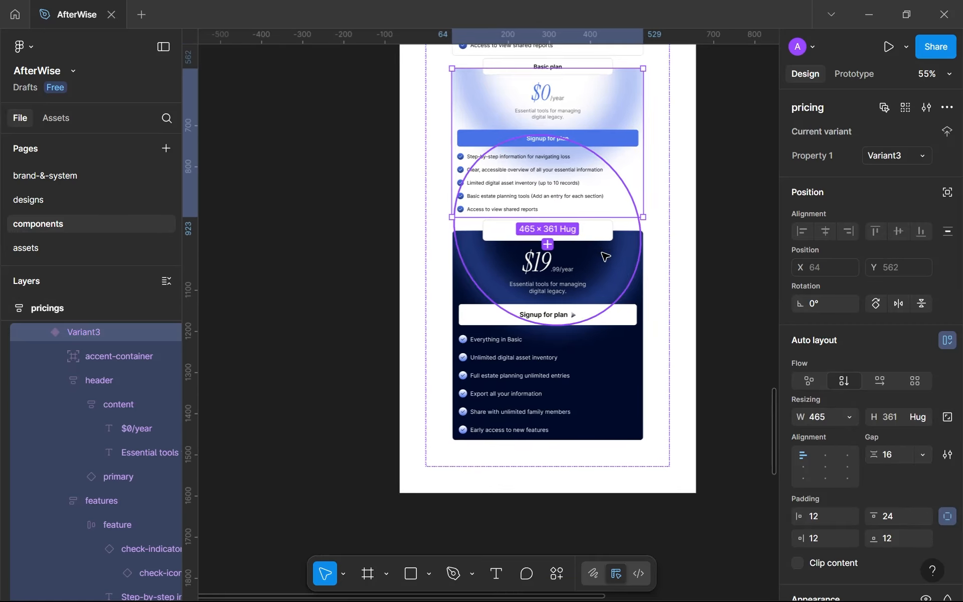
pyautogui.scroll(-5, 554, 249)
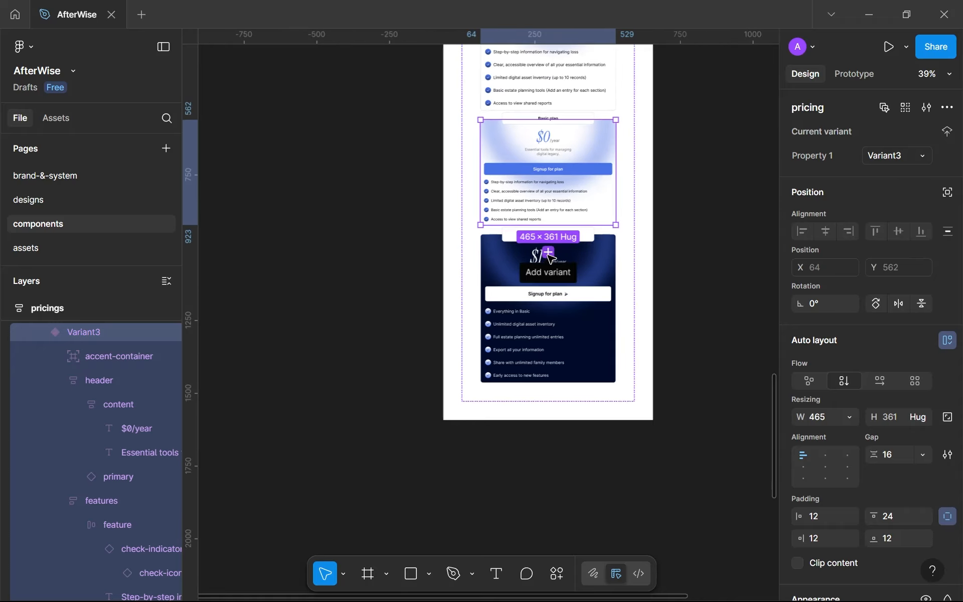
# Step: Add another variant from the compact Basic card, and name the original compact Basic variant basic--mobile
pyautogui.click(551, 252)
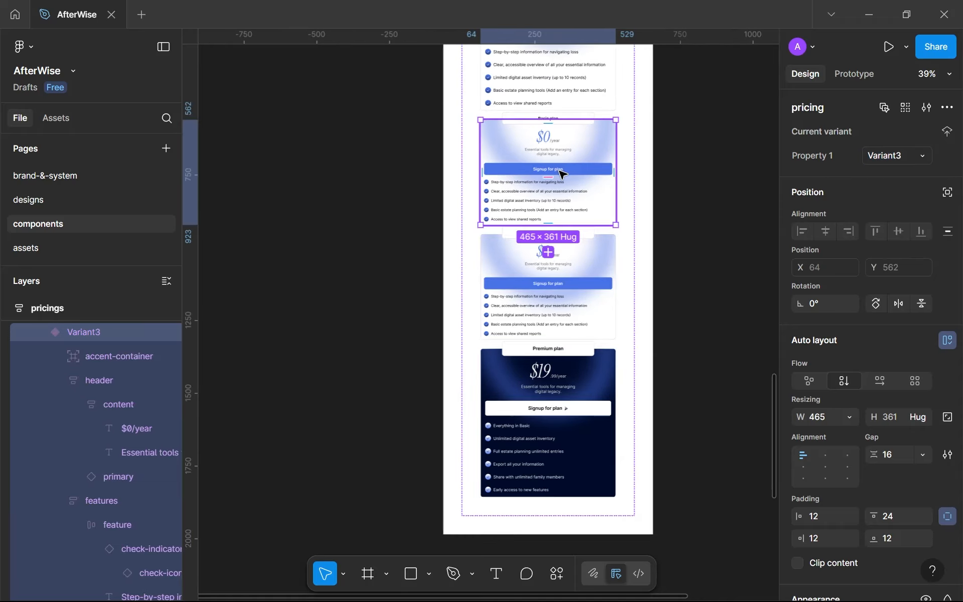
pyautogui.scroll(3, 555, 172)
pyautogui.click(599, 215)
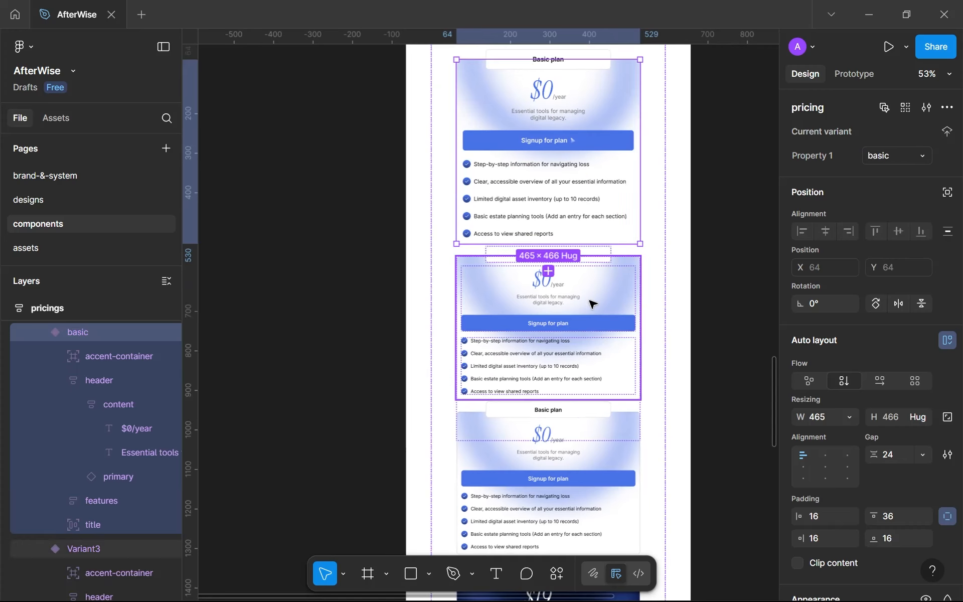
pyautogui.click(591, 301)
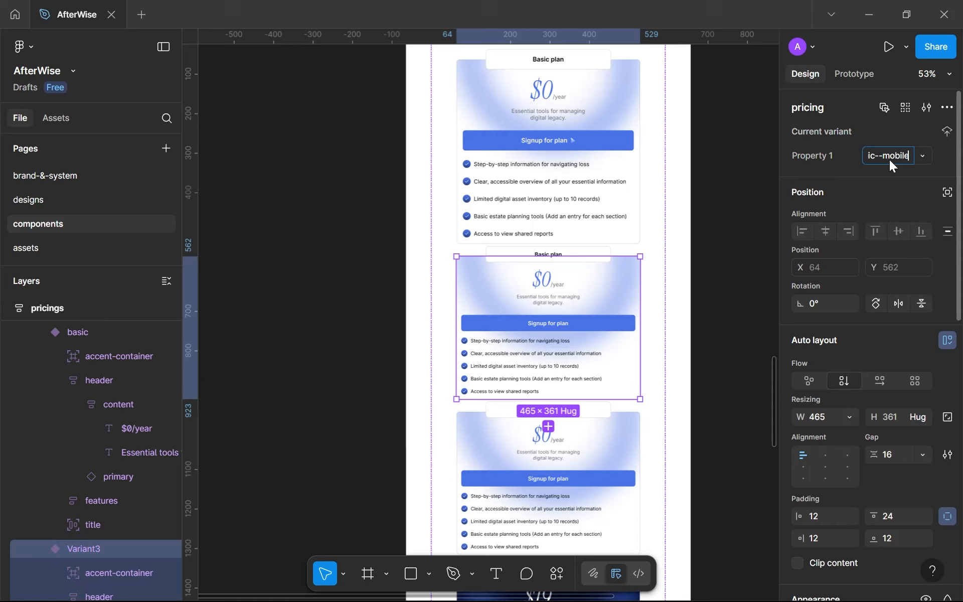
# Step: Name the newly added compact variant premium--mobile and move it below the desktop premium variant
pyautogui.scroll(-5, 555, 241)
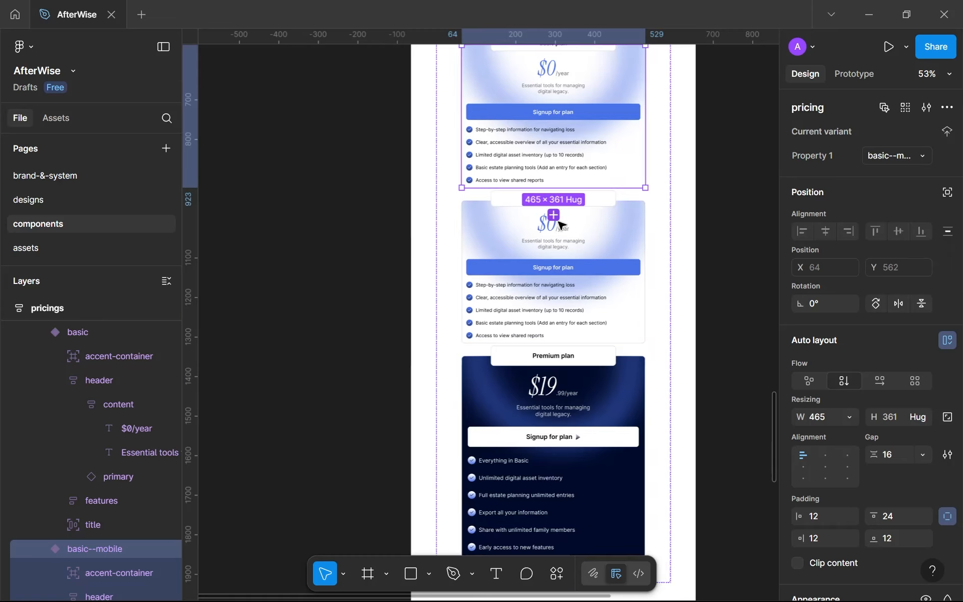
pyautogui.click(566, 280)
pyautogui.scroll(-1, 579, 261)
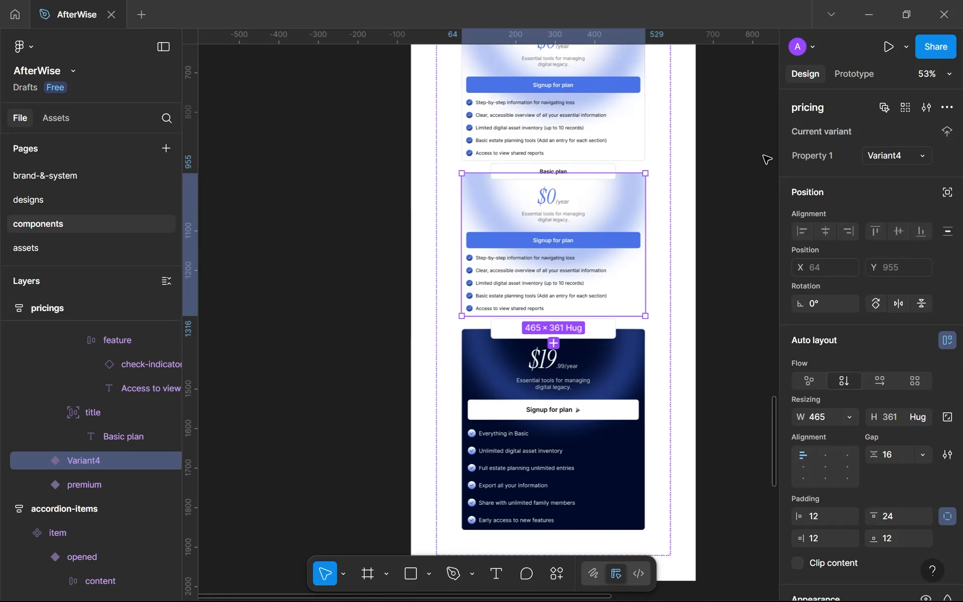
pyautogui.click(608, 392)
pyautogui.click(607, 263)
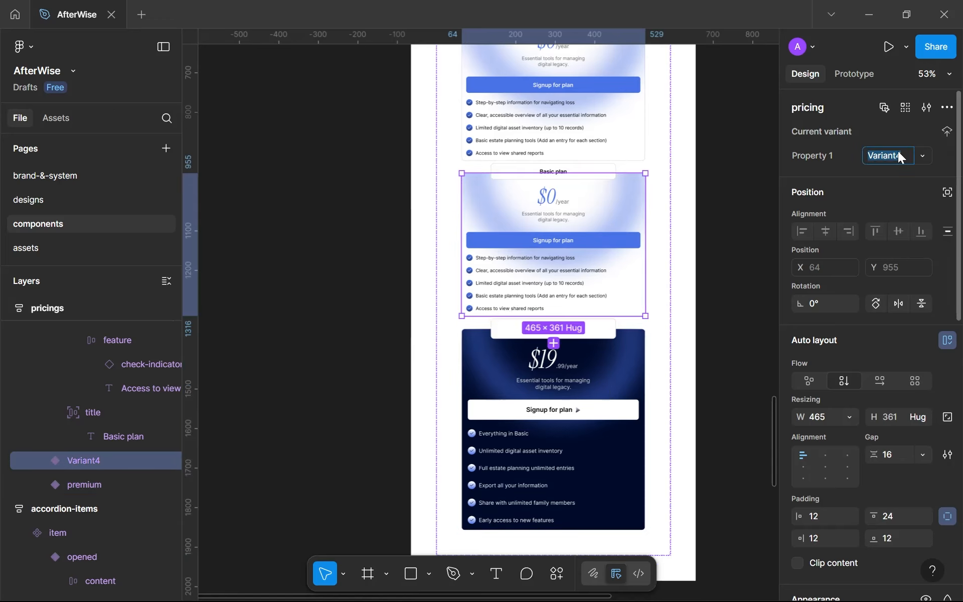
pyautogui.click(898, 152)
pyautogui.write('premium--mobille')
pyautogui.press('Return')
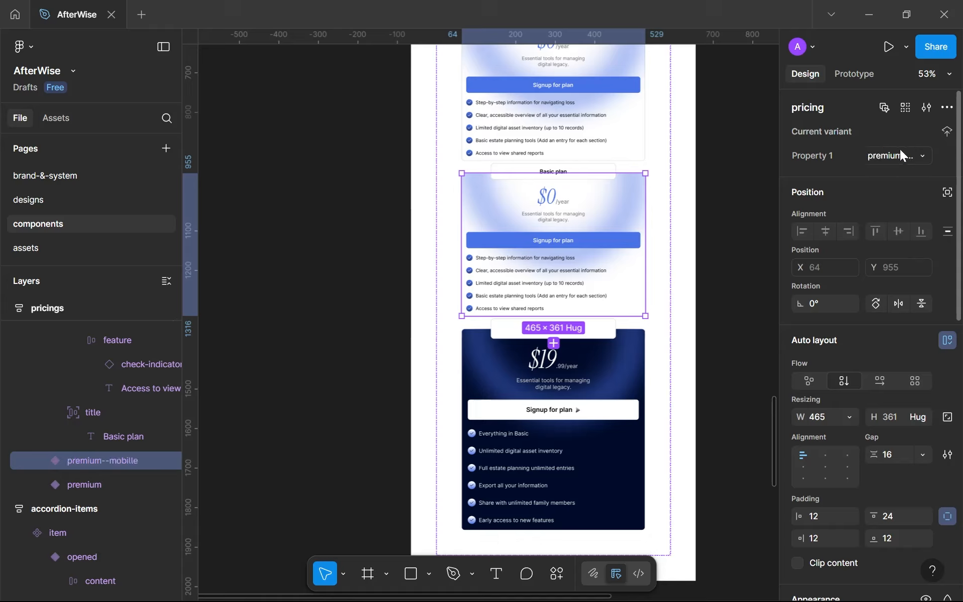
pyautogui.click(898, 148)
pyautogui.press('BackSpace')
pyautogui.press('Return')
pyautogui.scroll(-2, 481, 256)
pyautogui.press('Down')
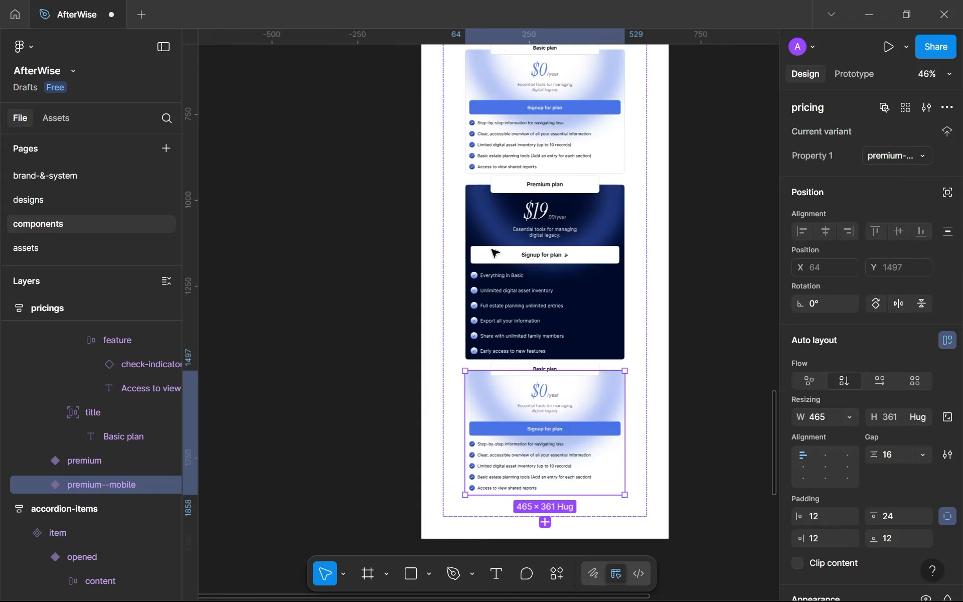
# Step: Change the title text of the premium--mobile card to "Premium plan"
pyautogui.scroll(3, 494, 254)
pyautogui.scroll(-3, 562, 301)
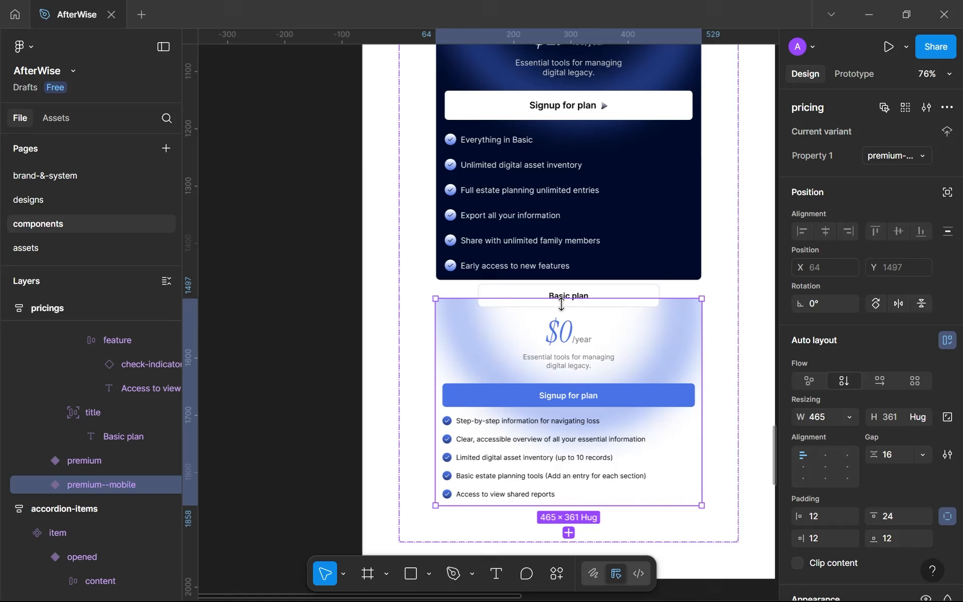
pyautogui.scroll(-3, 594, 293)
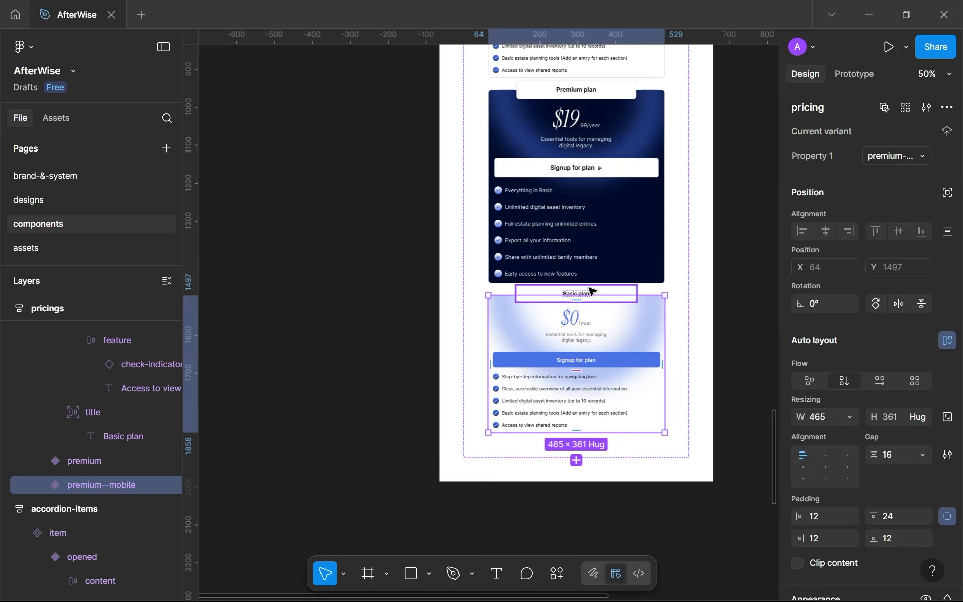
pyautogui.click(592, 291)
pyautogui.scroll(3, 588, 289)
pyautogui.click(563, 300)
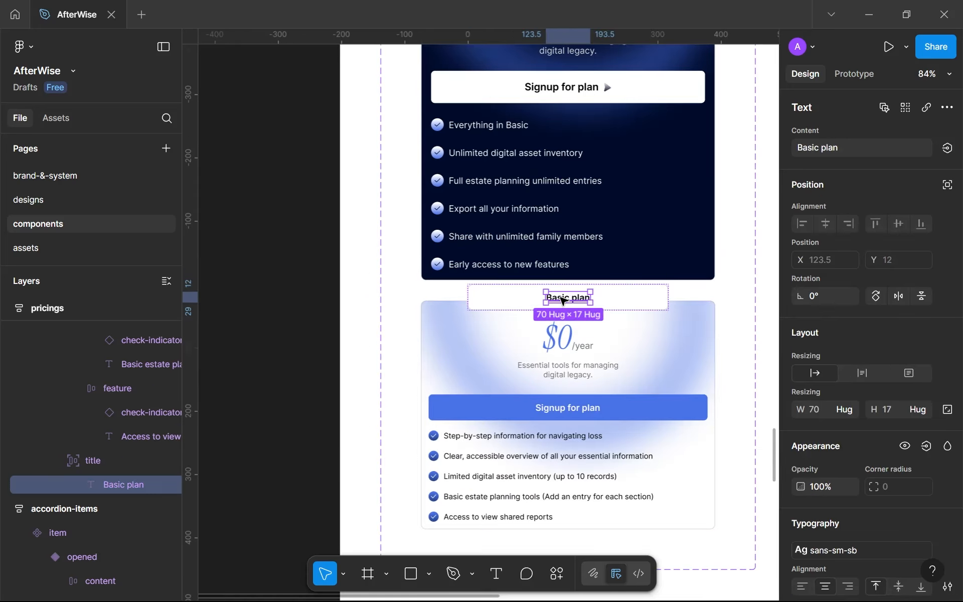
pyautogui.doubleClick(562, 299)
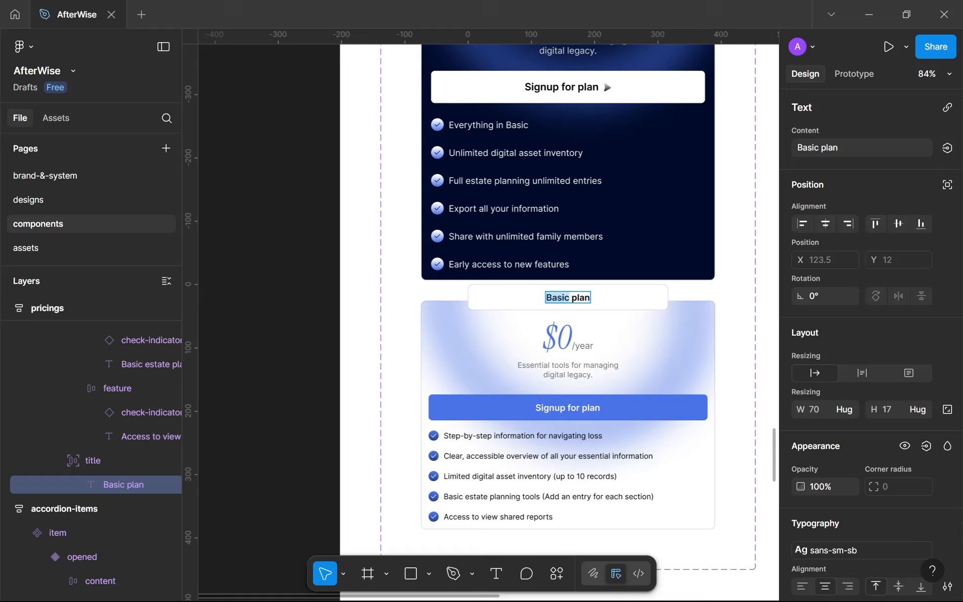
pyautogui.write('Premium')
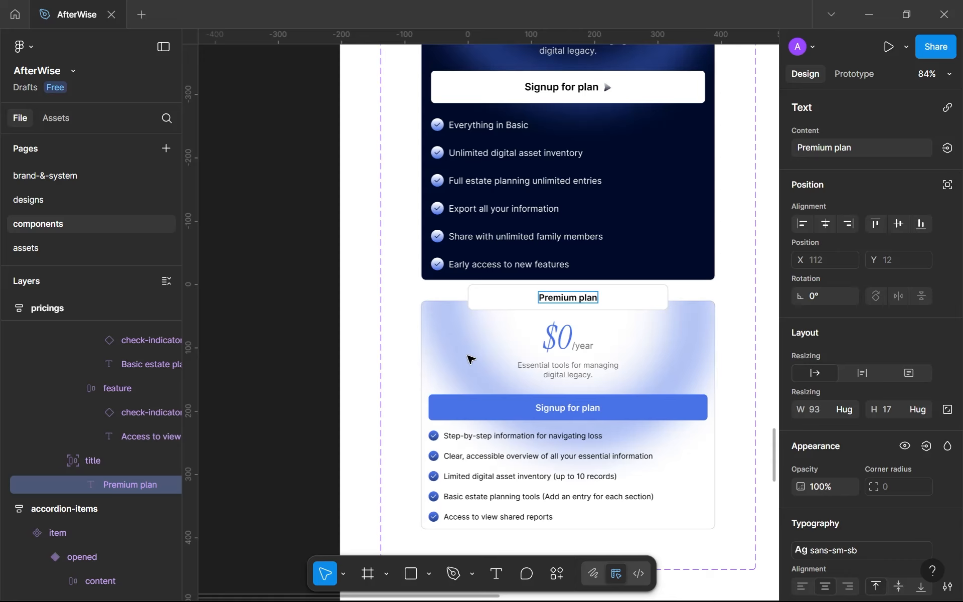
pyautogui.press('Escape')
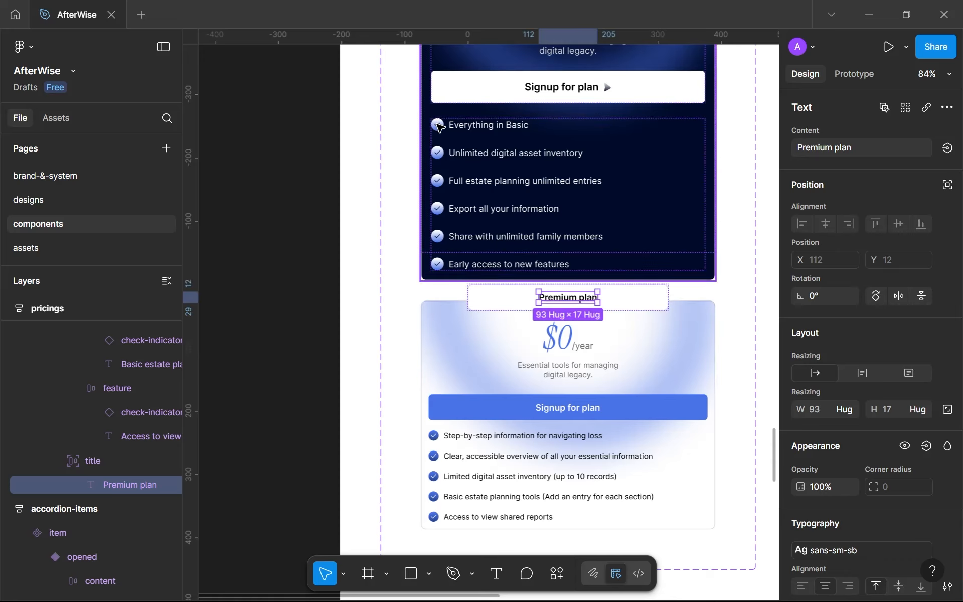
# Step: Apply the checkmark-grad--dark fill style to the "Everything in Basic" check indicator in the desktop premium card
pyautogui.doubleClick(437, 125)
pyautogui.doubleClick(437, 125)
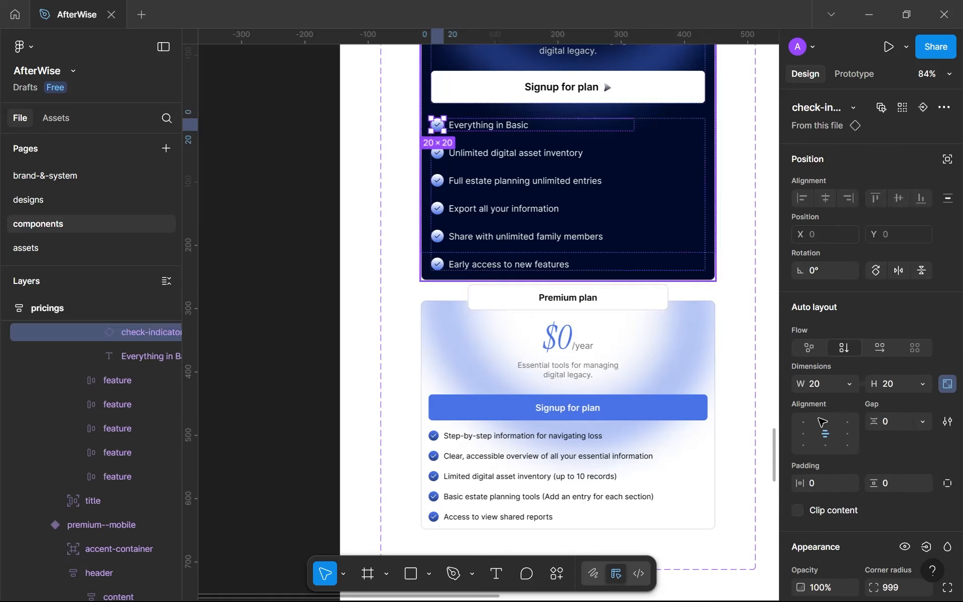
pyautogui.scroll(-4, 864, 406)
pyautogui.scroll(-3, 830, 430)
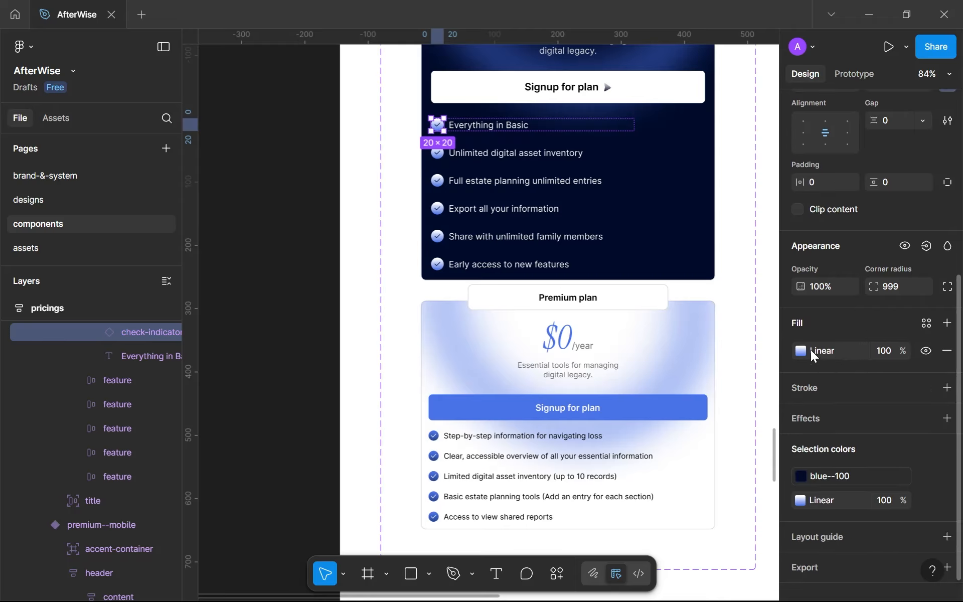
pyautogui.click(926, 324)
pyautogui.scroll(-2, 715, 479)
pyautogui.scroll(-3, 714, 479)
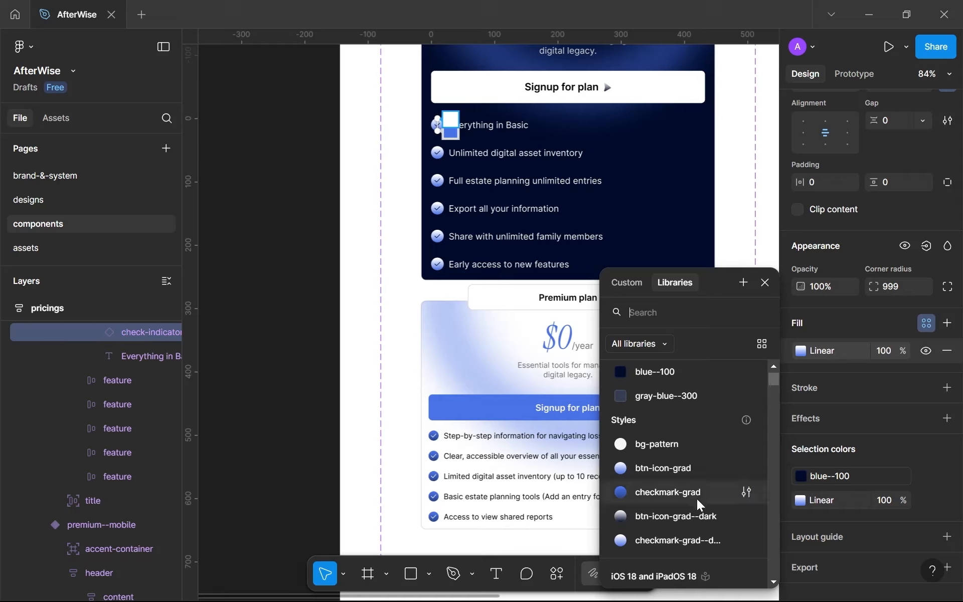
pyautogui.click(701, 538)
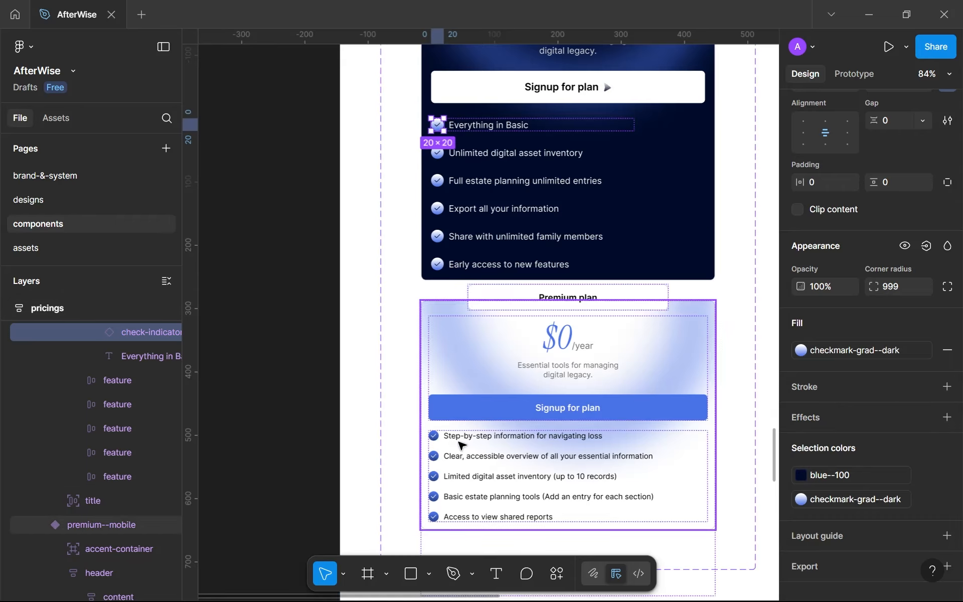
# Step: Set the fill of the premium--mobile card to blue--100
pyautogui.scroll(-2, 435, 440)
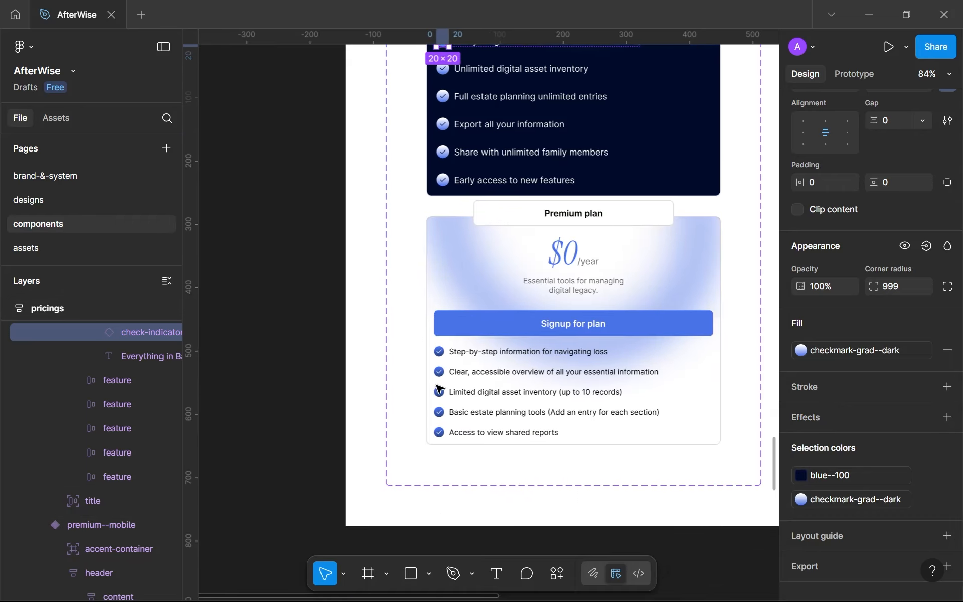
pyautogui.click(452, 278)
pyautogui.scroll(-3, 452, 279)
pyautogui.scroll(2, 439, 291)
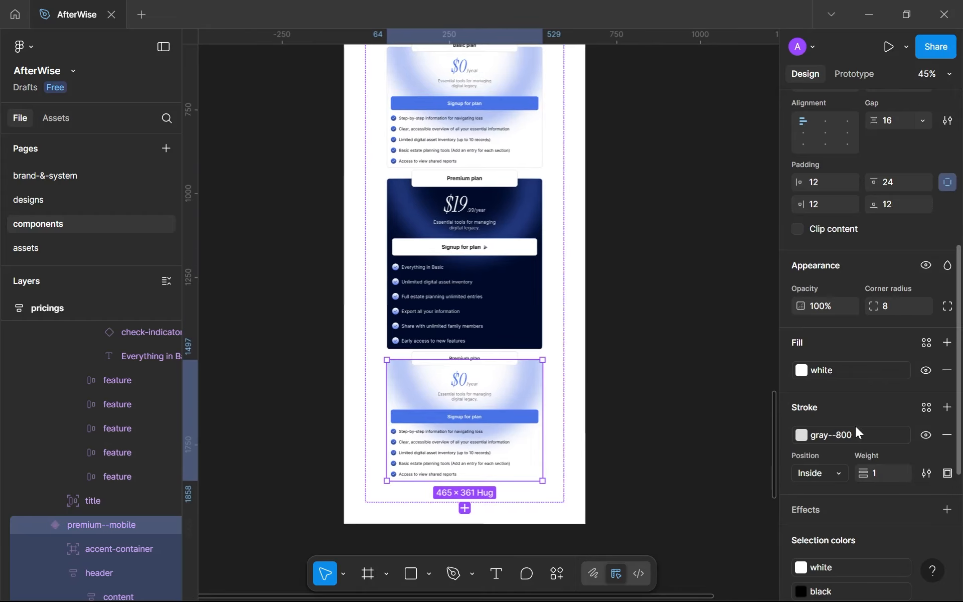
pyautogui.click(848, 370)
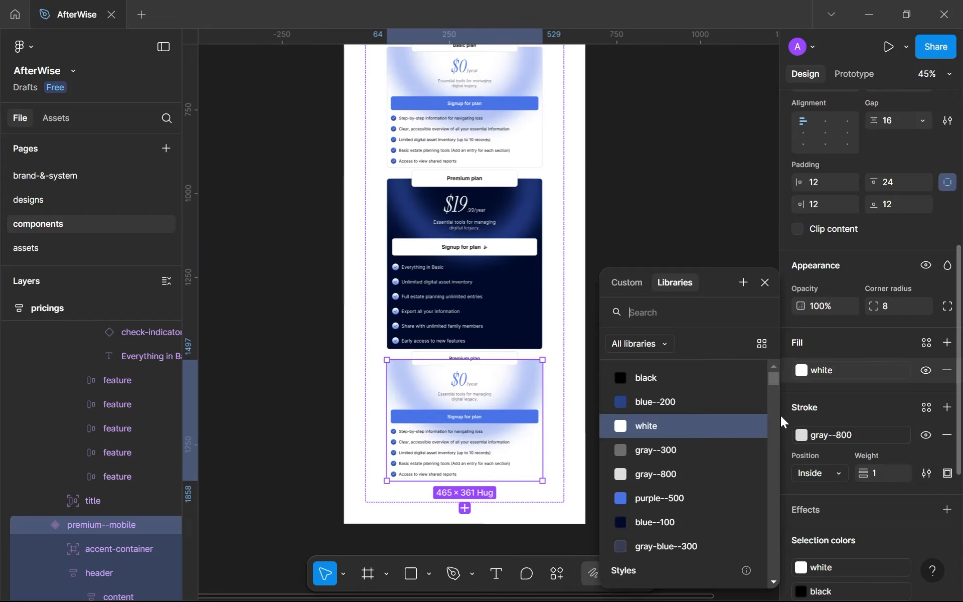
pyautogui.click(642, 524)
# Step: Set the 63% stop of the radial gradient in the premium--mobile accent-container to the dark blue 000B2A
pyautogui.scroll(3, 464, 453)
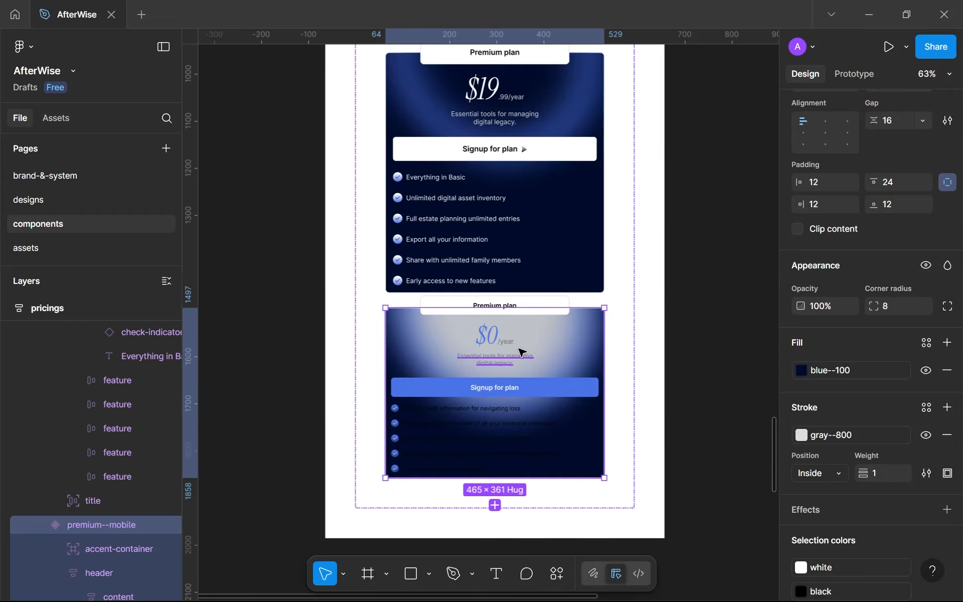
pyautogui.click(575, 341)
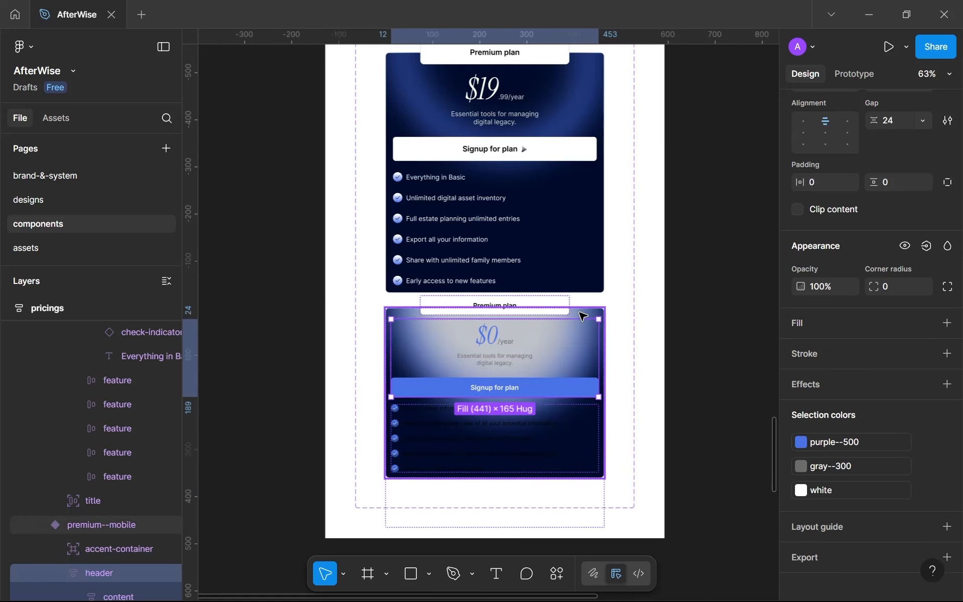
pyautogui.click(90, 547)
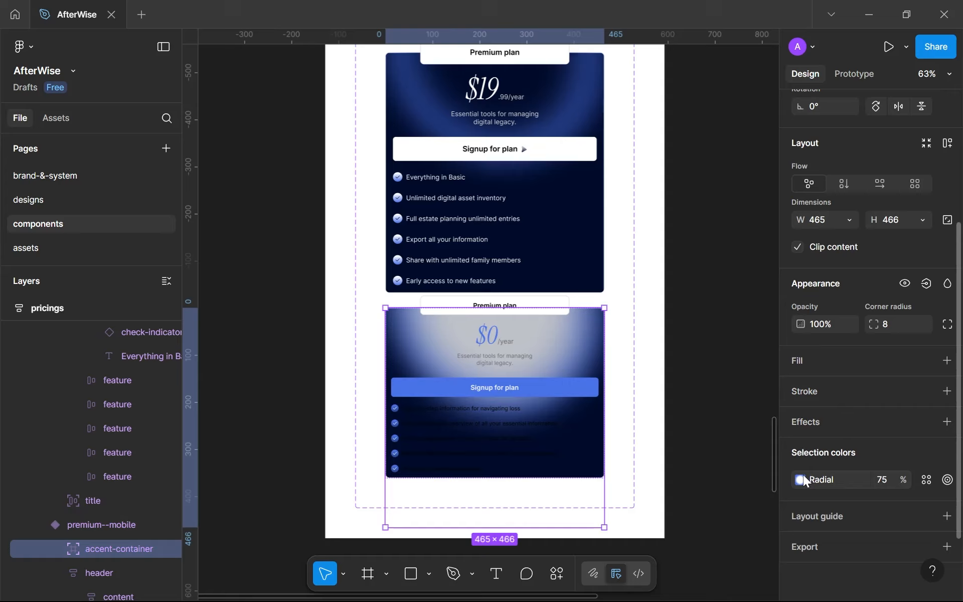
pyautogui.click(801, 479)
pyautogui.click(802, 480)
pyautogui.click(927, 480)
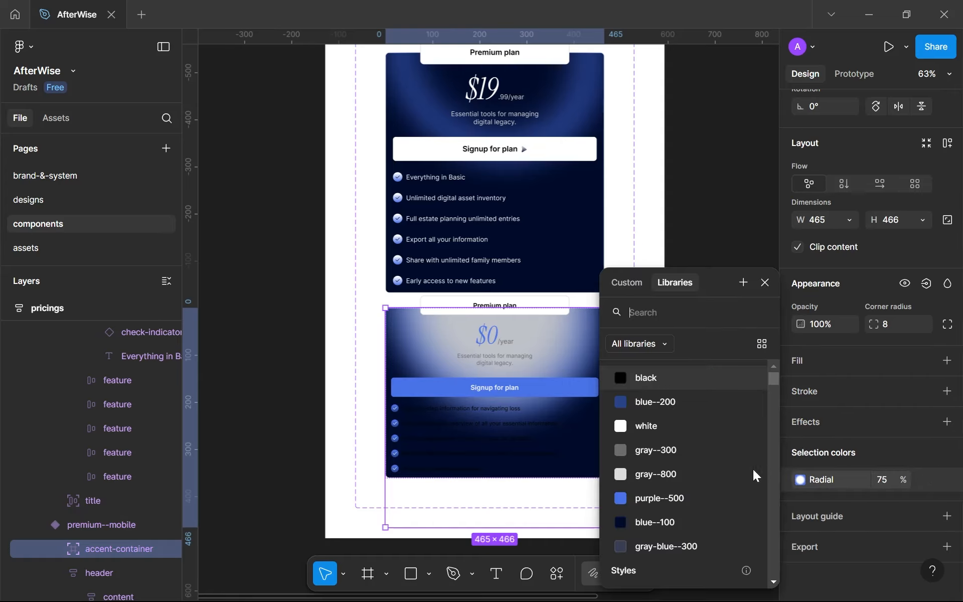
pyautogui.scroll(-5, 702, 471)
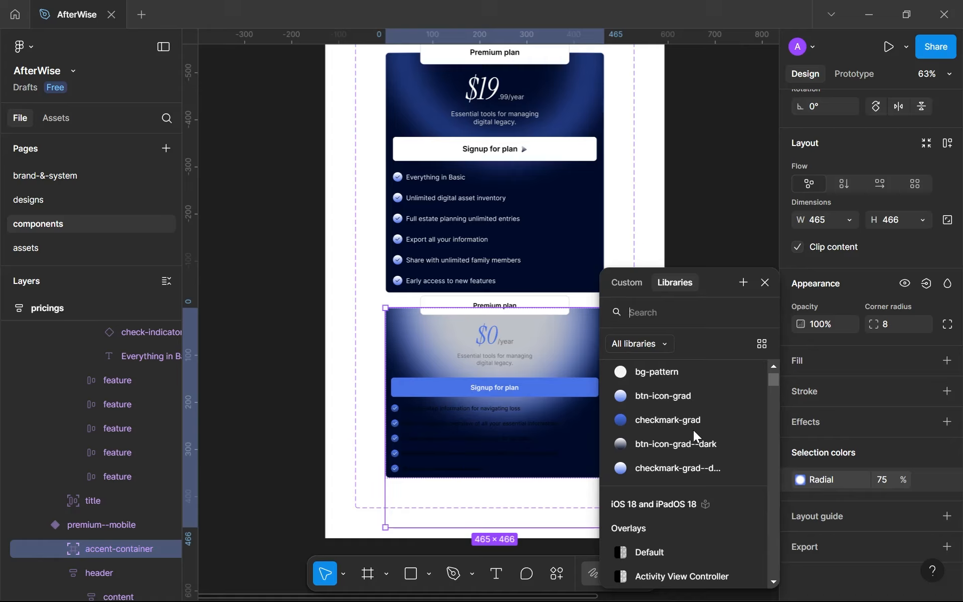
pyautogui.click(795, 482)
pyautogui.click(802, 483)
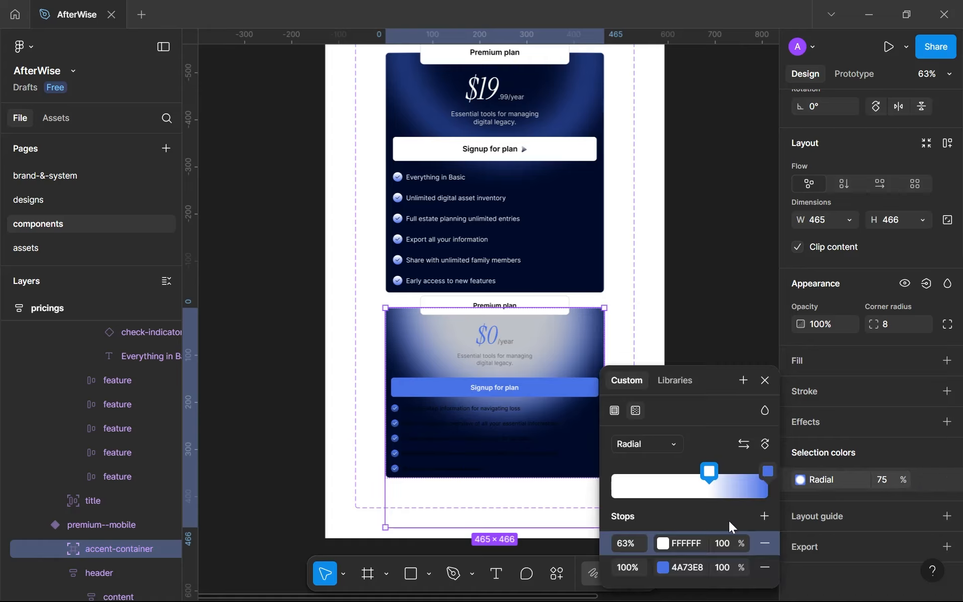
pyautogui.click(666, 546)
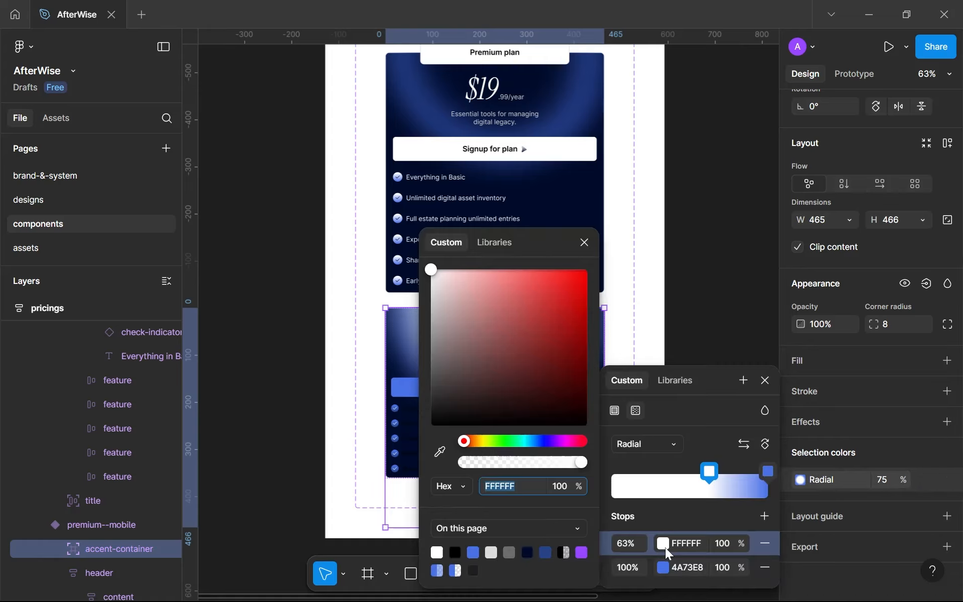
pyautogui.click(531, 552)
pyautogui.click(585, 243)
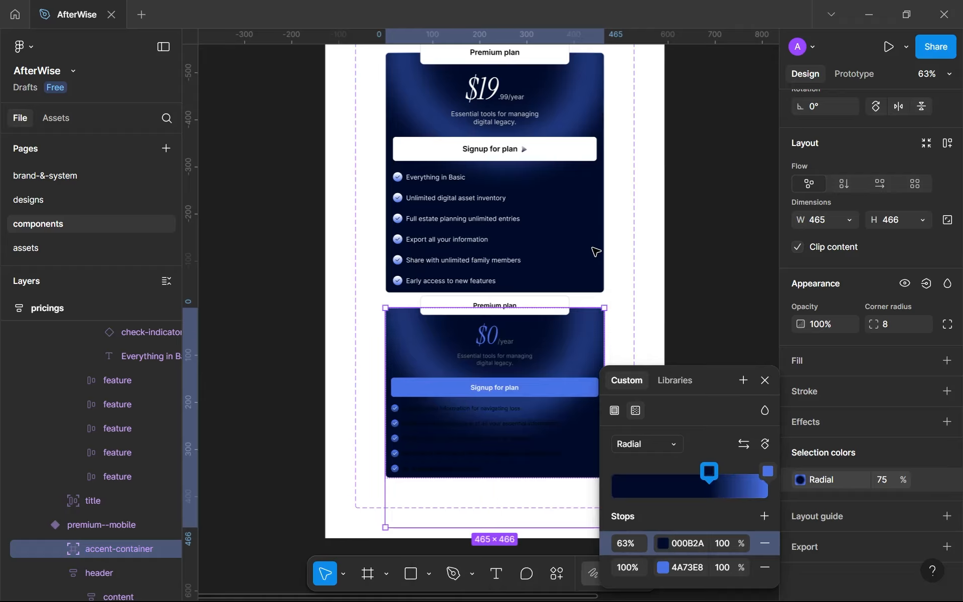
pyautogui.click(765, 380)
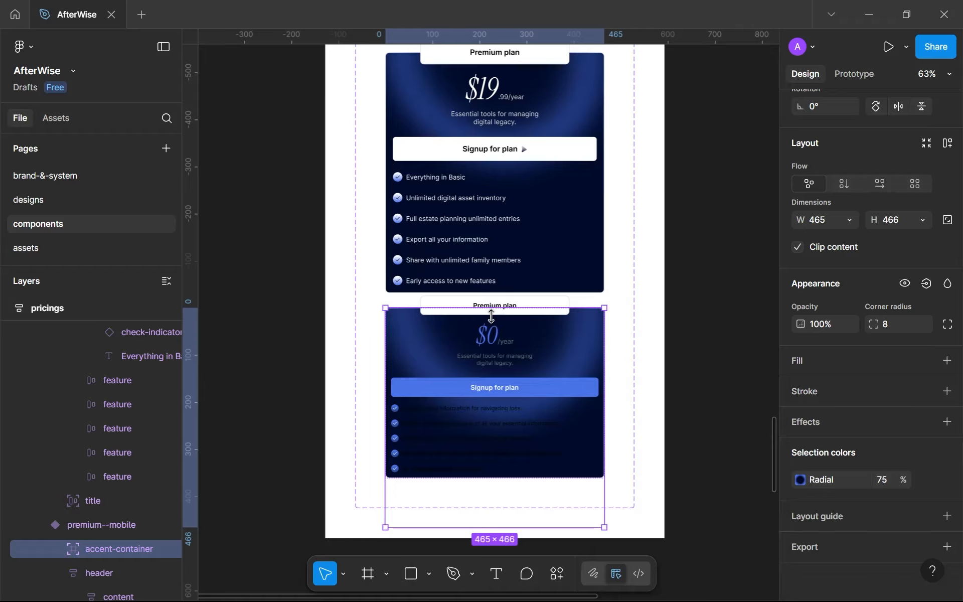
# Step: Change the price text in the premium--mobile card to "$19.99/year", keeping ".99/year" in the small text style
pyautogui.scroll(2, 514, 198)
pyautogui.moveTo(510, 194); pyautogui.dragTo(508, 352)
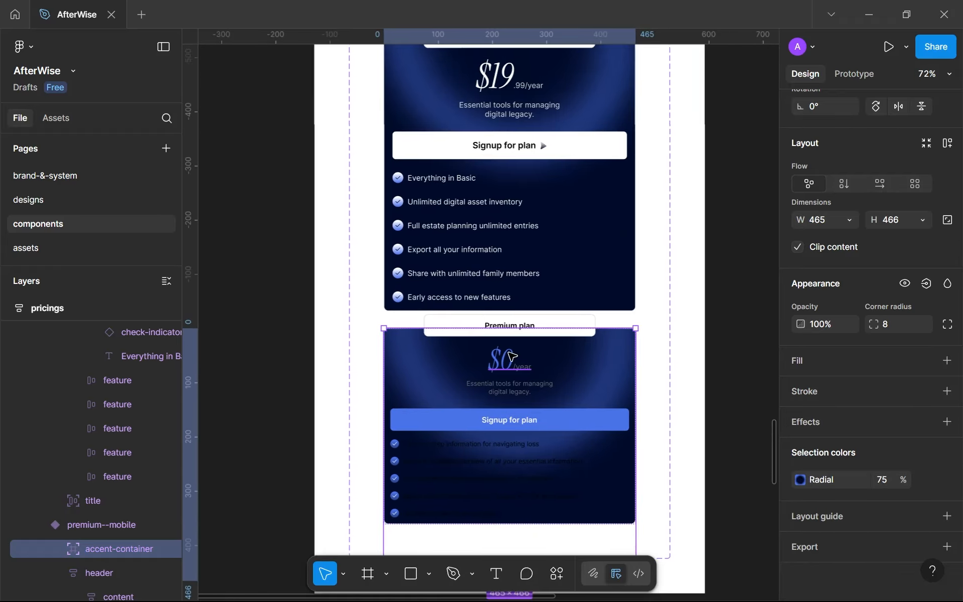
pyautogui.scroll(-2, 515, 359)
pyautogui.click(514, 362)
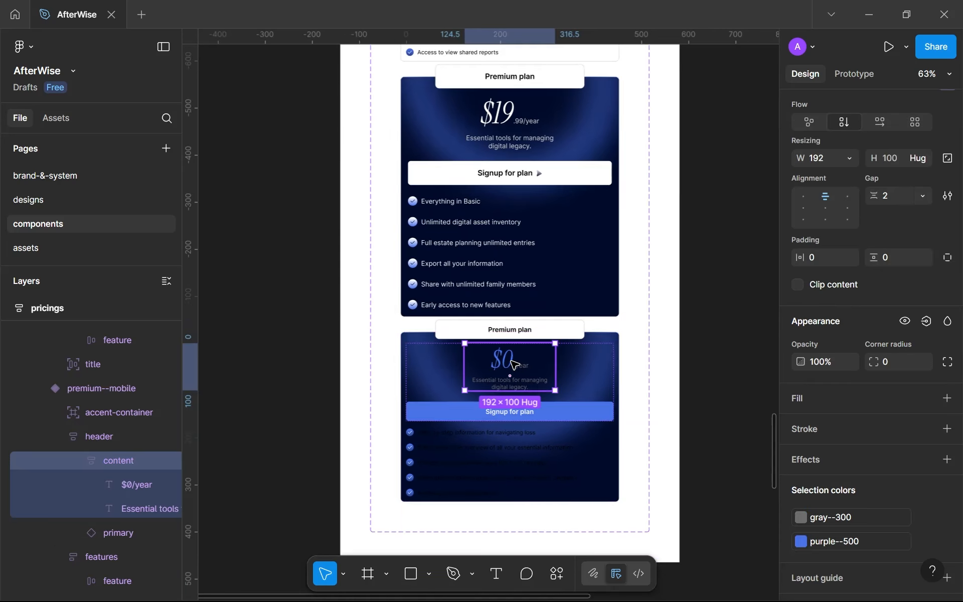
pyautogui.doubleClick(513, 364)
pyautogui.doubleClick(512, 364)
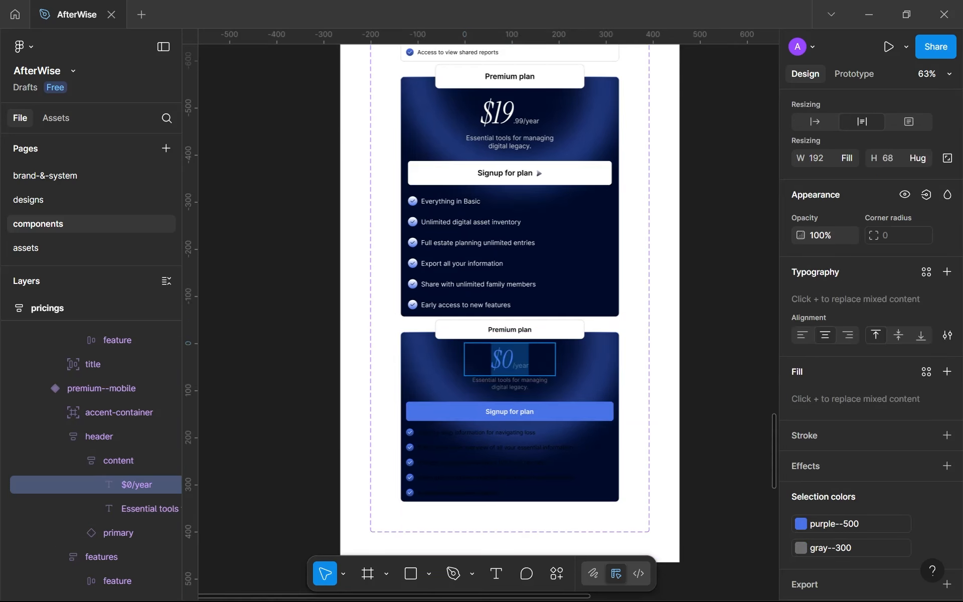
pyautogui.moveTo(513, 364); pyautogui.dragTo(490, 365)
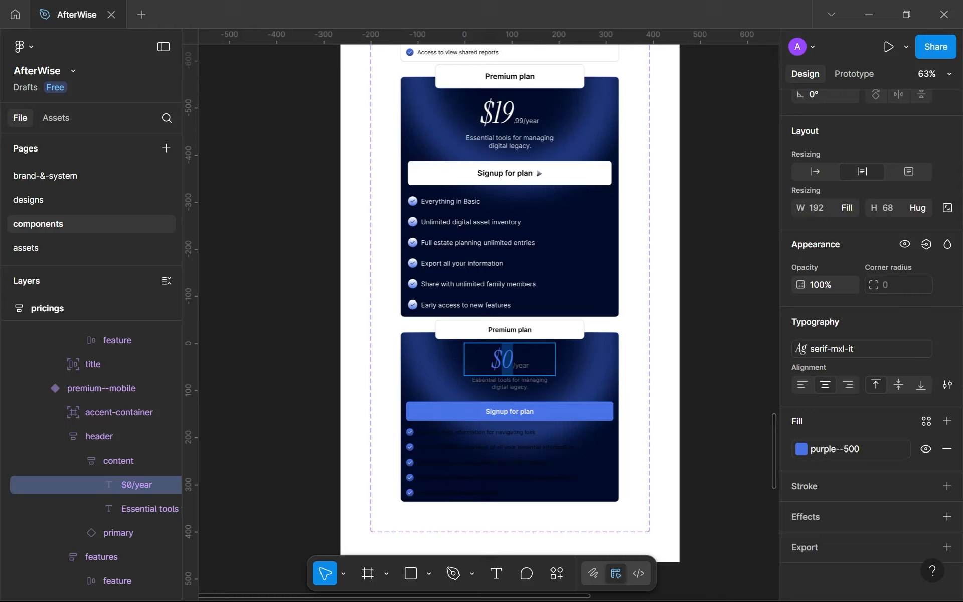
pyautogui.write('1')
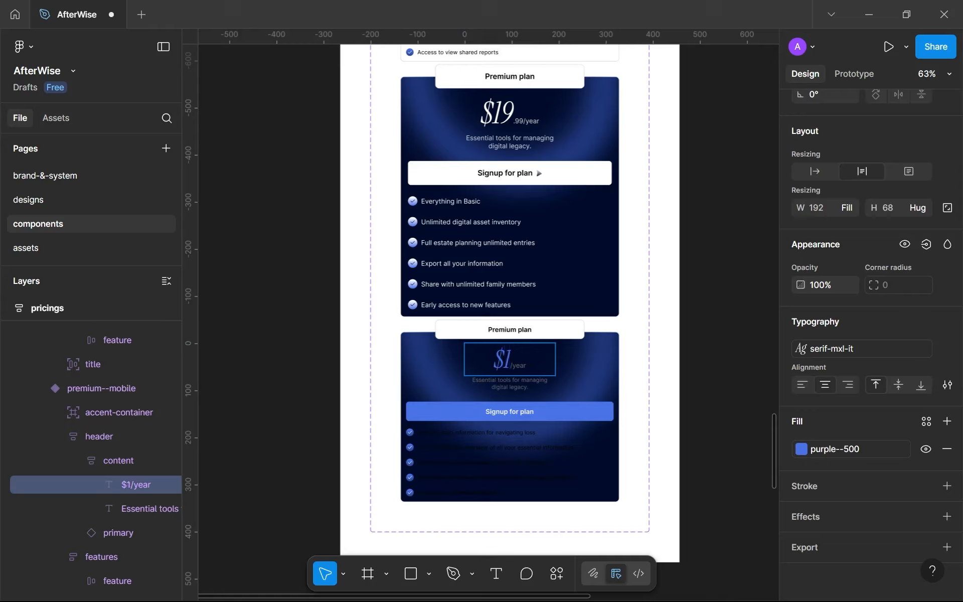
pyautogui.write('9/')
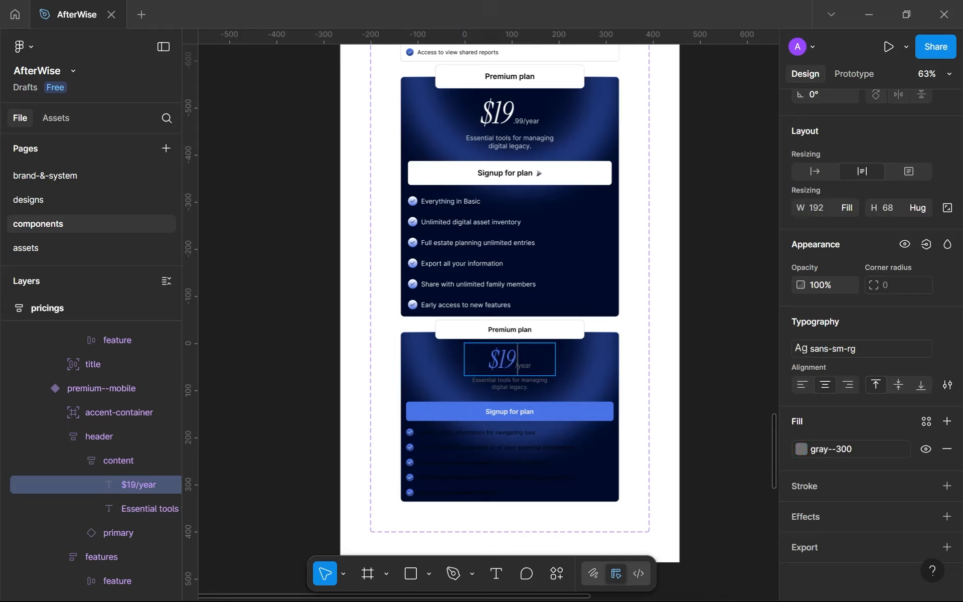
pyautogui.write('.99/')
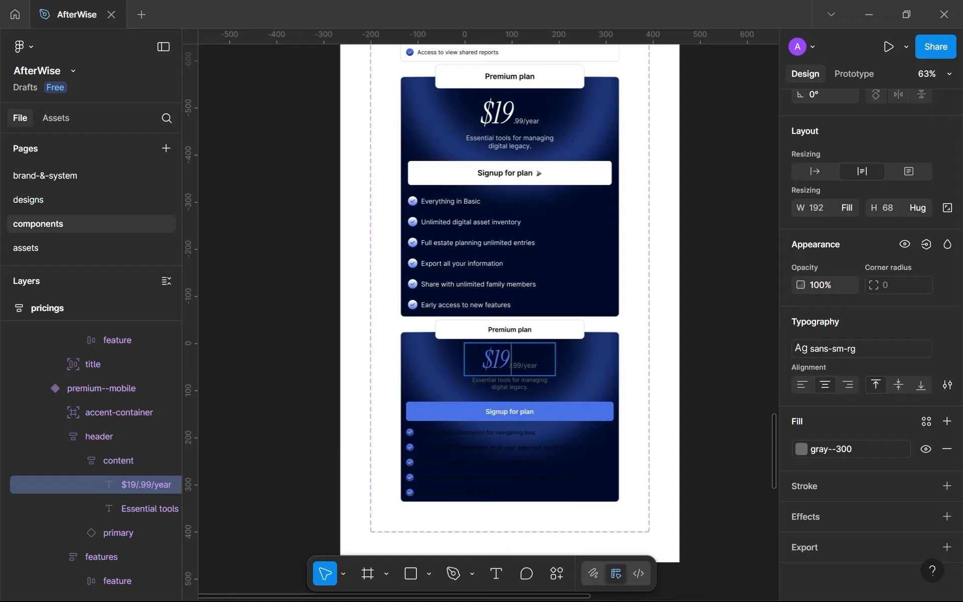
pyautogui.press('BackSpace')
pyautogui.scroll(5, 526, 467)
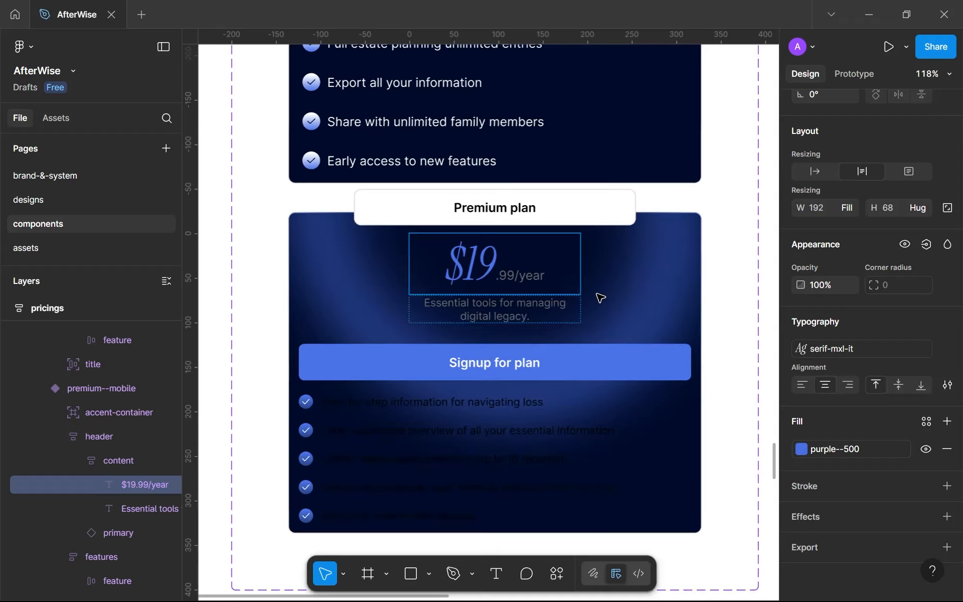
pyautogui.press('Escape')
# Step: Recolor the premium--mobile header content, replacing gray--300 with gray--800 and purple--500 with white
pyautogui.press('Escape')
pyautogui.scroll(-1, 887, 465)
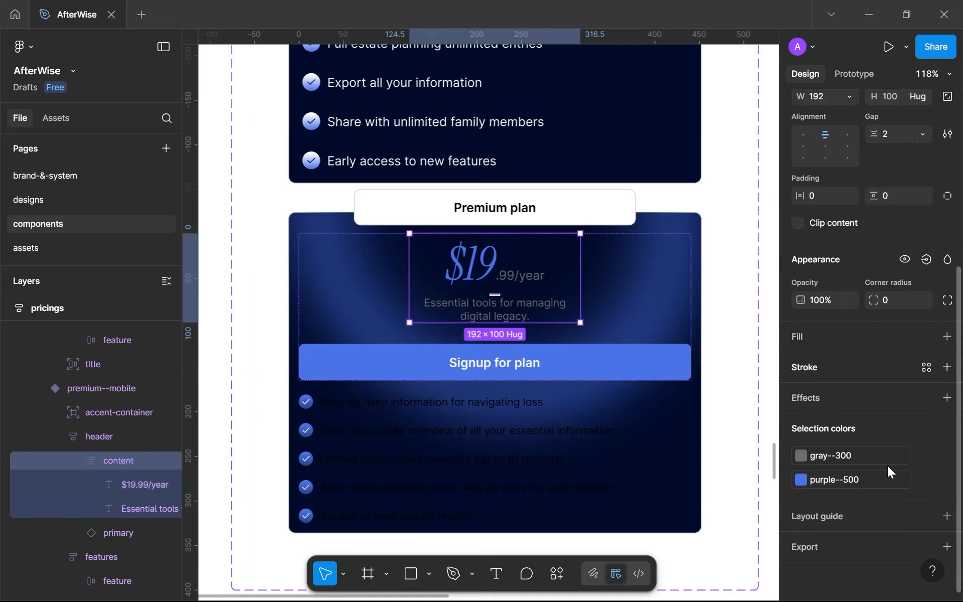
pyautogui.click(852, 457)
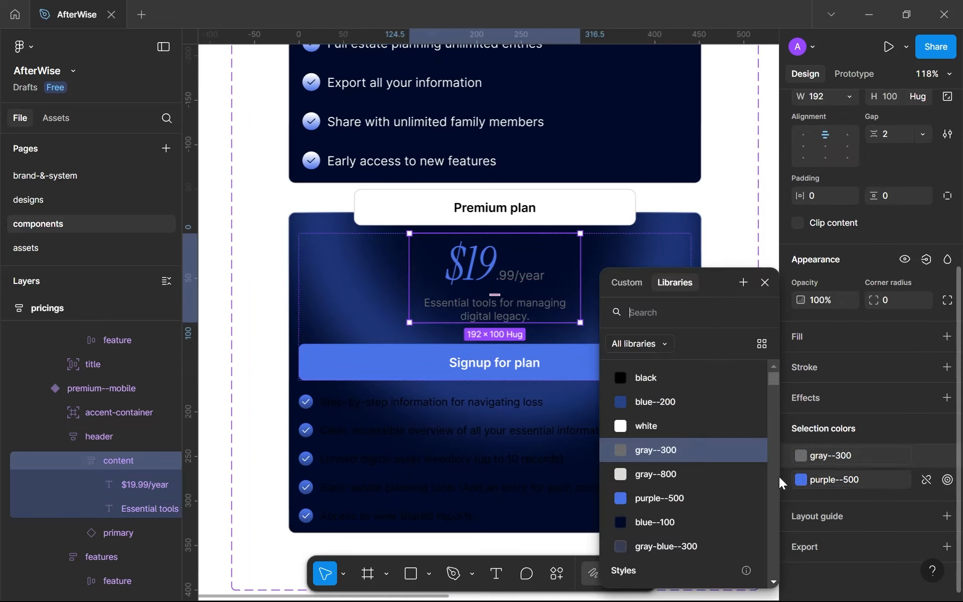
pyautogui.click(676, 473)
pyautogui.click(848, 481)
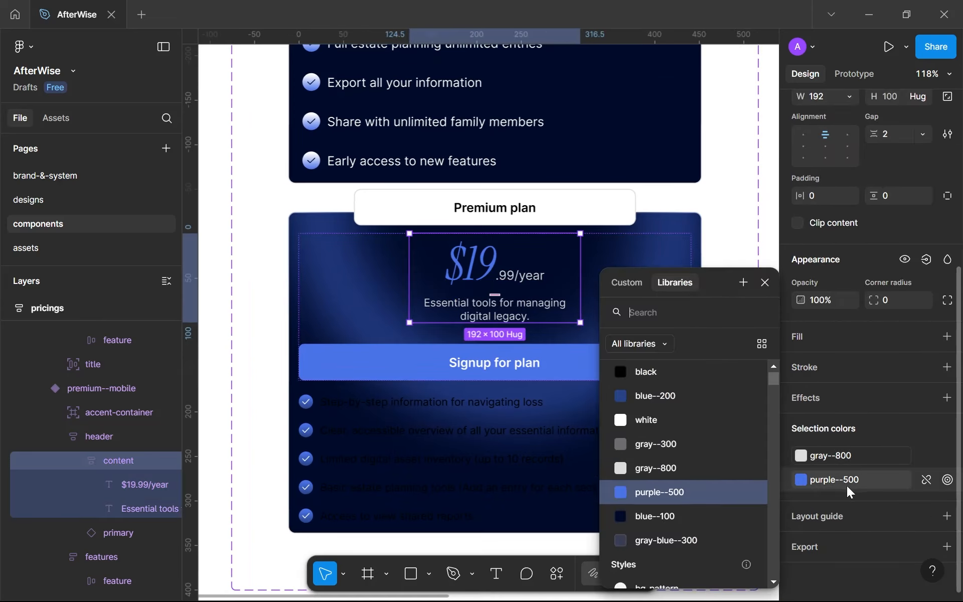
pyautogui.click(632, 425)
# Step: Switch the "Signup for plan" button in the premium--mobile card to the secondary--mobile variant
pyautogui.scroll(-4, 538, 359)
pyautogui.moveTo(538, 358); pyautogui.dragTo(488, 333)
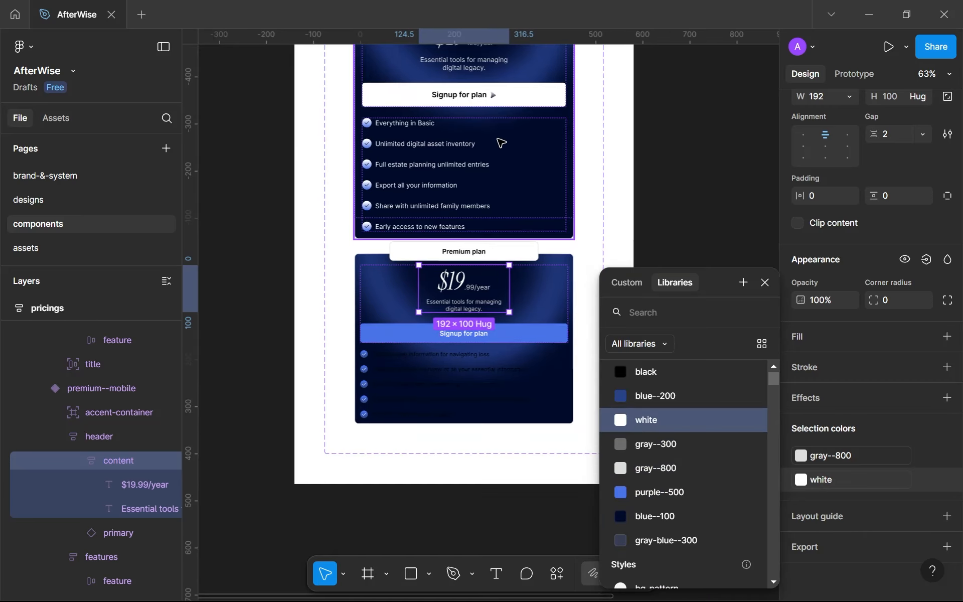
pyautogui.click(490, 343)
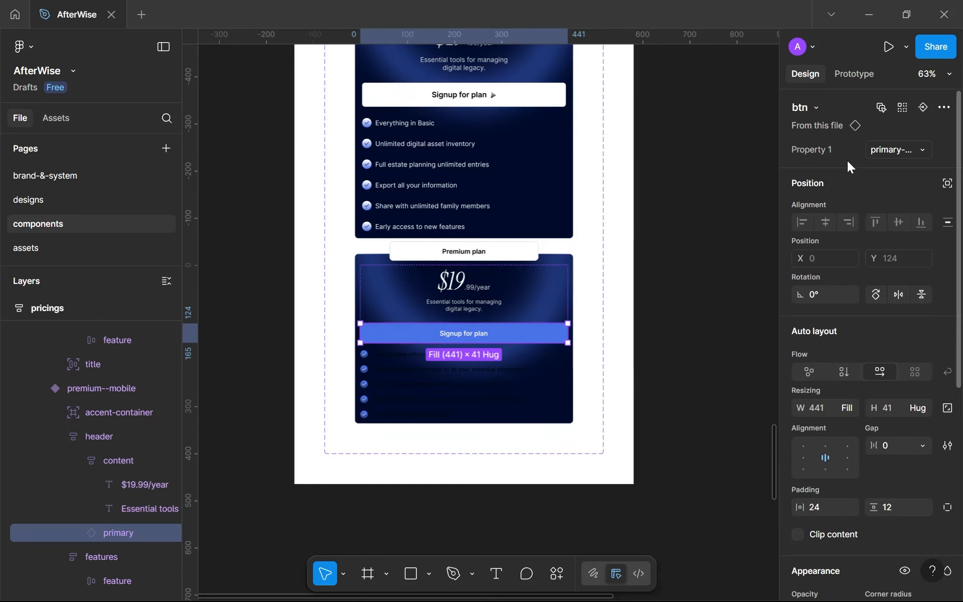
pyautogui.click(879, 153)
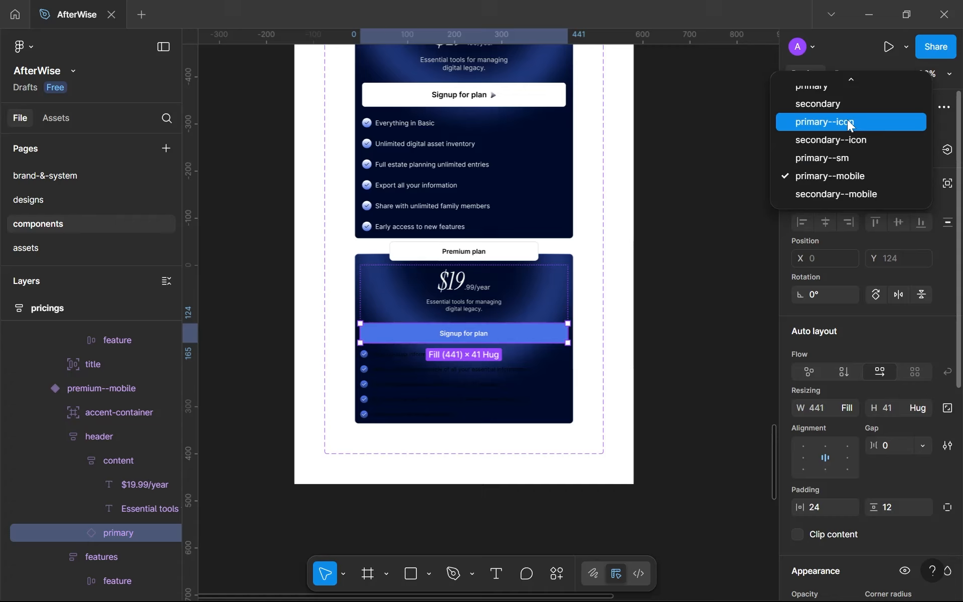
pyautogui.click(838, 194)
# Step: Apply the checkmark-grad--dark style to the check indicators in the premium--mobile features list
pyautogui.scroll(3, 495, 350)
pyautogui.click(484, 383)
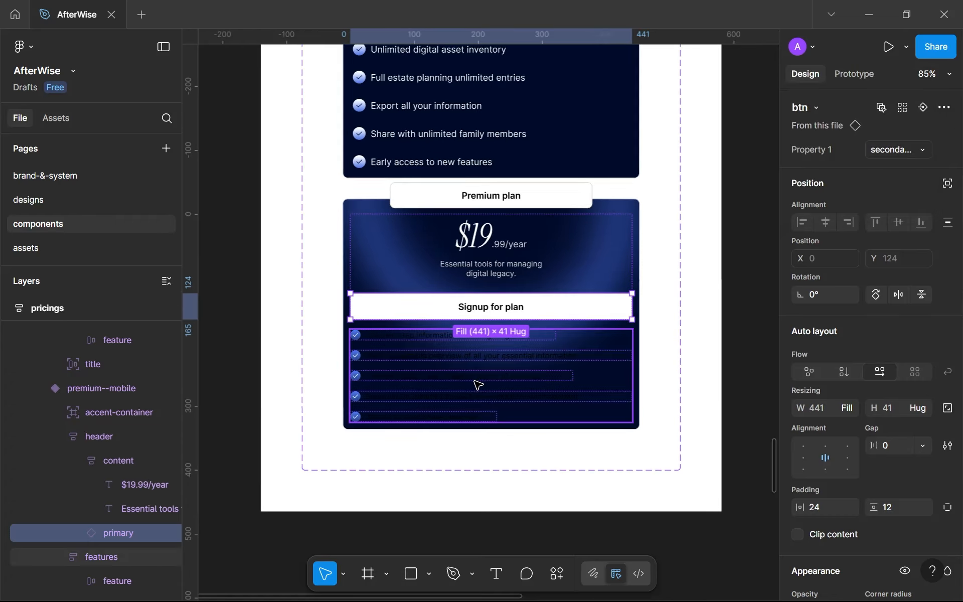
pyautogui.scroll(-5, 830, 416)
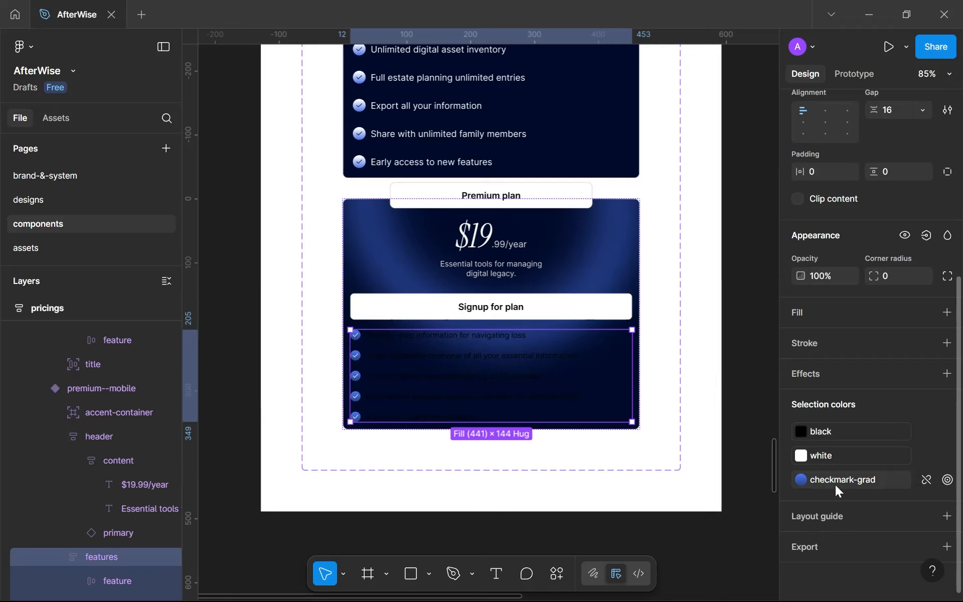
pyautogui.click(802, 480)
pyautogui.click(679, 538)
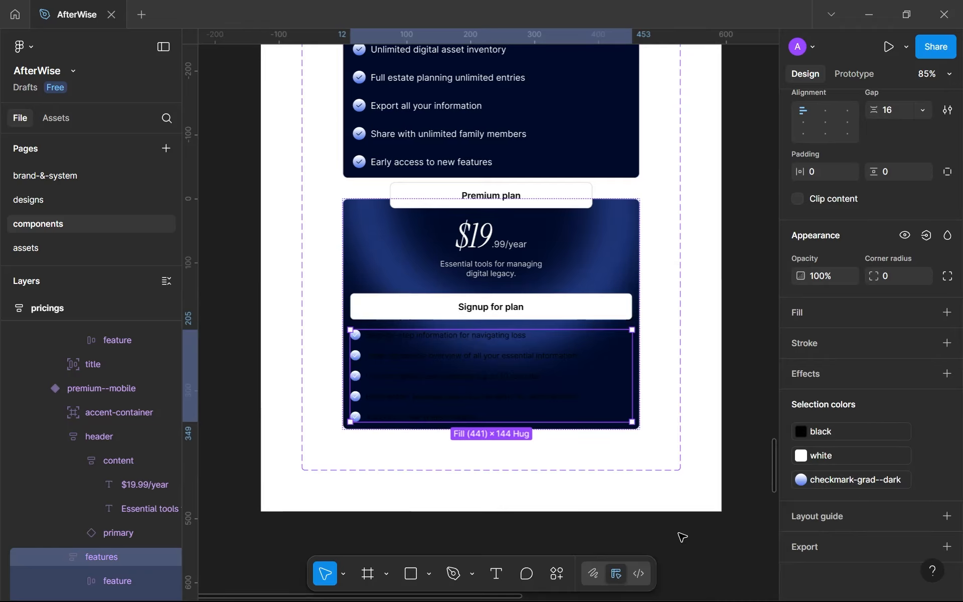
# Step: Set the checkmark color to blue--100 and the feature text color to white in the premium--mobile features list
pyautogui.scroll(2, 402, 398)
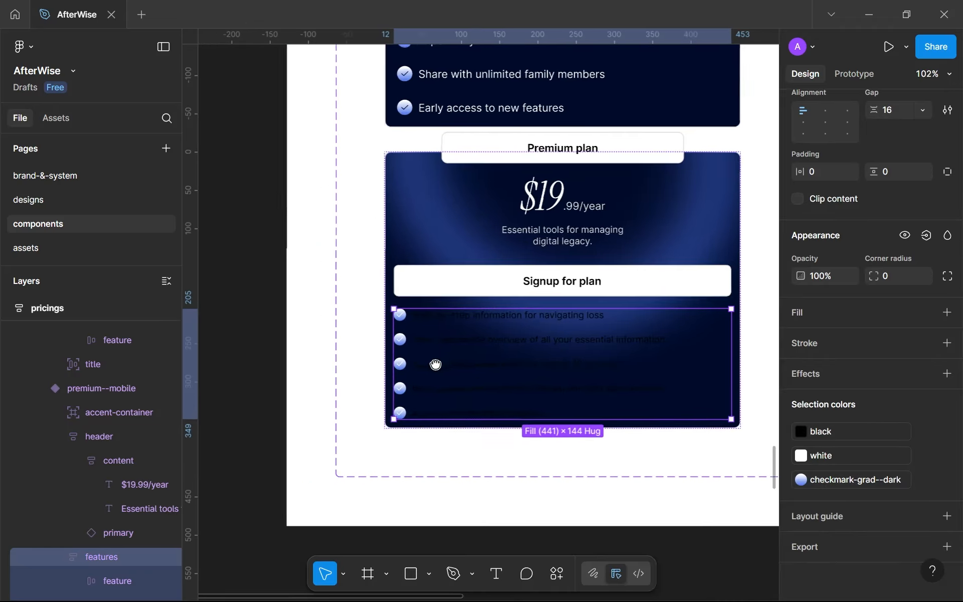
pyautogui.click(856, 457)
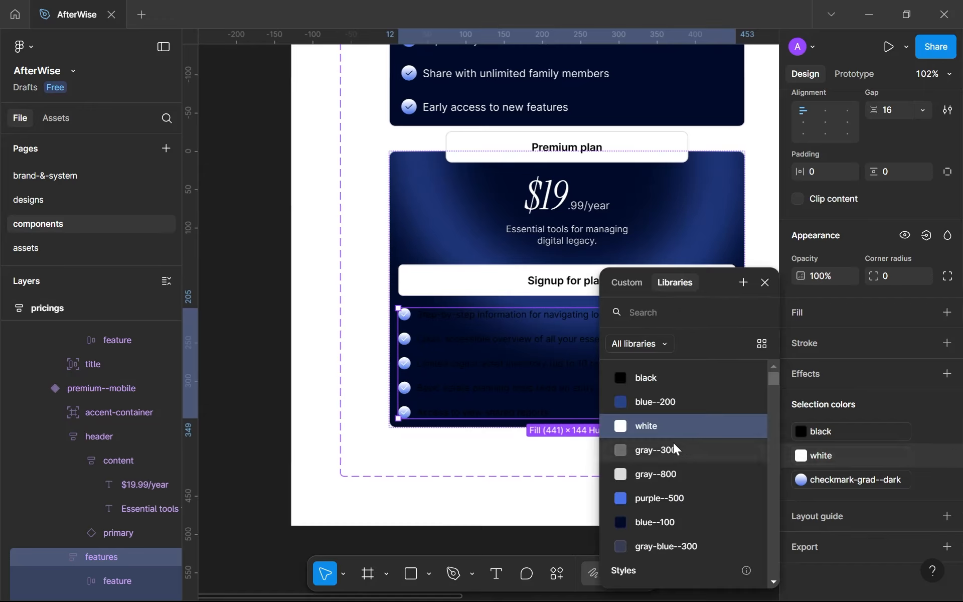
pyautogui.click(684, 524)
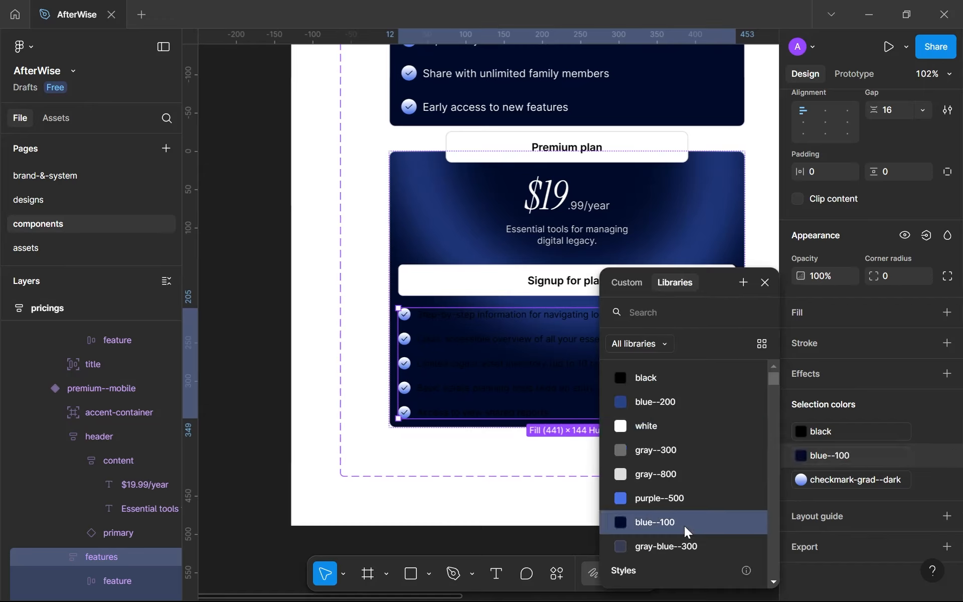
pyautogui.click(829, 434)
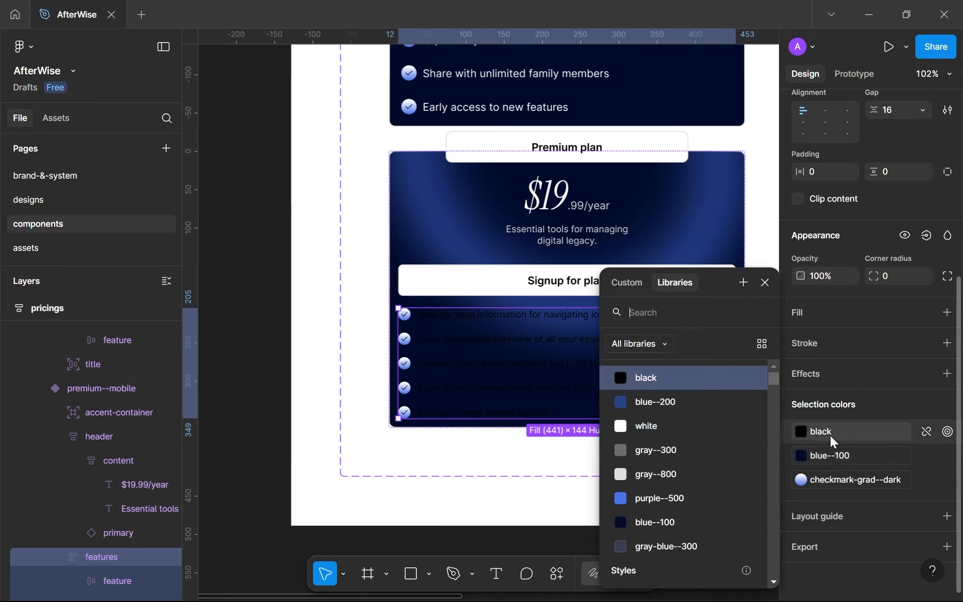
pyautogui.click(701, 427)
pyautogui.scroll(-5, 538, 484)
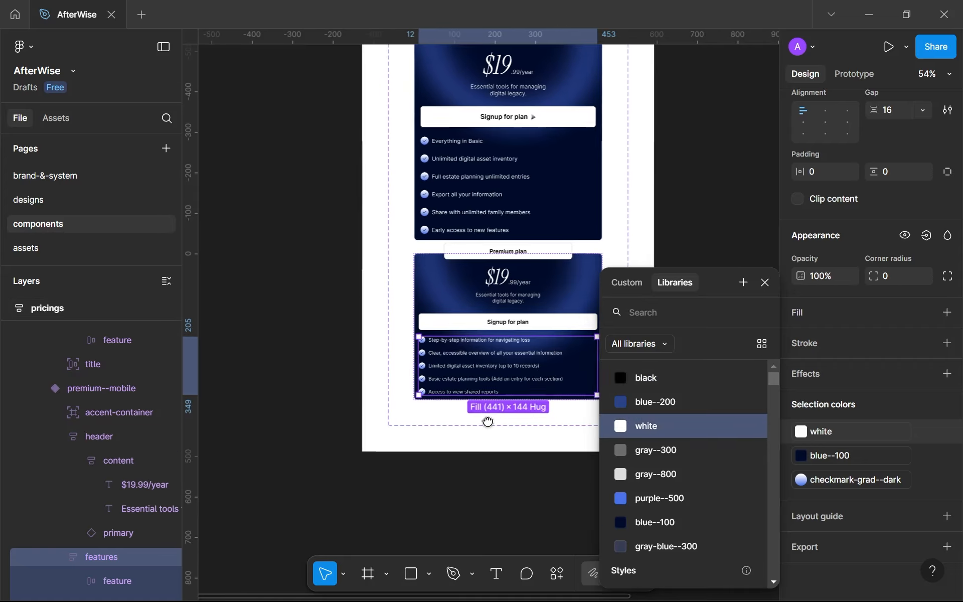
pyautogui.scroll(-3, 510, 433)
pyautogui.click(507, 415)
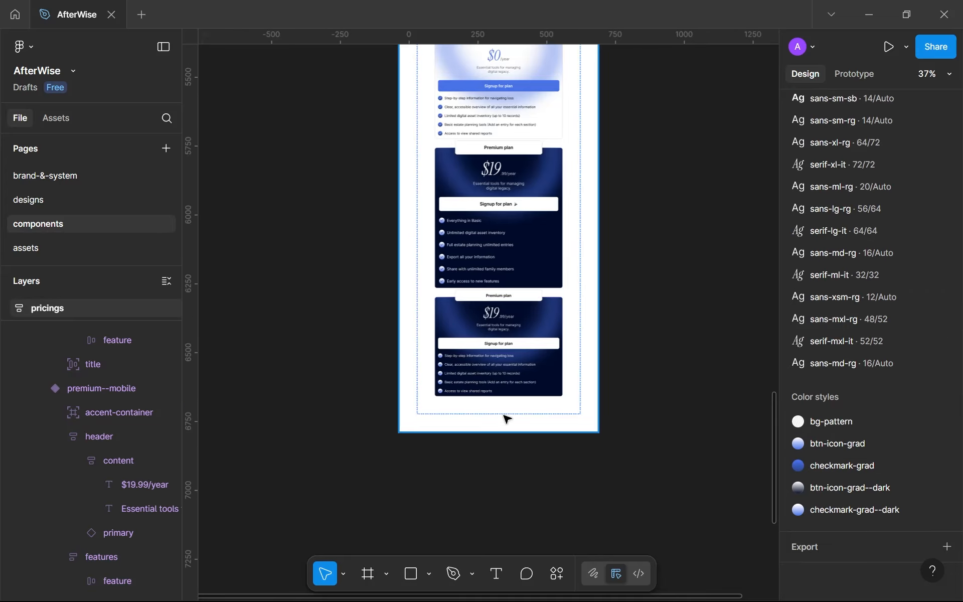
# Step: Go to the designs page and select the Basic plan pricing card in the landing-page--mobile frame
pyautogui.scroll(3, 514, 291)
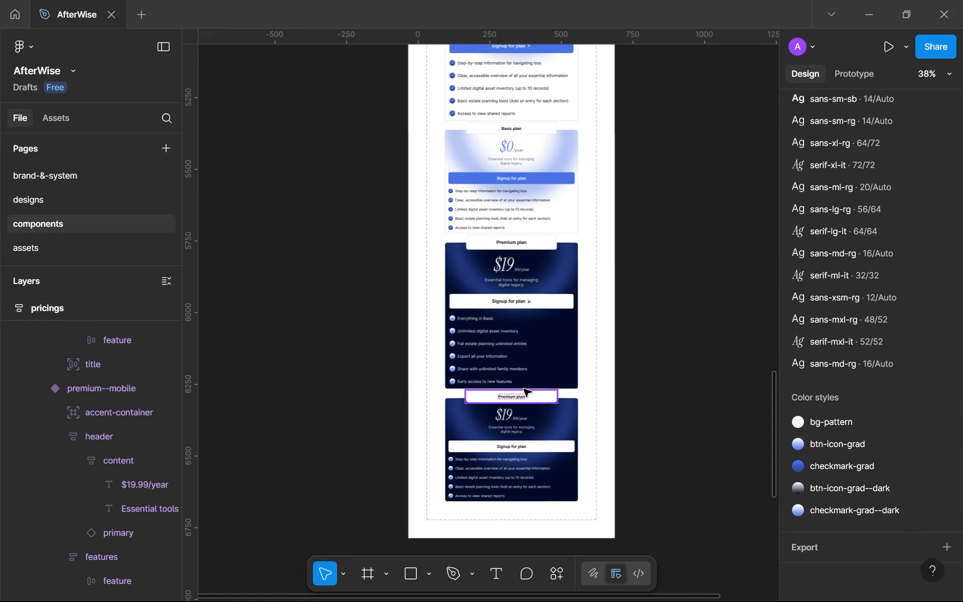
pyautogui.click(112, 198)
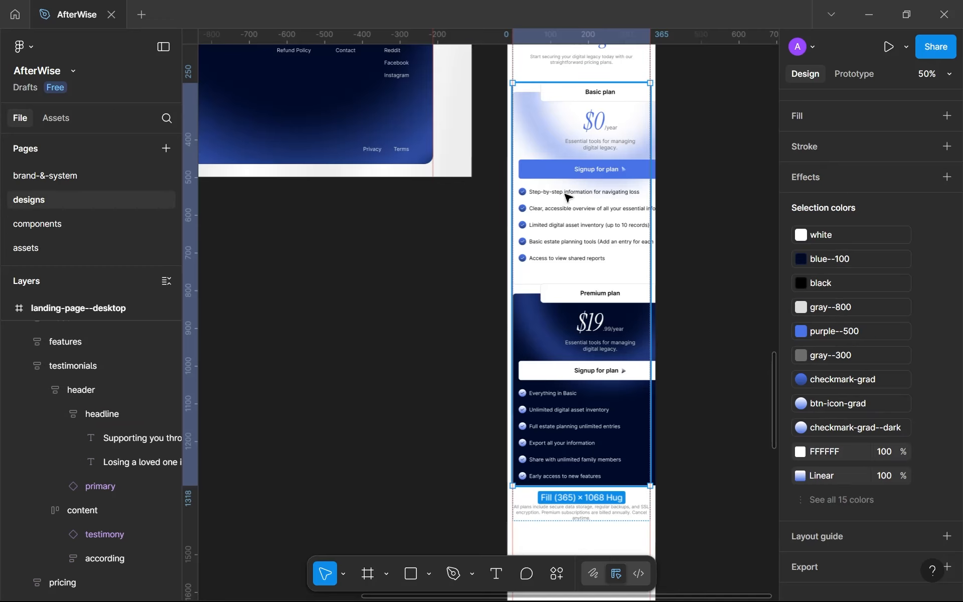
pyautogui.click(577, 180)
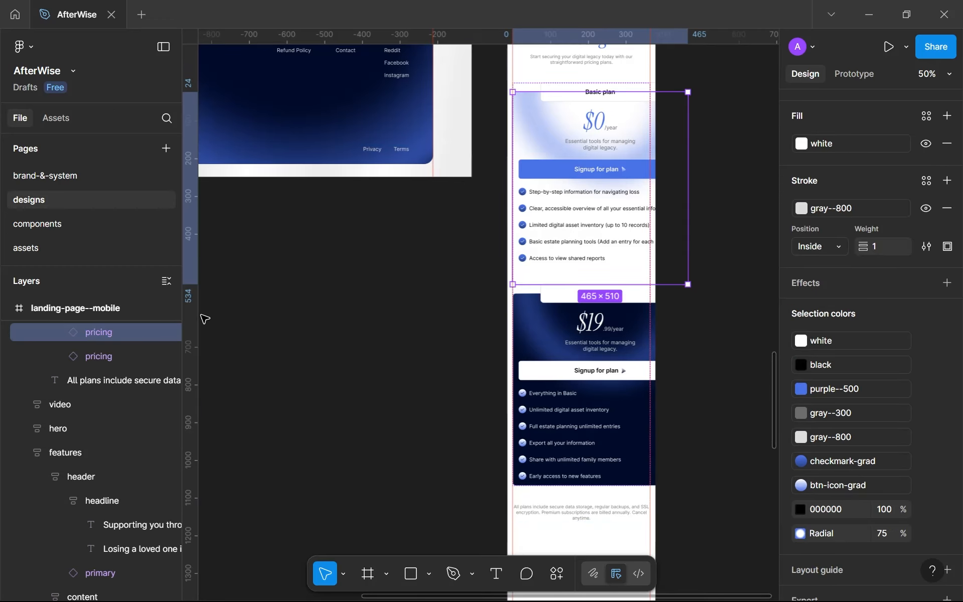
pyautogui.scroll(1, 110, 360)
pyautogui.scroll(10, 908, 156)
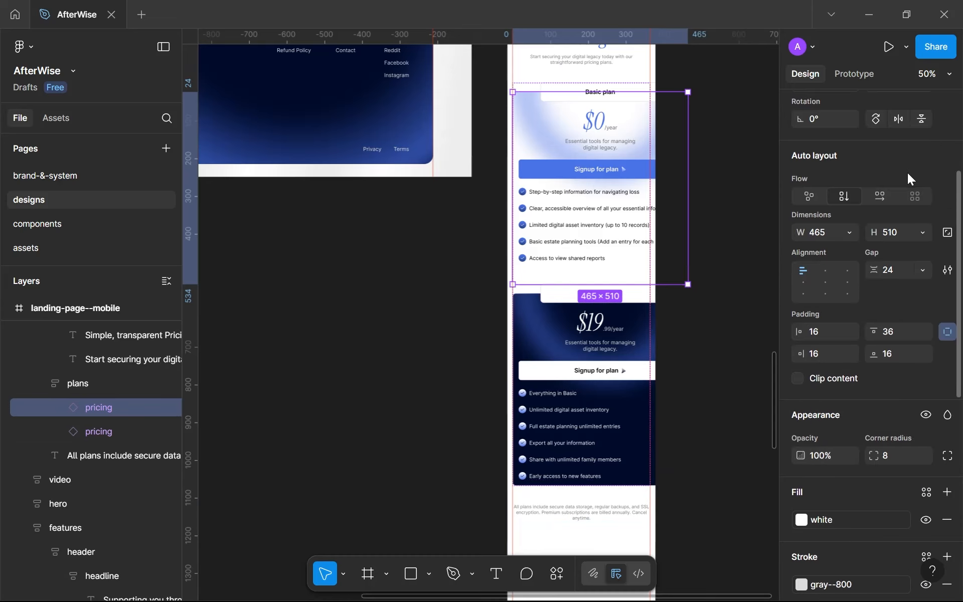
# Step: Switch the Basic plan pricing card to the basic--mobile variant and set its width to fill the container
pyautogui.scroll(1, 901, 145)
pyautogui.click(902, 152)
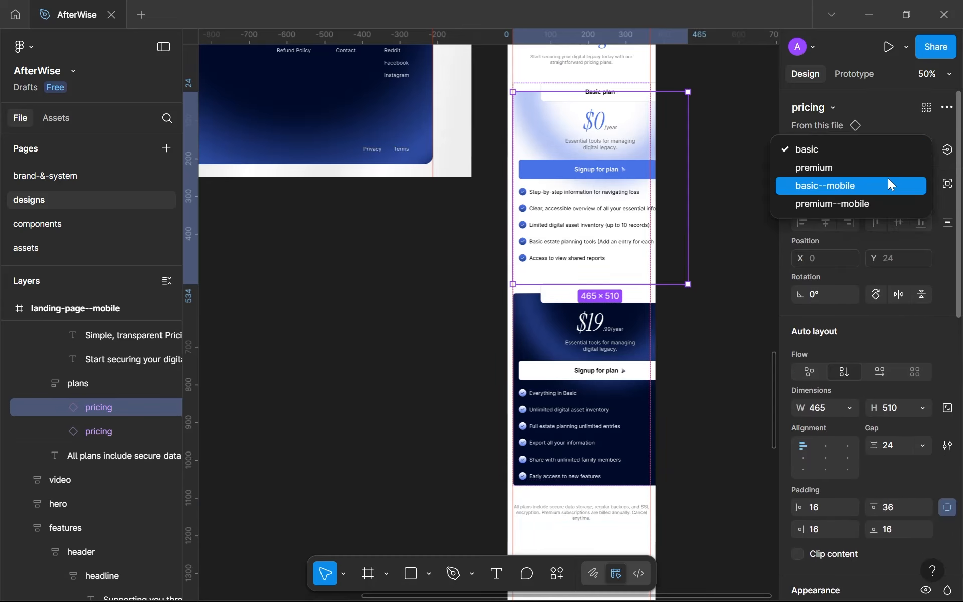
pyautogui.click(888, 182)
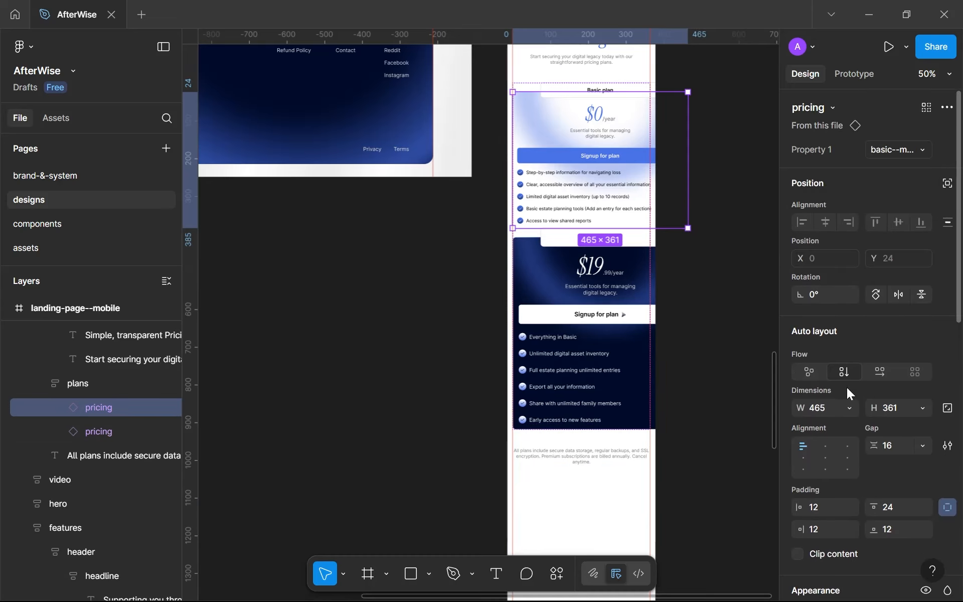
pyautogui.click(850, 409)
pyautogui.click(836, 447)
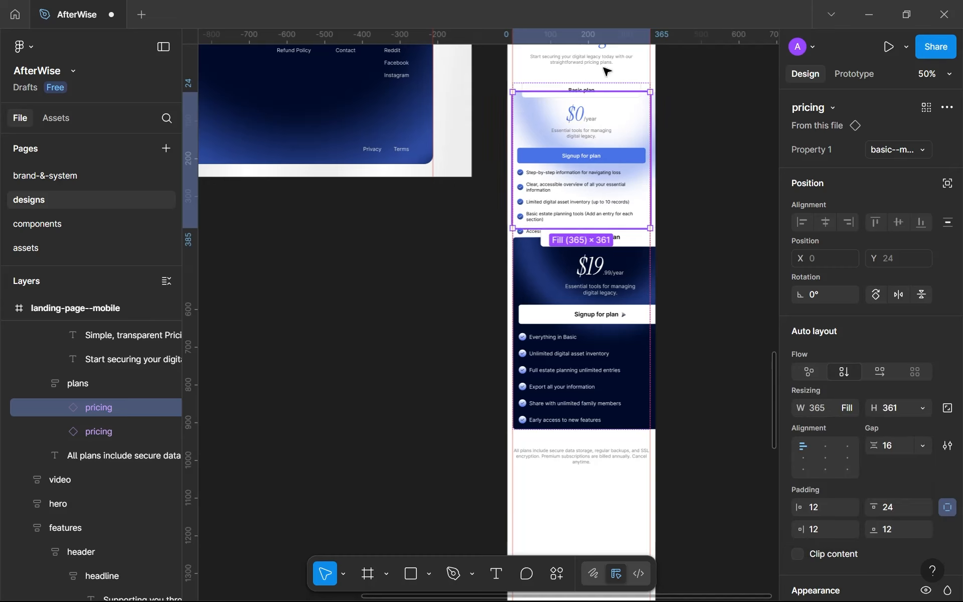
# Step: Set the Basic plan card's height to hug its contents
pyautogui.scroll(3, 603, 68)
pyautogui.scroll(-1, 611, 166)
pyautogui.moveTo(610, 138); pyautogui.dragTo(612, 40)
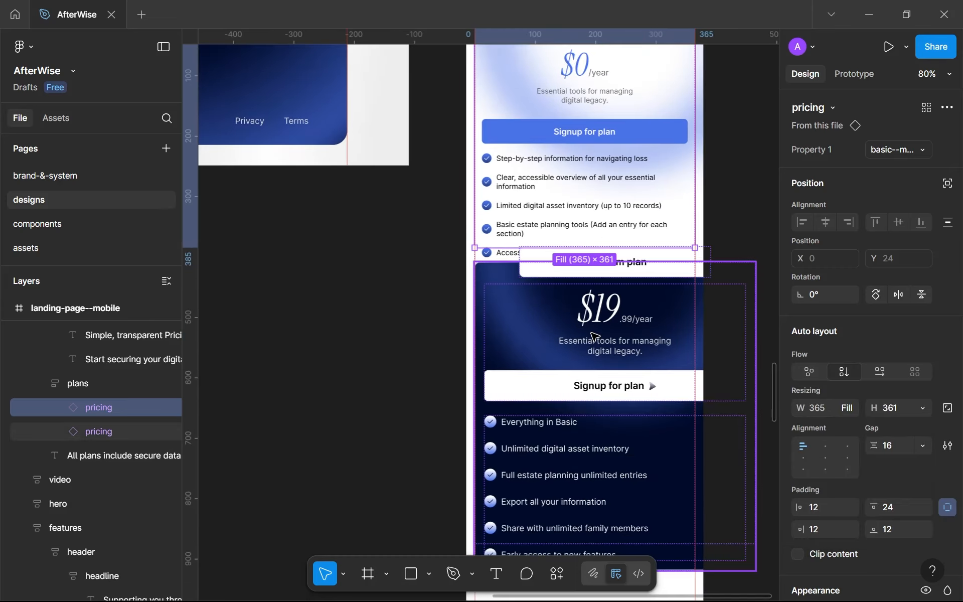
pyautogui.click(923, 407)
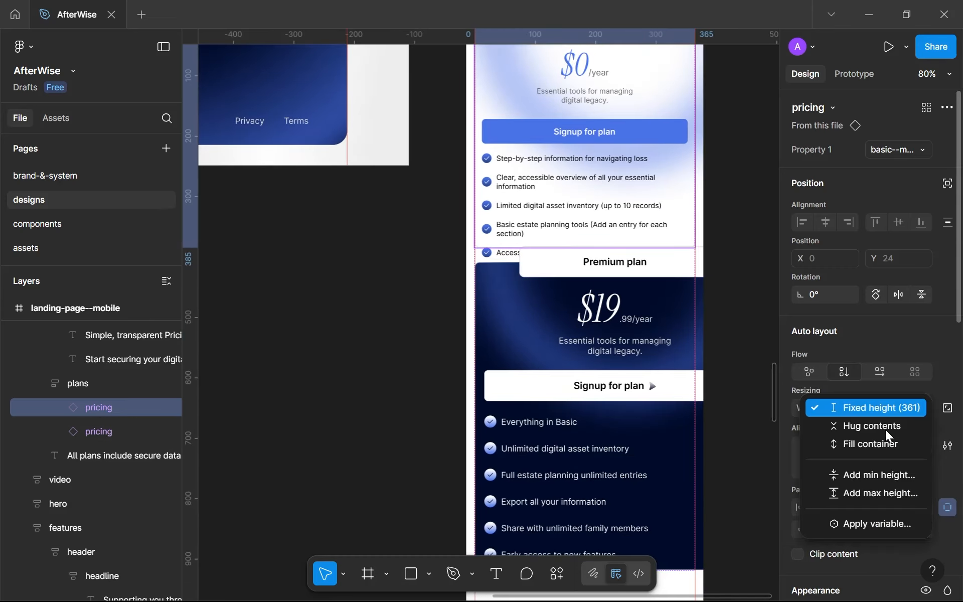
pyautogui.click(883, 434)
# Step: Switch the Premium plan card to the premium--mobile variant, filling the container's width and hugging its contents in height
pyautogui.click(619, 400)
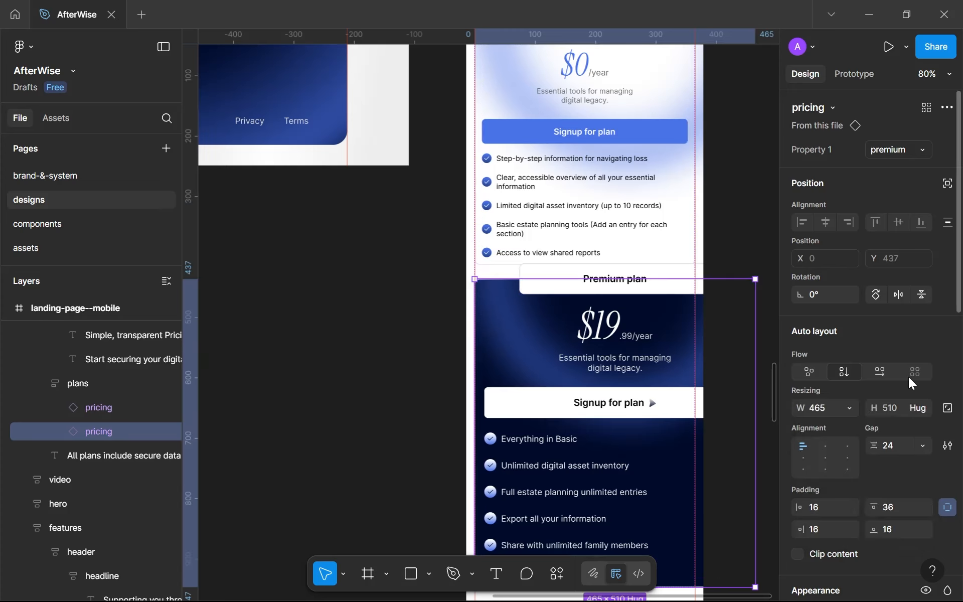
pyautogui.click(913, 150)
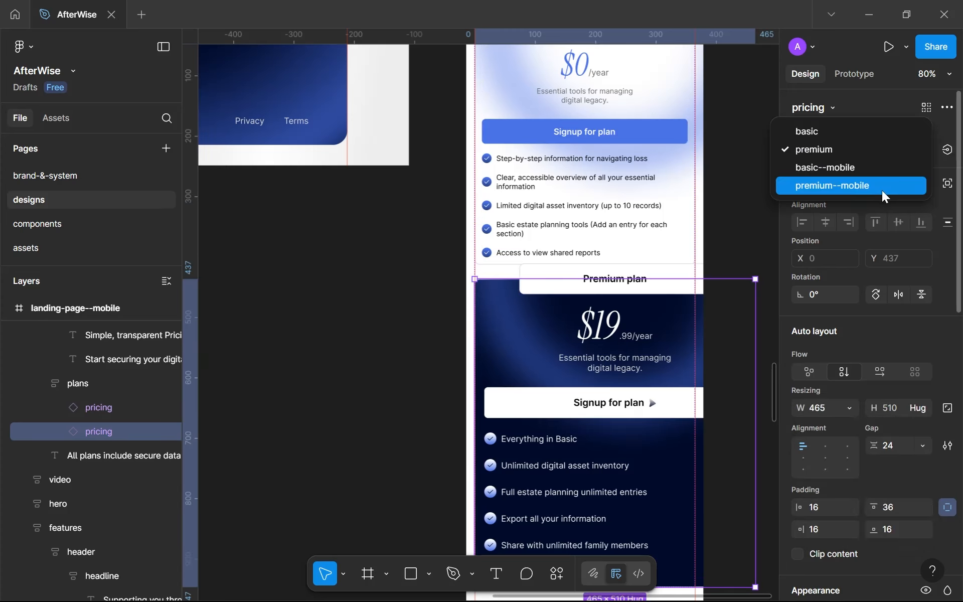
pyautogui.click(884, 186)
pyautogui.click(852, 413)
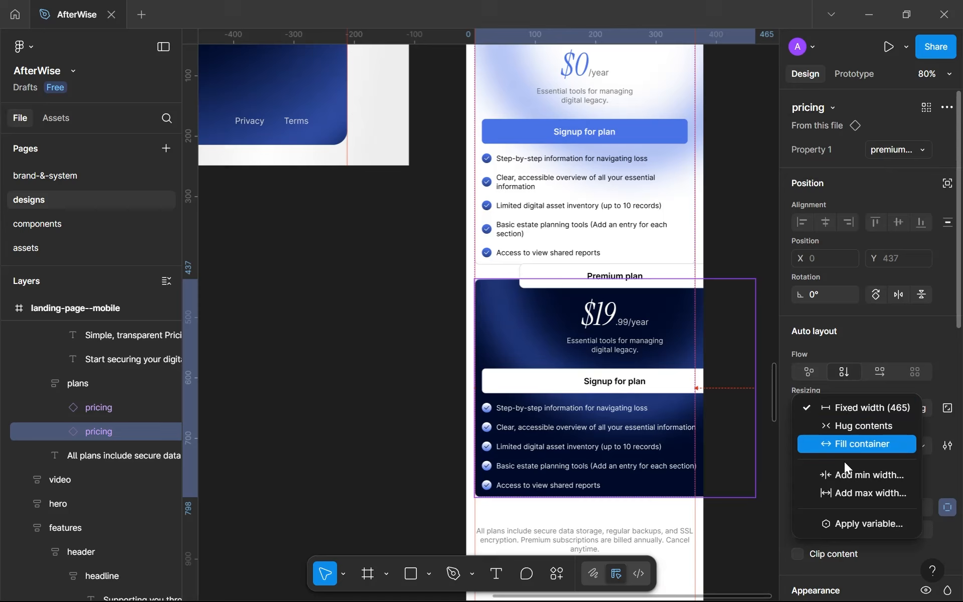
pyautogui.click(866, 442)
pyautogui.click(921, 409)
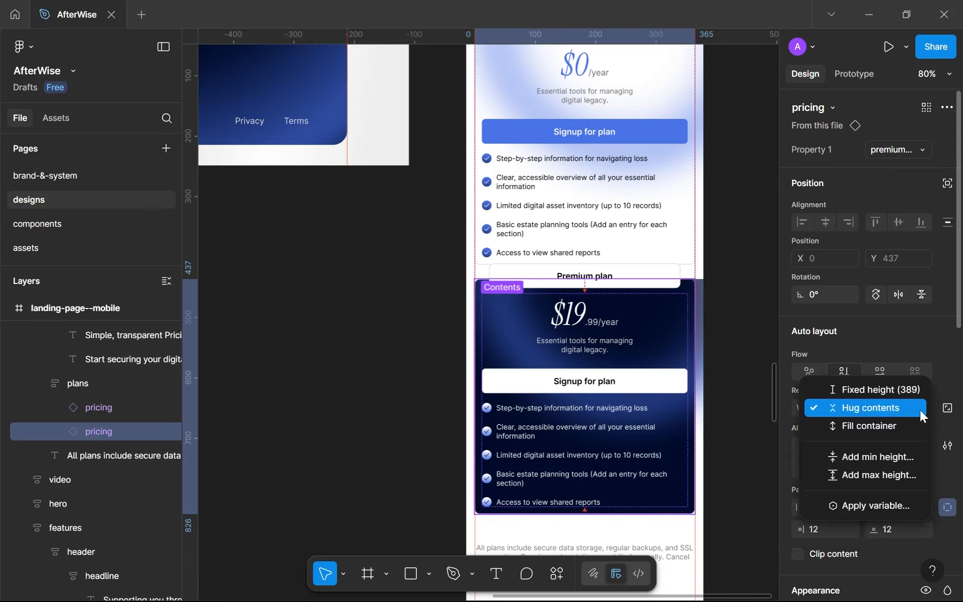
pyautogui.click(920, 413)
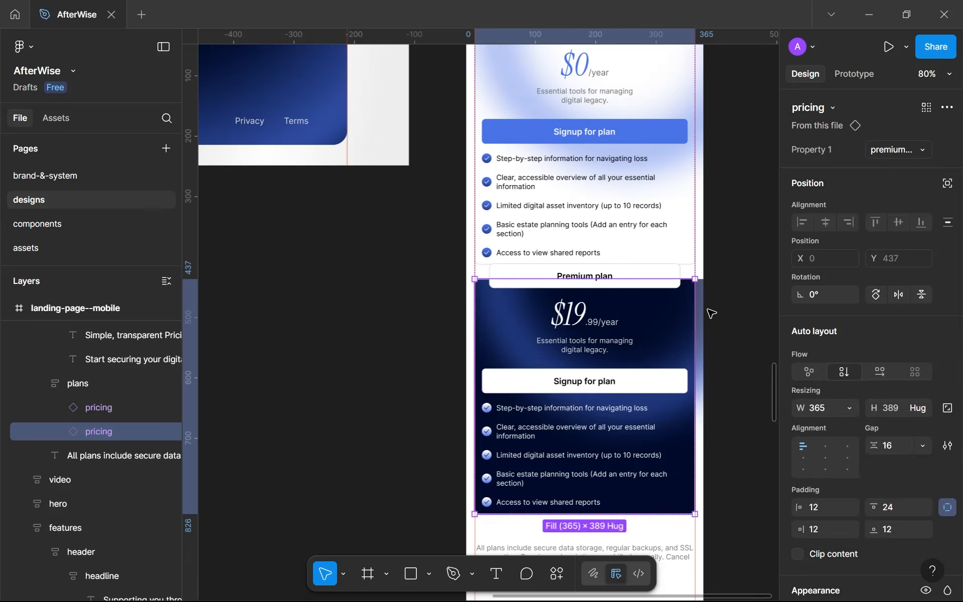
# Step: Examine how the accent-container inside the Basic plan card extends relative to the card's edges
pyautogui.scroll(-1, 658, 159)
pyautogui.moveTo(657, 158); pyautogui.dragTo(570, 284)
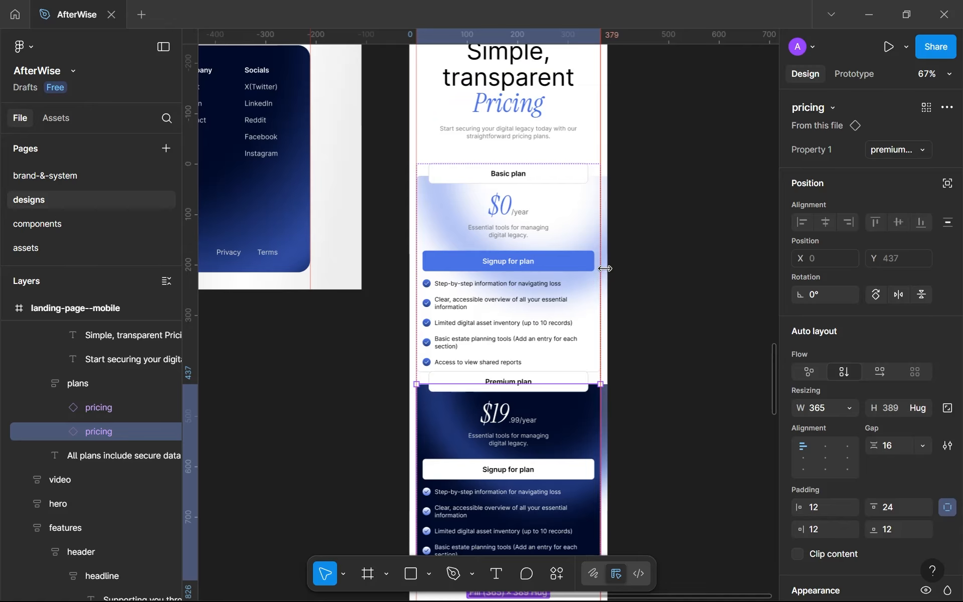
pyautogui.click(620, 266)
pyautogui.click(620, 267)
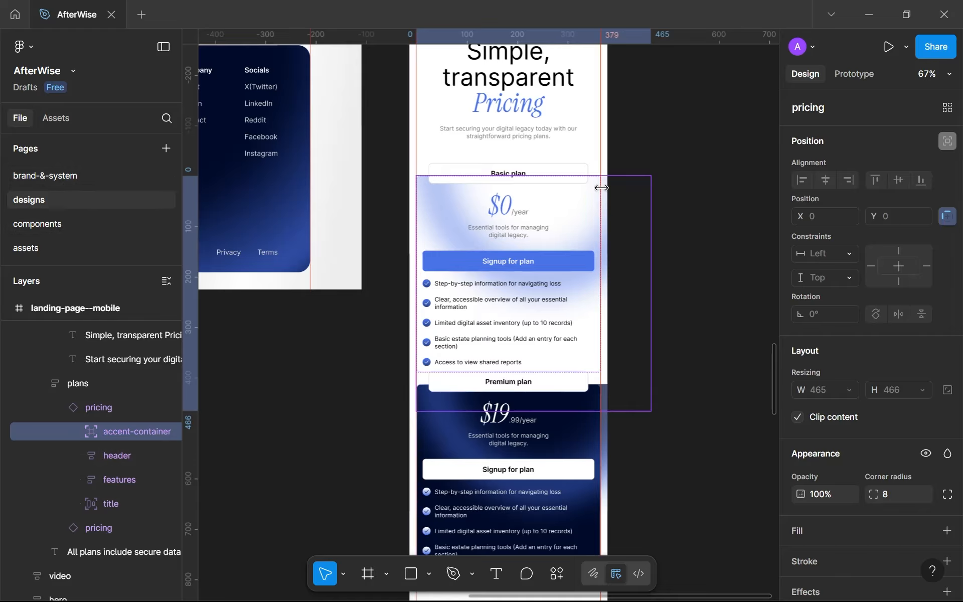
pyautogui.scroll(5, 597, 180)
pyautogui.scroll(-5, 650, 304)
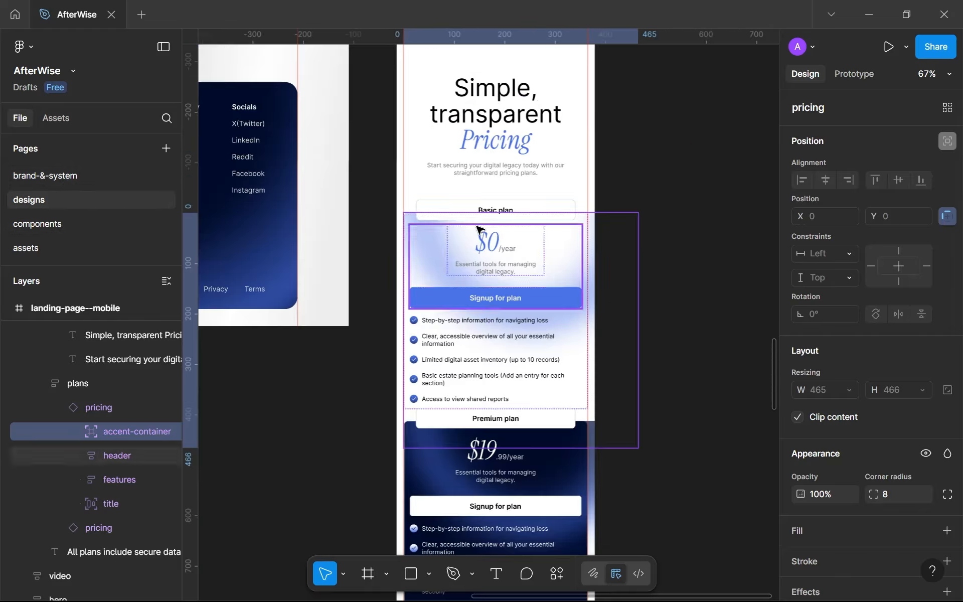
pyautogui.click(107, 405)
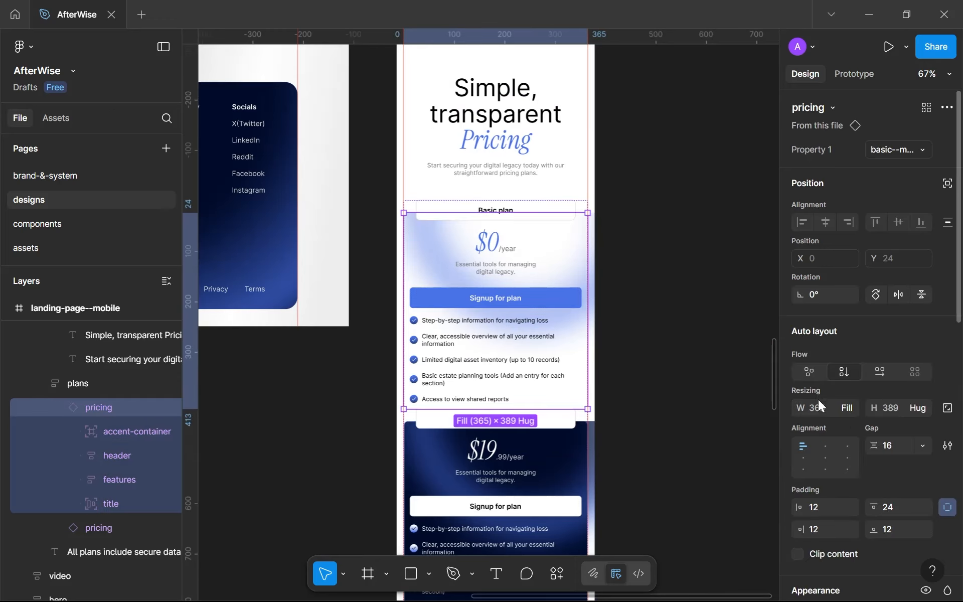
# Step: Open the components page and locate the pricing component's variants
pyautogui.click(120, 226)
pyautogui.scroll(2, 449, 369)
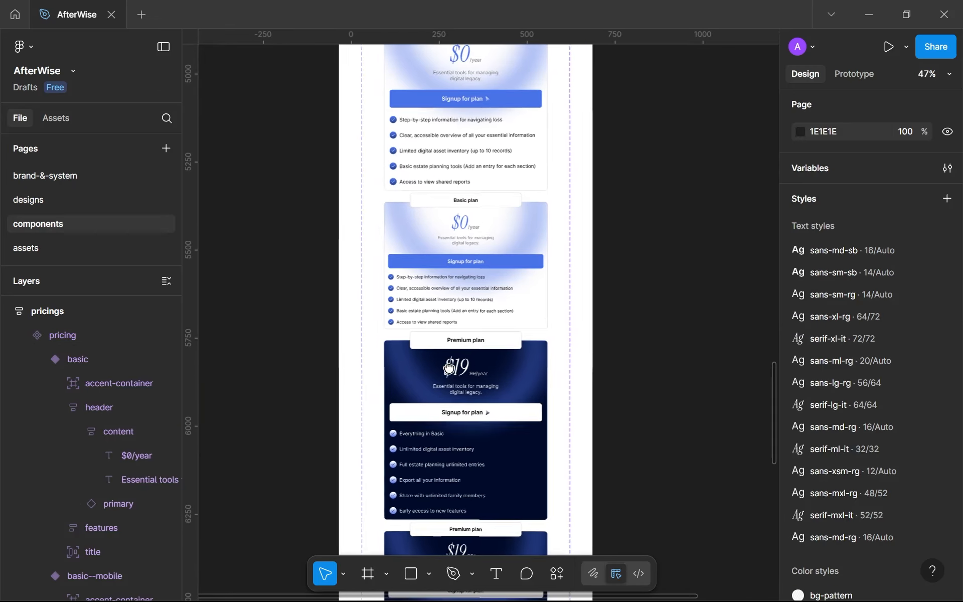
pyautogui.scroll(-2, 449, 369)
# Step: Try setting the premium variant's accent-container width to 365, and undo the change
pyautogui.moveTo(461, 425); pyautogui.dragTo(481, 276)
pyautogui.doubleClick(481, 276)
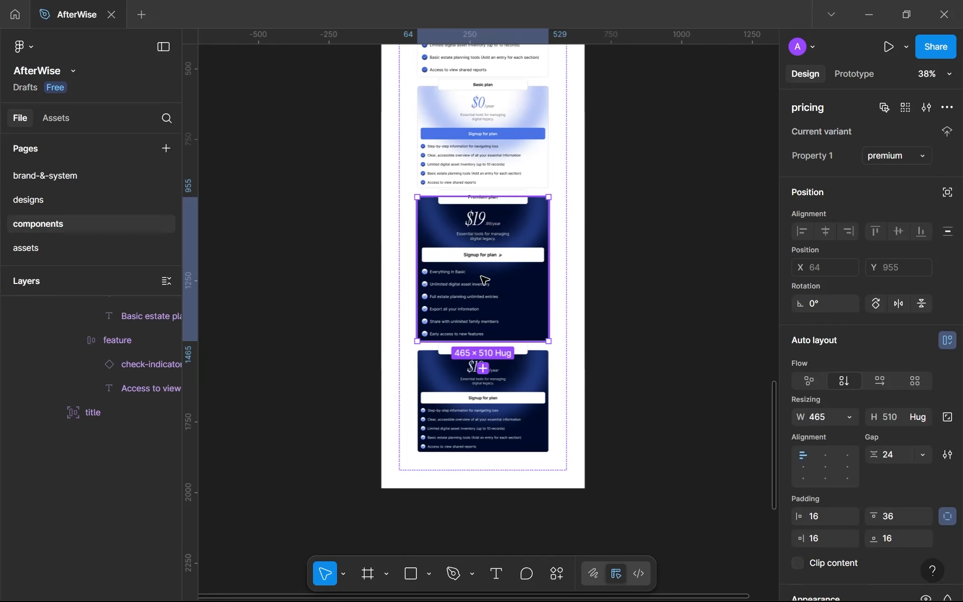
pyautogui.click(100, 483)
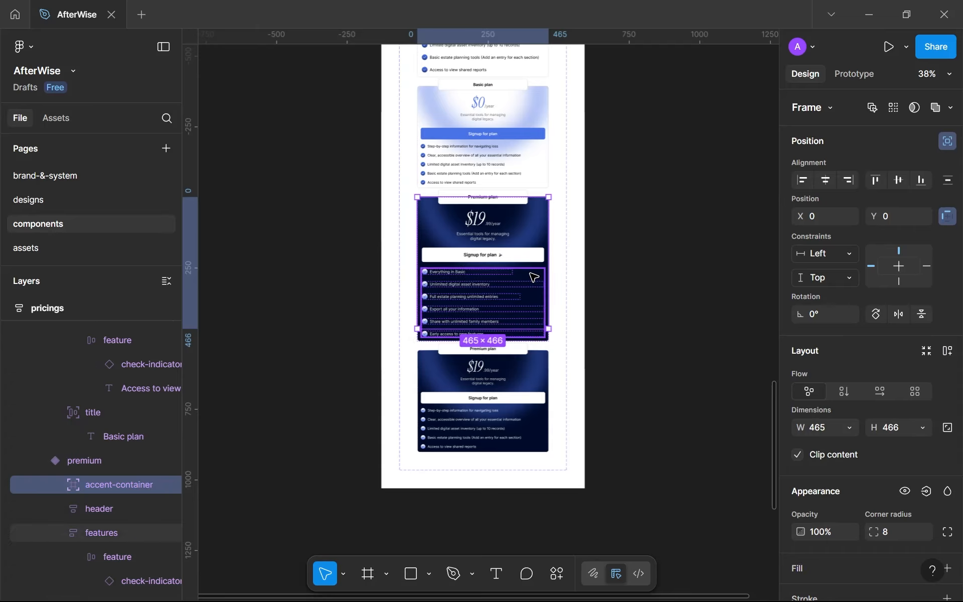
pyautogui.scroll(1, 592, 265)
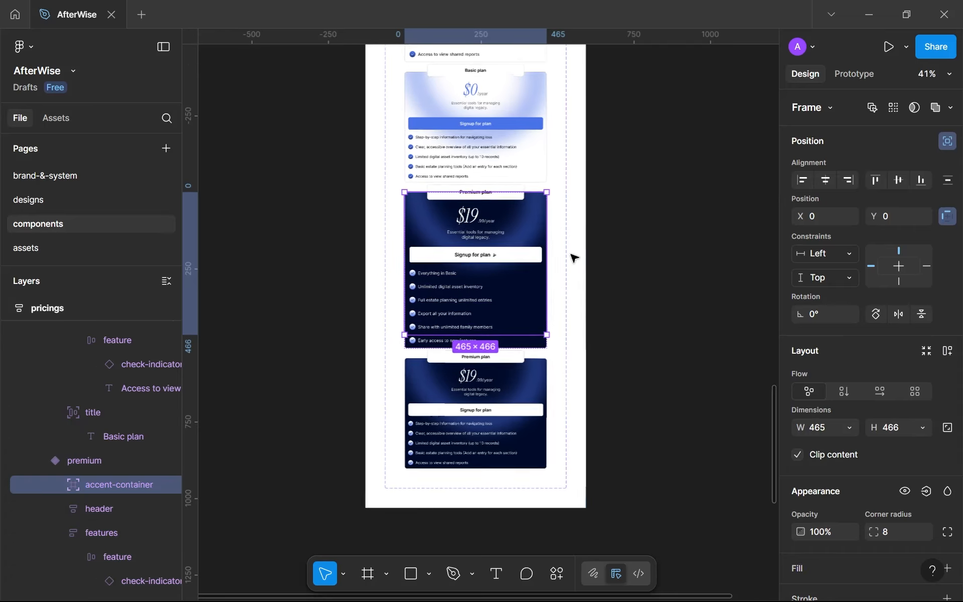
pyautogui.scroll(1, 575, 258)
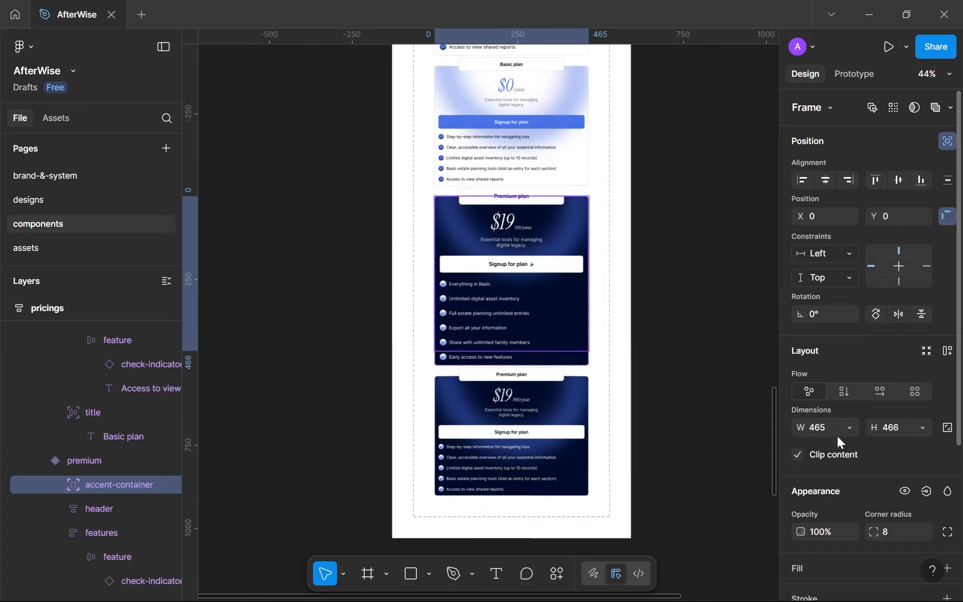
pyautogui.click(848, 428)
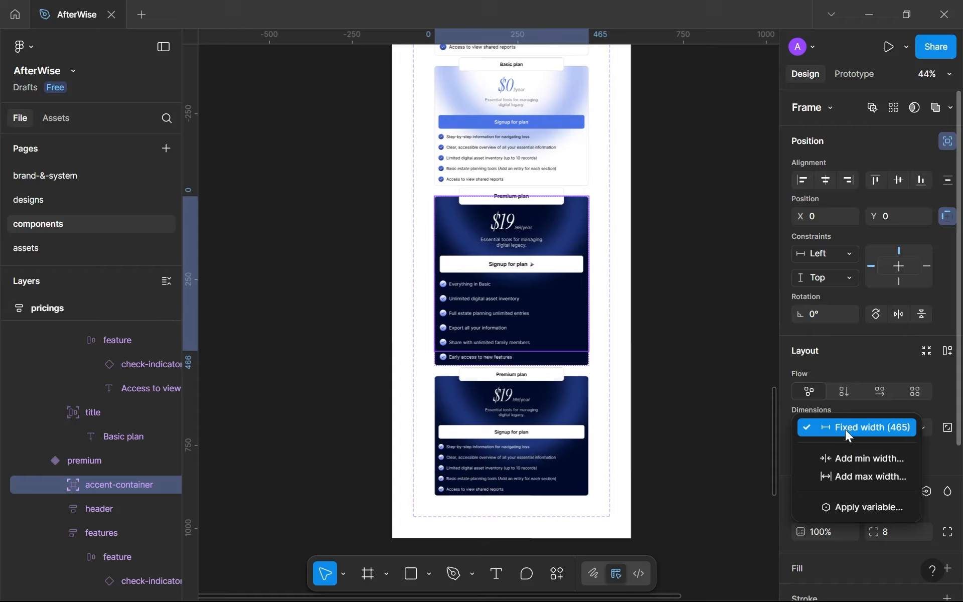
pyautogui.click(846, 431)
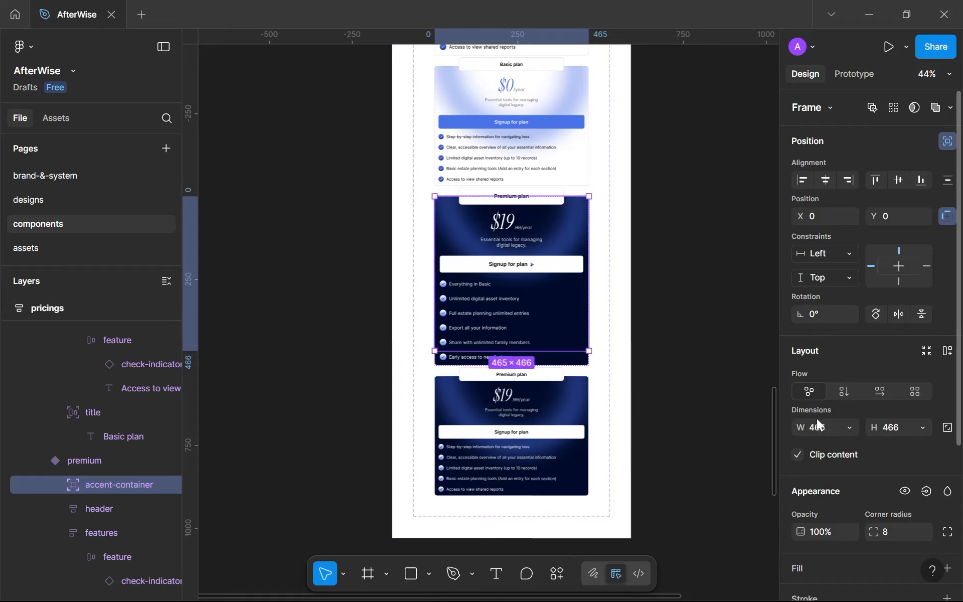
pyautogui.write('365')
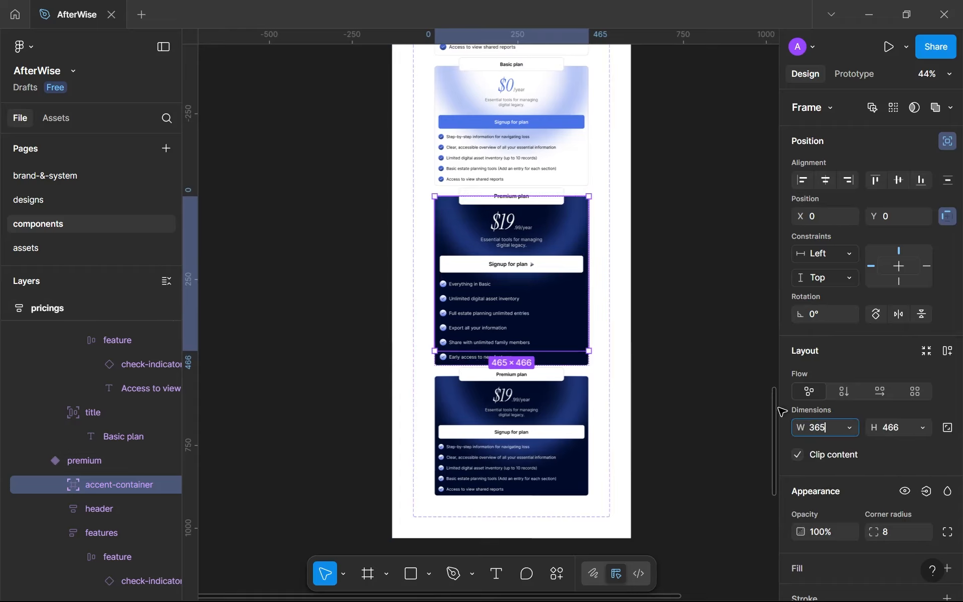
pyautogui.click(533, 424)
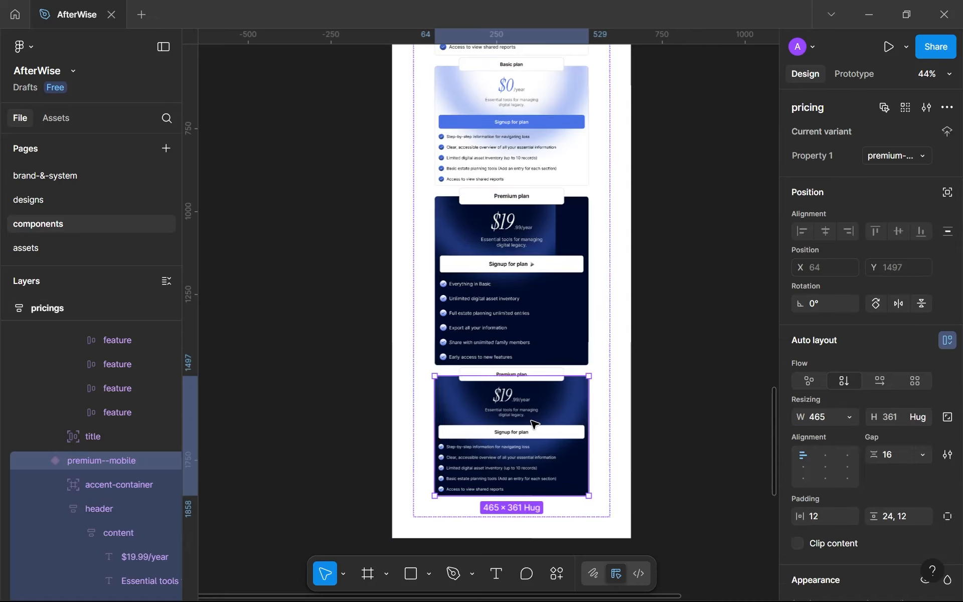
pyautogui.hotkey('ctrl', 'z')
pyautogui.hotkey('ctrl', 'z')
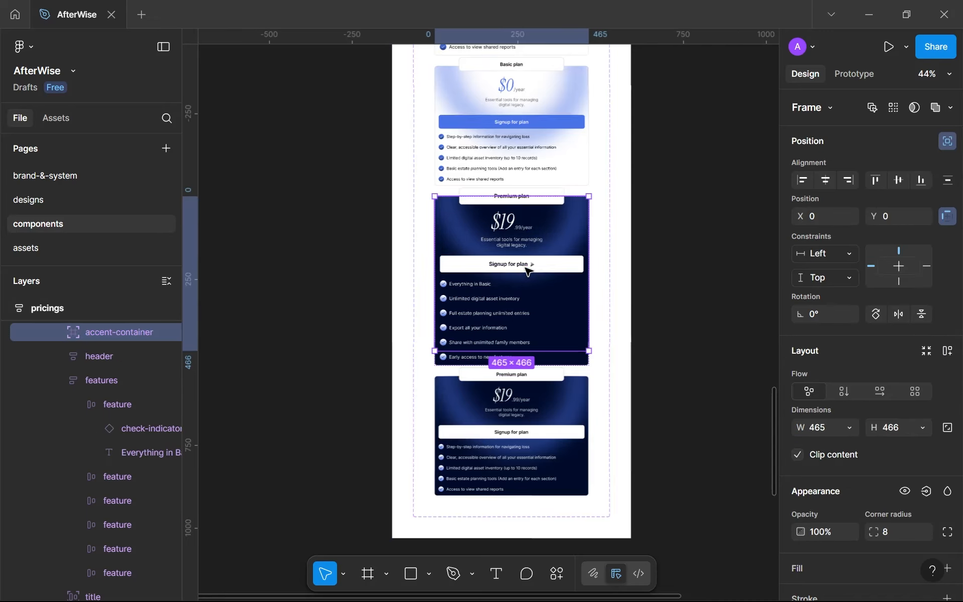
# Step: Set the premium--mobile variant's accent-container width to 365 and narrow the variant itself to about 368
pyautogui.click(566, 423)
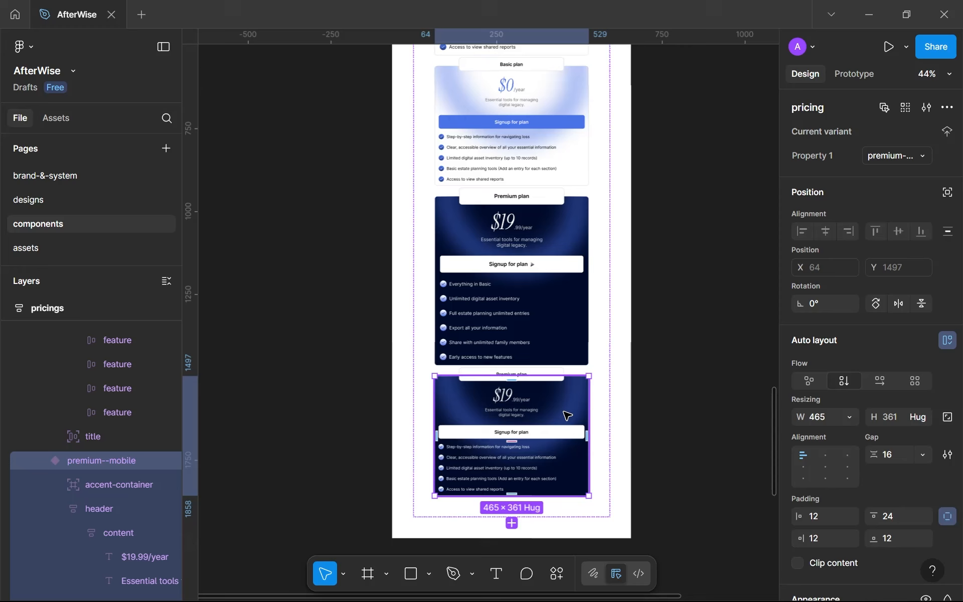
pyautogui.doubleClick(566, 416)
pyautogui.click(126, 485)
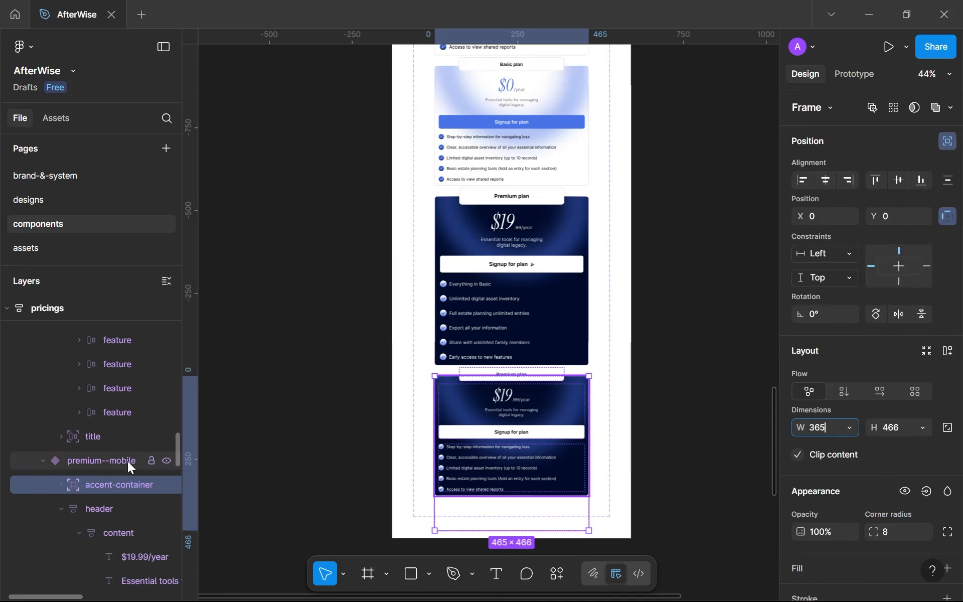
pyautogui.click(101, 470)
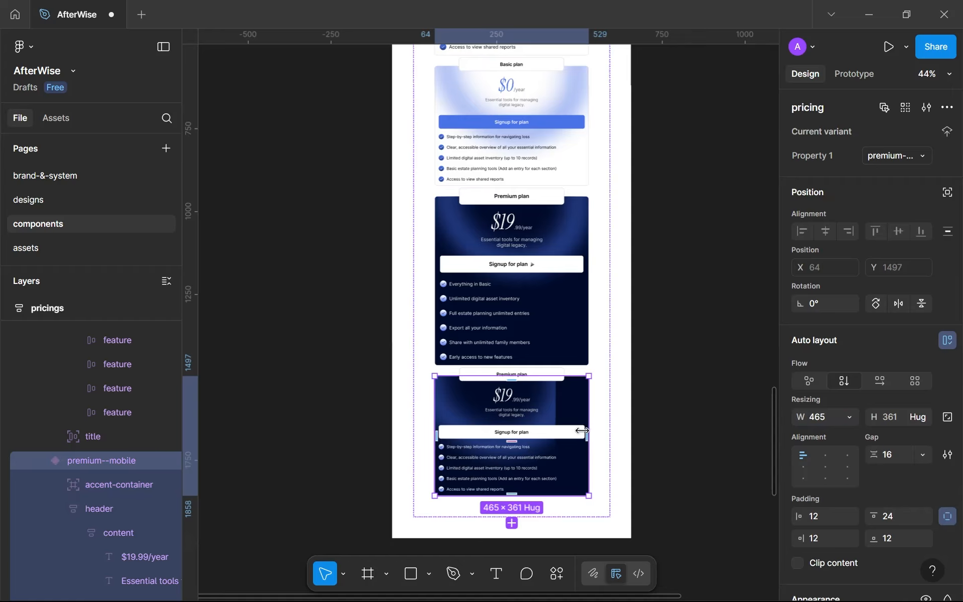
pyautogui.moveTo(582, 431); pyautogui.dragTo(560, 424)
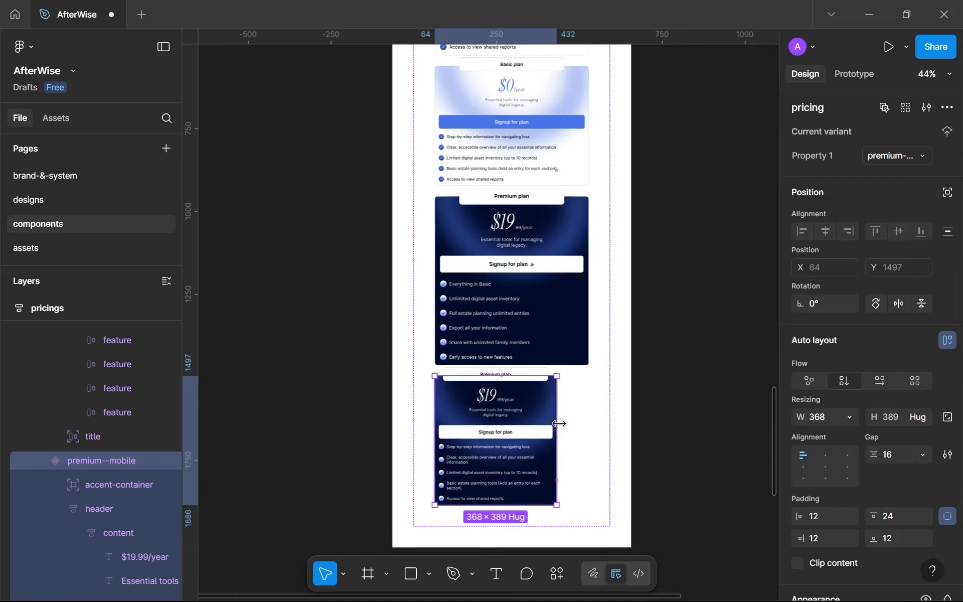
pyautogui.scroll(-1, 554, 316)
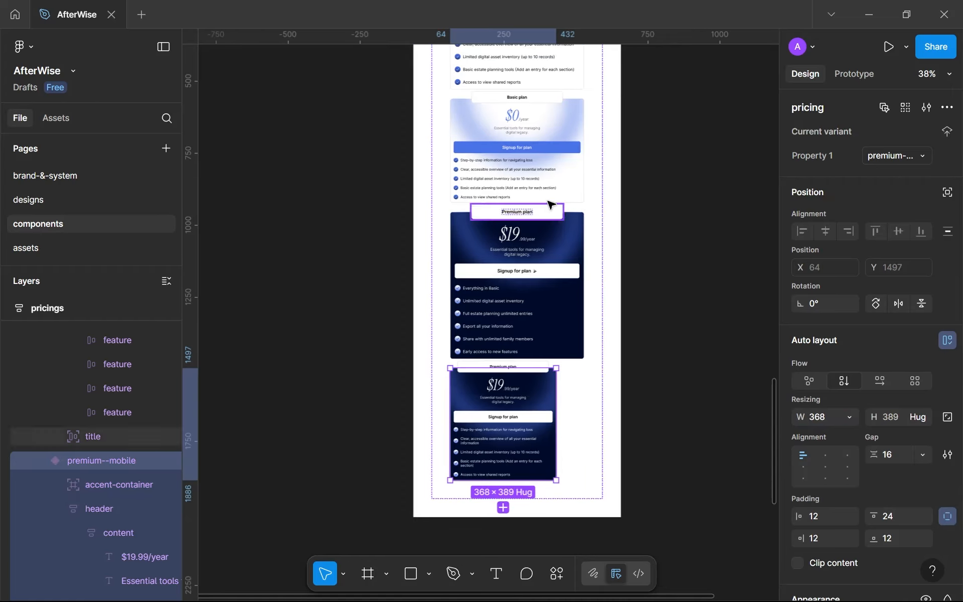
# Step: Set the width of the basic--mobile variant's accent-container to 365
pyautogui.moveTo(550, 204); pyautogui.dragTo(551, 342)
pyautogui.scroll(2, 551, 341)
pyautogui.click(561, 284)
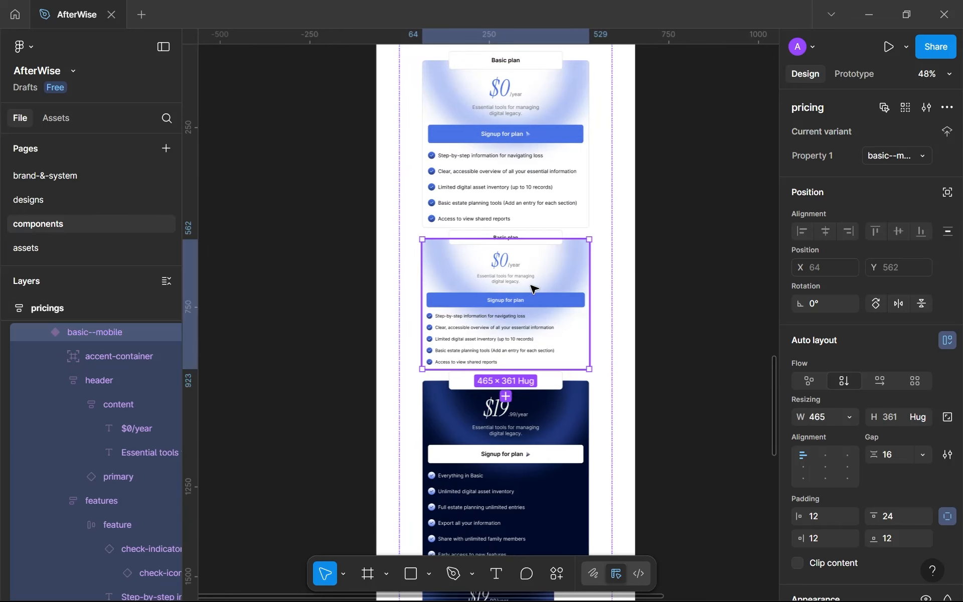
pyautogui.click(118, 358)
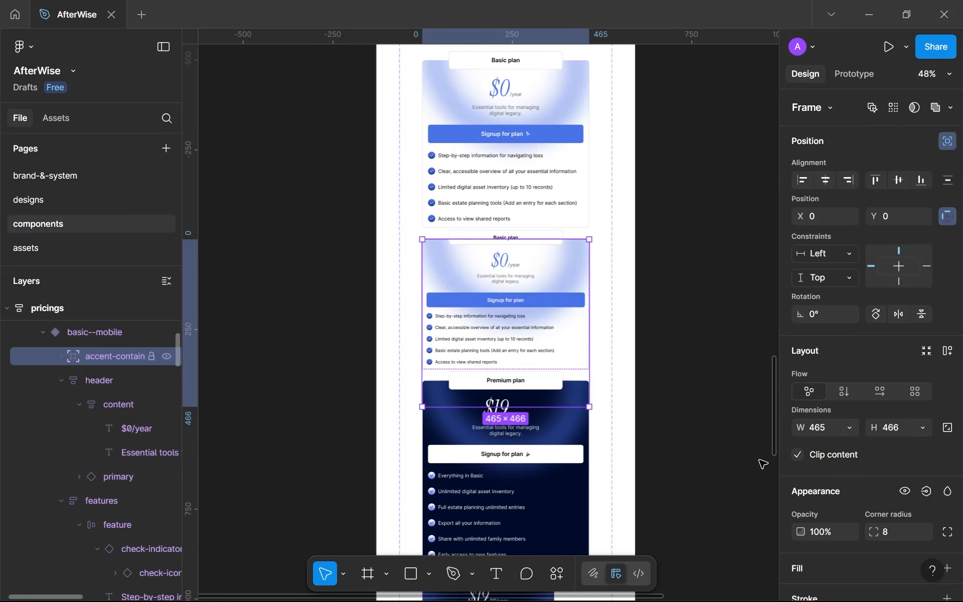
pyautogui.click(830, 428)
pyautogui.write('365')
pyautogui.press('Return')
# Step: Narrow the basic--mobile variant to a width of 365 and return to the designs page
pyautogui.click(542, 292)
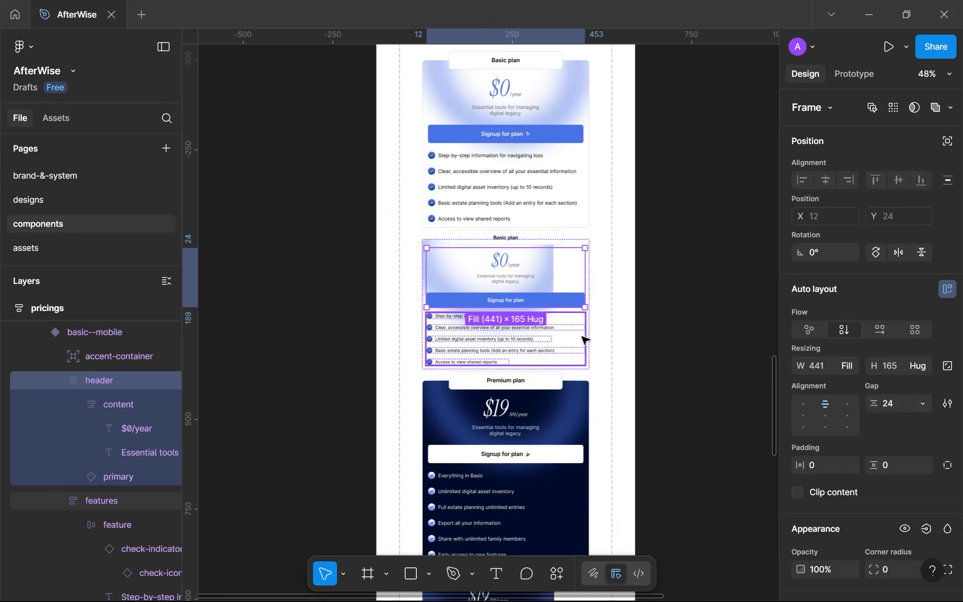
pyautogui.click(116, 338)
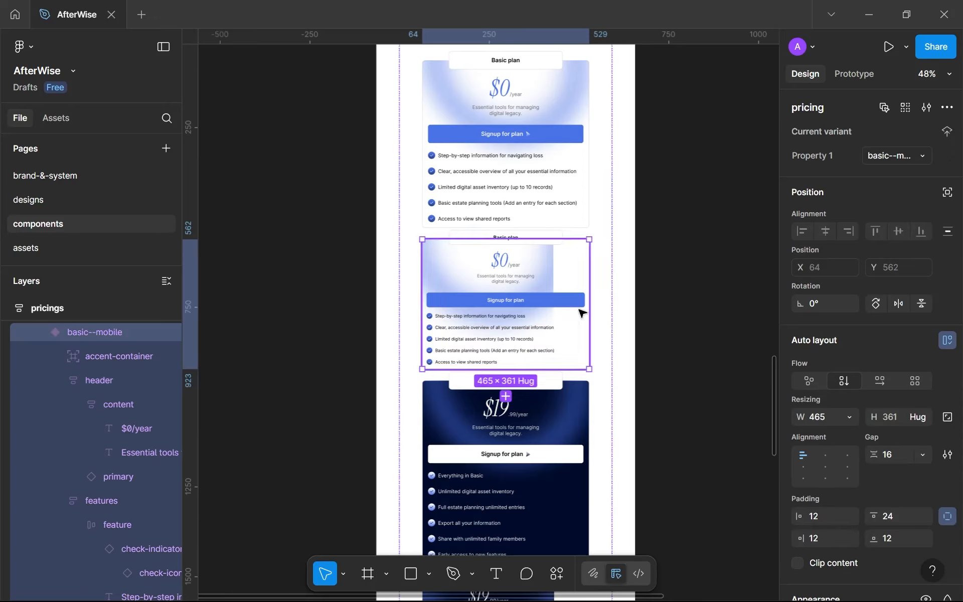
pyautogui.moveTo(590, 301); pyautogui.dragTo(552, 286)
pyautogui.scroll(5, 555, 296)
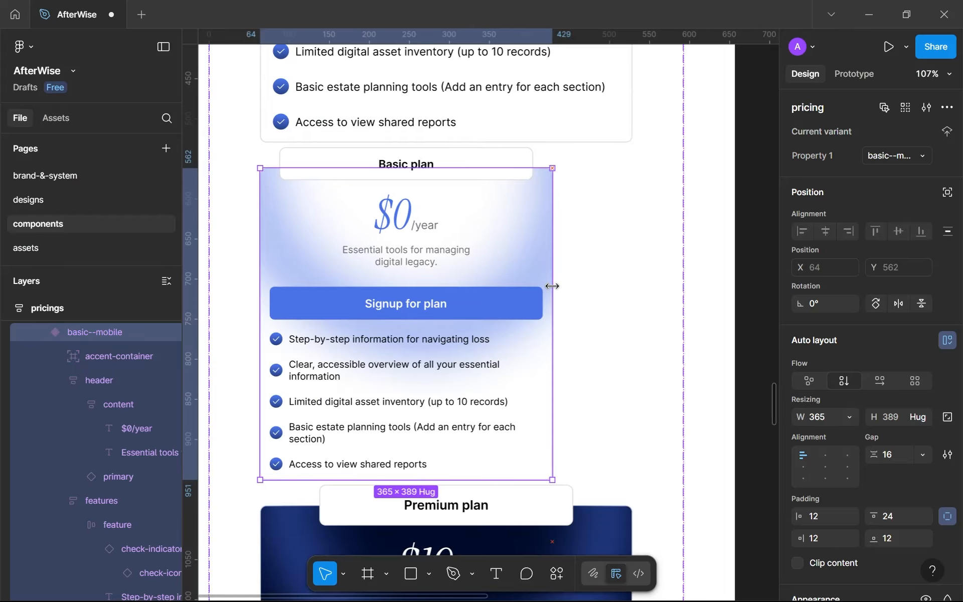
pyautogui.click(145, 201)
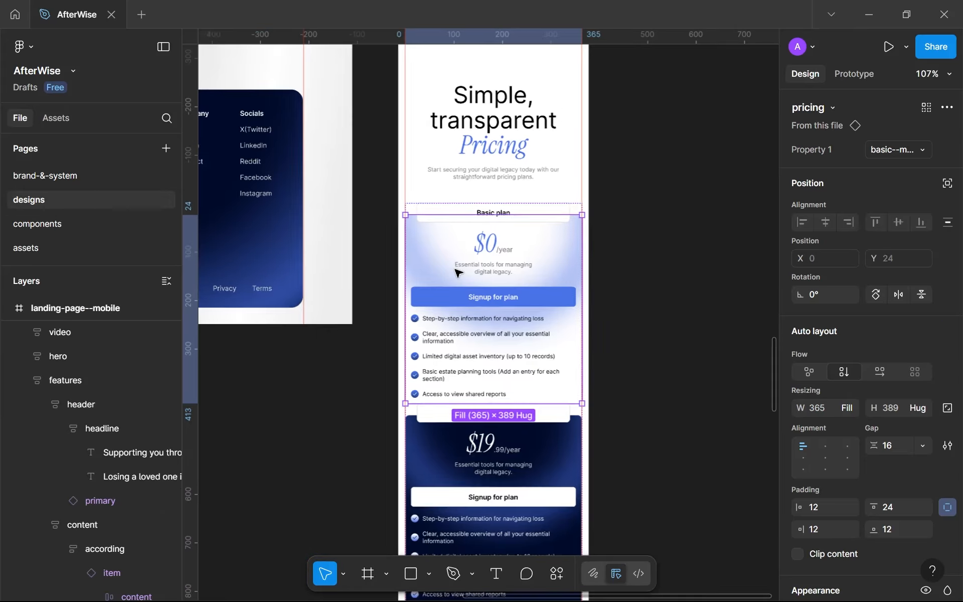
# Step: Look over the resized basic and premium pricing cards in the mobile landing page's pricing section
pyautogui.moveTo(505, 399); pyautogui.dragTo(503, 303)
pyautogui.scroll(2, 516, 353)
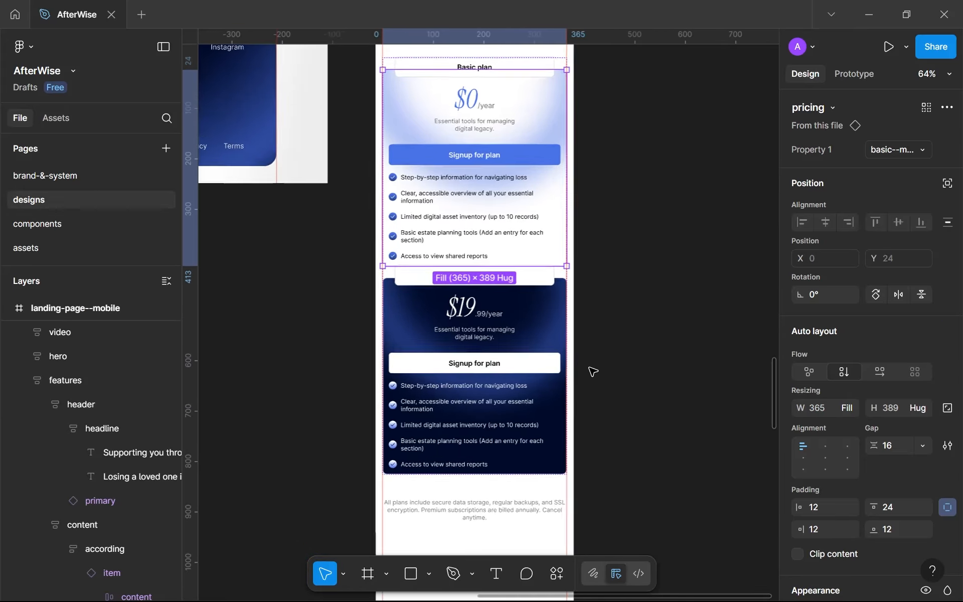
pyautogui.scroll(4, 551, 333)
pyautogui.moveTo(551, 333); pyautogui.dragTo(498, 326)
pyautogui.scroll(5, 516, 346)
pyautogui.hscroll(1, 540, 363)
pyautogui.click(557, 346)
pyautogui.scroll(-6, 557, 346)
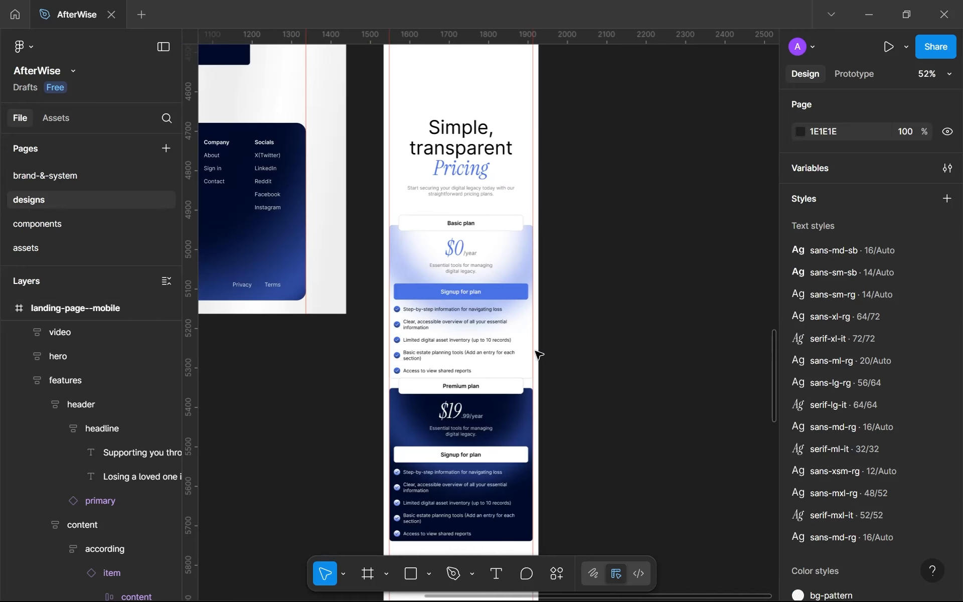
# Step: Increase the gap between the two cards in the mobile plans frame, trying 32 and 40 and settling on 48
pyautogui.click(482, 327)
pyautogui.click(481, 327)
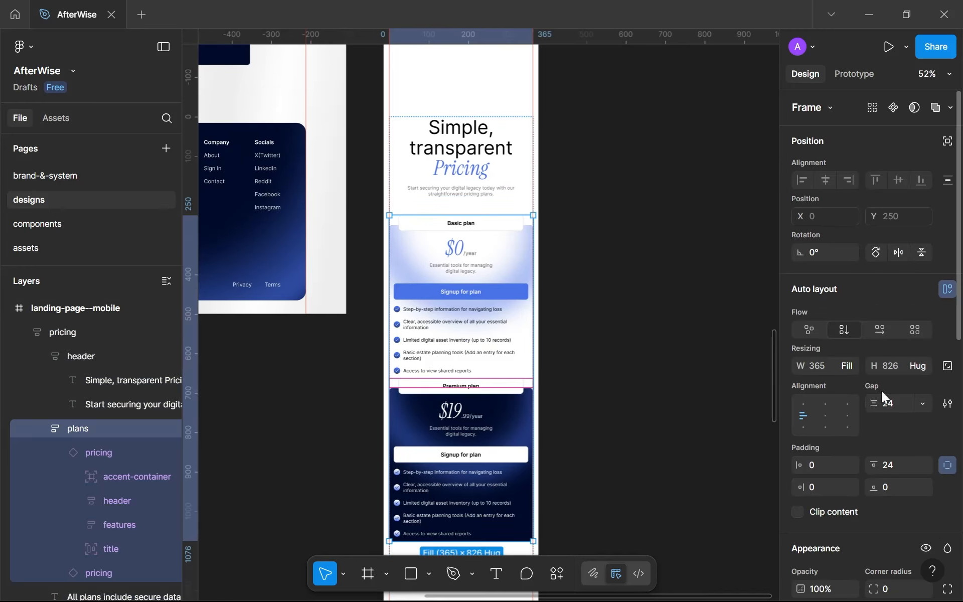
pyautogui.scroll(4, 509, 336)
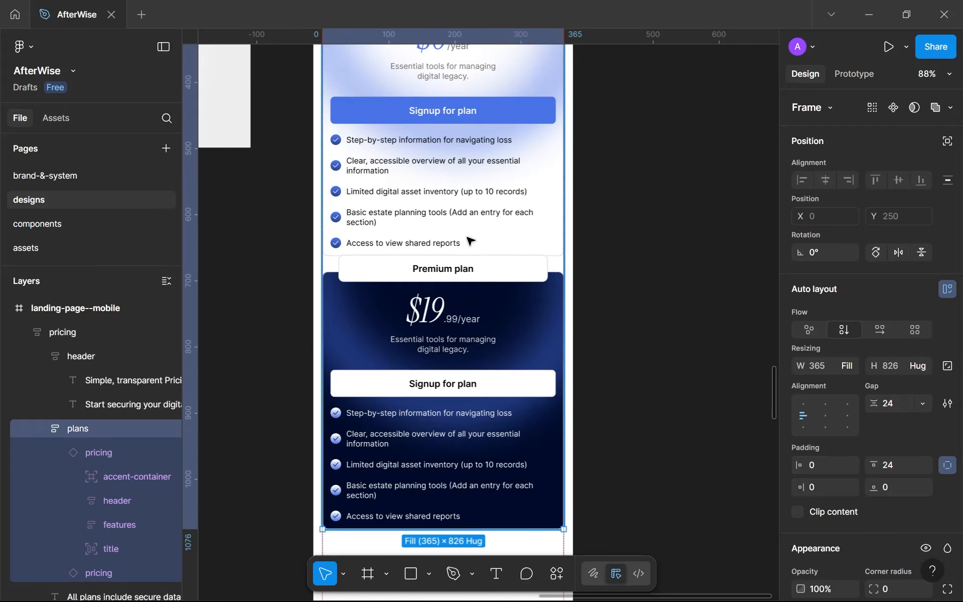
pyautogui.click(892, 404)
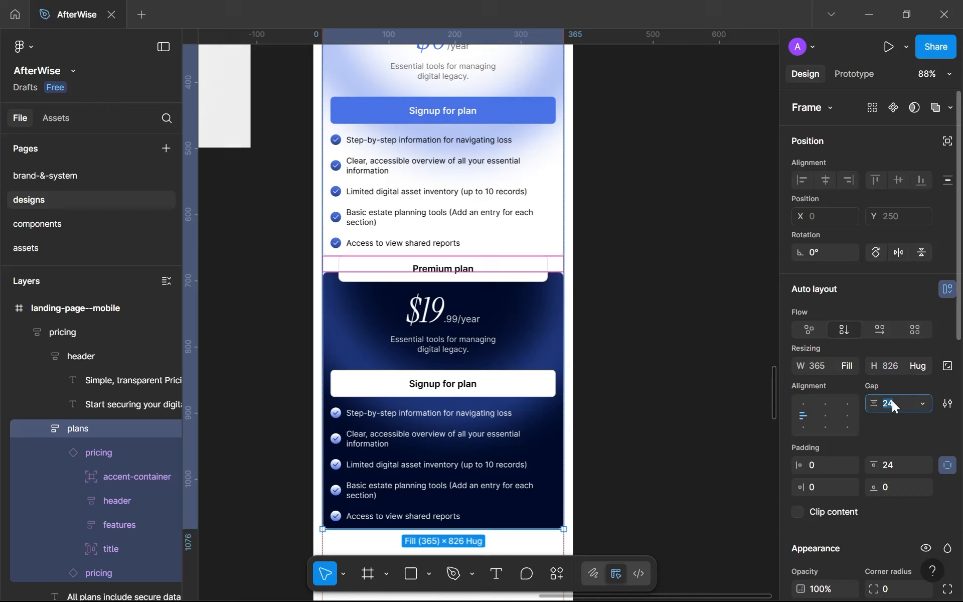
pyautogui.write('32')
pyautogui.press('Return')
pyautogui.click(893, 403)
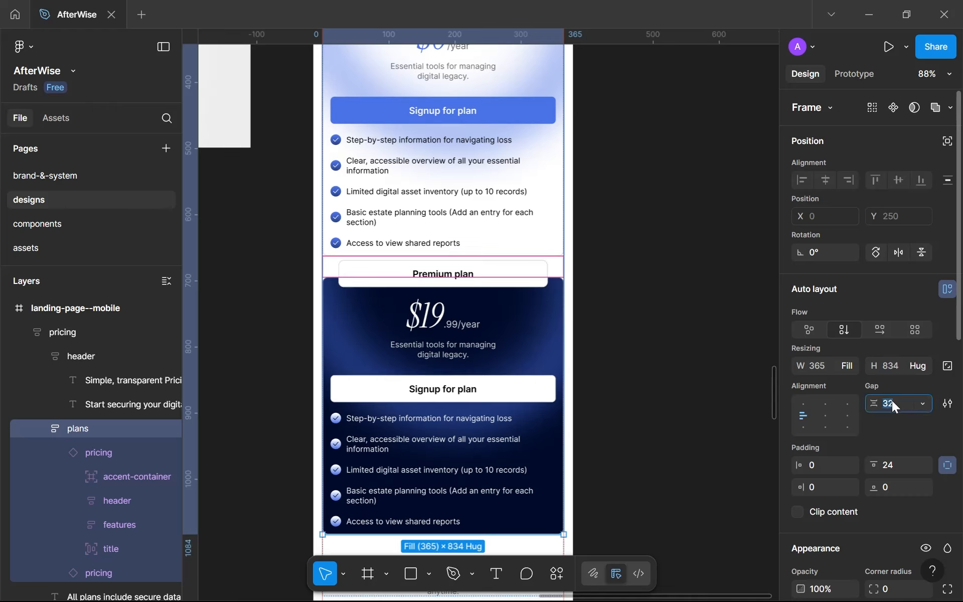
pyautogui.write('40')
pyautogui.press('Return')
pyautogui.click(892, 400)
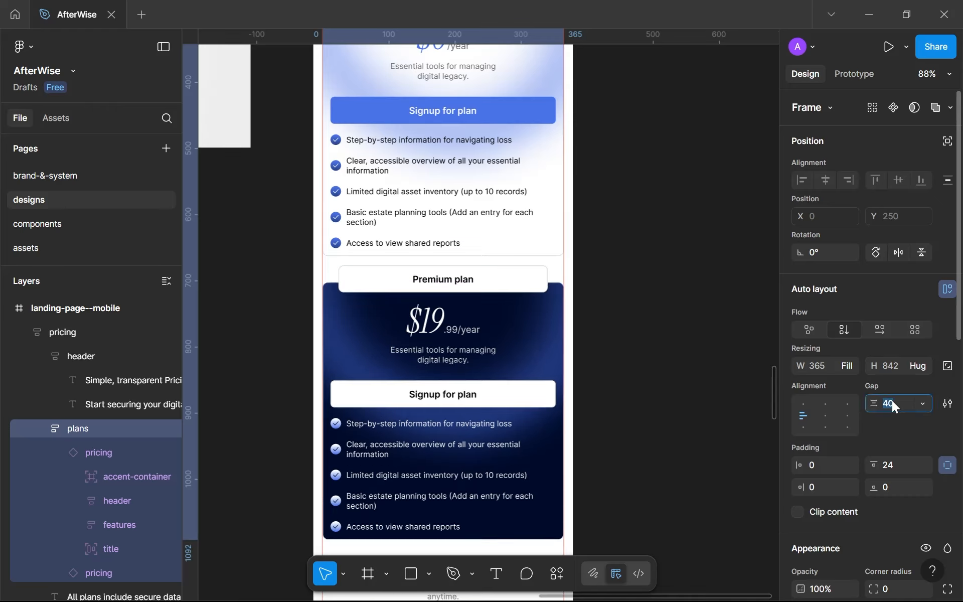
pyautogui.write('48')
pyautogui.press('Return')
pyautogui.scroll(-5, 593, 311)
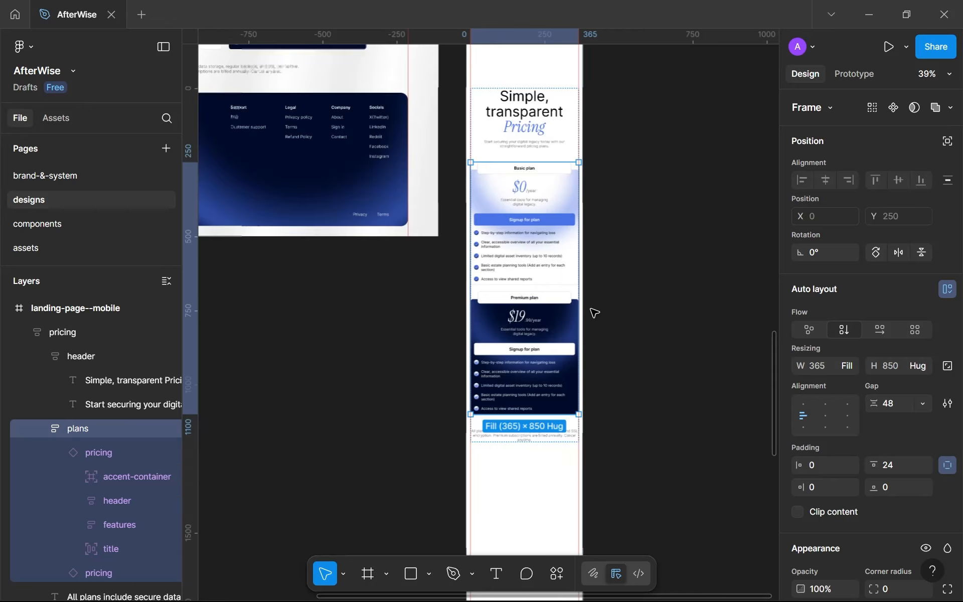
pyautogui.scroll(-2, 623, 314)
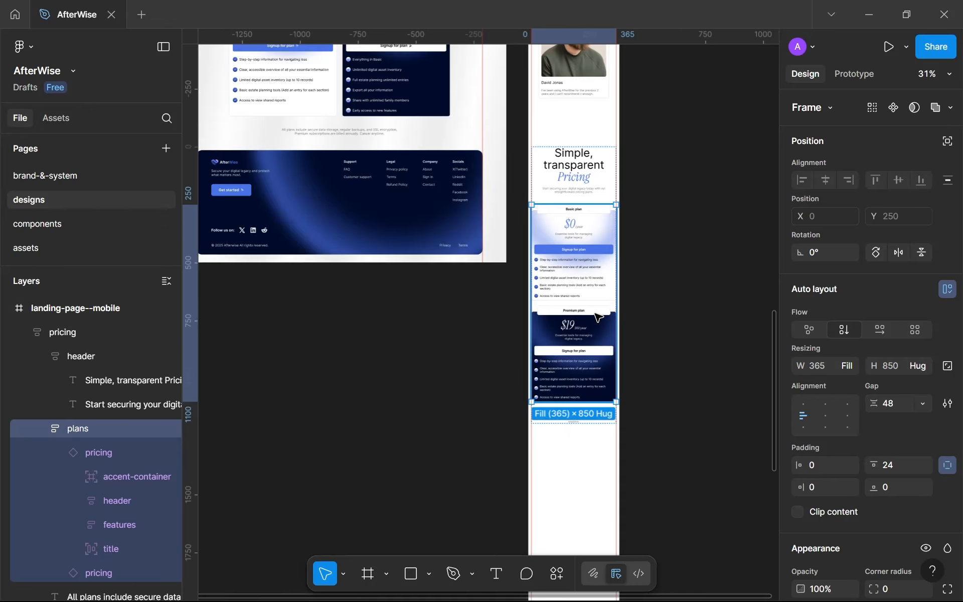
# Step: Examine the spacing within the mobile pricing section and between it and the features section above
pyautogui.click(572, 423)
pyautogui.click(586, 246)
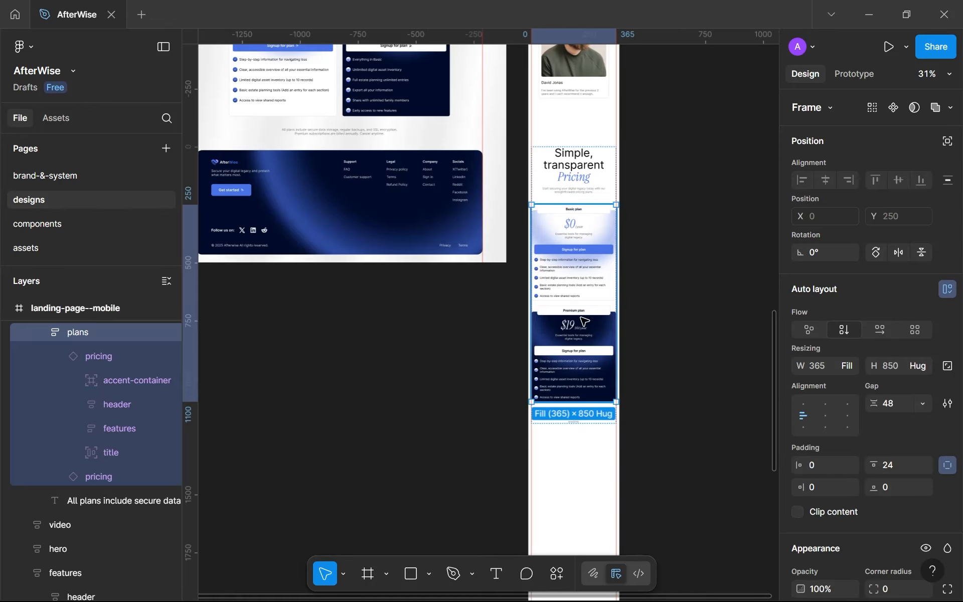
pyautogui.press('Escape')
pyautogui.click(572, 166)
pyautogui.scroll(4, 572, 165)
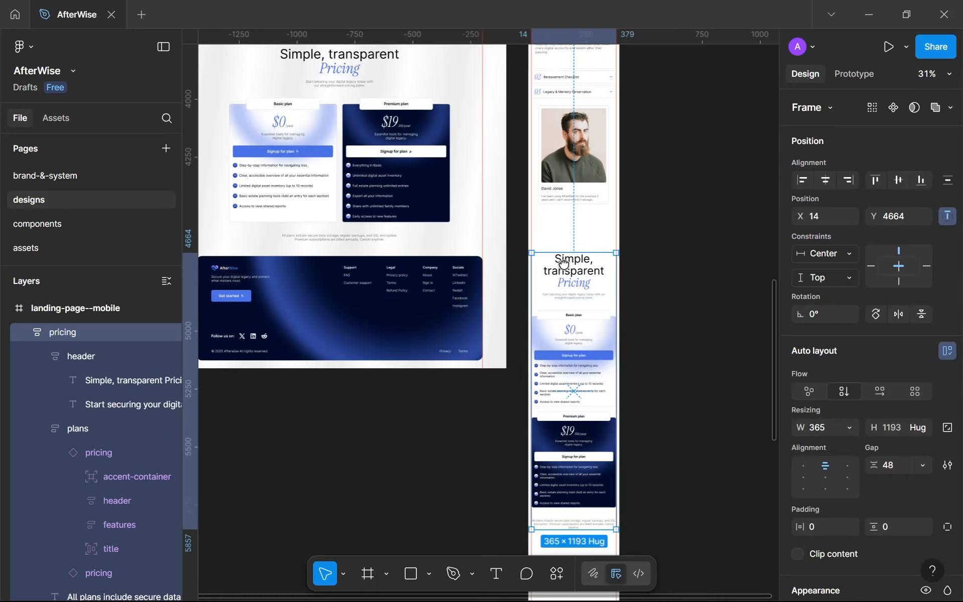
pyautogui.click(578, 139)
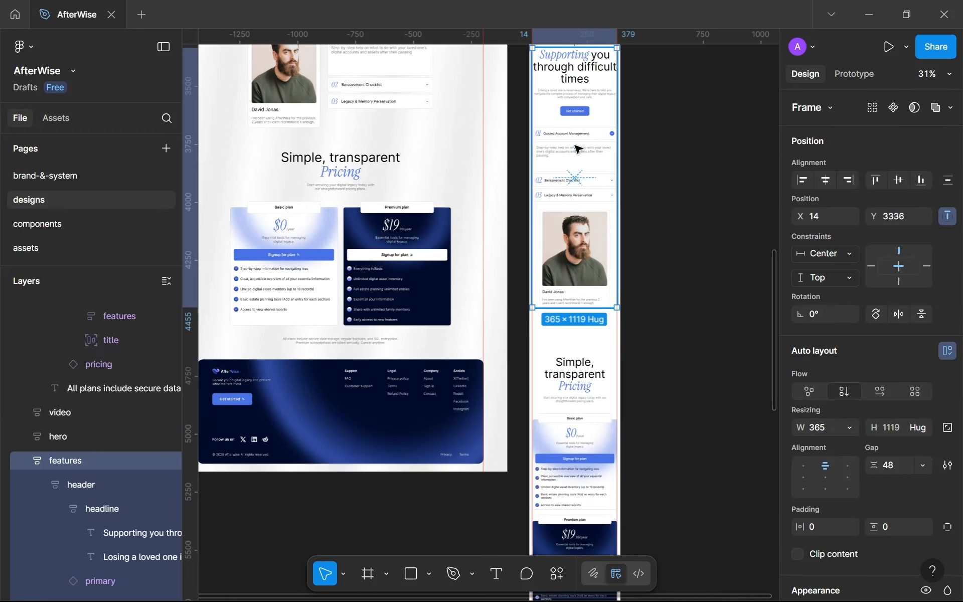
pyautogui.click(578, 139)
pyautogui.scroll(-4, 585, 286)
pyautogui.click(586, 286)
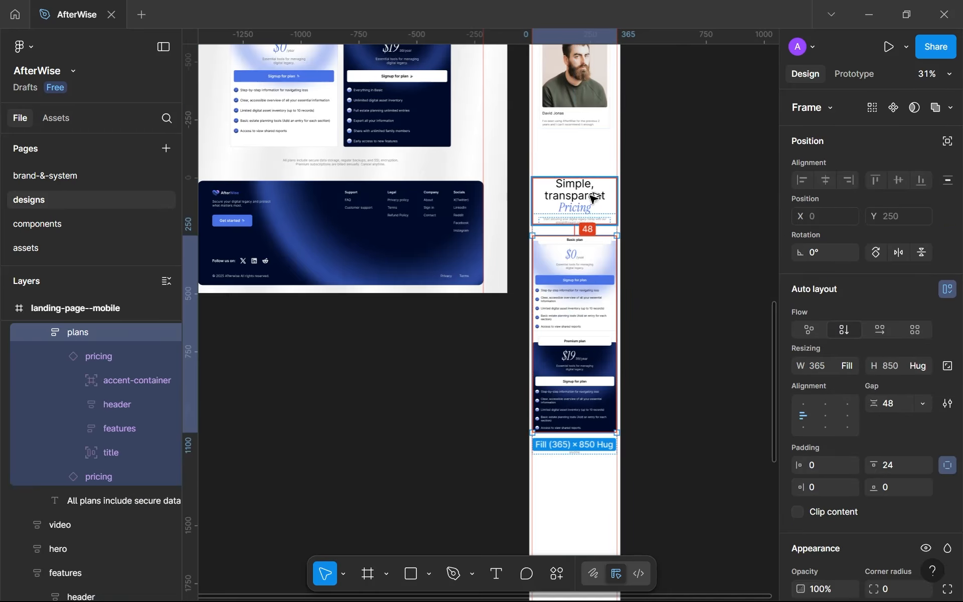
pyautogui.press('Escape')
# Step: Move the mobile pricing section up to Y 4519, leaving a 64 px gap below the features section
pyautogui.click(576, 326)
pyautogui.moveTo(561, 382); pyautogui.dragTo(554, 566)
pyautogui.press('alt')
pyautogui.press('Up')
pyautogui.press('Up')
pyautogui.press('Up')
pyautogui.press('Up')
pyautogui.press('Up')
pyautogui.press('Up')
pyautogui.press('Up')
pyautogui.press('Up')
pyautogui.press('Up')
pyautogui.press('Up')
pyautogui.press('Up')
pyautogui.press('Up')
pyautogui.press('Up')
pyautogui.press('Up')
pyautogui.press('Up')
pyautogui.press('Up')
pyautogui.press('Up')
pyautogui.press('Up')
pyautogui.press('Up')
pyautogui.press('Up')
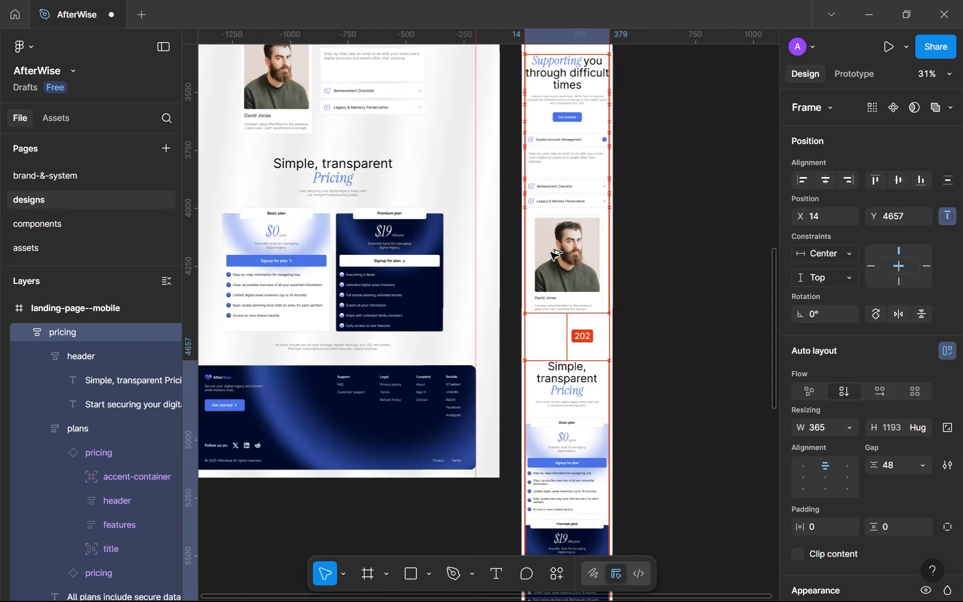
pyautogui.press('Up')
pyautogui.press('Up')
pyautogui.press('Up')
pyautogui.press('Up')
pyautogui.press('Up')
pyautogui.press('Up')
pyautogui.press('Up')
pyautogui.press('Up')
pyautogui.press('Up')
pyautogui.press('Up')
pyautogui.press('Up')
pyautogui.press('Up')
pyautogui.press('Up')
pyautogui.press('Up')
pyautogui.press('Up')
pyautogui.press('Up')
pyautogui.press('Up')
pyautogui.press('Up')
pyautogui.press('Up')
pyautogui.press('Up')
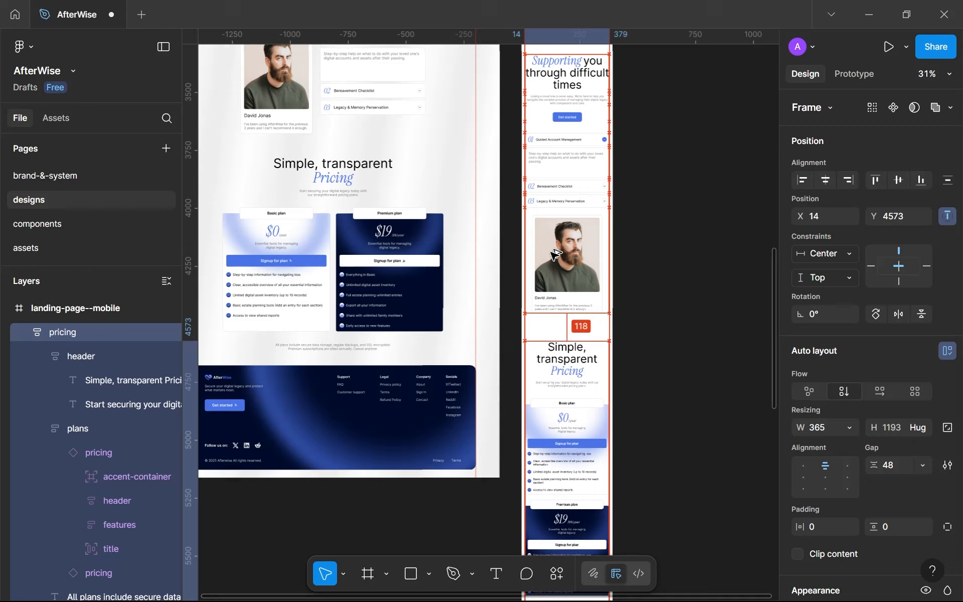
pyautogui.press('Up')
pyautogui.press('Up')
pyautogui.press('Up')
pyautogui.press('Up')
pyautogui.press('Up')
pyautogui.press('Up')
pyautogui.press('Up')
pyautogui.press('Up')
pyautogui.press('Up')
pyautogui.press('Up')
pyautogui.press('Up')
pyautogui.press('Up')
pyautogui.press('Up')
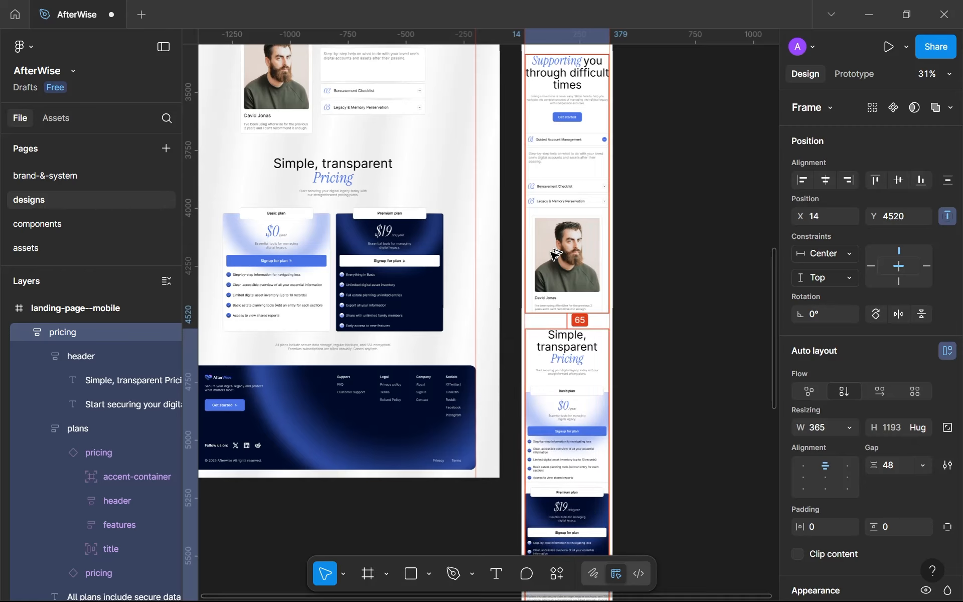
# Step: Copy the desktop landing page's footer and open the components page
pyautogui.keyDown('ctrl'); pyautogui.scroll(-5, 551, 254); pyautogui.keyUp('ctrl')
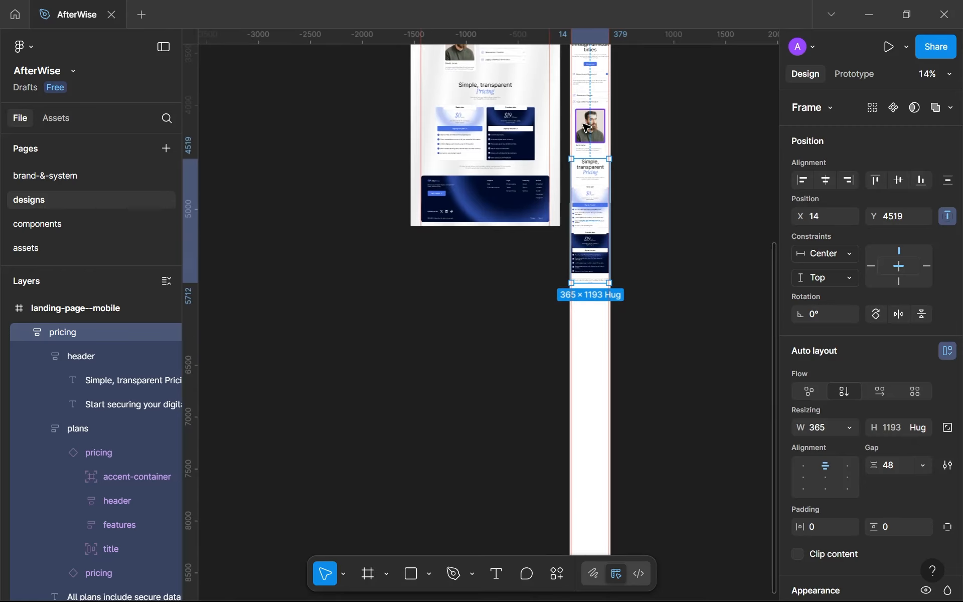
pyautogui.scroll(-1, 504, 196)
pyautogui.click(504, 196)
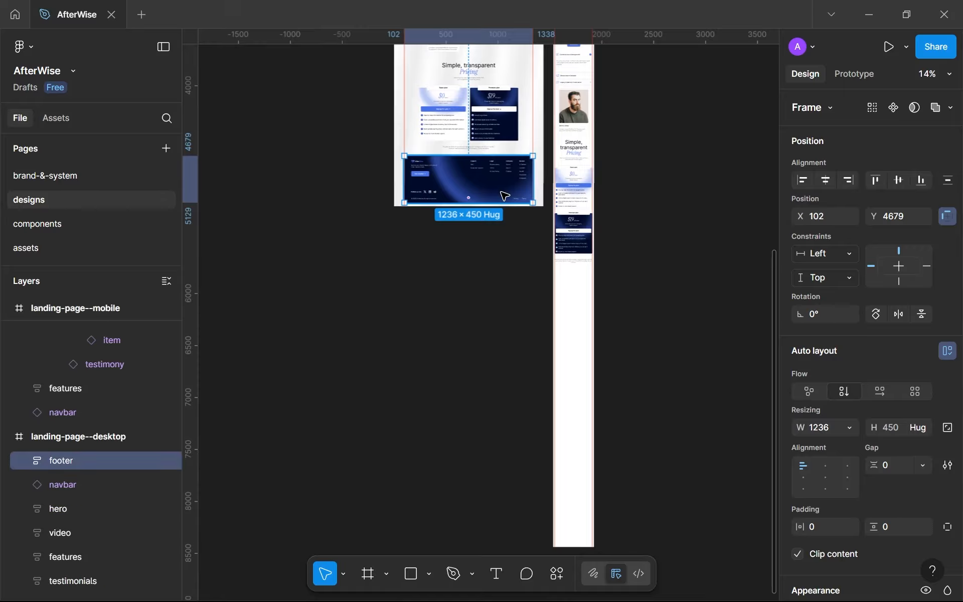
pyautogui.keyDown('ctrl'); pyautogui.scroll(3, 505, 197); pyautogui.keyUp('ctrl')
pyautogui.keyDown('ctrl'); pyautogui.scroll(-3, 536, 221); pyautogui.keyUp('ctrl')
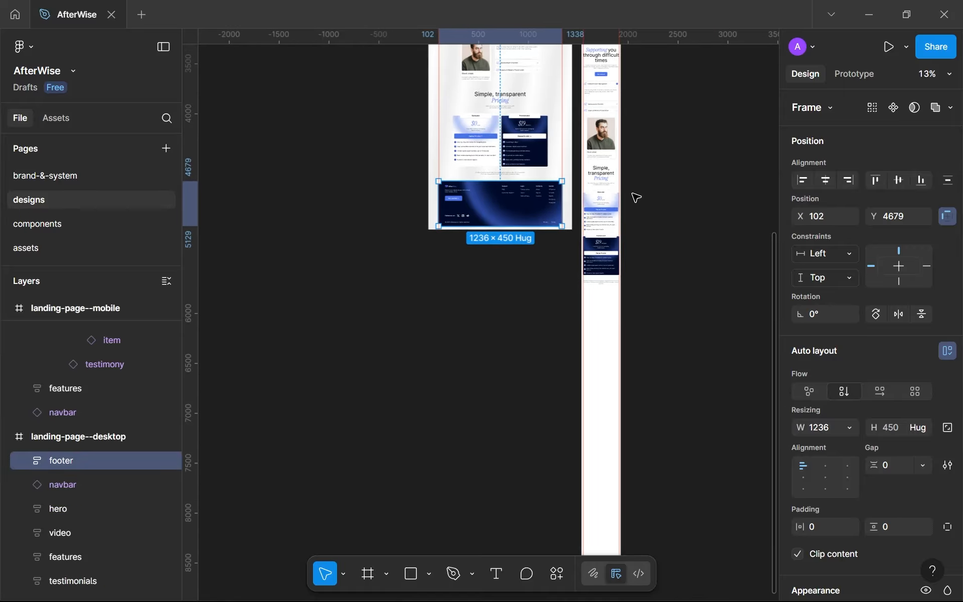
pyautogui.click(50, 221)
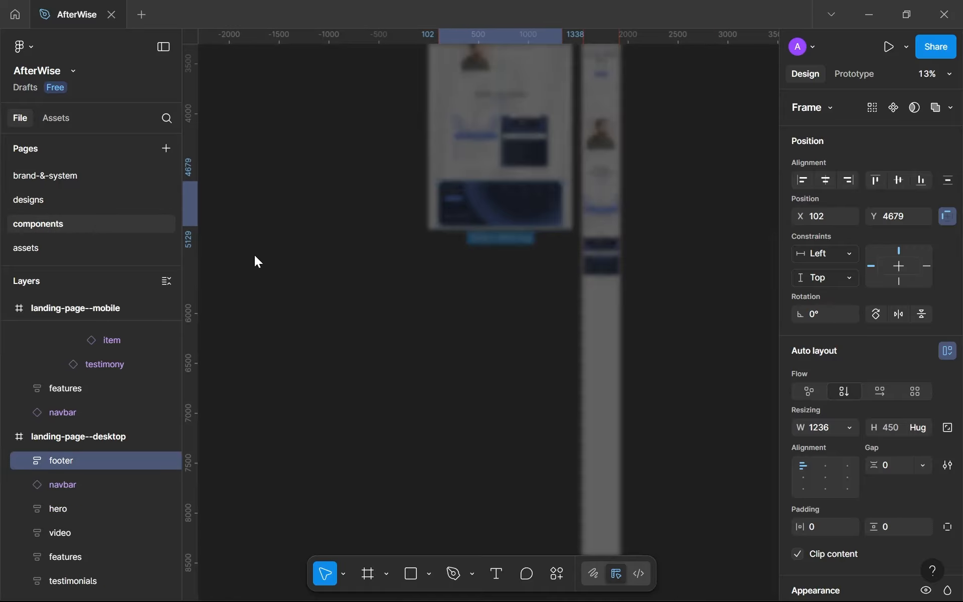
# Step: Move the identity frame up to just below the pricings frame and duplicate it underneath with a spacing of 137
pyautogui.keyDown('ctrl'); pyautogui.scroll(-10, 384, 286); pyautogui.keyUp('ctrl')
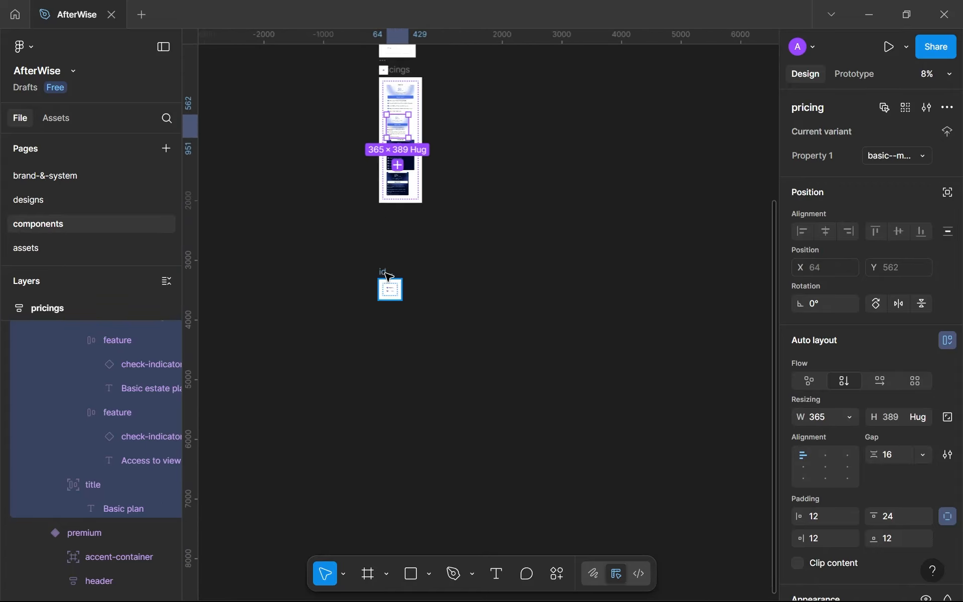
pyautogui.moveTo(388, 276); pyautogui.dragTo(385, 236)
pyautogui.hotkey('ctrl', 'd')
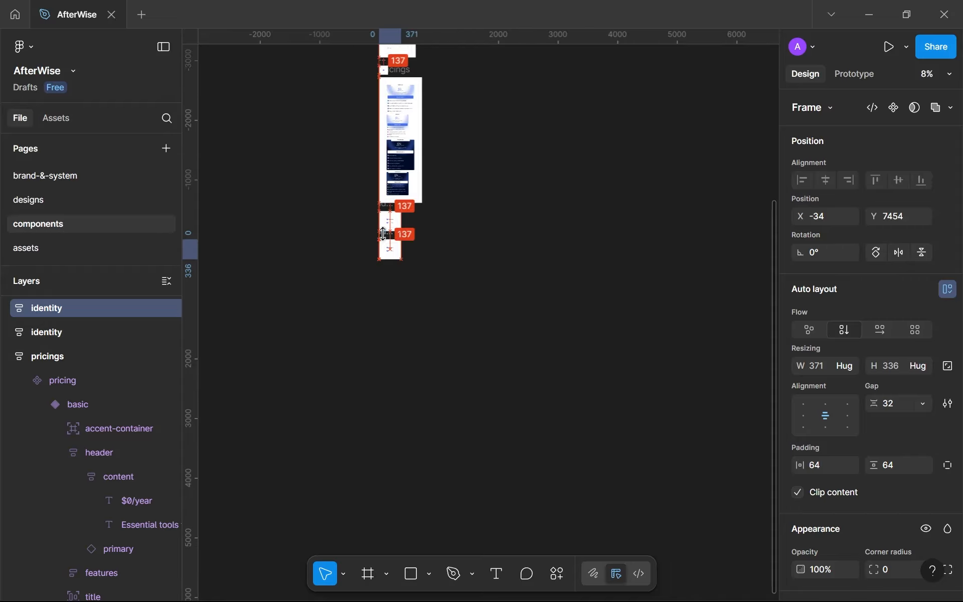
# Step: Replace the component set inside the duplicated identity frame with the copied footer and turn the footer into a component
pyautogui.scroll(3, 383, 234)
pyautogui.click(411, 215)
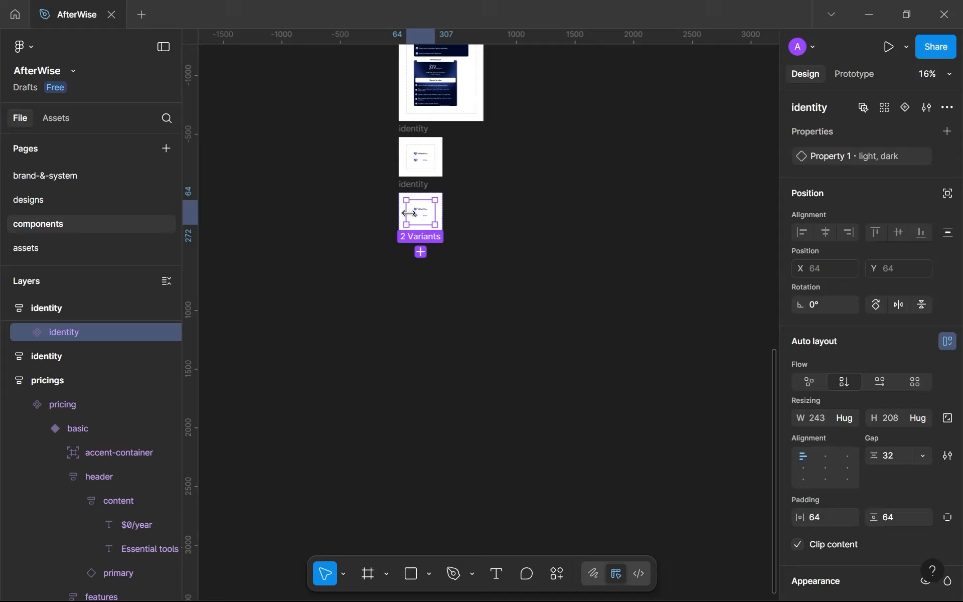
pyautogui.hotkey('ctrl', 'shift', 'r')
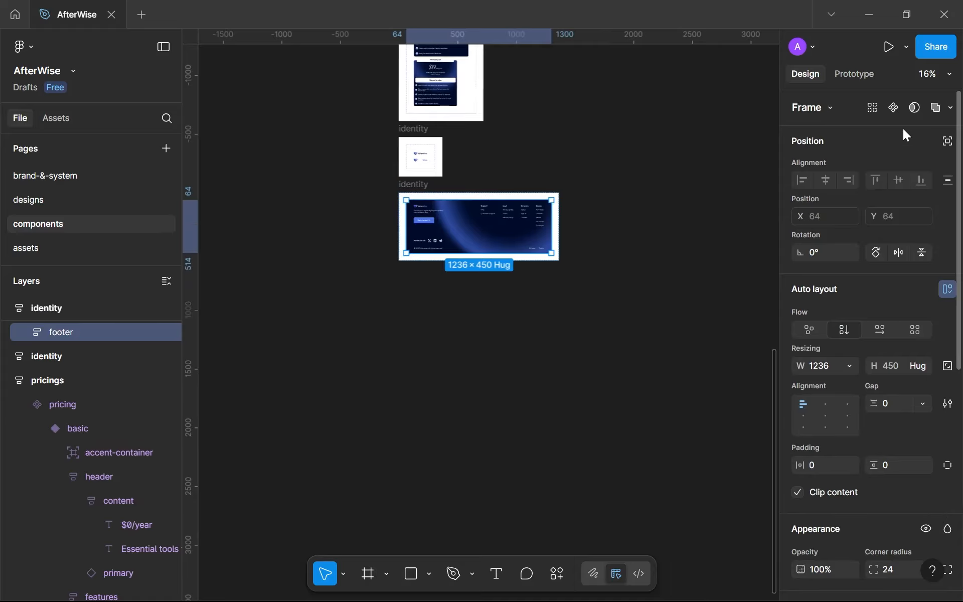
pyautogui.click(886, 113)
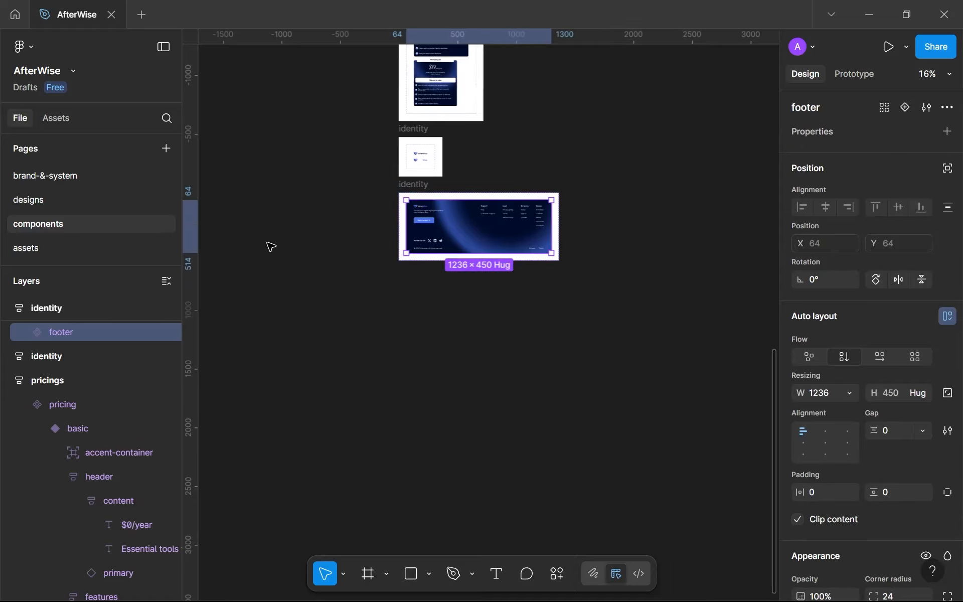
# Step: Replace the desktop landing page's footer on the designs page with an instance of the footer component
pyautogui.click(86, 199)
pyautogui.keyDown('ctrl'); pyautogui.scroll(3, 534, 216); pyautogui.keyUp('ctrl')
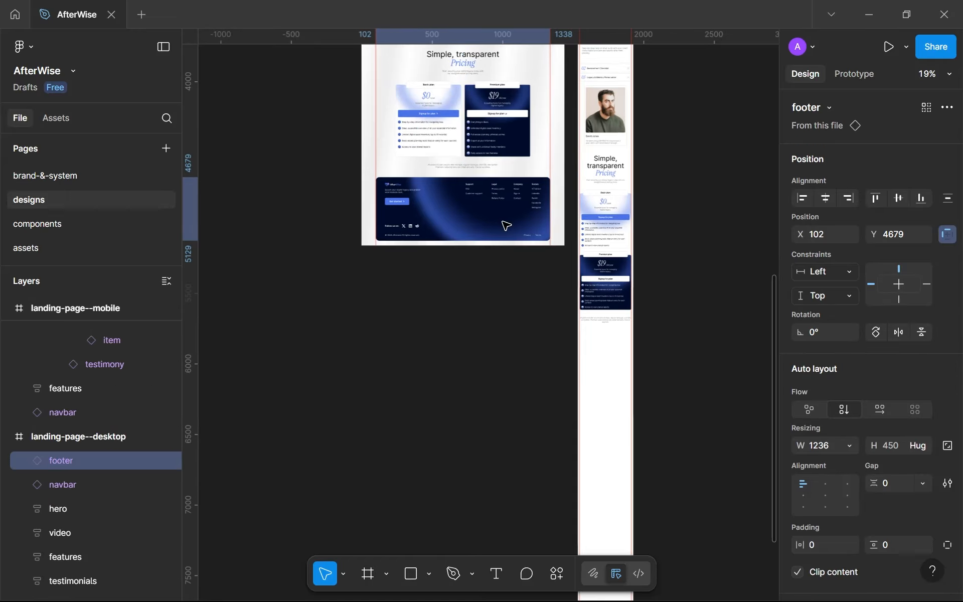
pyautogui.keyDown('ctrl'); pyautogui.scroll(4, 499, 185); pyautogui.keyUp('ctrl')
pyautogui.keyDown('ctrl'); pyautogui.scroll(-3, 495, 290); pyautogui.keyUp('ctrl')
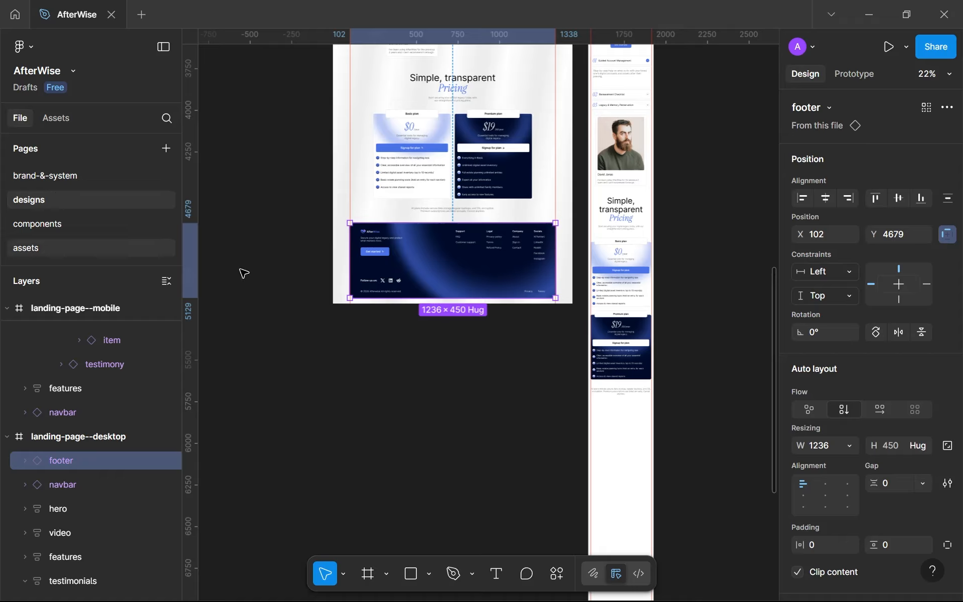
# Step: Add a variant named mobile to the footer component on the components page and rename the original variant desktop
pyautogui.click(115, 224)
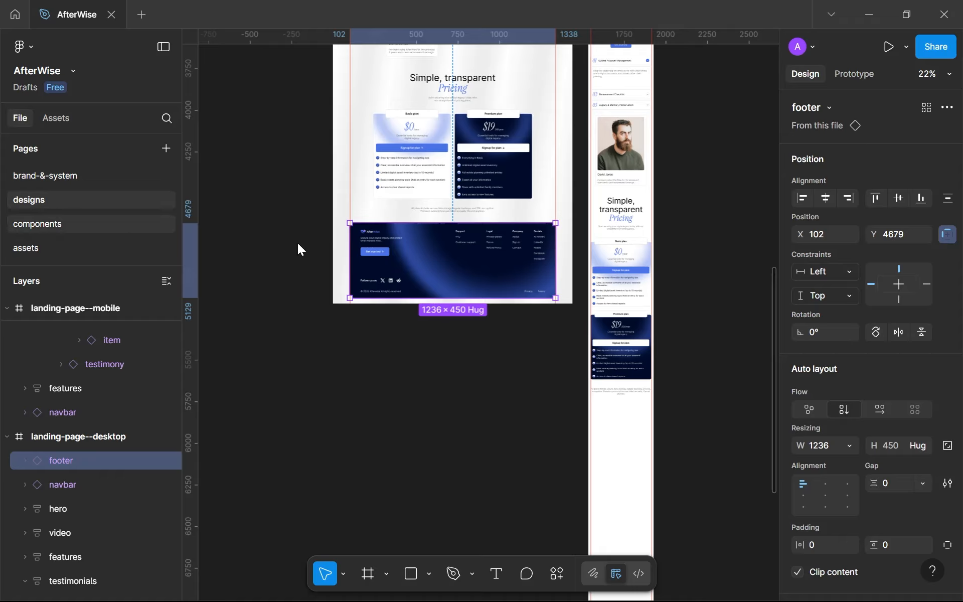
pyautogui.scroll(2, 519, 237)
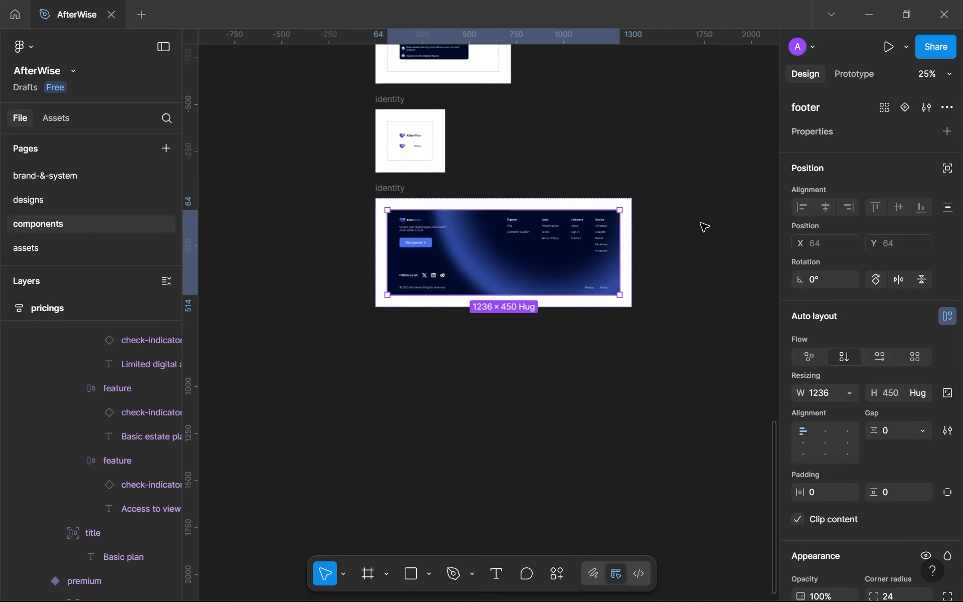
pyautogui.click(913, 105)
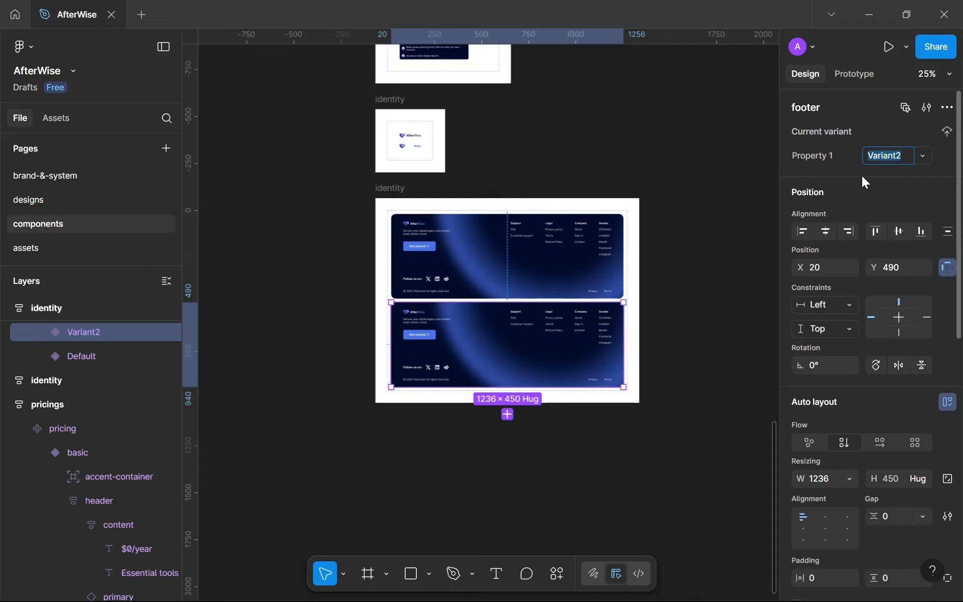
pyautogui.write('mobile')
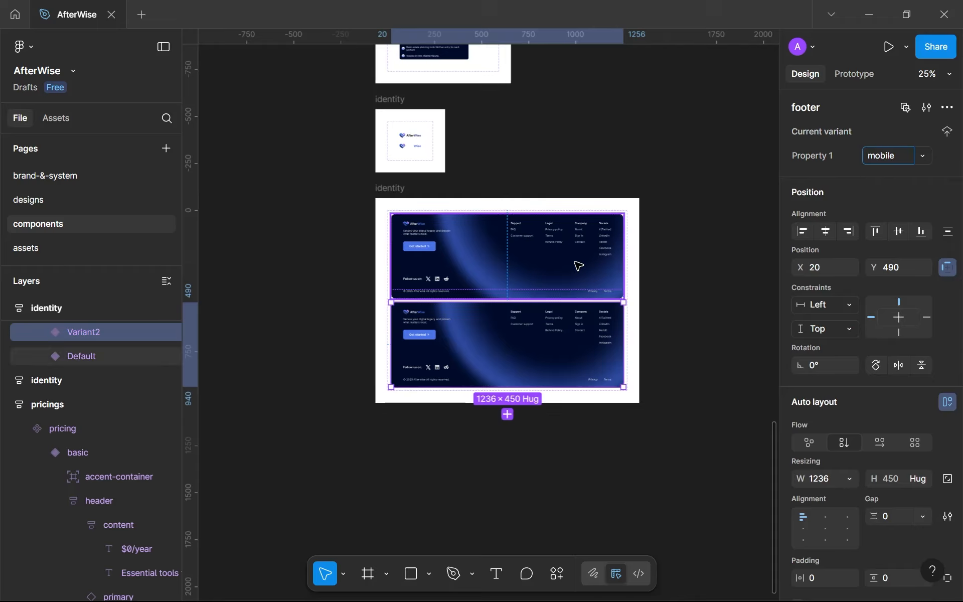
pyautogui.click(579, 266)
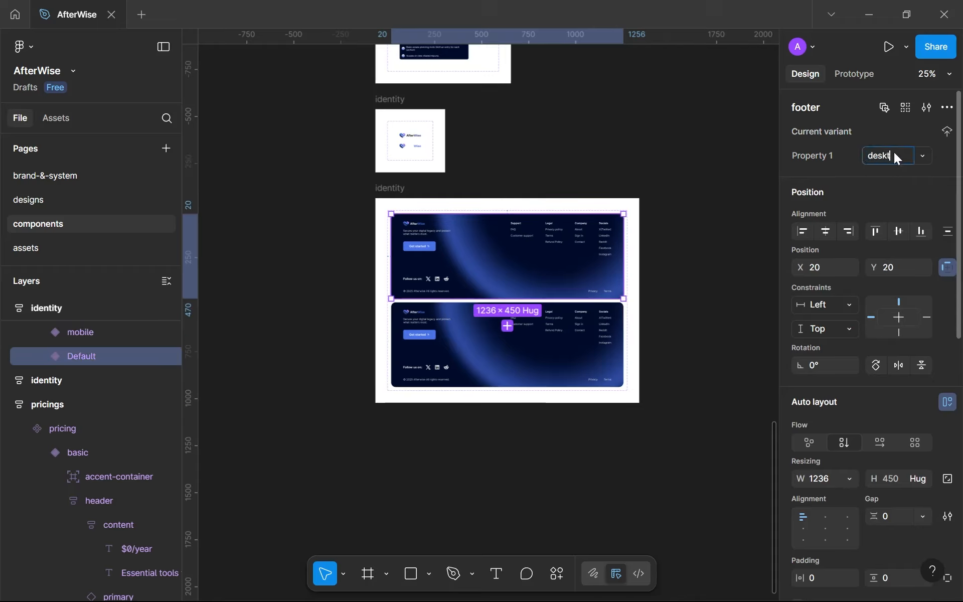
pyautogui.scroll(1, 50, 356)
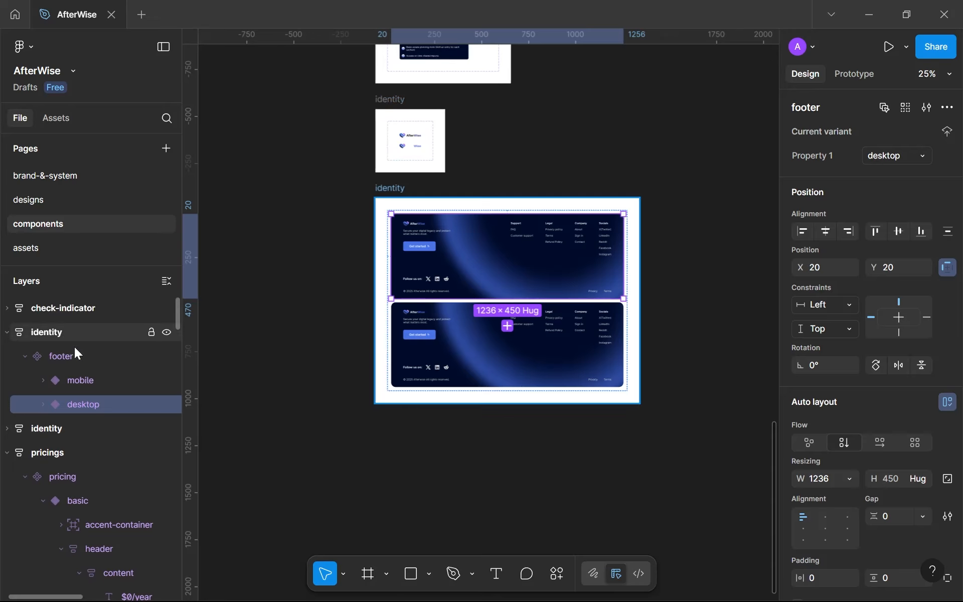
# Step: Add auto layout to the footer component set
pyautogui.click(82, 359)
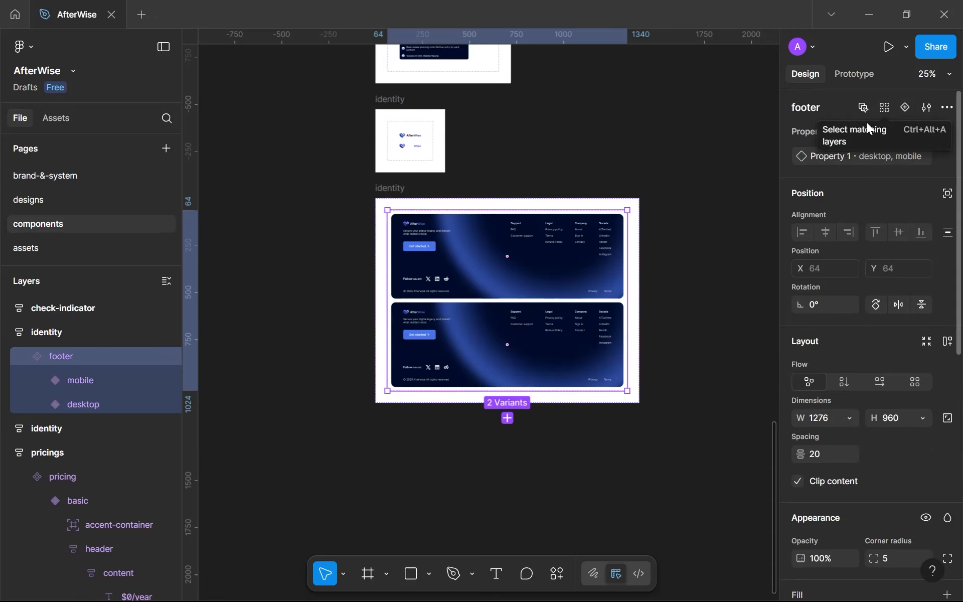
pyautogui.click(946, 343)
pyautogui.scroll(-5, 926, 348)
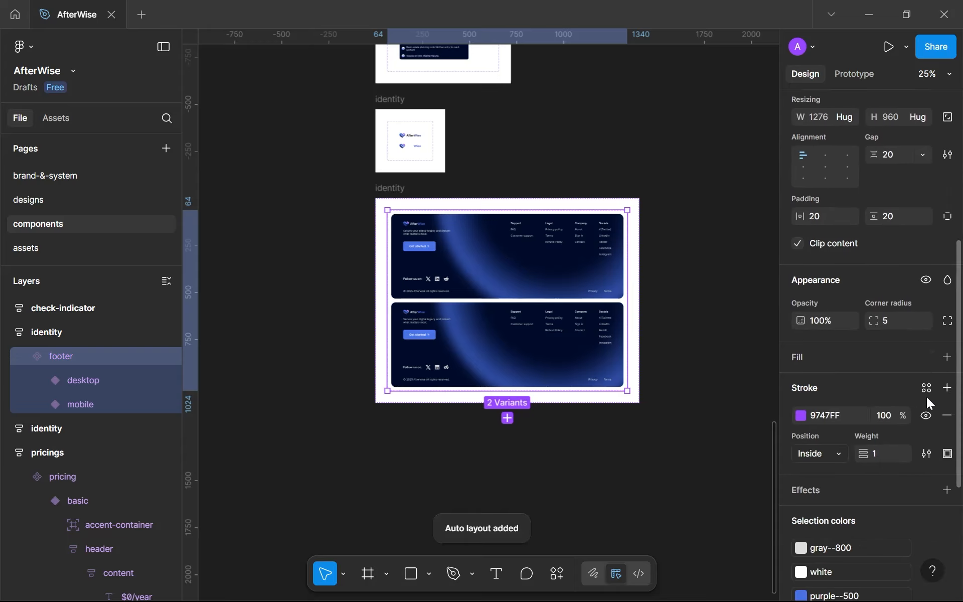
# Step: Style the footer component set with a purple--500 stroke, a gap of 32, and horizontal and vertical padding of 64
pyautogui.click(925, 389)
pyautogui.click(681, 498)
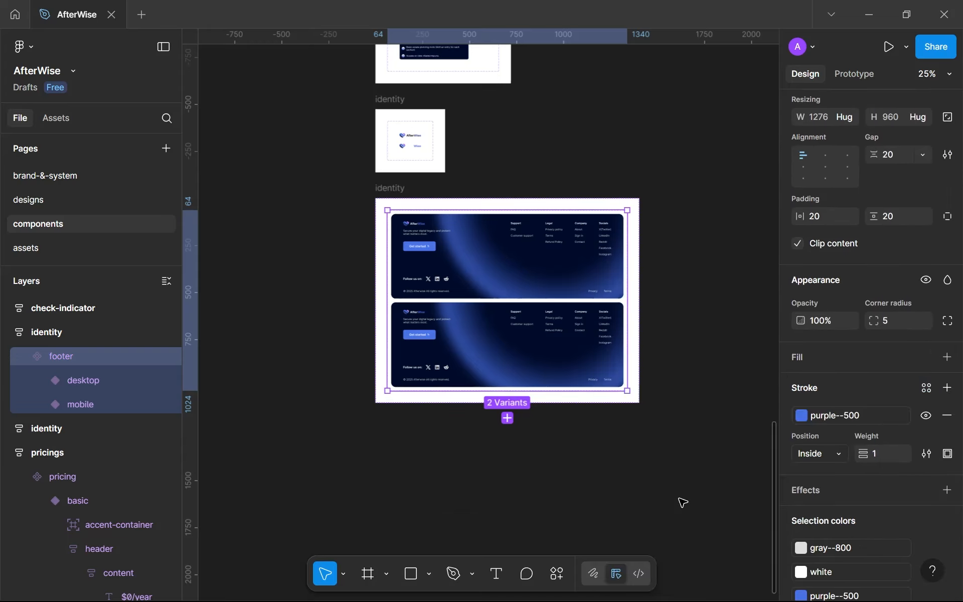
pyautogui.scroll(5, 874, 301)
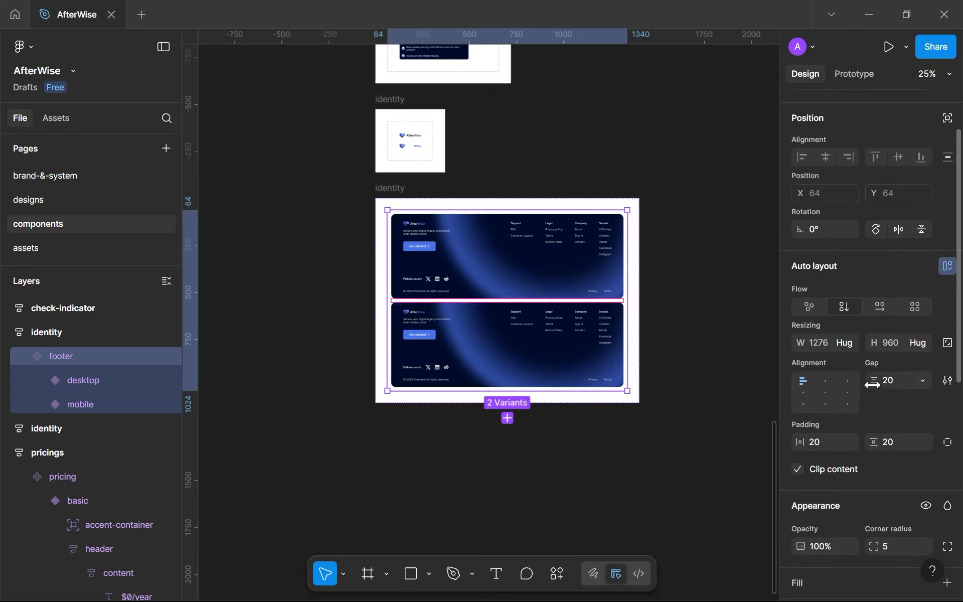
pyautogui.click(884, 381)
pyautogui.write('32')
pyautogui.click(823, 445)
pyautogui.write('6')
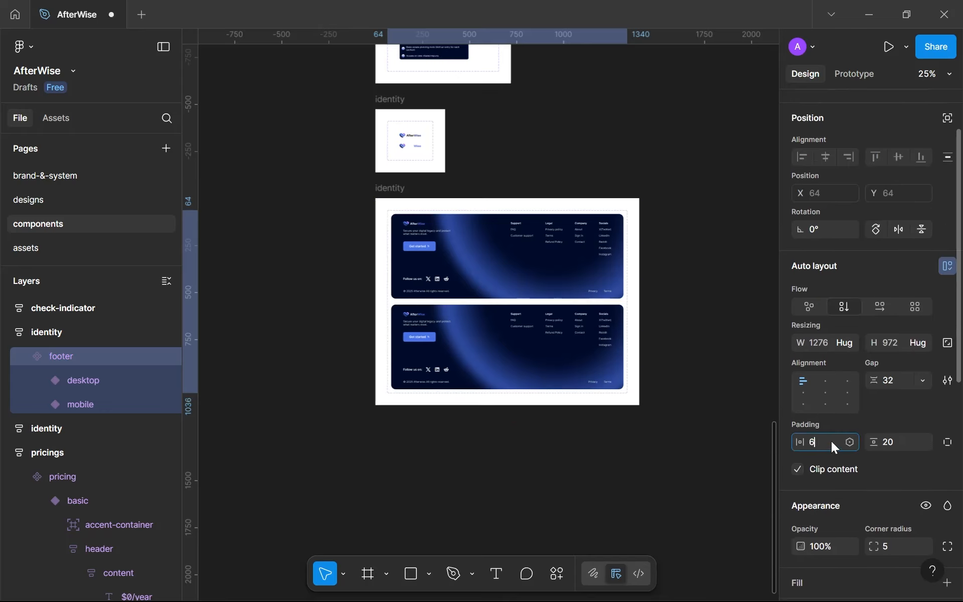
pyautogui.write('4')
pyautogui.click(896, 442)
pyautogui.write('64')
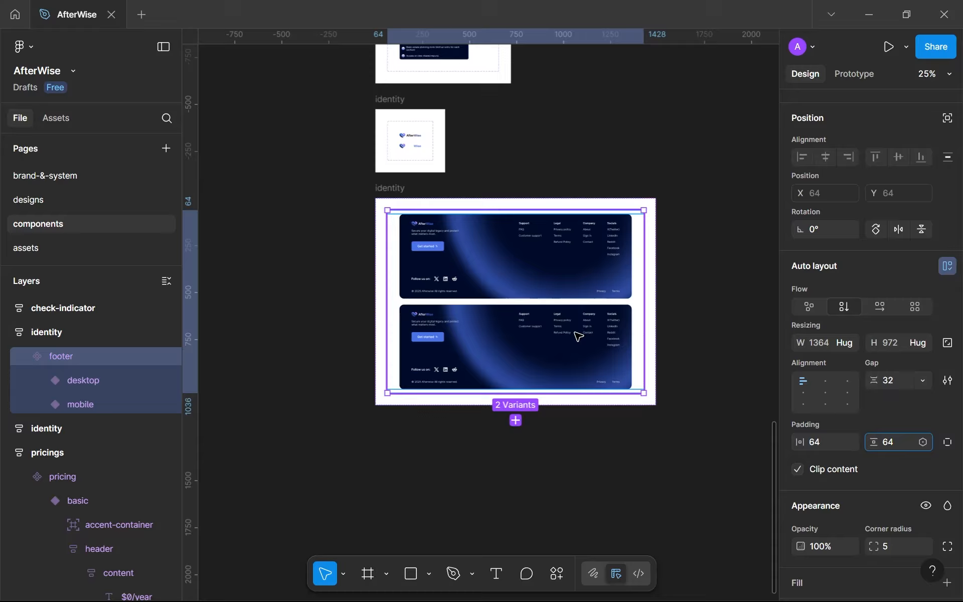
pyautogui.press('Return')
# Step: Examine the overall layout of the footer's mobile variant
pyautogui.scroll(3, 562, 281)
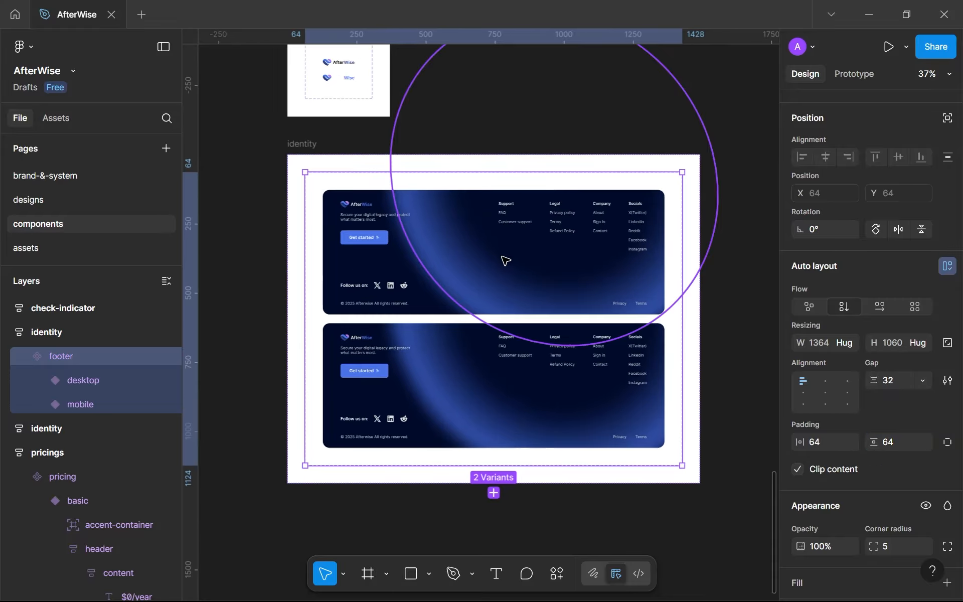
pyautogui.click(490, 301)
pyautogui.scroll(-3, 502, 210)
pyautogui.click(502, 235)
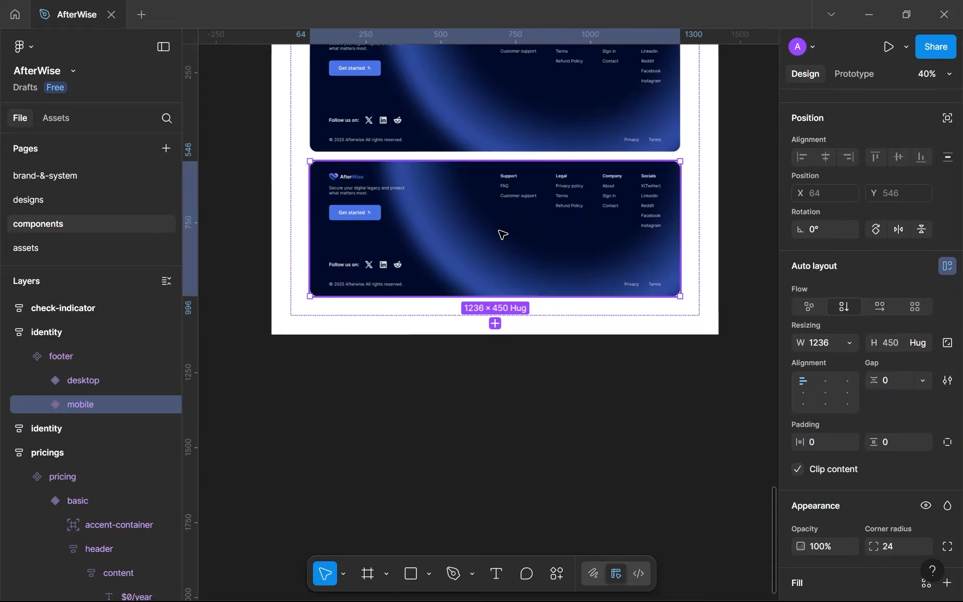
pyautogui.scroll(3, 479, 213)
pyautogui.moveTo(479, 213); pyautogui.dragTo(542, 250)
pyautogui.scroll(-2, 409, 214)
pyautogui.scroll(3, 345, 203)
pyautogui.moveTo(346, 202); pyautogui.dragTo(364, 209)
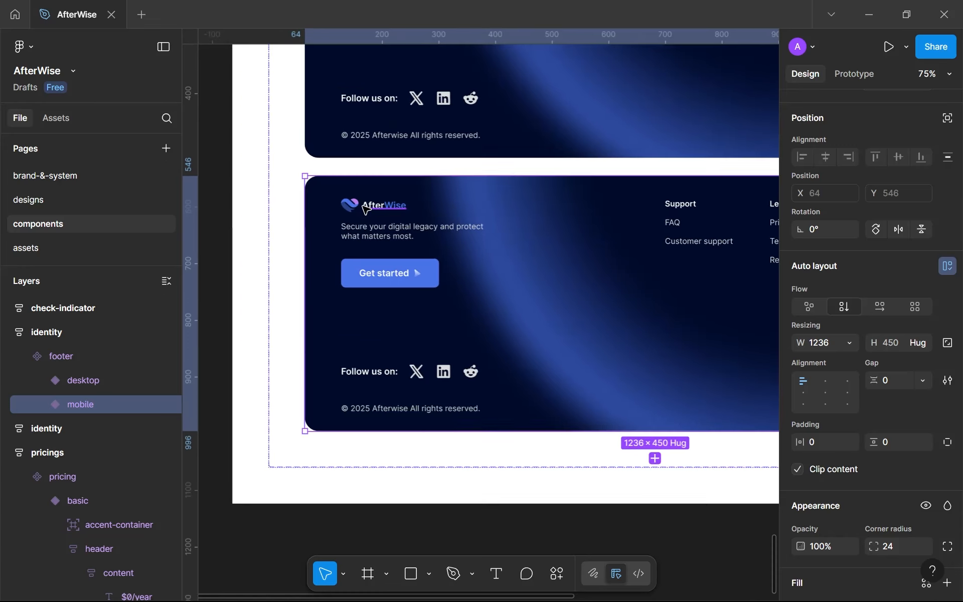
pyautogui.hscroll(2, 366, 208)
pyautogui.scroll(-1, 366, 209)
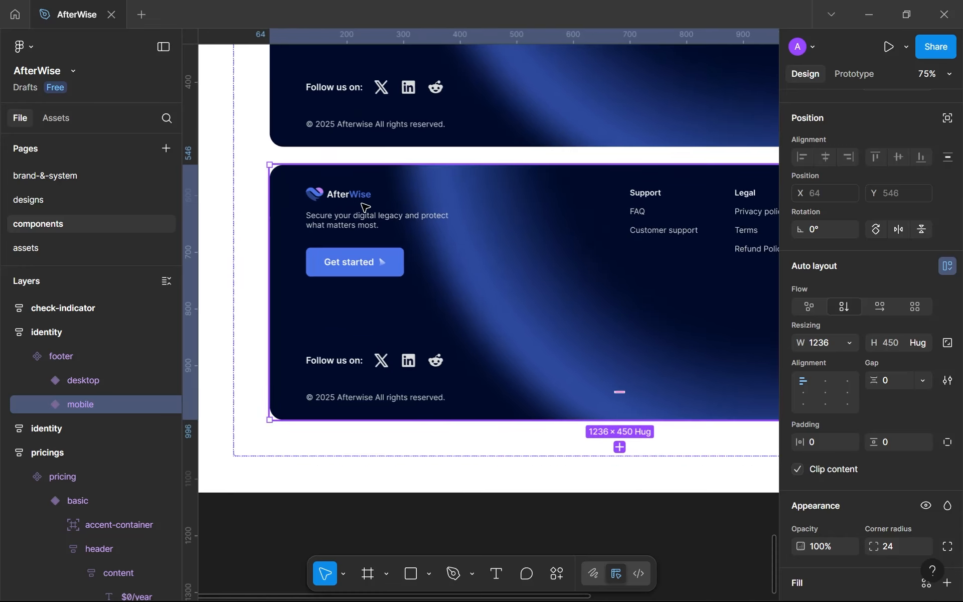
# Step: Inspect the nested brand block in the mobile footer variant, including its identity instance, logo and AfterWise text
pyautogui.click(366, 208)
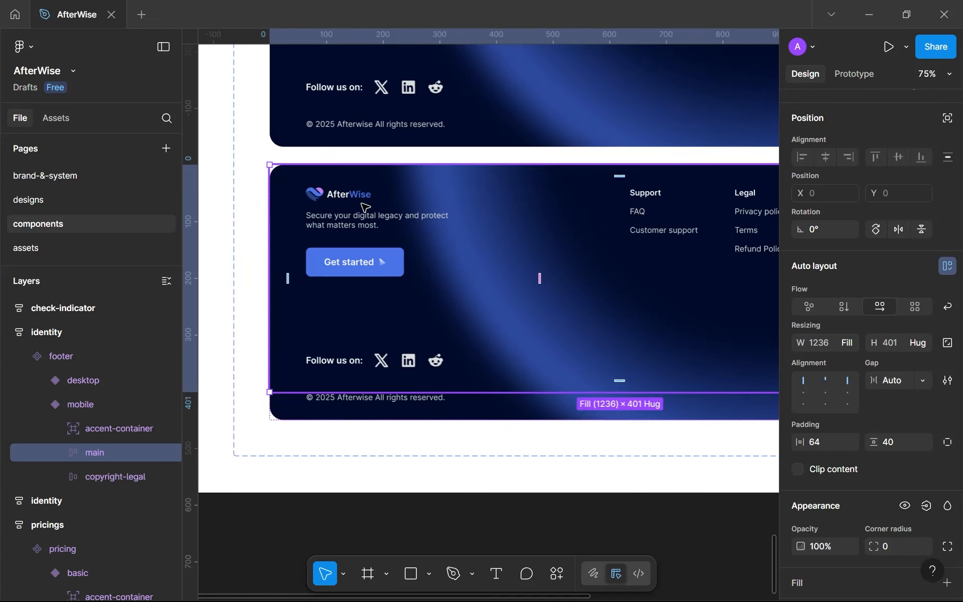
pyautogui.click(345, 227)
pyautogui.click(345, 206)
pyautogui.click(344, 200)
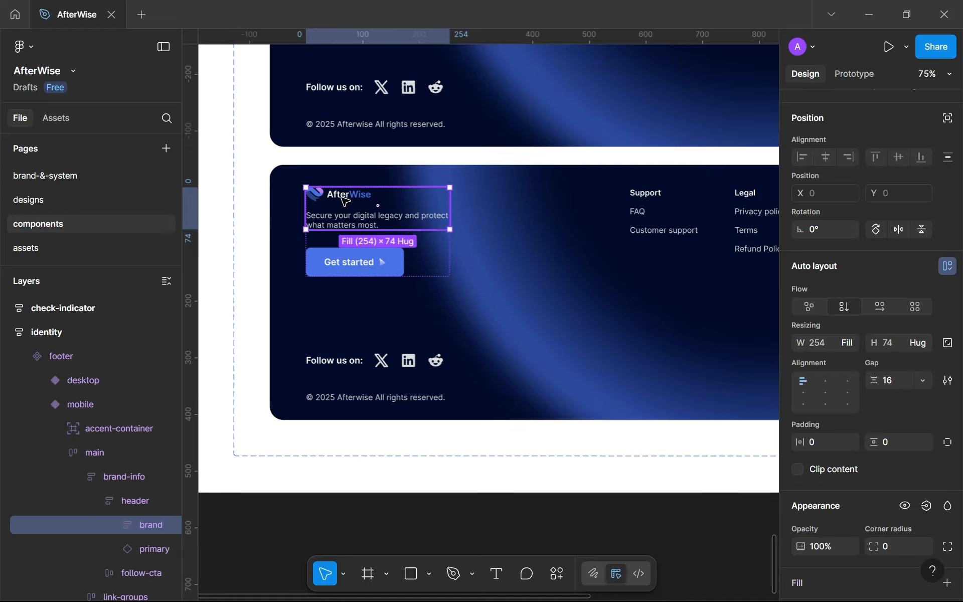
pyautogui.click(345, 201)
pyautogui.scroll(3, 346, 197)
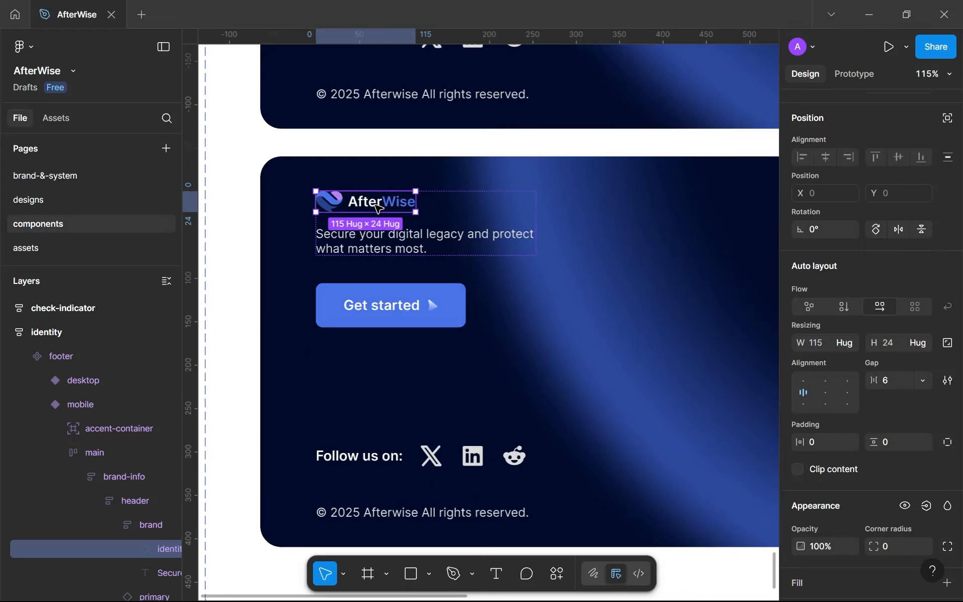
pyautogui.scroll(-5, 376, 209)
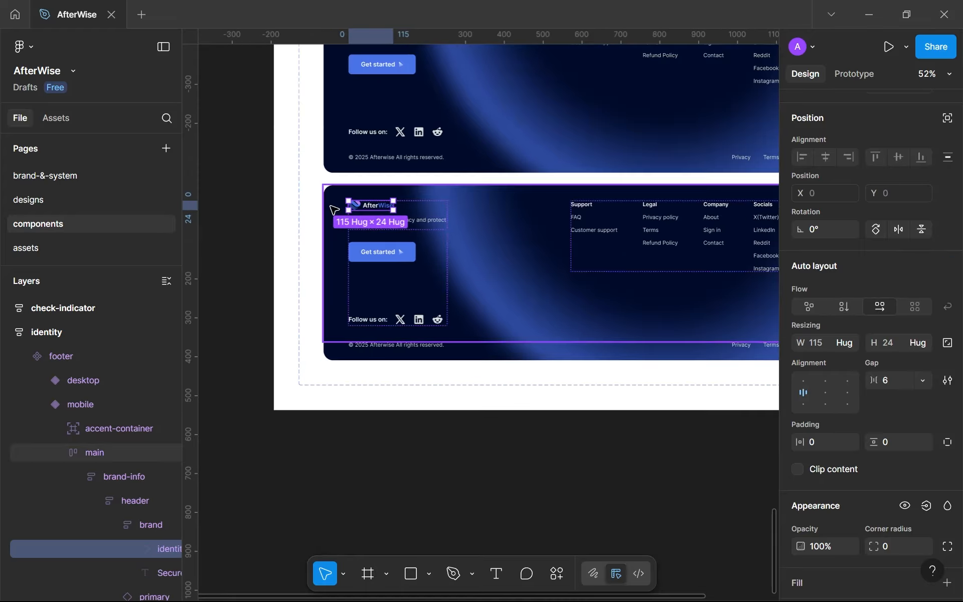
pyautogui.scroll(4, 343, 204)
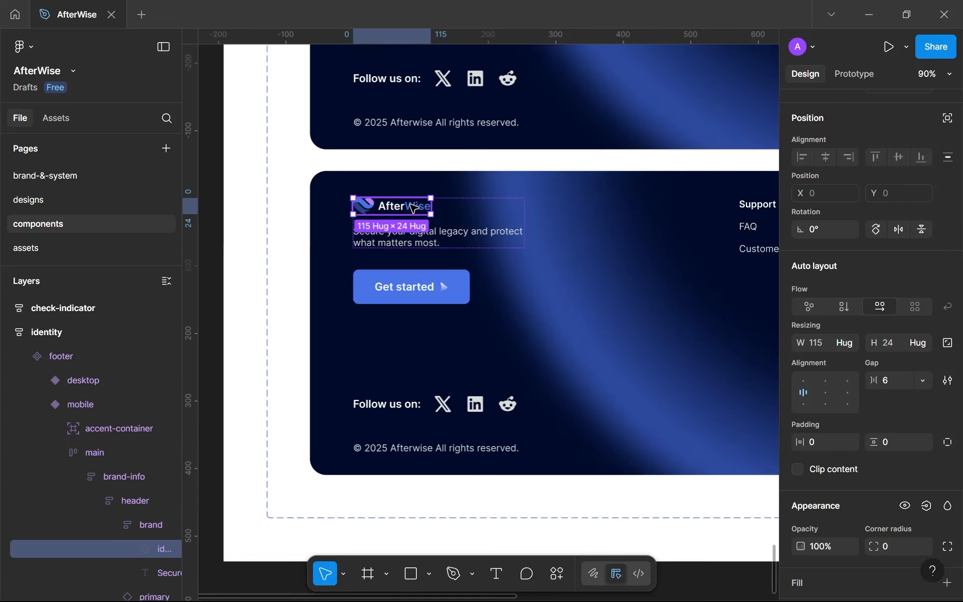
pyautogui.doubleClick(412, 207)
pyautogui.click(360, 213)
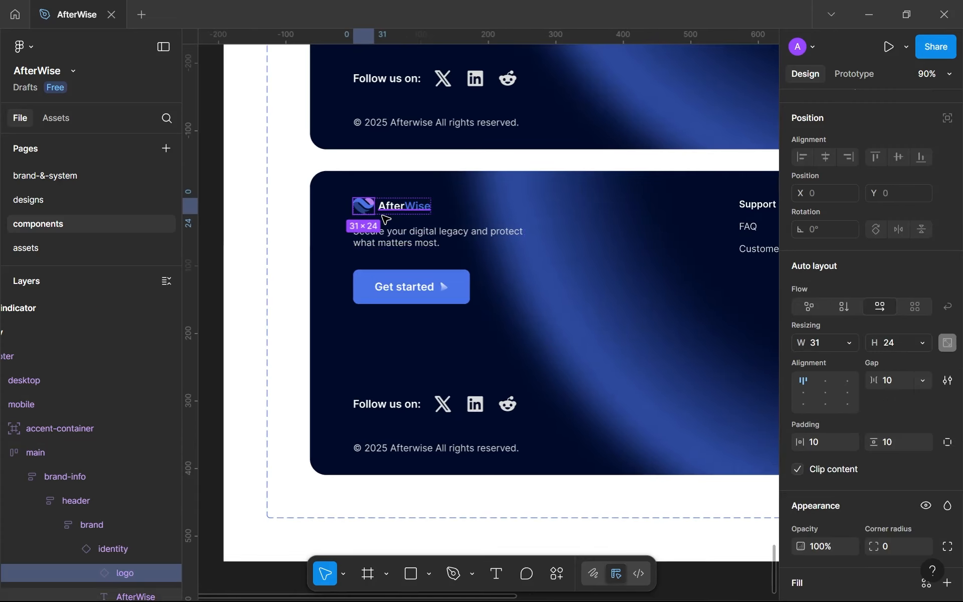
pyautogui.click(386, 209)
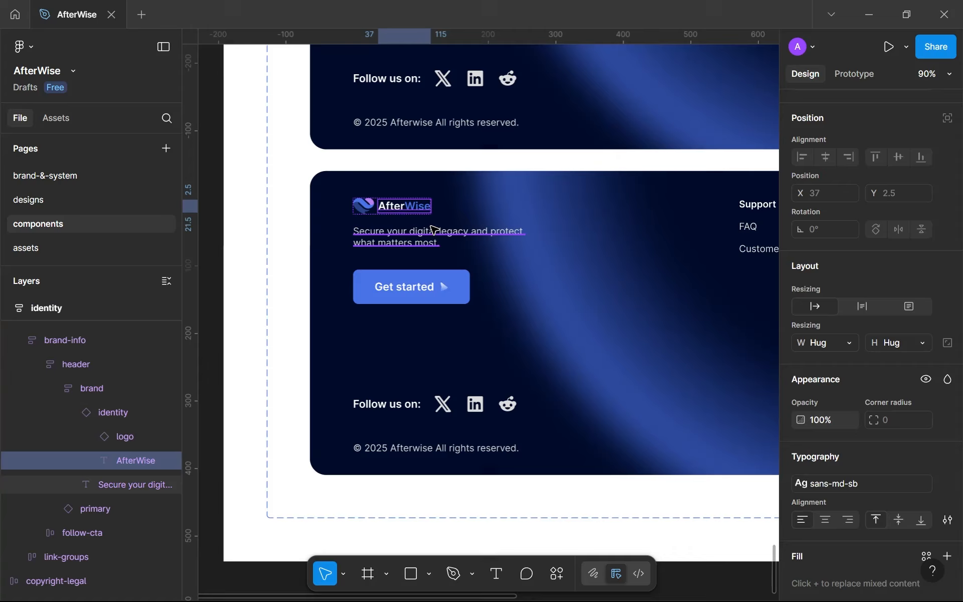
pyautogui.scroll(1, 433, 229)
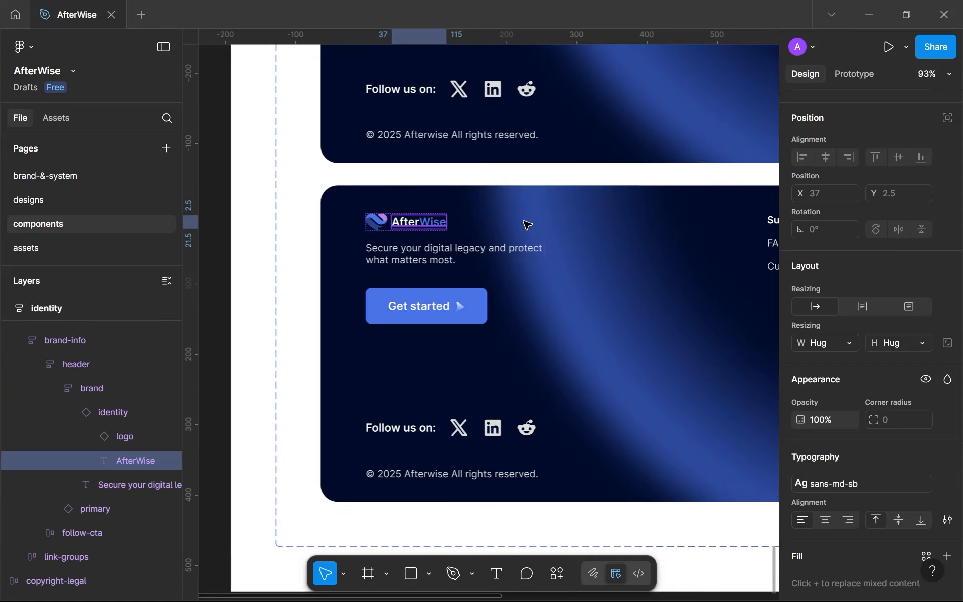
# Step: Apply the sans-xsm-rg text style to the tagline under the logo in the mobile footer variant
pyautogui.click(415, 247)
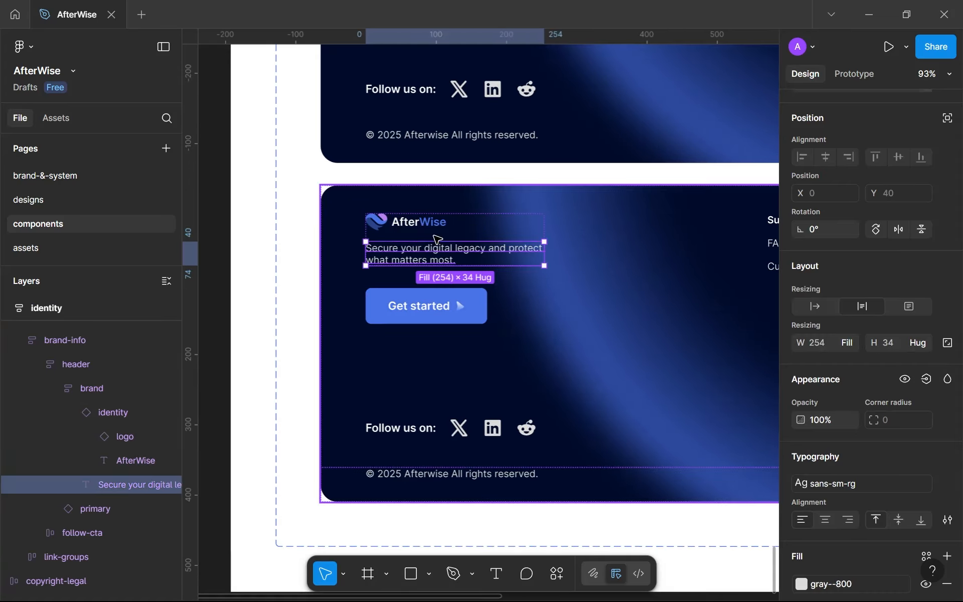
pyautogui.click(837, 484)
pyautogui.scroll(-2, 737, 442)
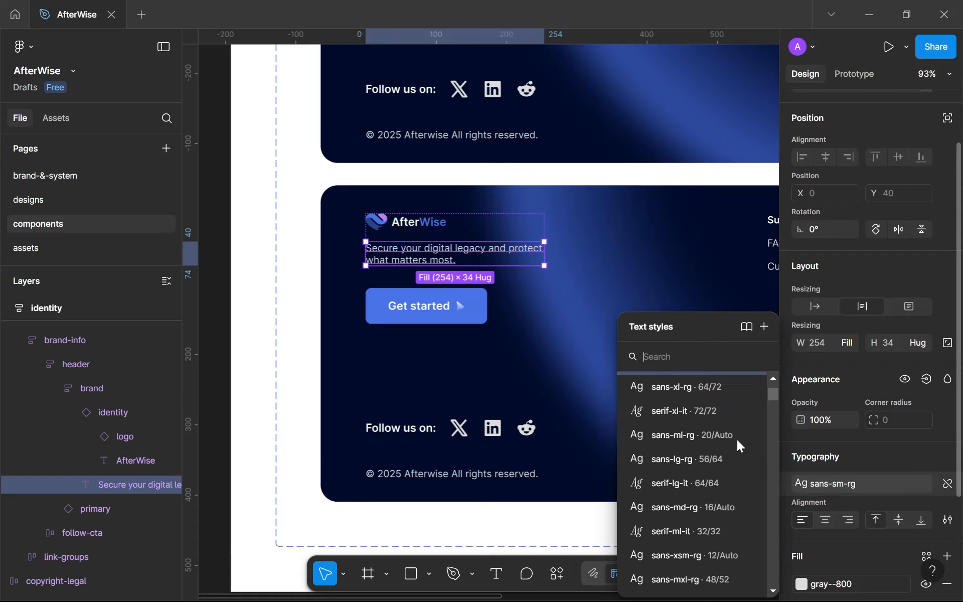
pyautogui.click(706, 473)
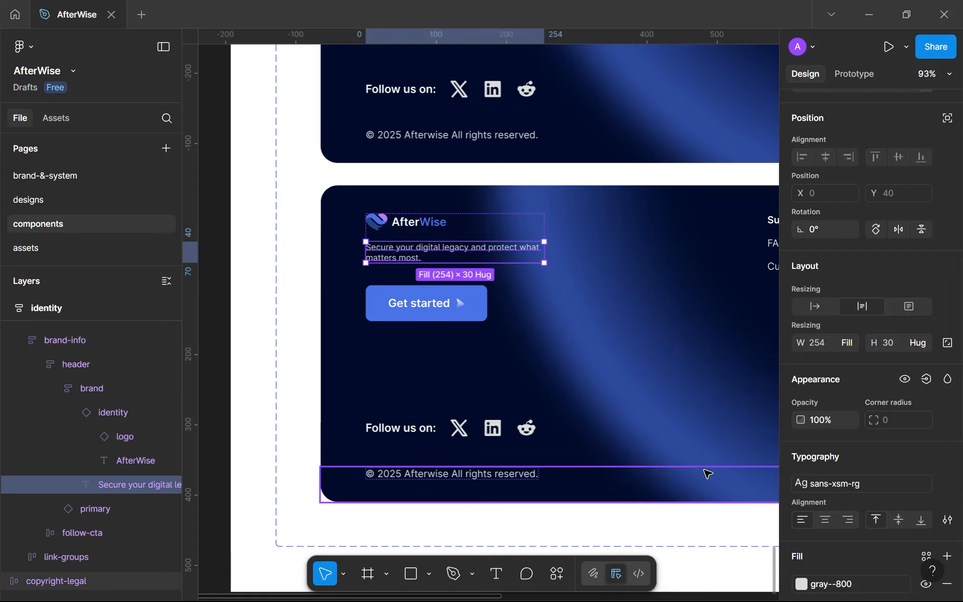
# Step: Switch the mobile footer's Get started button to the primary--mobile variant
pyautogui.click(454, 308)
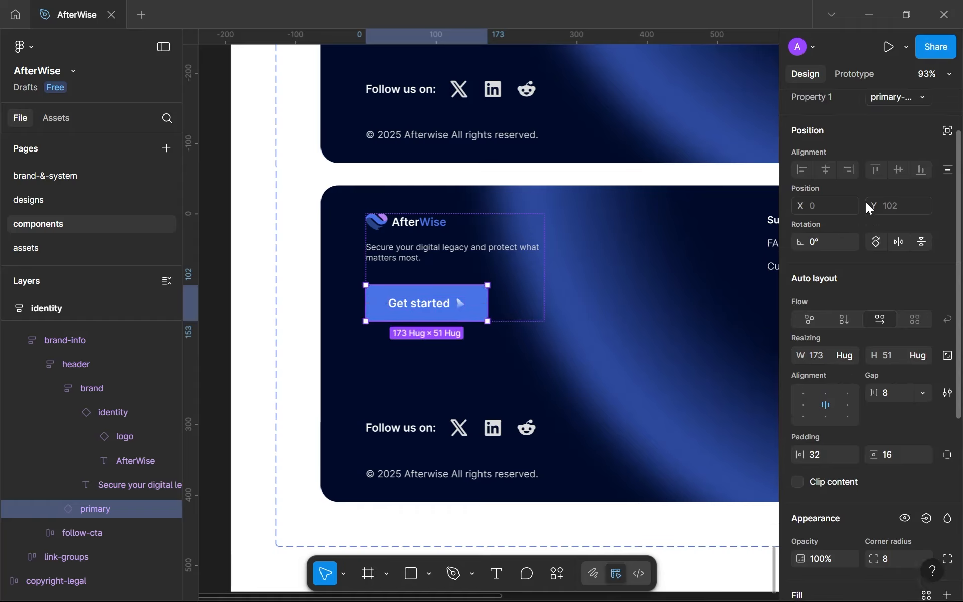
pyautogui.click(885, 149)
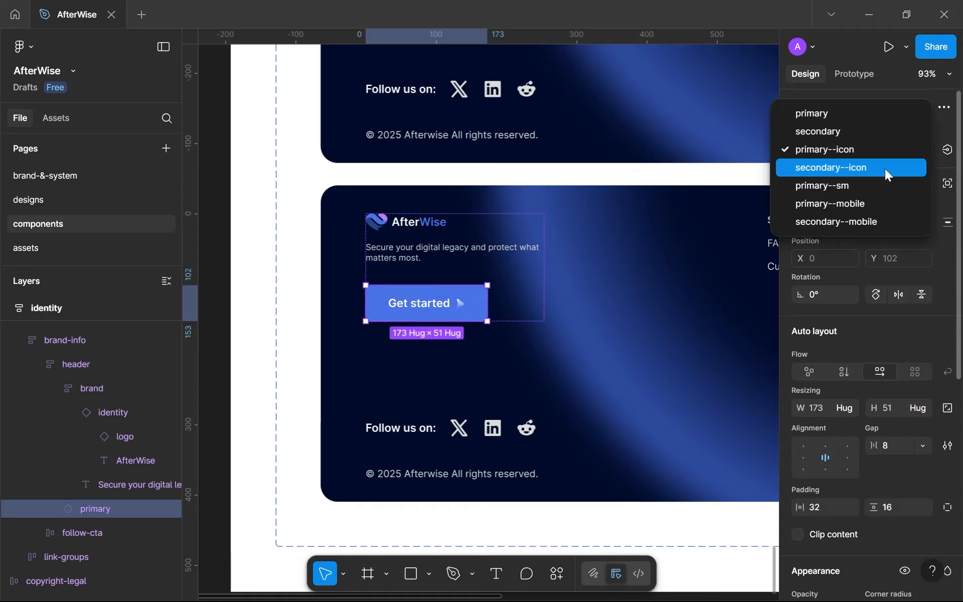
pyautogui.click(864, 203)
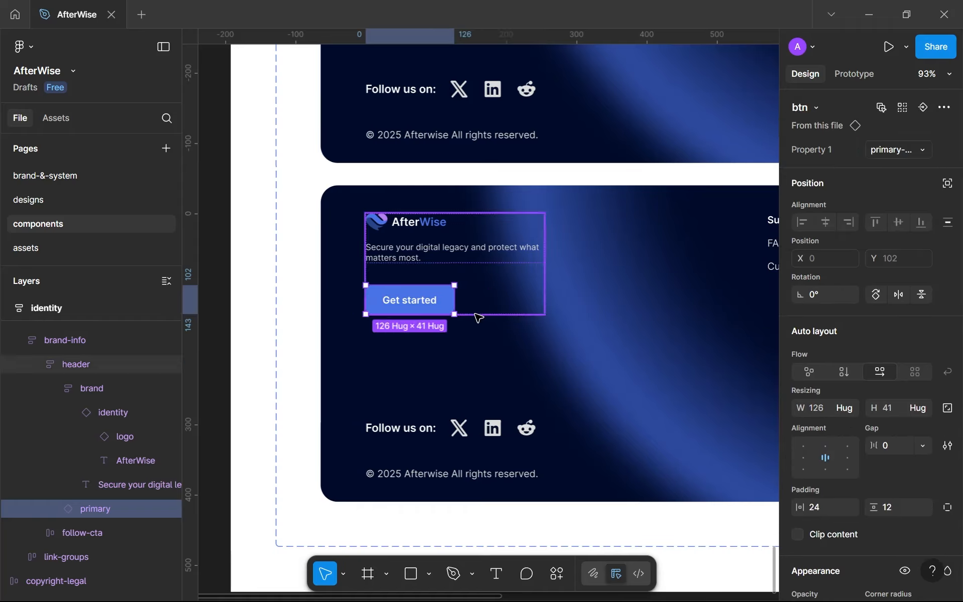
# Step: Apply the sans-sm-sb text style to the "Follow us on:" label in the mobile footer variant
pyautogui.moveTo(476, 356); pyautogui.dragTo(325, 317)
pyautogui.click(274, 402)
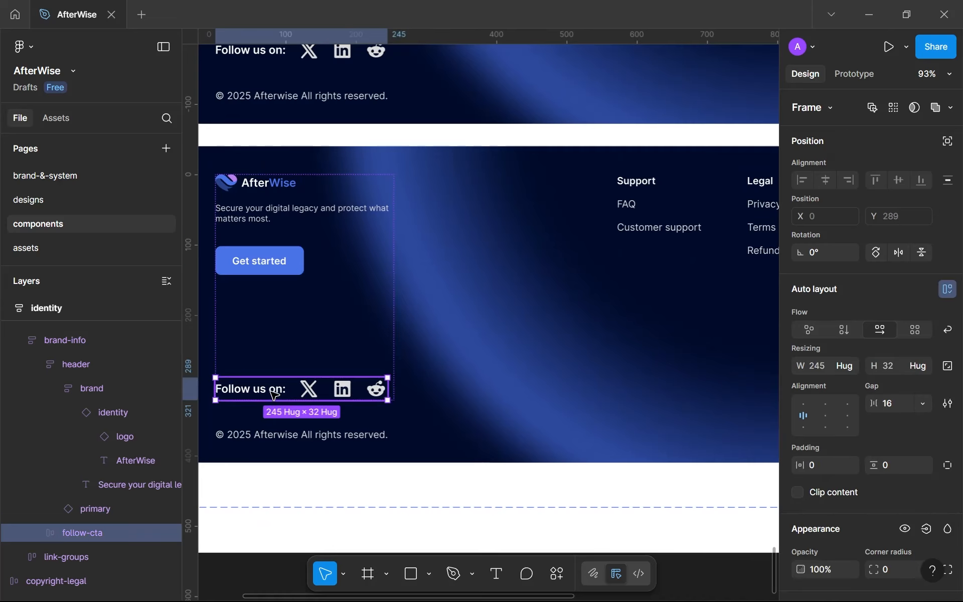
pyautogui.click(274, 392)
pyautogui.scroll(-3, 834, 448)
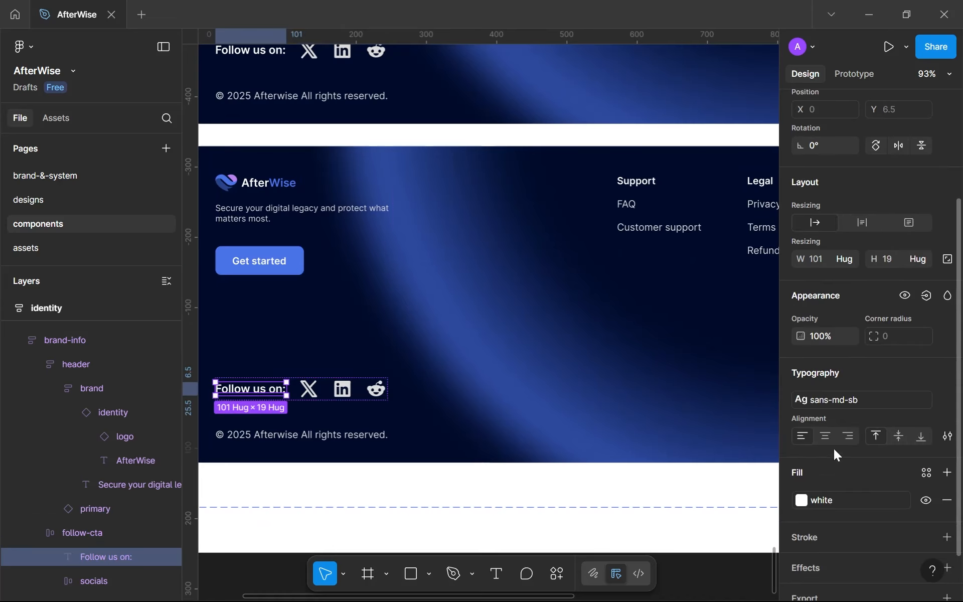
pyautogui.click(839, 399)
pyautogui.click(718, 421)
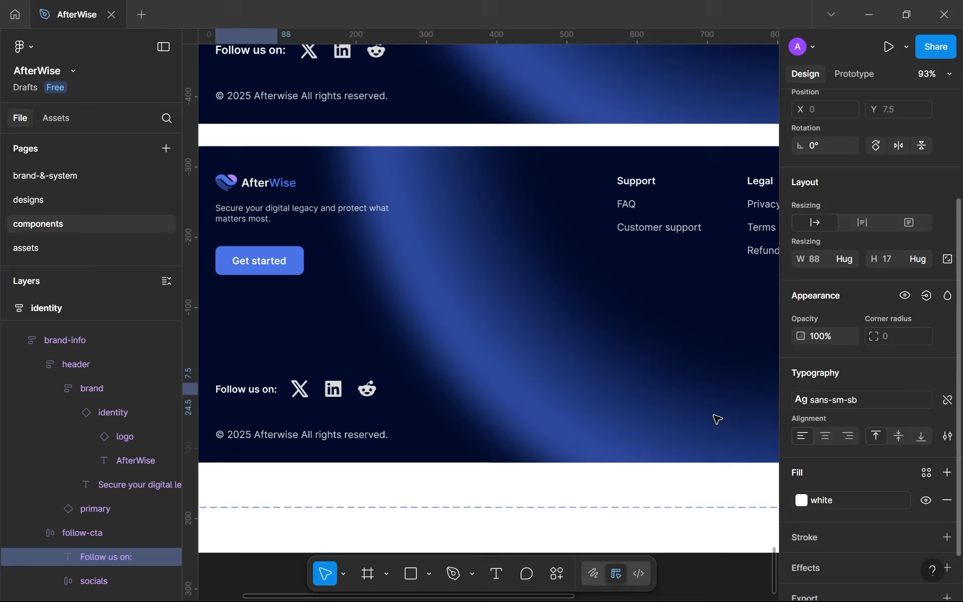
# Step: Set the gap between the social icons in the mobile footer variant to 12
pyautogui.press('Tab')
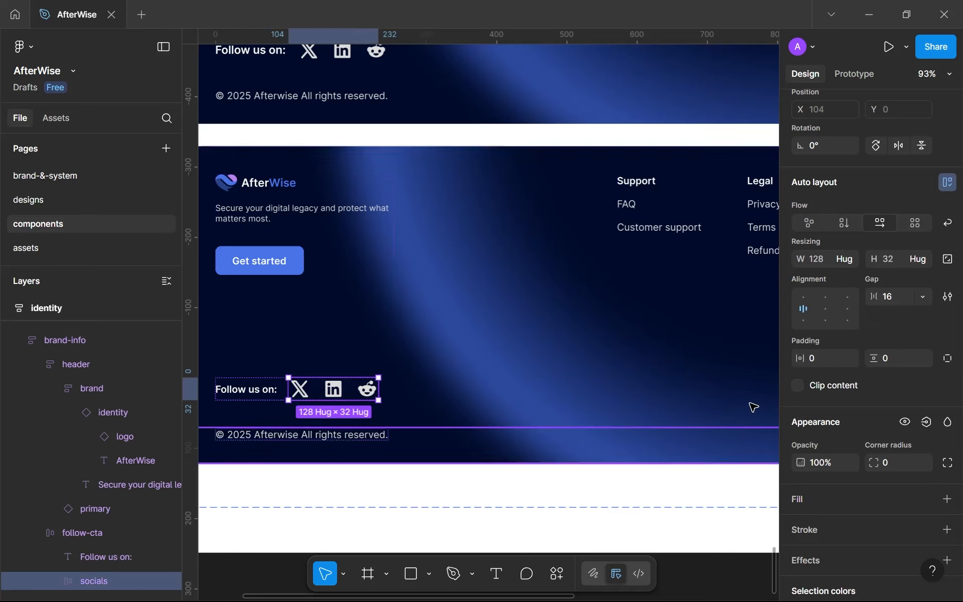
pyautogui.click(895, 299)
pyautogui.write('12')
pyautogui.press('Return')
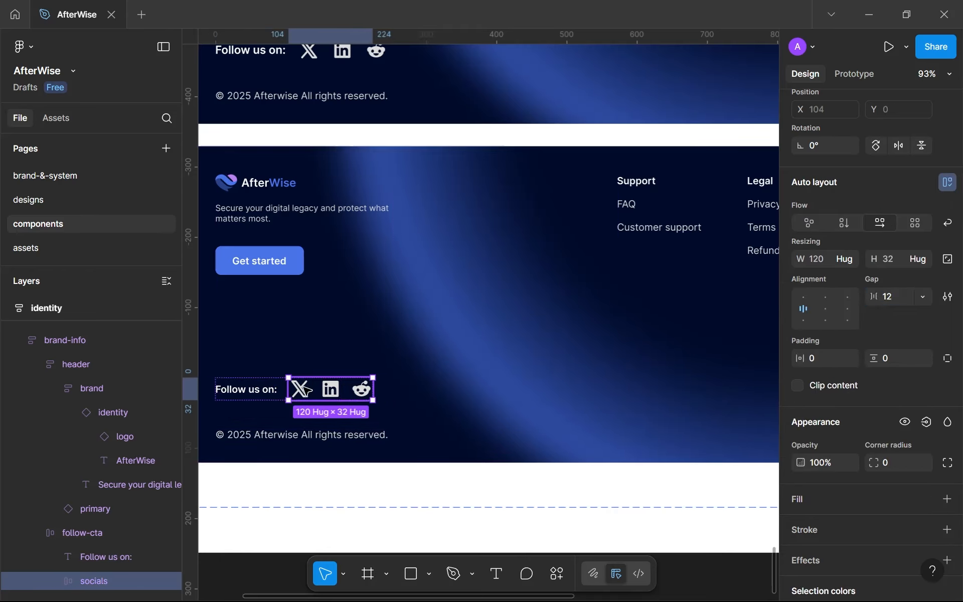
# Step: Set the height of the X, LinkedIn and Reddit logos in the mobile footer variant to 24
pyautogui.doubleClick(302, 390)
pyautogui.keyDown('shift'); pyautogui.click(329, 392); pyautogui.keyUp('shift')
pyautogui.keyDown('shift'); pyautogui.click(361, 391); pyautogui.keyUp('shift')
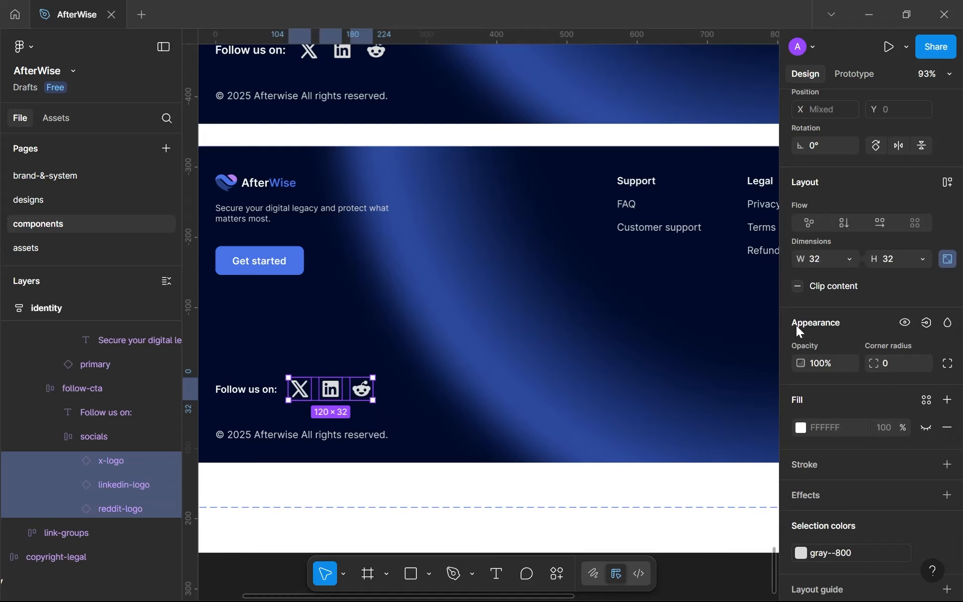
pyautogui.click(886, 262)
pyautogui.write('24')
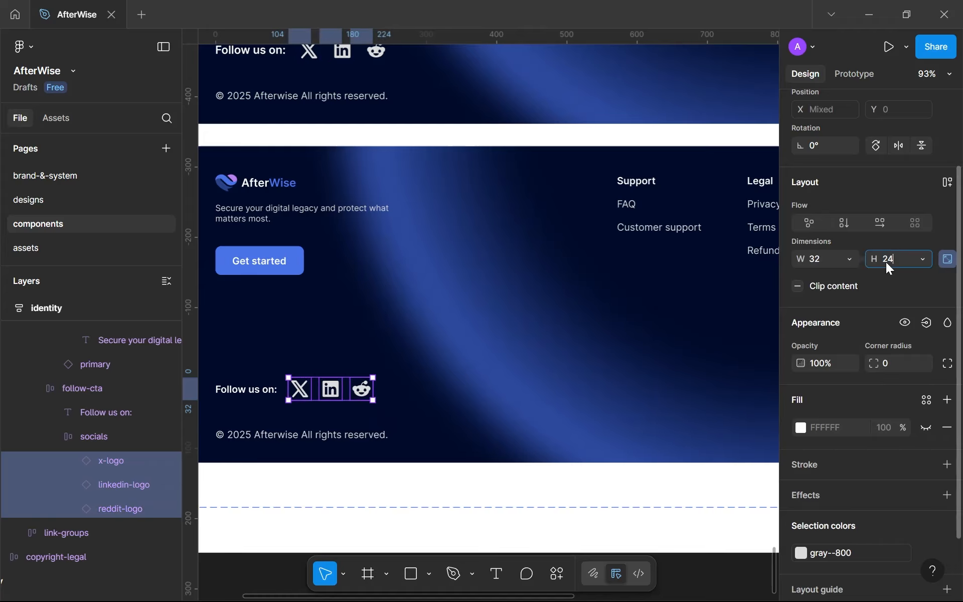
pyautogui.press('Return')
# Step: Set the gap between the link columns in the mobile footer's link-groups frame to 36
pyautogui.moveTo(600, 236); pyautogui.dragTo(361, 276)
pyautogui.click(507, 234)
pyautogui.scroll(1, 424, 269)
pyautogui.scroll(-3, 419, 269)
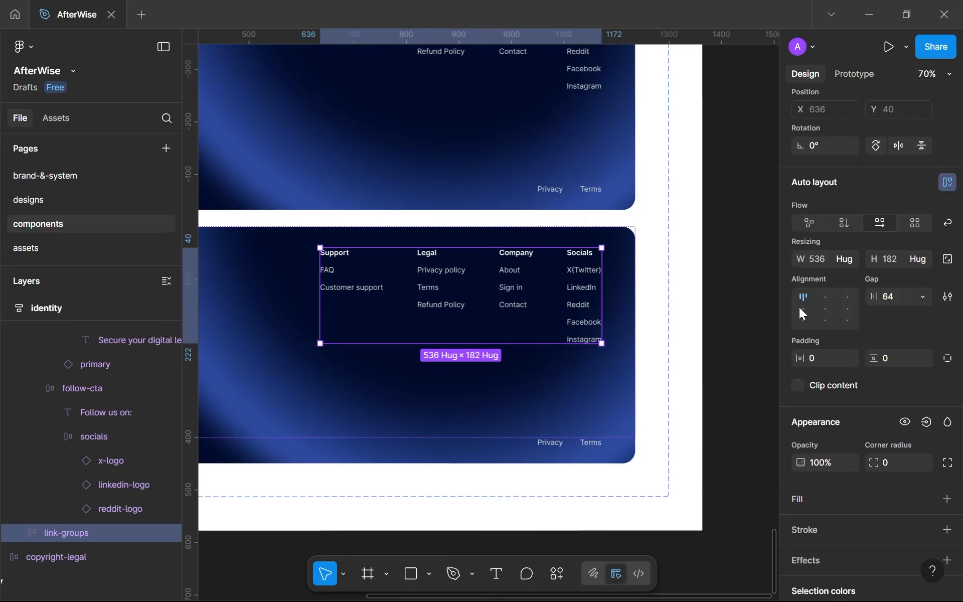
pyautogui.write('32')
pyautogui.press('Return')
pyautogui.click(891, 299)
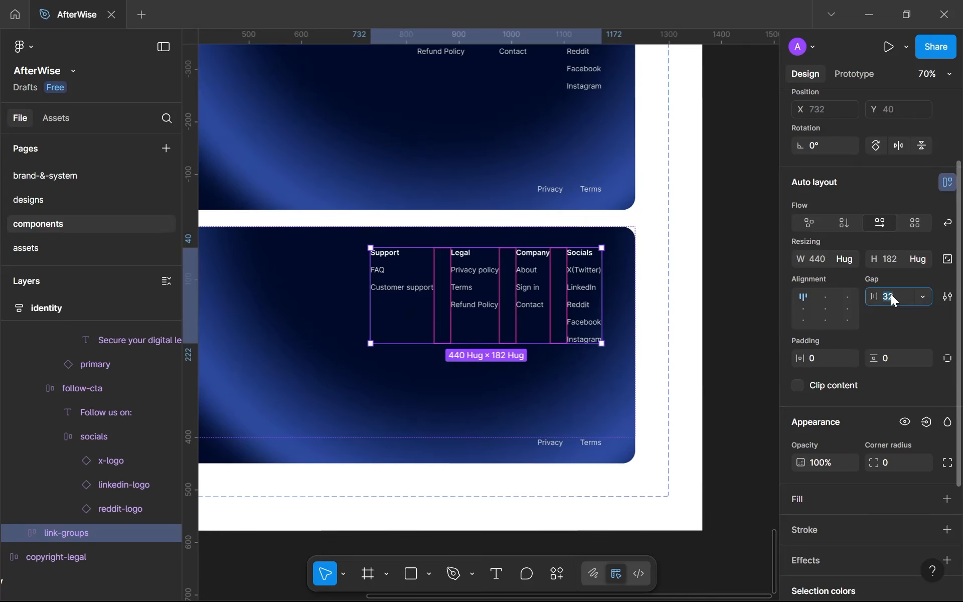
pyautogui.write('36')
pyautogui.press('Return')
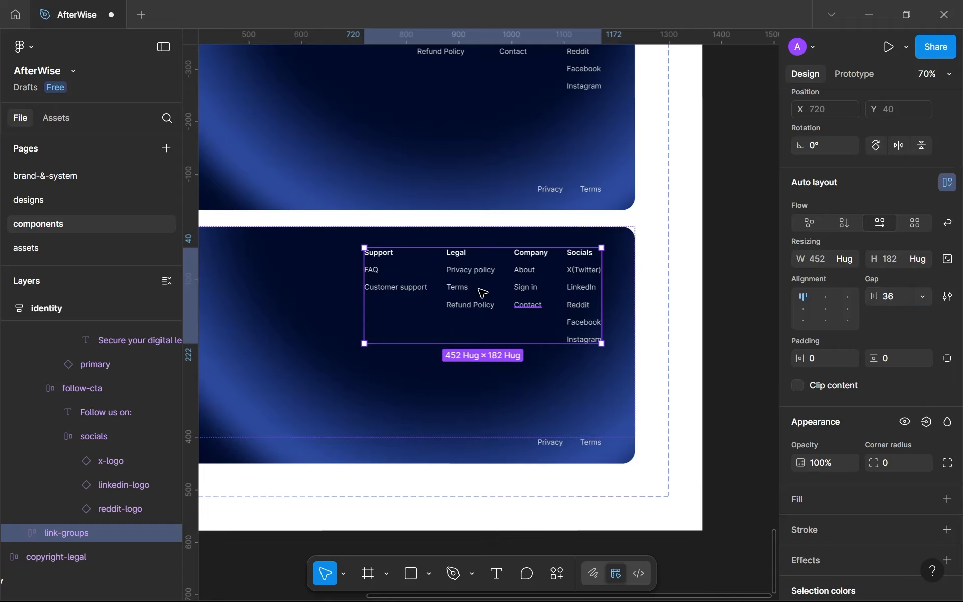
# Step: Detach the text style from the Support, Legal, Company and Socials headings in the mobile footer variant and set their font size to 12
pyautogui.scroll(5, 481, 295)
pyautogui.doubleClick(392, 244)
pyautogui.doubleClick(392, 243)
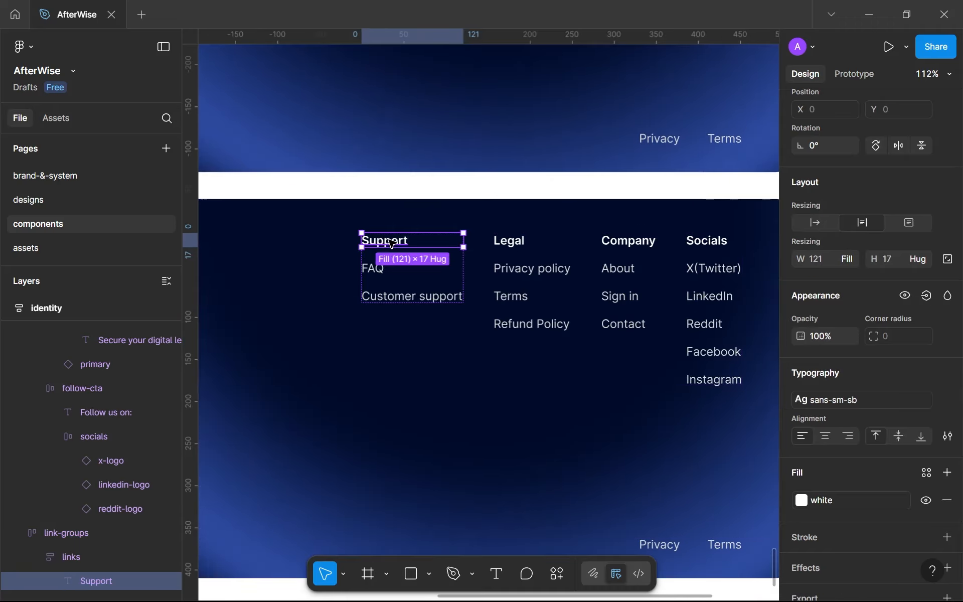
pyautogui.keyDown('shift'); pyautogui.click(508, 244); pyautogui.keyUp('shift')
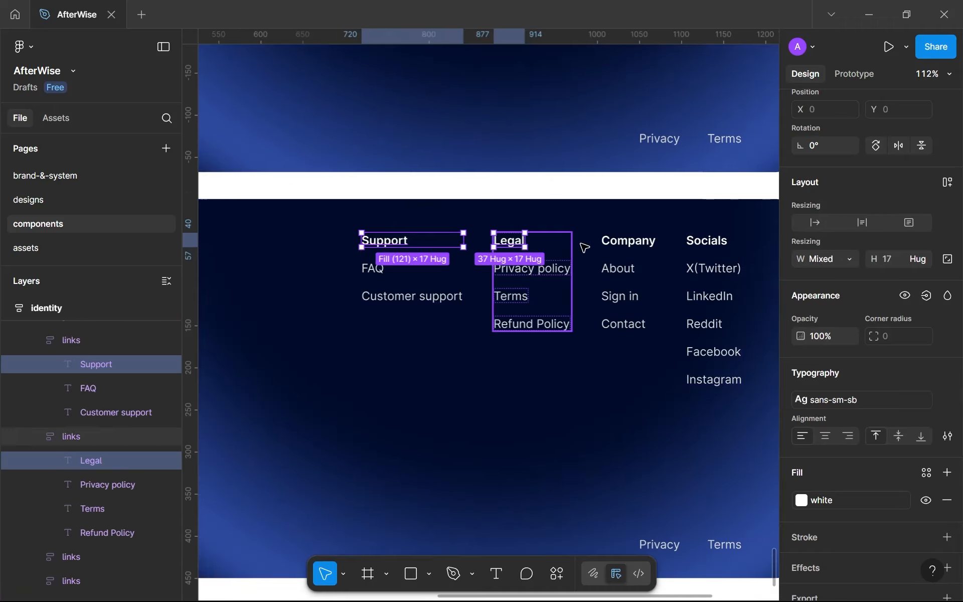
pyautogui.keyDown('shift'); pyautogui.click(628, 242); pyautogui.keyUp('shift')
pyautogui.keyDown('shift'); pyautogui.click(717, 243); pyautogui.keyUp('shift')
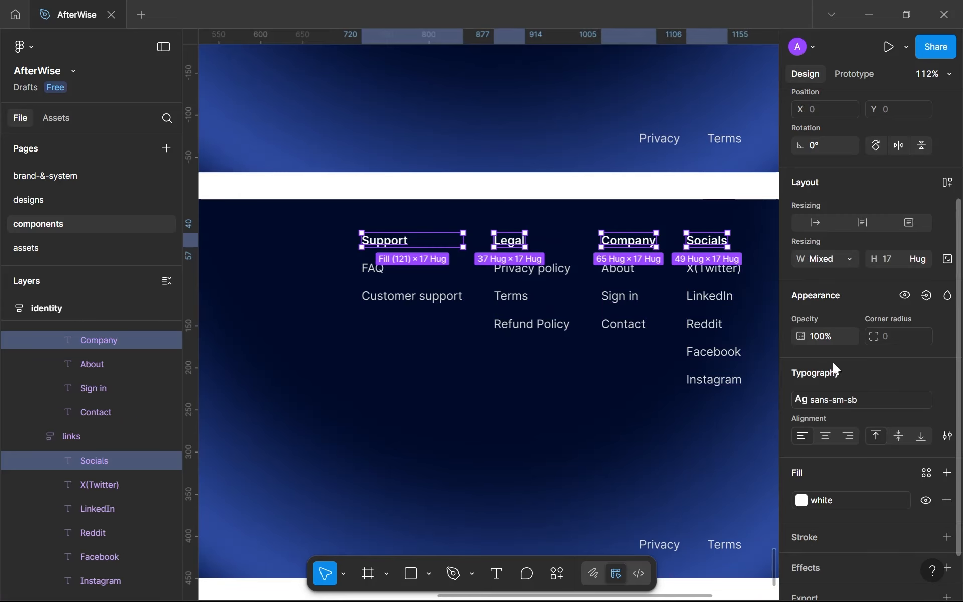
pyautogui.click(844, 400)
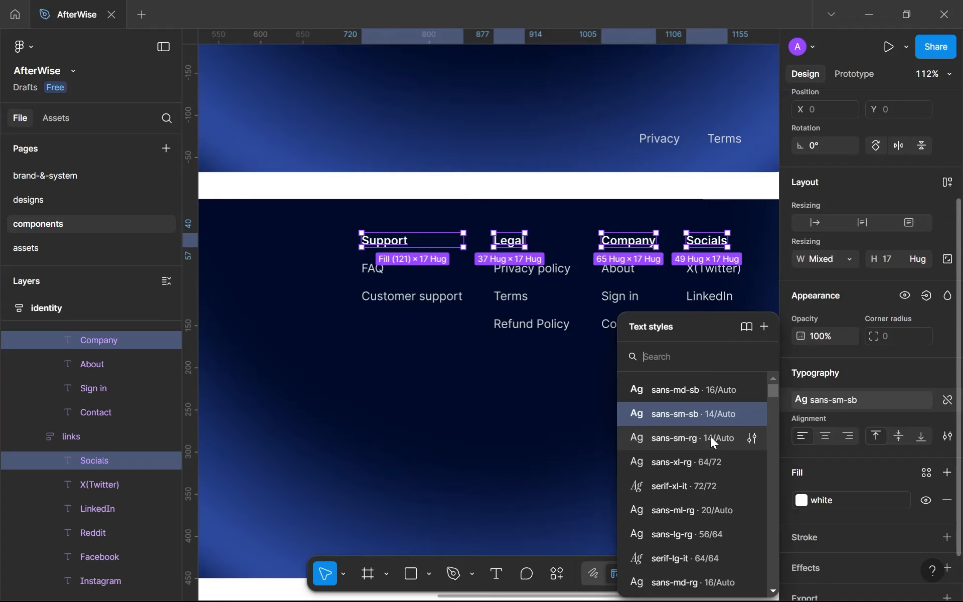
pyautogui.scroll(-5, 713, 440)
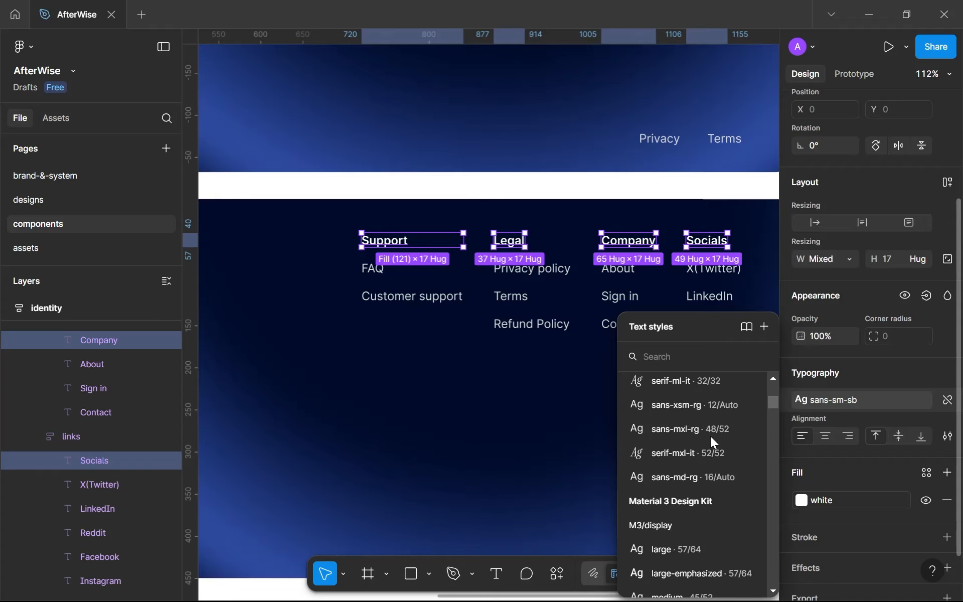
pyautogui.scroll(-4, 357, 202)
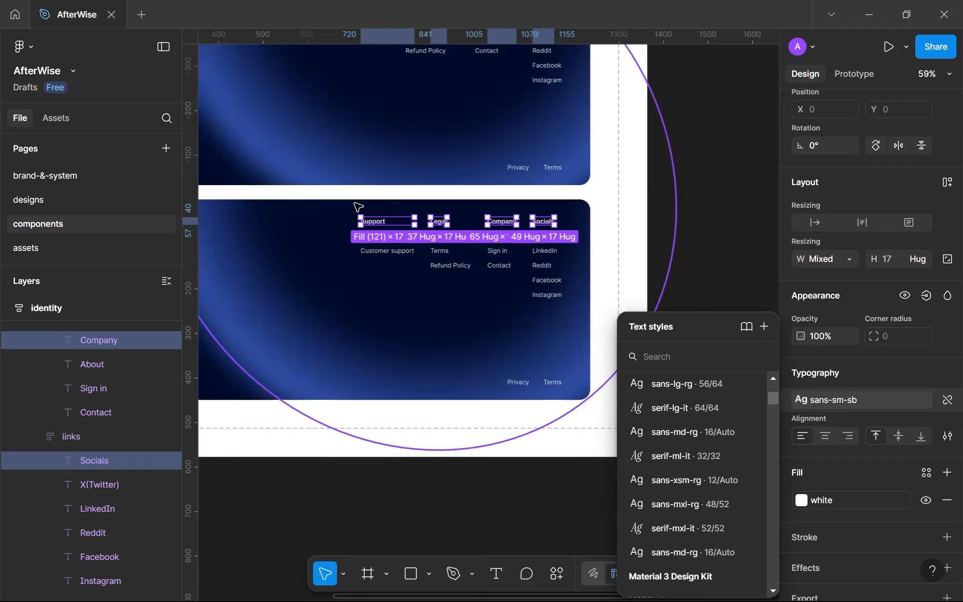
pyautogui.click(948, 400)
pyautogui.click(891, 426)
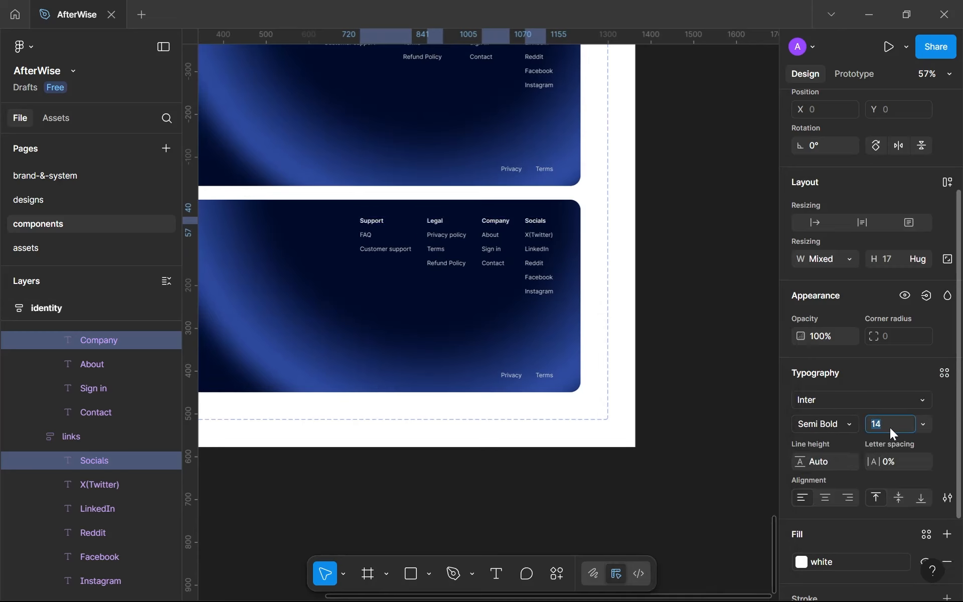
pyautogui.write('12')
pyautogui.press('Return')
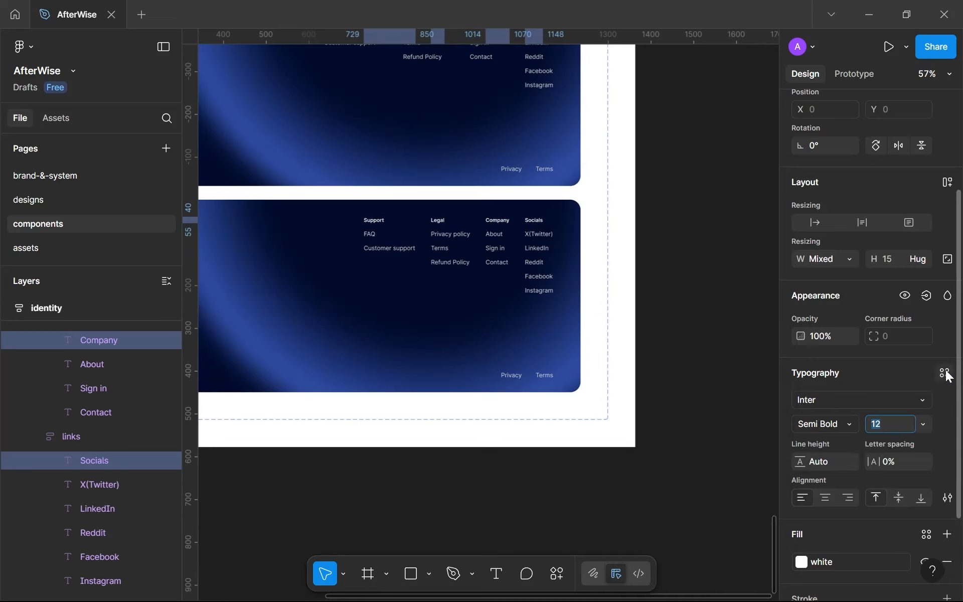
# Step: Create a new text style named sans-xsm-sb from the selected column headings
pyautogui.click(944, 373)
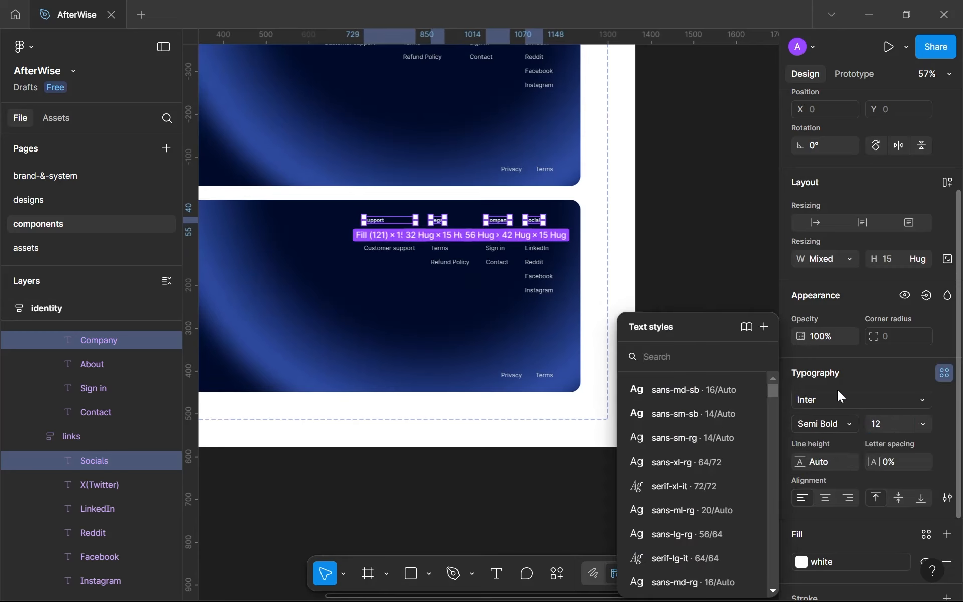
pyautogui.click(763, 328)
pyautogui.write('sans-xs')
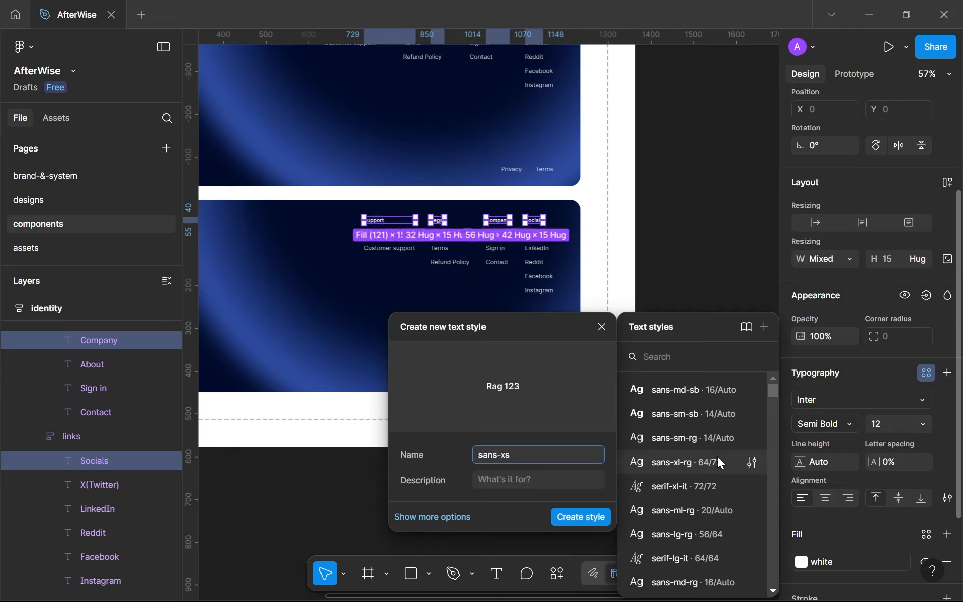
pyautogui.scroll(-3, 718, 456)
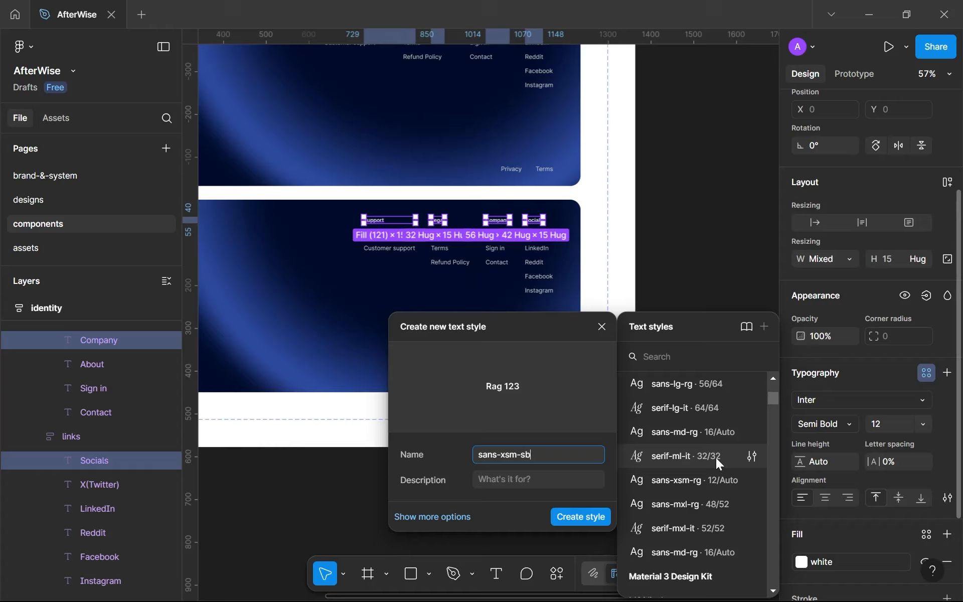
pyautogui.press('Return')
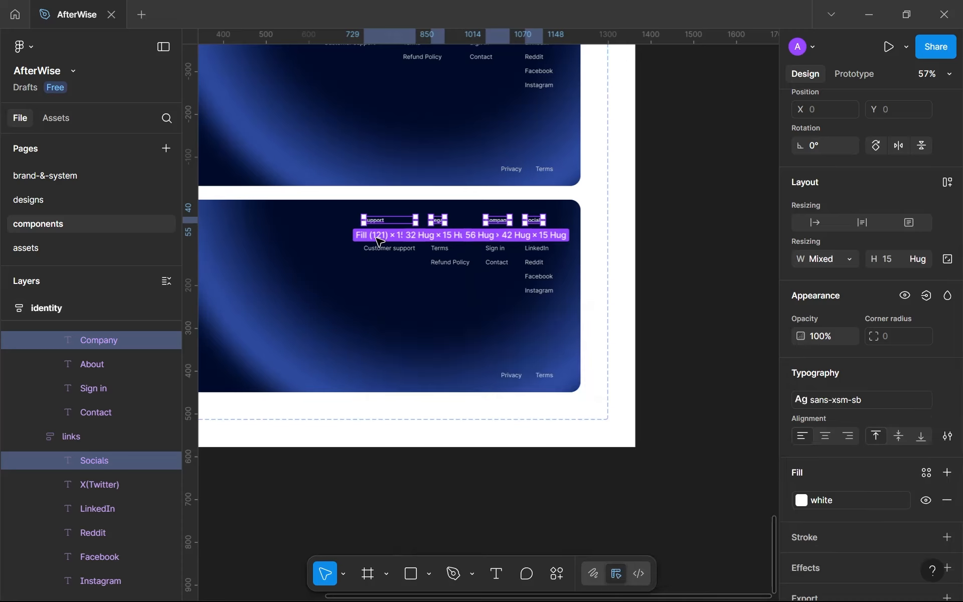
# Step: Apply the sans-xsm-rg text style to all links under Support, Legal, Company and Socials in the mobile footer variant
pyautogui.scroll(5, 377, 238)
pyautogui.click(424, 260)
pyautogui.keyDown('shift'); pyautogui.click(378, 236); pyautogui.keyUp('shift')
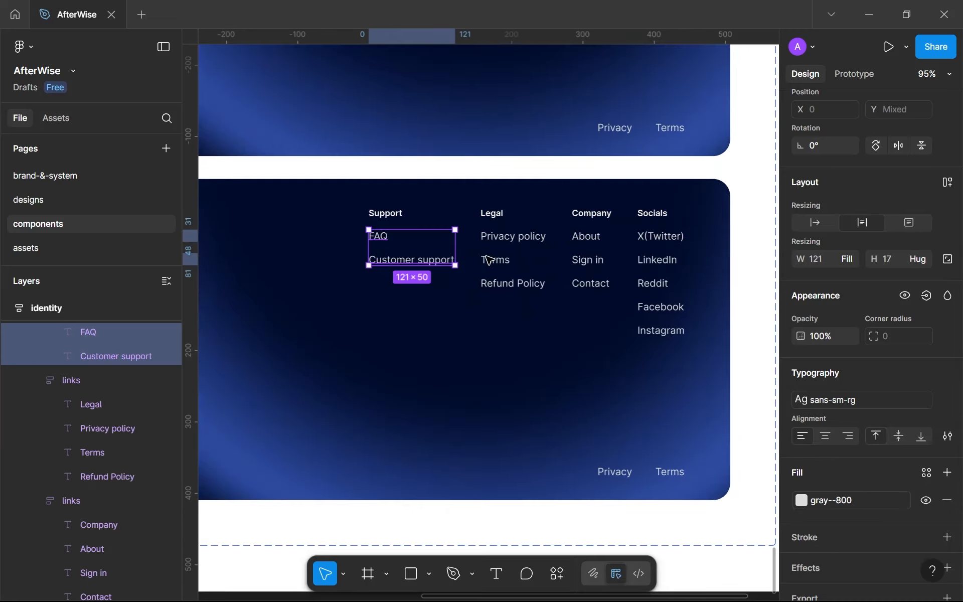
pyautogui.keyDown('shift'); pyautogui.click(508, 241); pyautogui.keyUp('shift')
pyautogui.keyDown('shift'); pyautogui.click(500, 259); pyautogui.keyUp('shift')
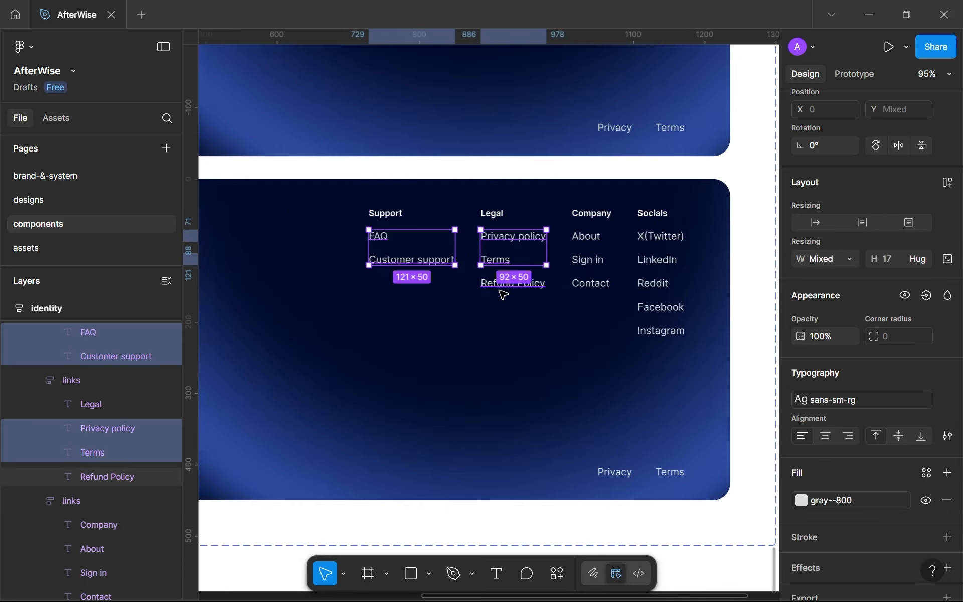
pyautogui.keyDown('shift'); pyautogui.click(500, 287); pyautogui.keyUp('shift')
pyautogui.keyDown('shift'); pyautogui.click(585, 239); pyautogui.keyUp('shift')
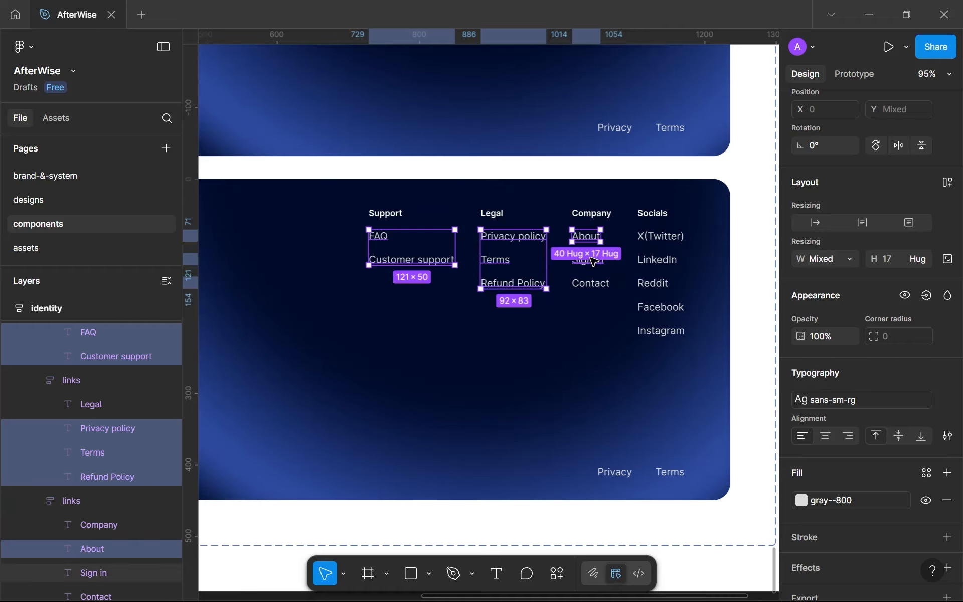
pyautogui.keyDown('shift'); pyautogui.click(587, 261); pyautogui.keyUp('shift')
pyautogui.keyDown('shift'); pyautogui.click(587, 283); pyautogui.keyUp('shift')
pyautogui.keyDown('shift'); pyautogui.doubleClick(673, 237); pyautogui.keyUp('shift')
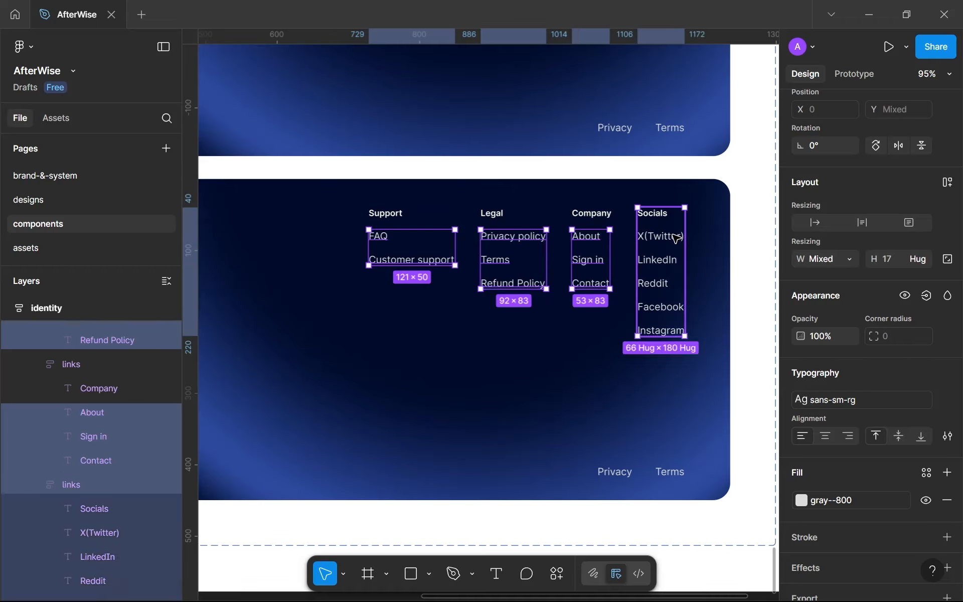
pyautogui.keyDown('shift'); pyautogui.click(665, 261); pyautogui.keyUp('shift')
pyautogui.keyDown('shift'); pyautogui.click(655, 283); pyautogui.keyUp('shift')
pyautogui.keyDown('shift'); pyautogui.click(657, 307); pyautogui.keyUp('shift')
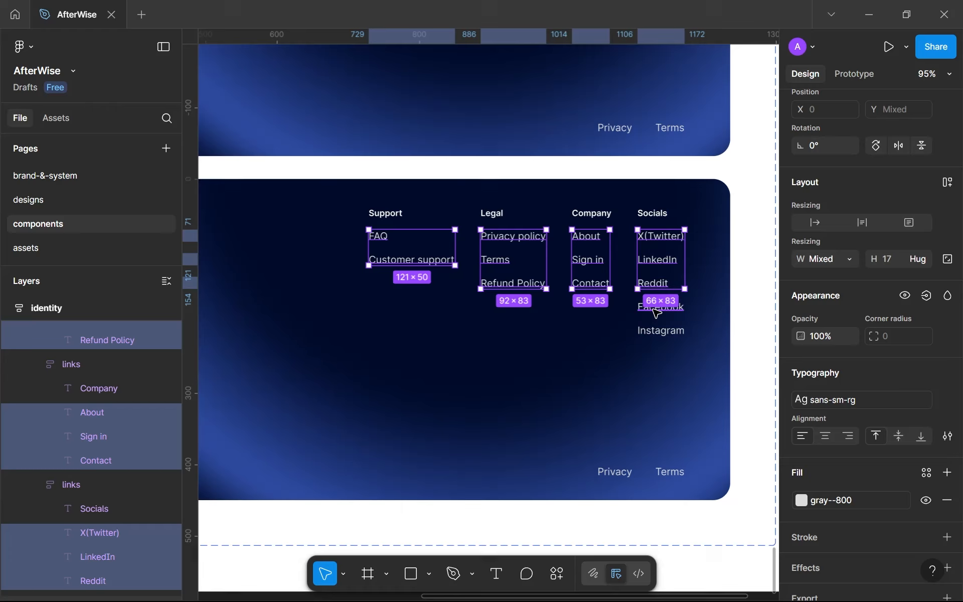
pyautogui.keyDown('shift'); pyautogui.click(654, 332); pyautogui.keyUp('shift')
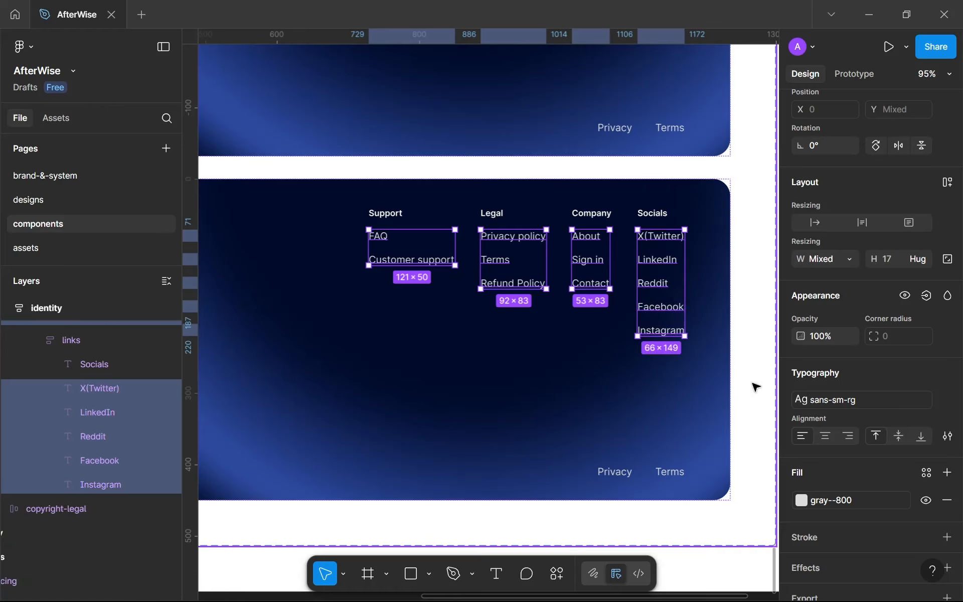
pyautogui.click(823, 401)
pyautogui.scroll(-5, 723, 431)
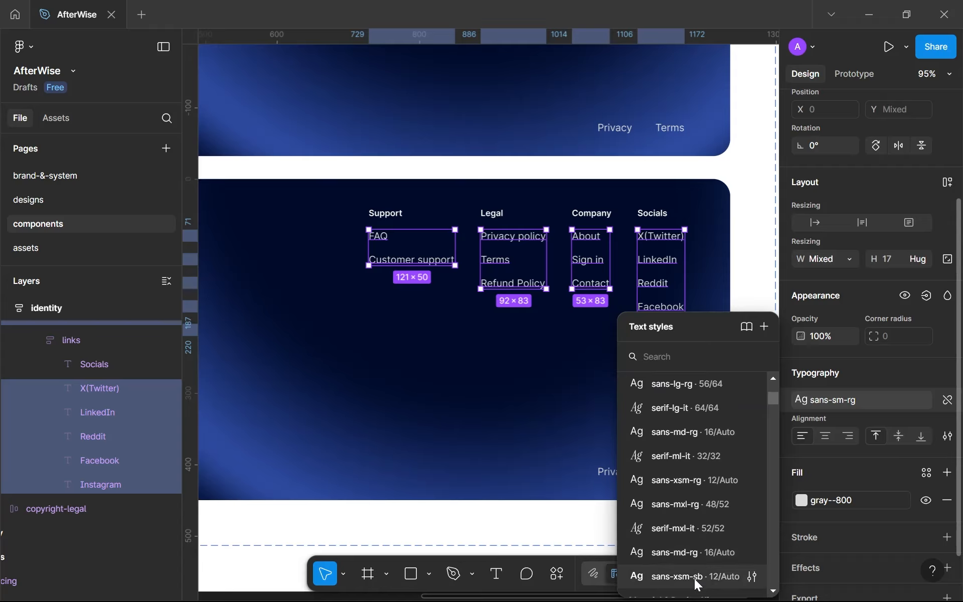
pyautogui.scroll(-2, 695, 579)
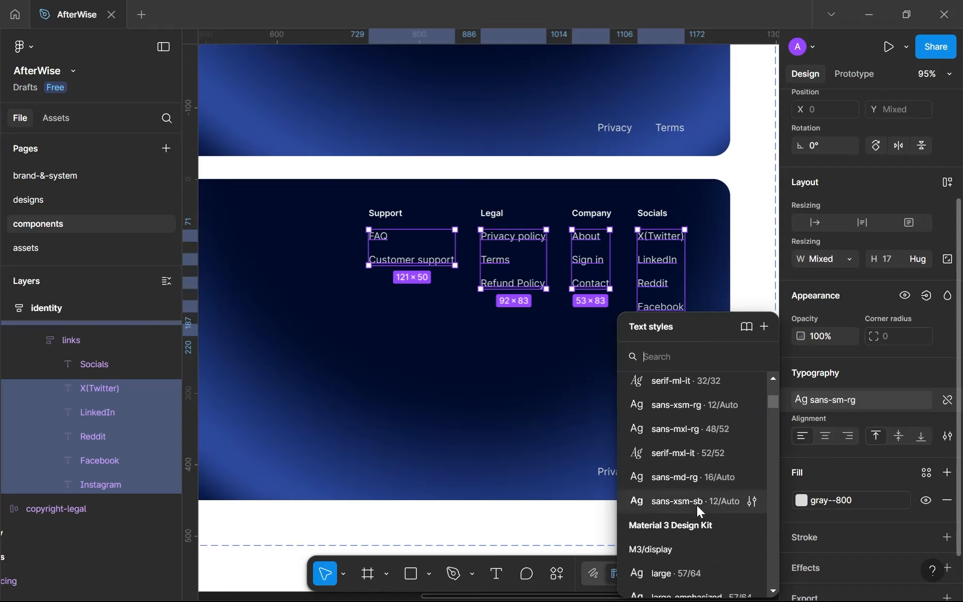
pyautogui.scroll(2, 700, 499)
pyautogui.click(703, 482)
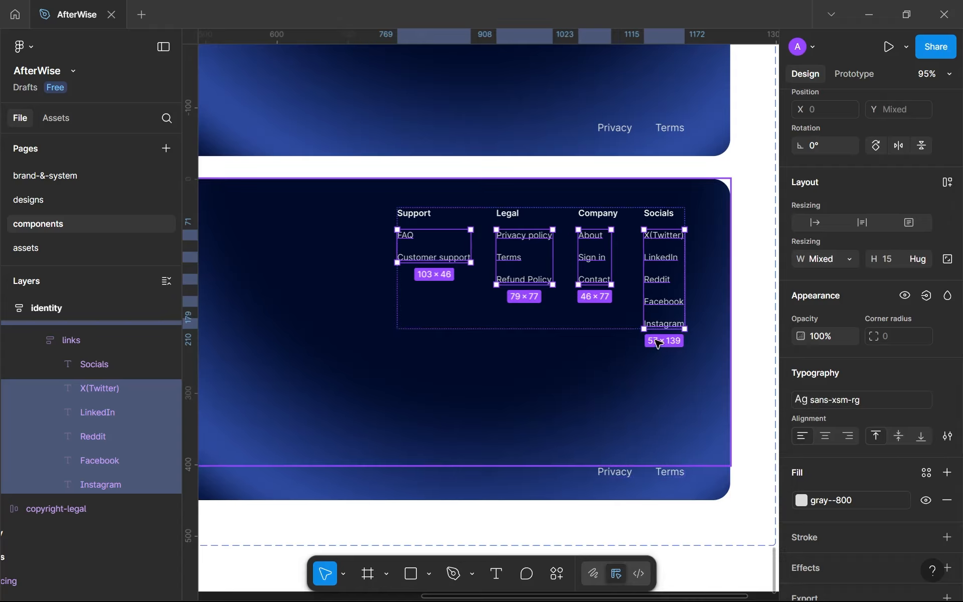
# Step: Apply the sans-xsm-rg text style to the copyright line and the Privacy and Terms links in the mobile footer variant
pyautogui.scroll(-2, 671, 370)
pyautogui.scroll(-4, 569, 435)
pyautogui.scroll(3, 350, 370)
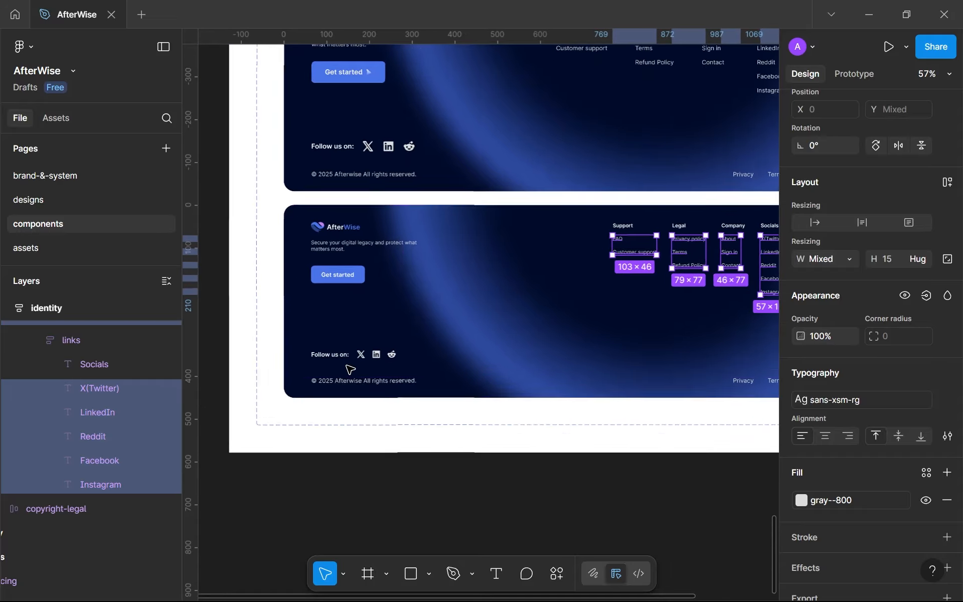
pyautogui.click(371, 386)
pyautogui.click(371, 387)
pyautogui.hscroll(5, 516, 391)
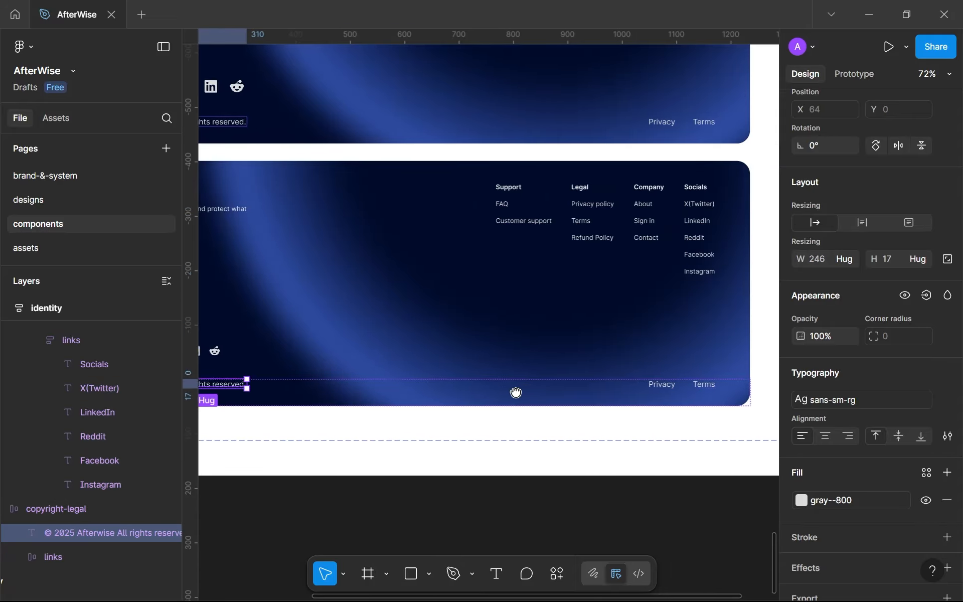
pyautogui.keyDown('shift'); pyautogui.doubleClick(622, 395); pyautogui.keyUp('shift')
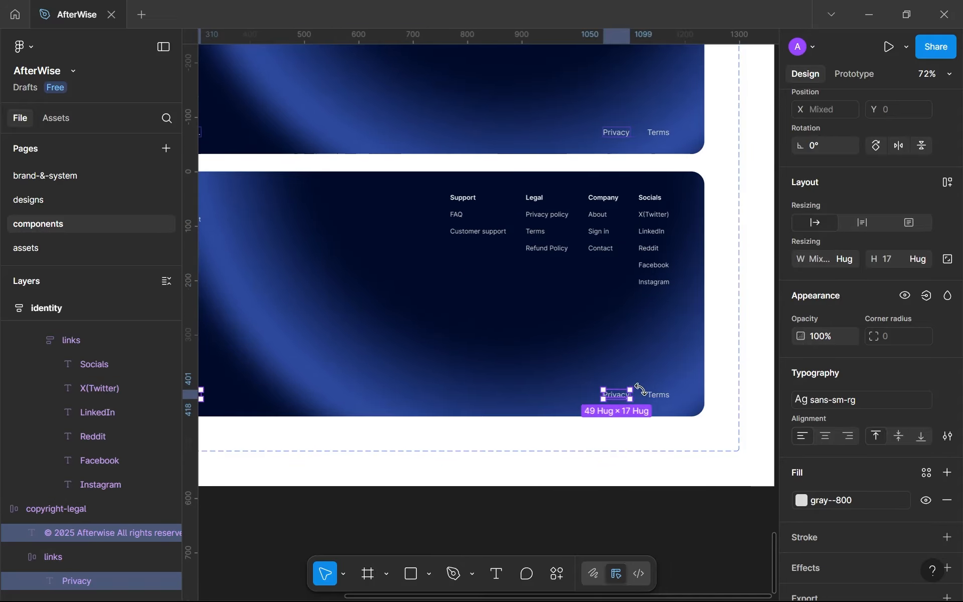
pyautogui.keyDown('shift'); pyautogui.click(661, 397); pyautogui.keyUp('shift')
pyautogui.click(811, 399)
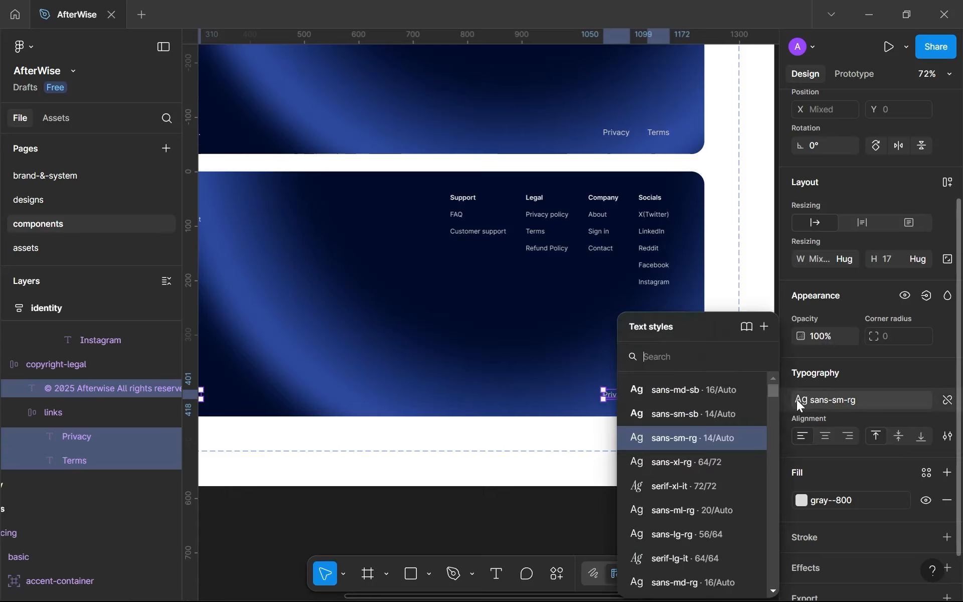
pyautogui.scroll(-3, 707, 441)
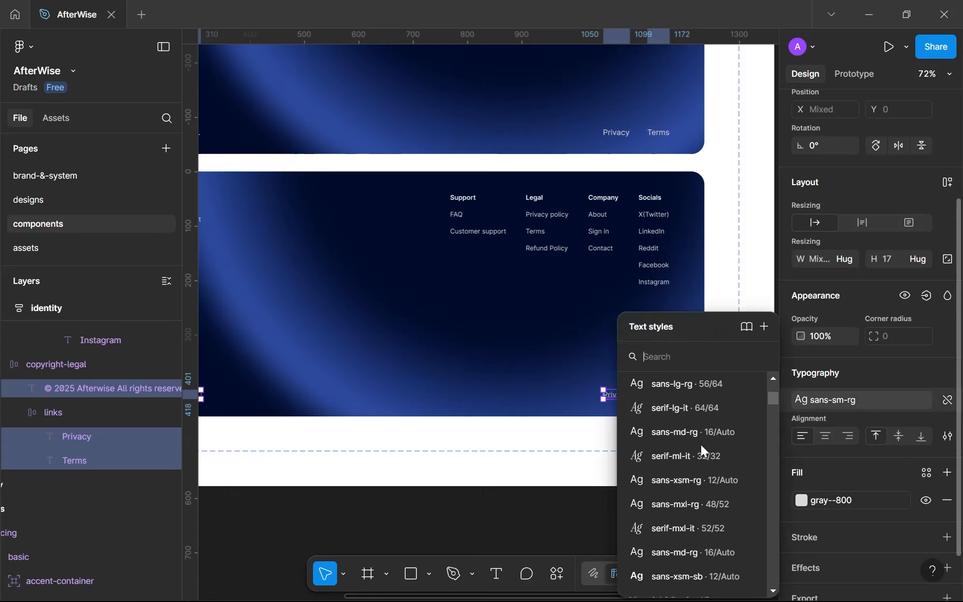
pyautogui.click(697, 485)
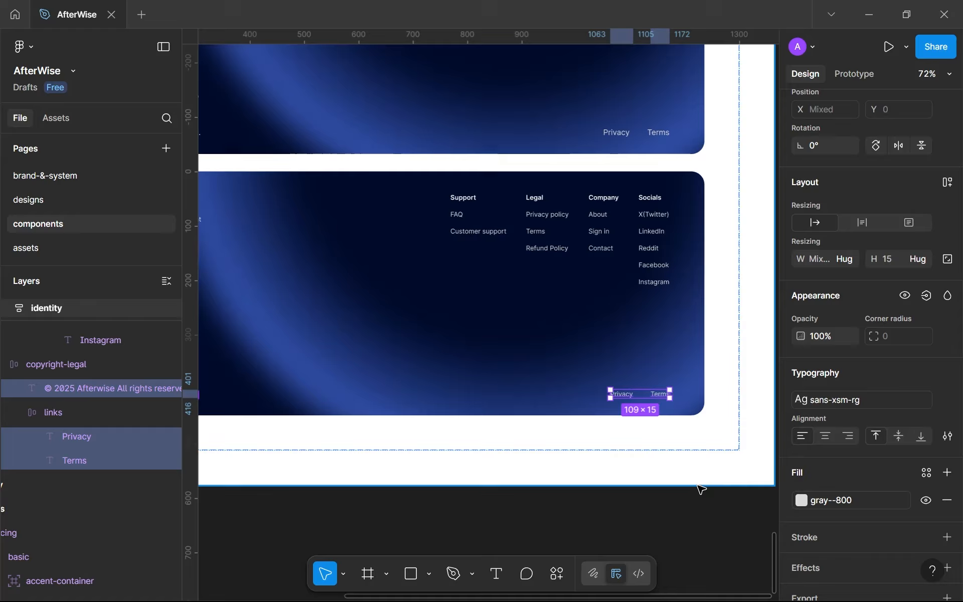
# Step: Duplicate the "Sans serif extra small regular" sample in the text-styles frame on the brand-&-system page
pyautogui.click(28, 206)
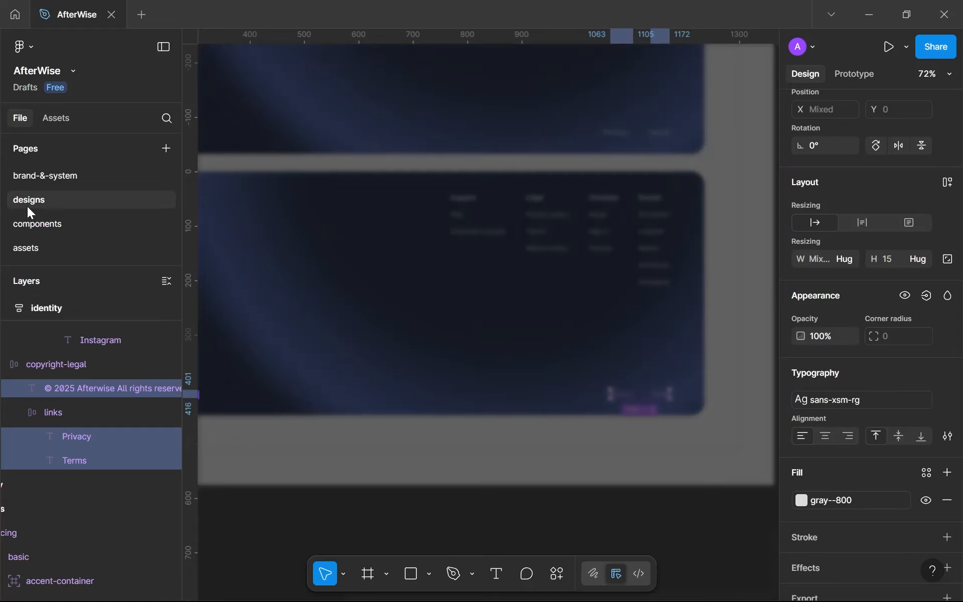
pyautogui.click(51, 181)
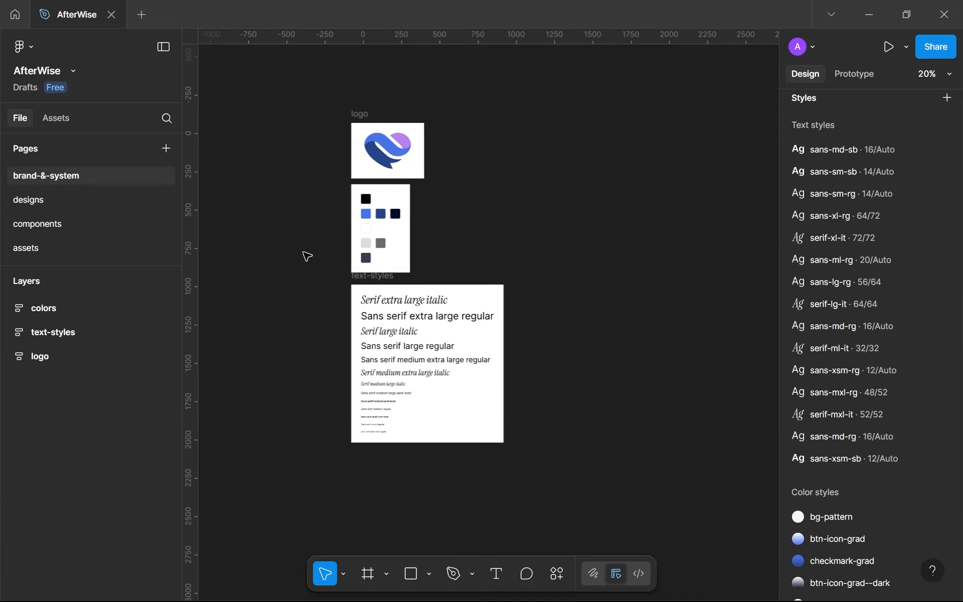
pyautogui.scroll(-3, 351, 151)
pyautogui.scroll(5, 378, 198)
pyautogui.scroll(3, 404, 273)
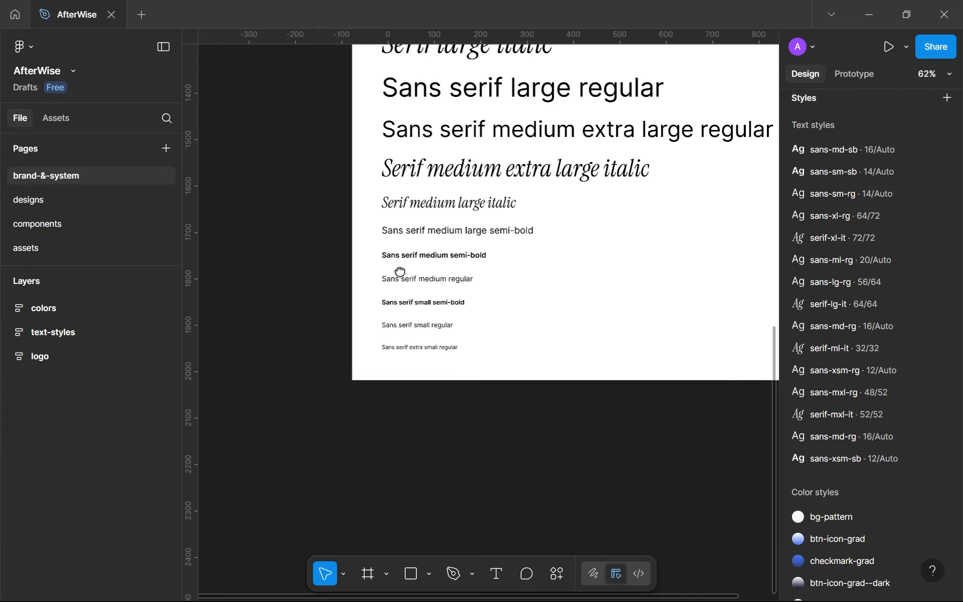
pyautogui.scroll(-2, 404, 333)
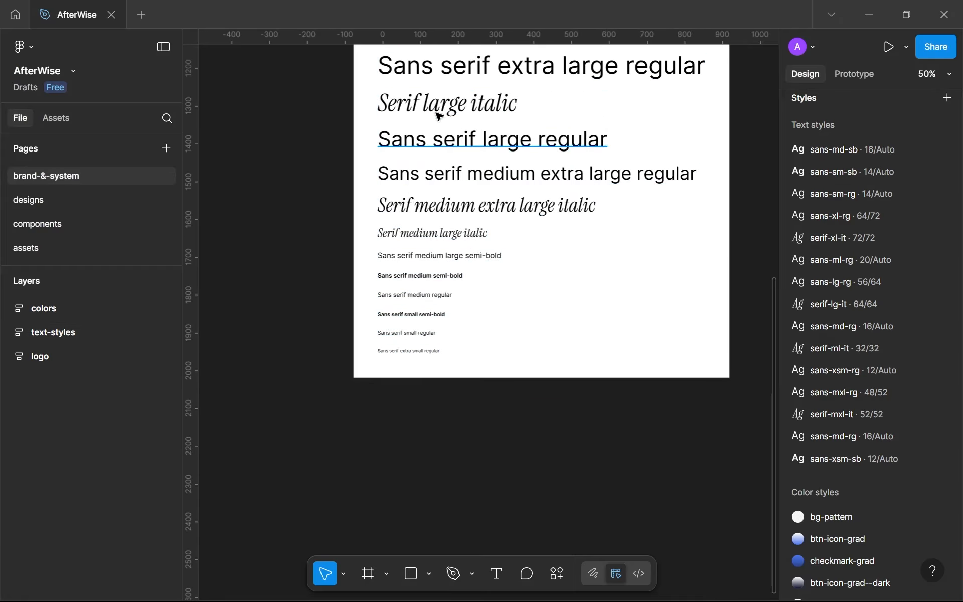
pyautogui.click(373, 402)
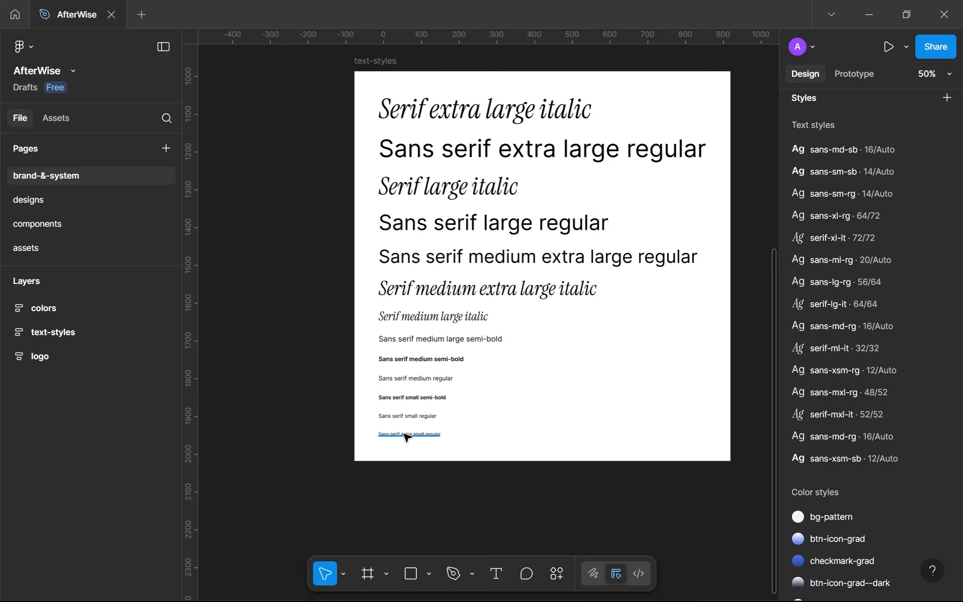
pyautogui.scroll(3, 404, 435)
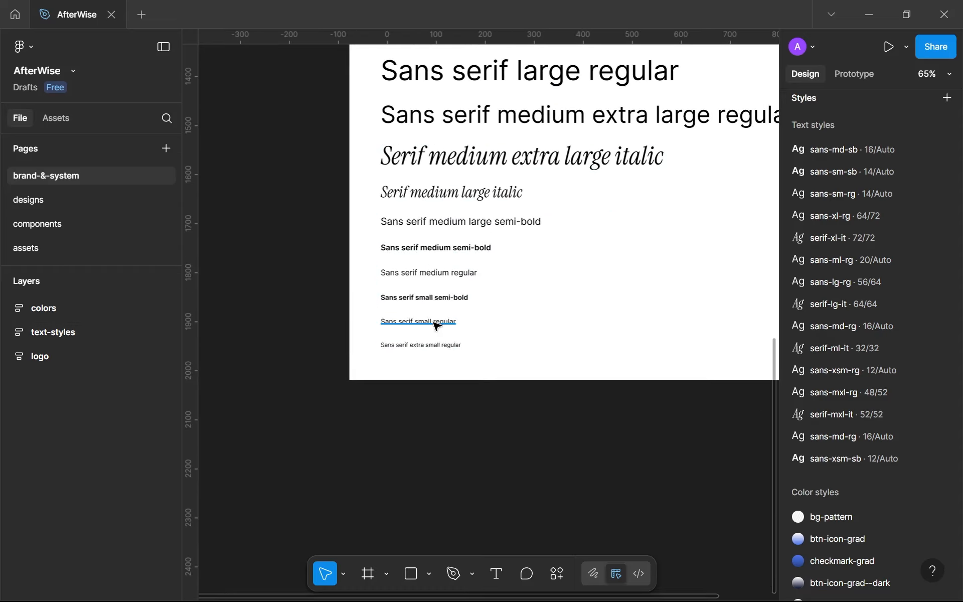
pyautogui.click(434, 351)
pyautogui.hotkey('ctrl', 'd')
# Step: Apply the sans-xsm-sb text style to the upper extra small sample and change its text to "Sans serif extra small semi bold"
pyautogui.scroll(4, 442, 342)
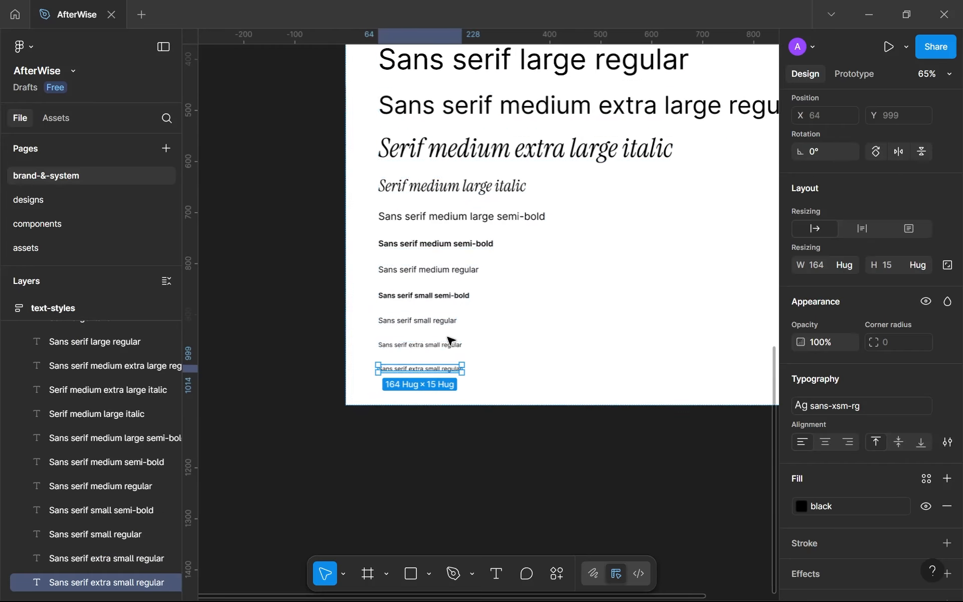
pyautogui.click(415, 348)
pyautogui.click(803, 406)
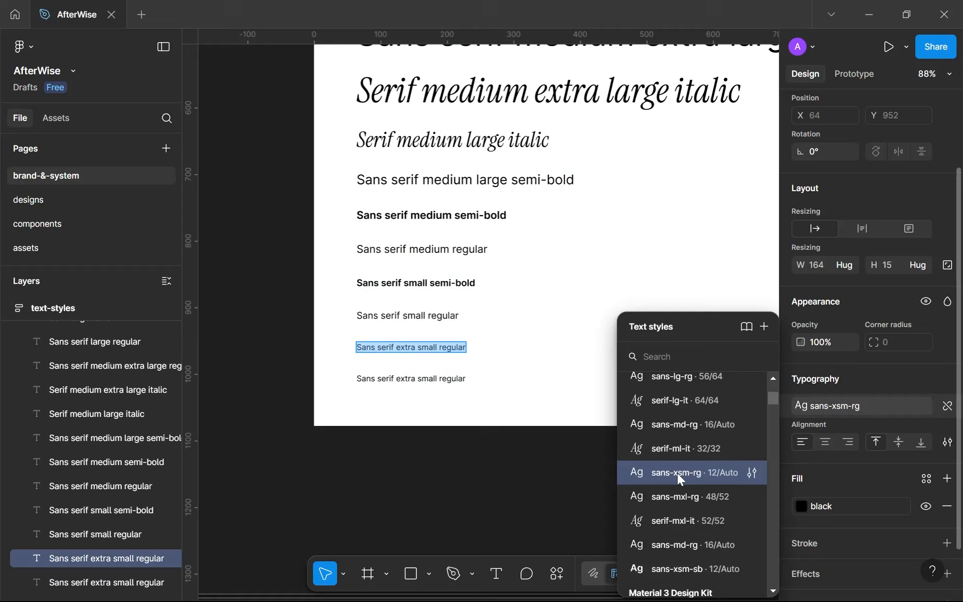
pyautogui.click(692, 567)
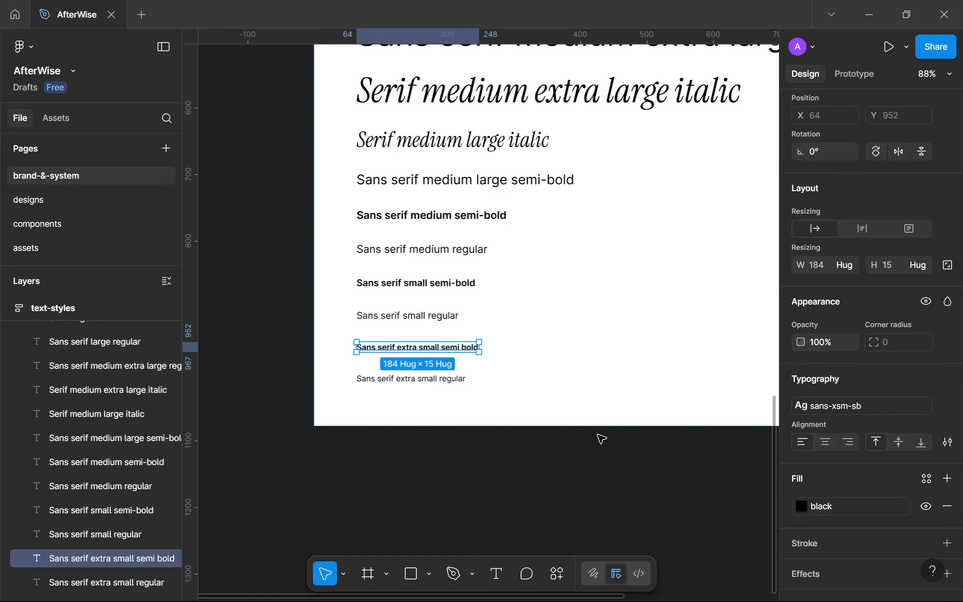
# Step: Return to the components page and set the mobile footer variant's width to 365
pyautogui.scroll(-3, 517, 379)
pyautogui.click(64, 200)
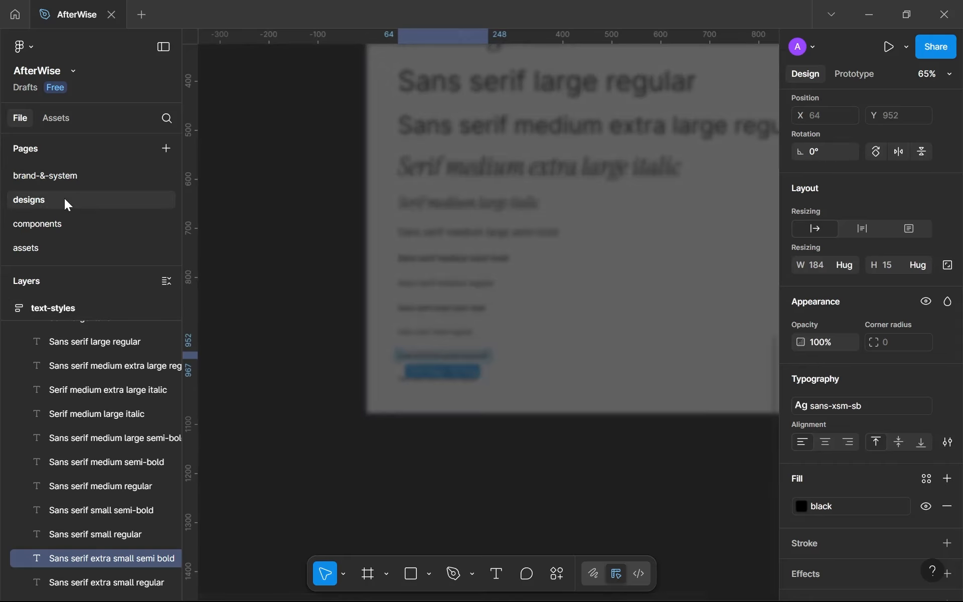
pyautogui.scroll(-1, 407, 229)
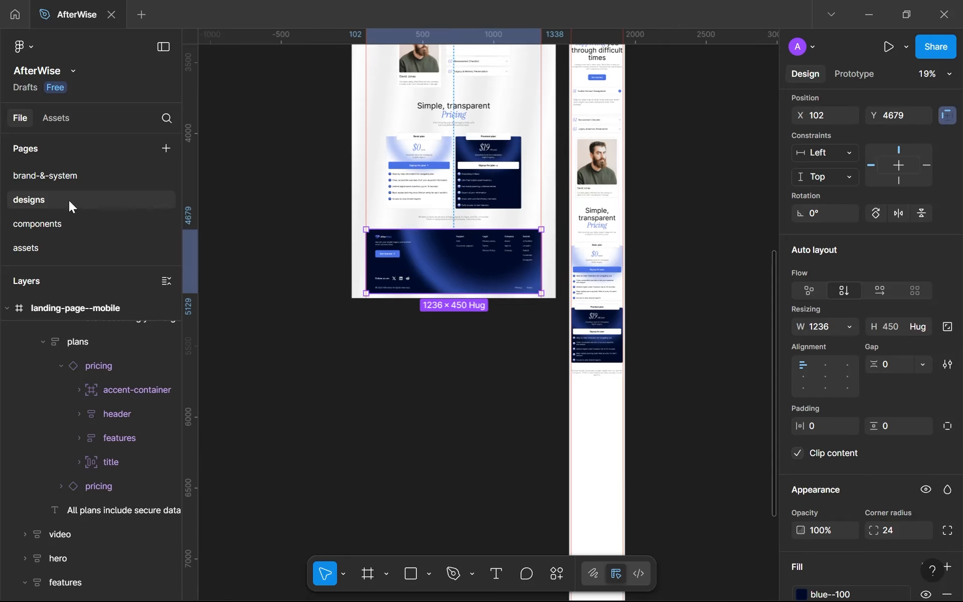
pyautogui.click(62, 224)
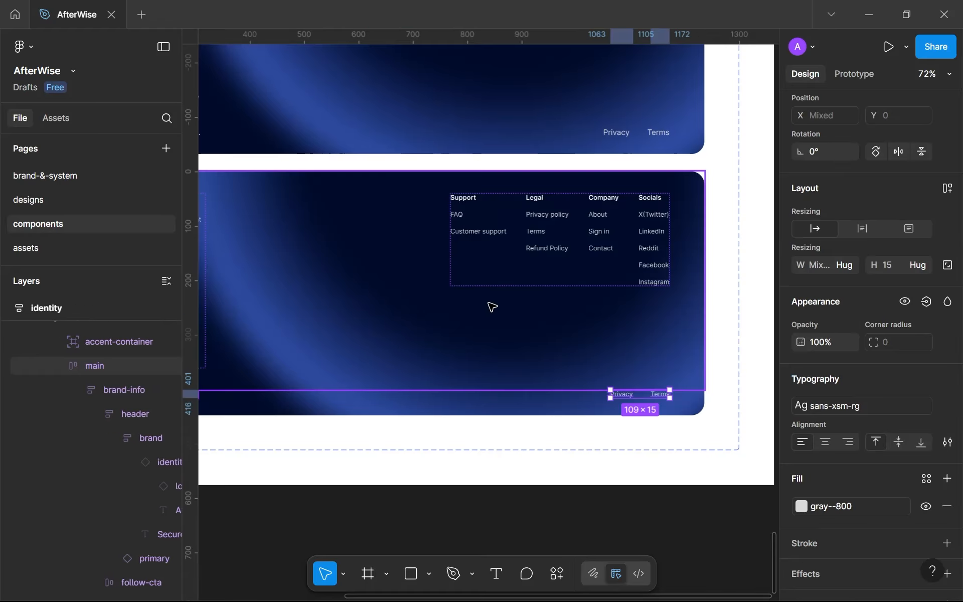
pyautogui.scroll(-5, 489, 304)
pyautogui.click(557, 315)
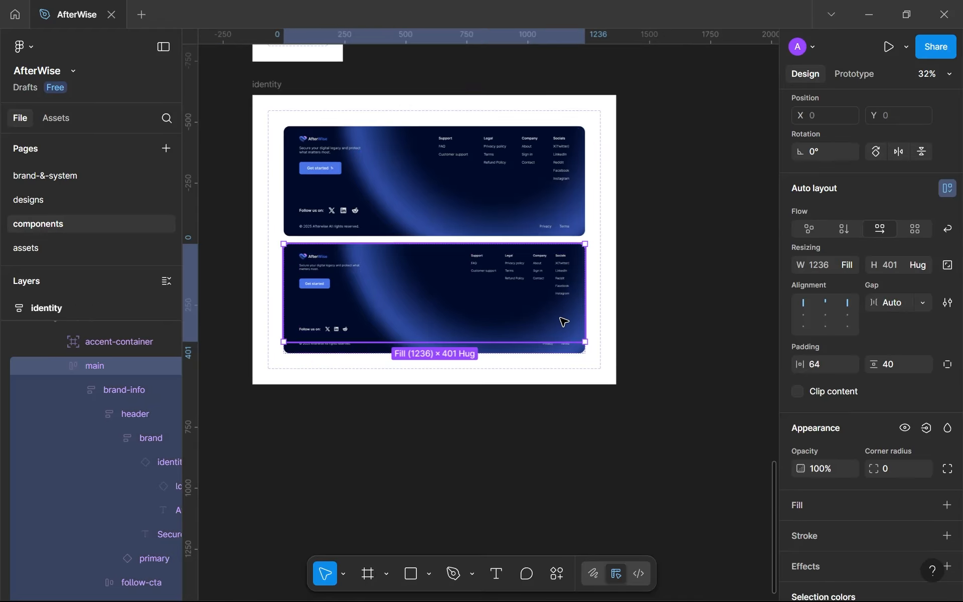
pyautogui.press('Escape')
pyautogui.doubleClick(465, 294)
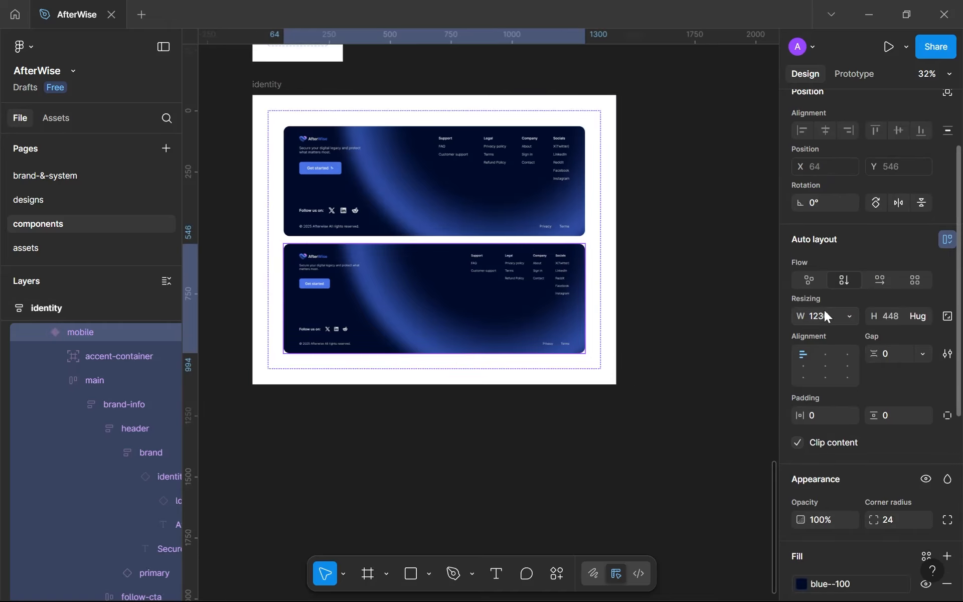
pyautogui.click(824, 312)
pyautogui.press('super+v')
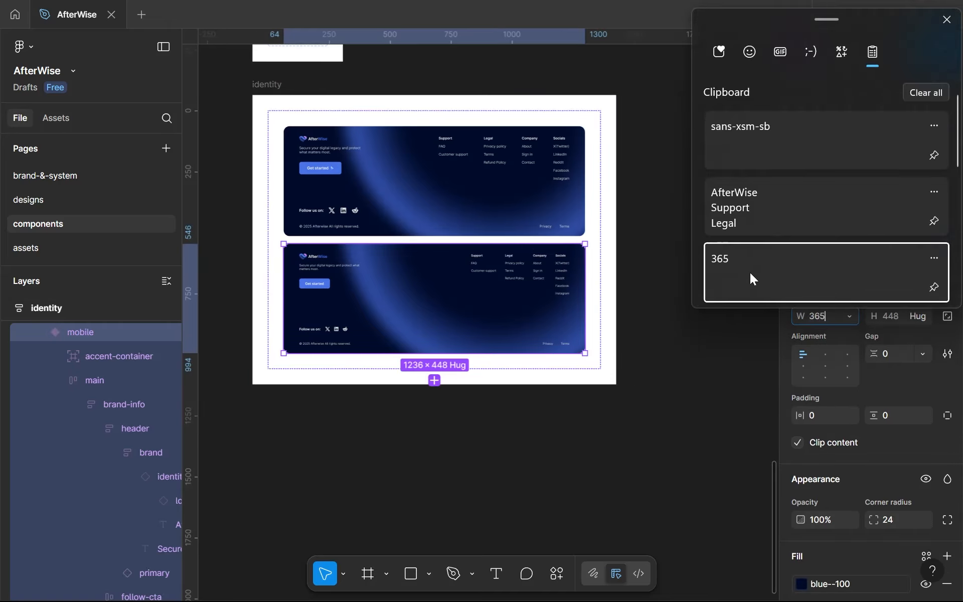
pyautogui.click(751, 272)
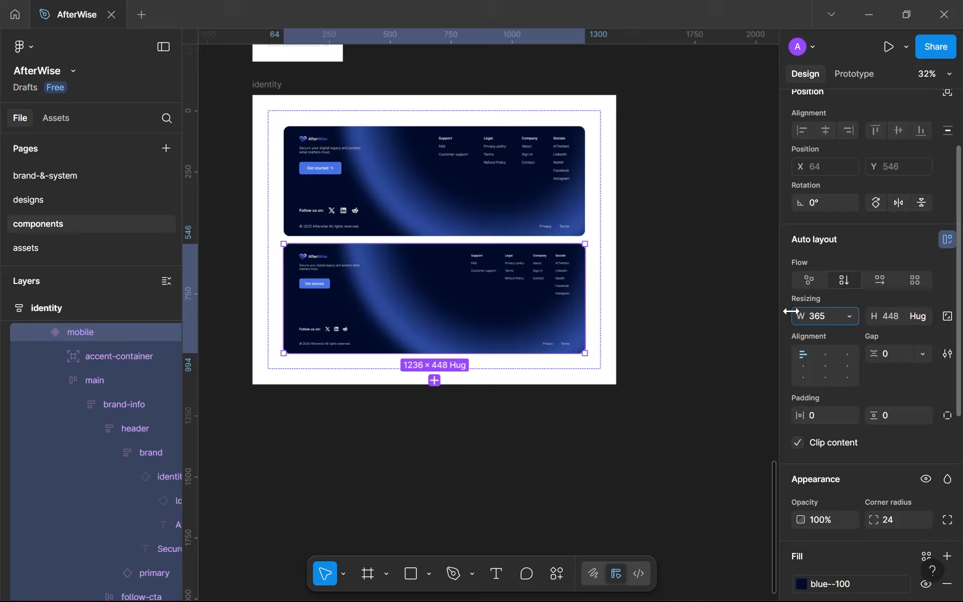
pyautogui.press('Return')
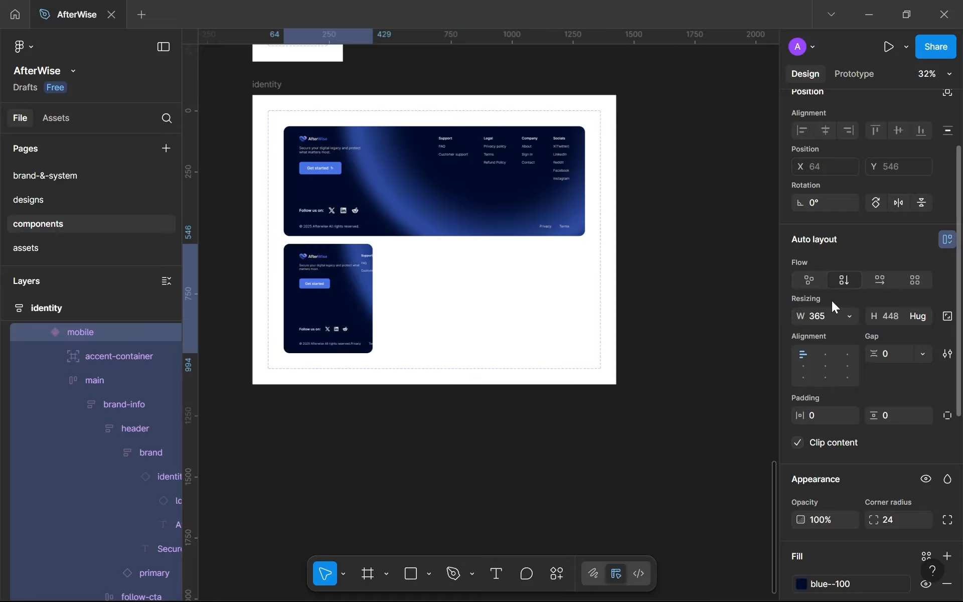
# Step: Narrow the mobile footer's accent-container to 365 wide so it matches the variant
pyautogui.scroll(5, 430, 297)
pyautogui.scroll(3, 436, 252)
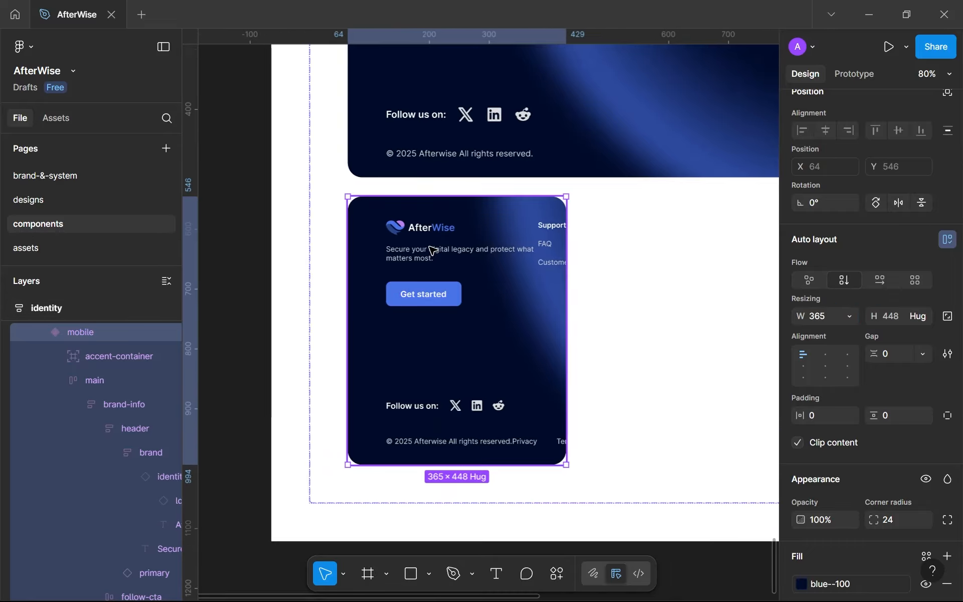
pyautogui.doubleClick(433, 249)
pyautogui.scroll(-3, 413, 310)
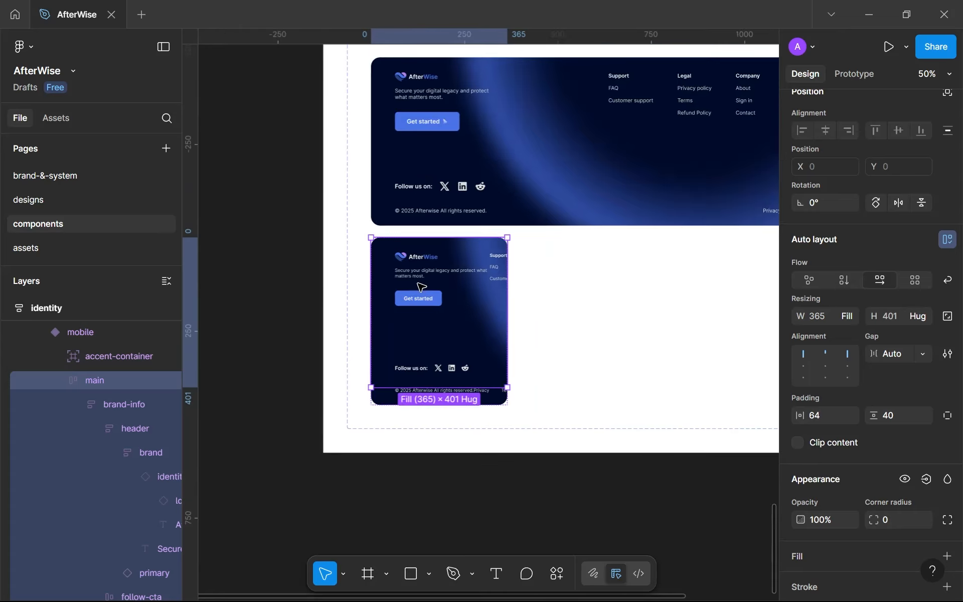
pyautogui.doubleClick(430, 276)
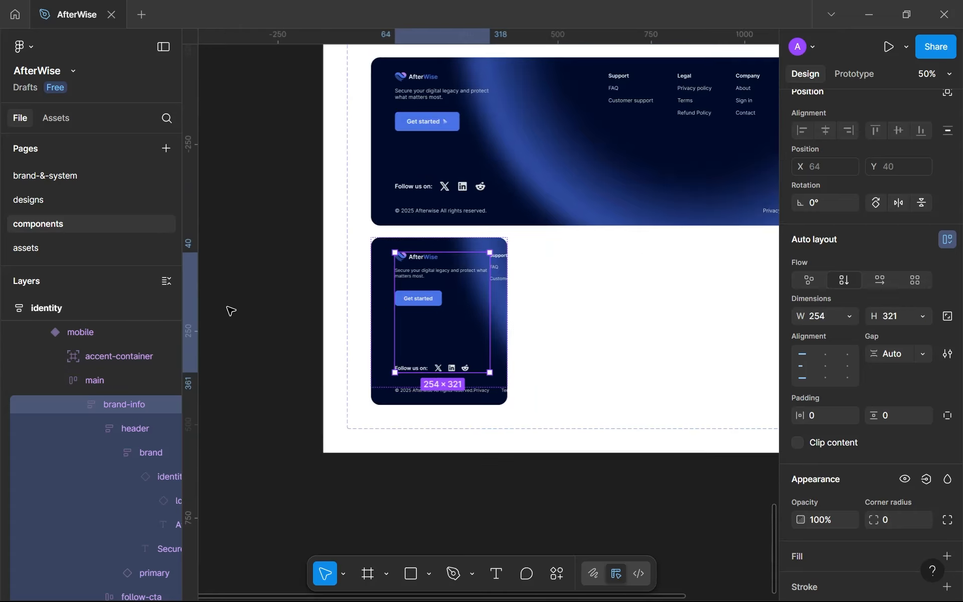
pyautogui.click(58, 381)
pyautogui.click(114, 356)
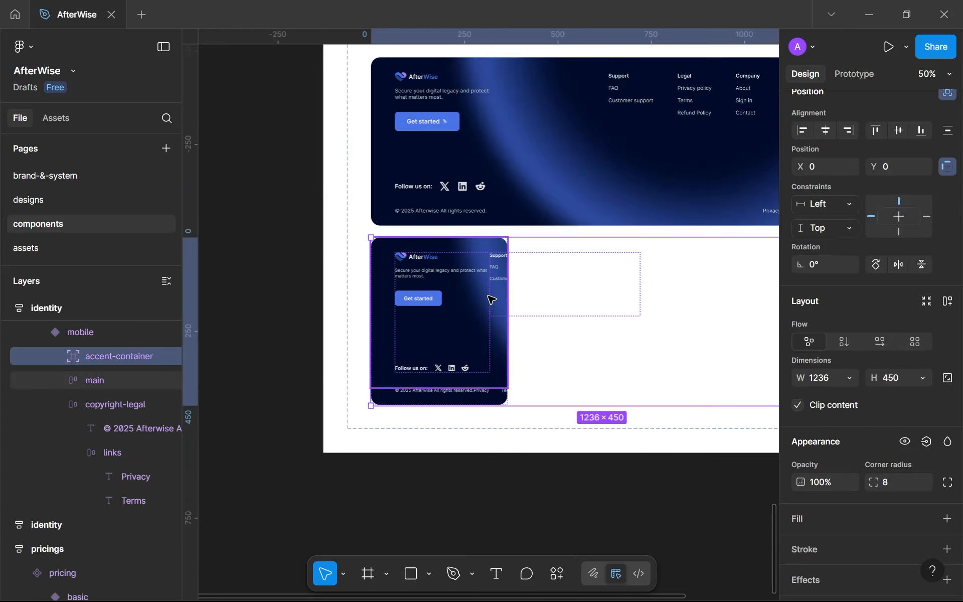
pyautogui.scroll(-4, 544, 327)
pyautogui.moveTo(601, 339); pyautogui.dragTo(428, 340)
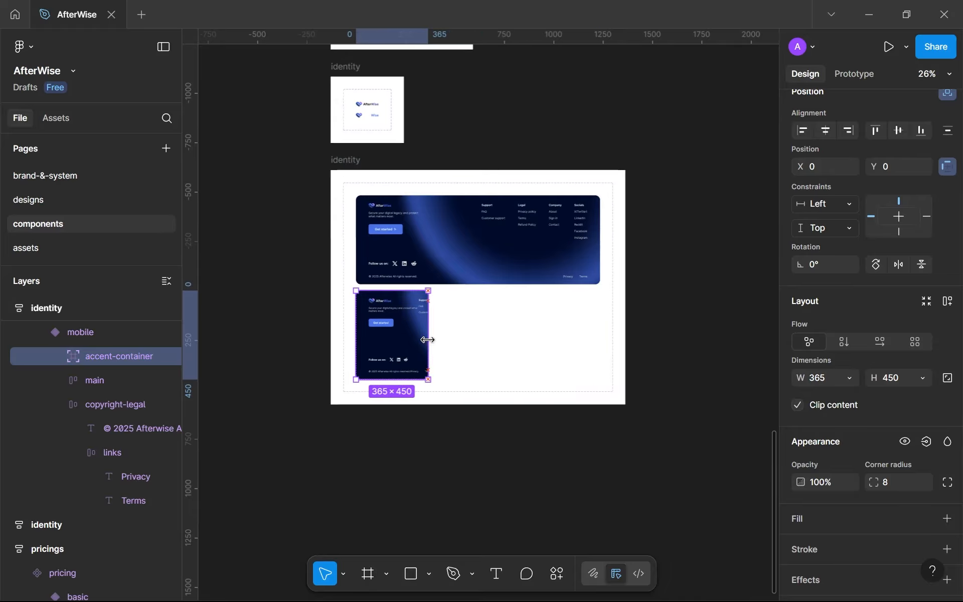
# Step: Reposition the blurred accent ellipse in the mobile footer to about X -83, Y -204
pyautogui.scroll(10, 427, 340)
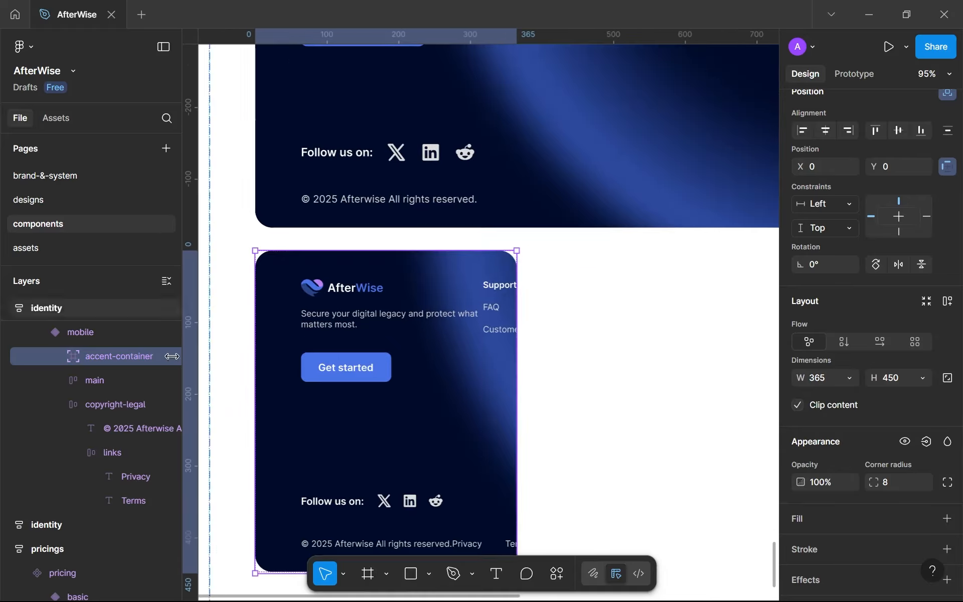
pyautogui.click(59, 356)
pyautogui.click(100, 380)
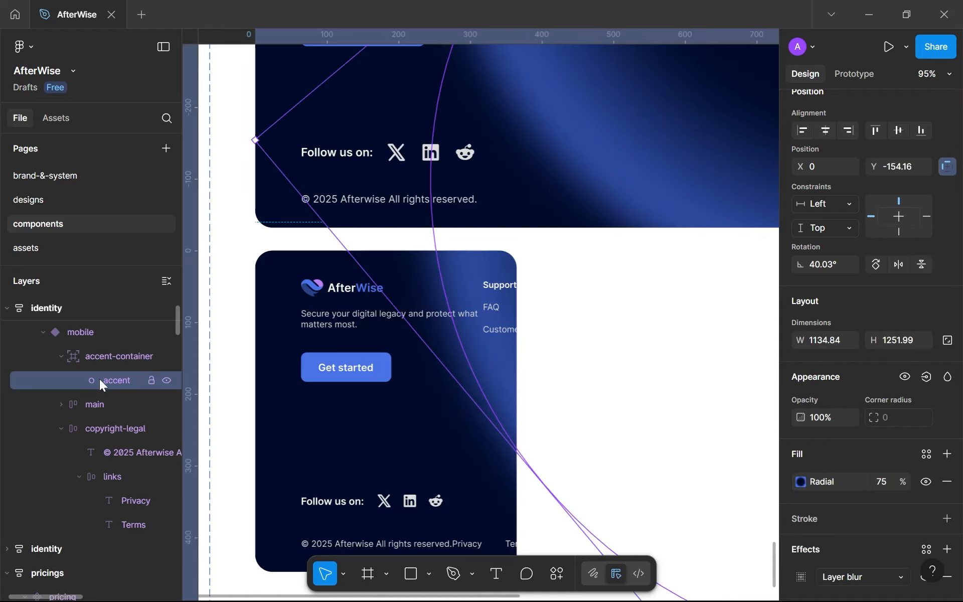
pyautogui.click(255, 259)
pyautogui.scroll(-1, 254, 254)
pyautogui.click(103, 378)
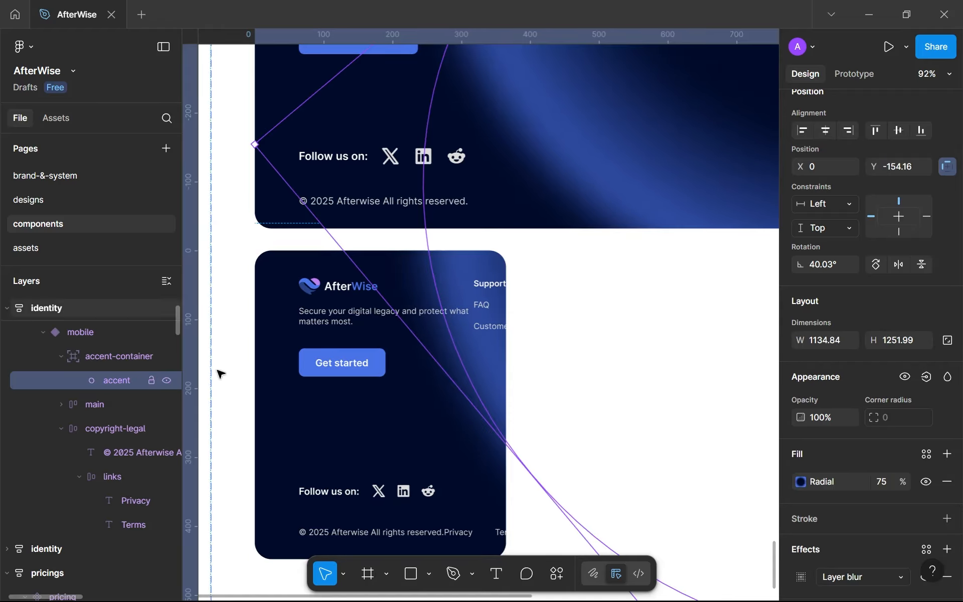
pyautogui.scroll(-5, 396, 333)
pyautogui.click(383, 355)
pyautogui.click(124, 373)
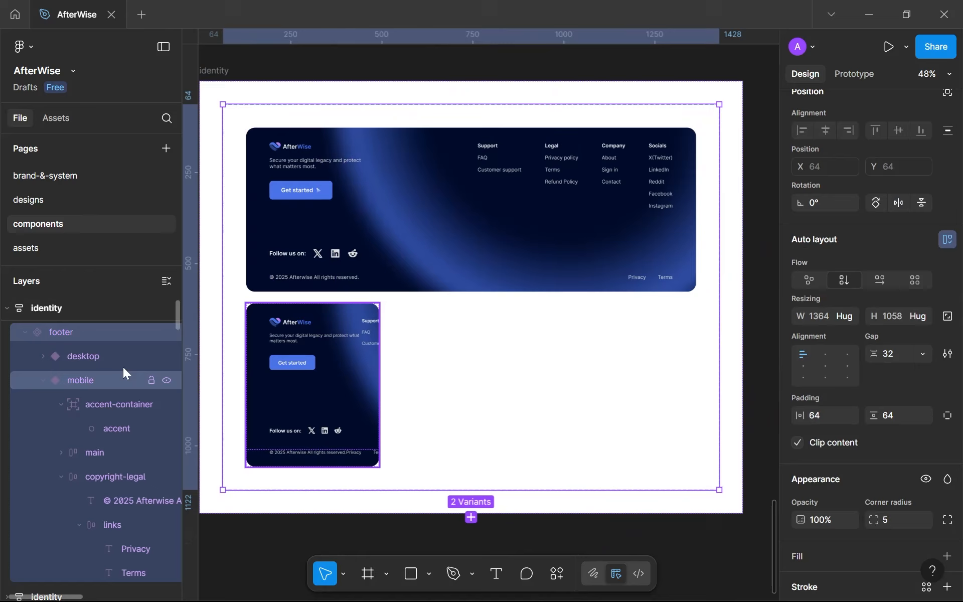
pyautogui.scroll(1, 79, 360)
pyautogui.click(370, 359)
pyautogui.click(369, 358)
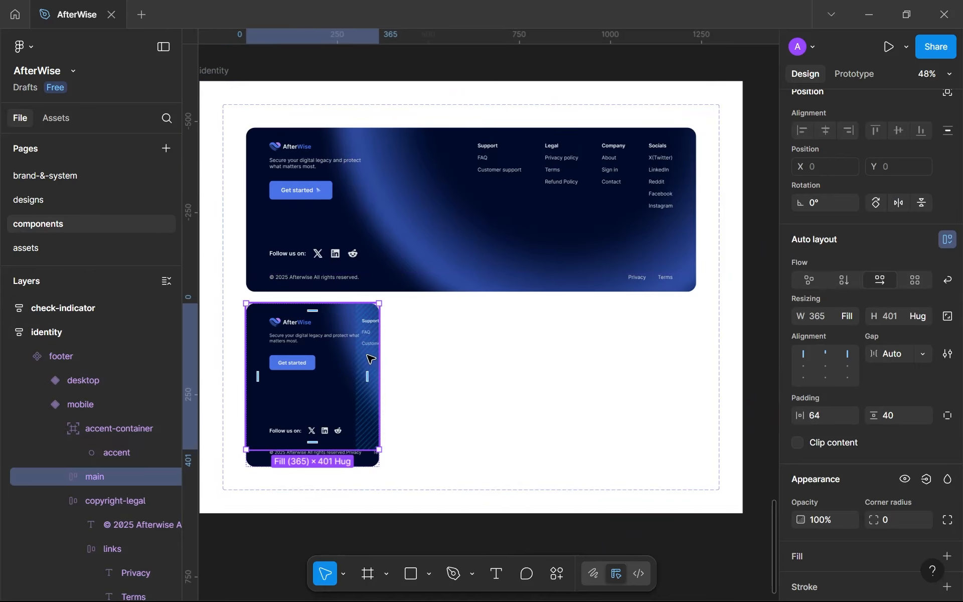
pyautogui.click(83, 449)
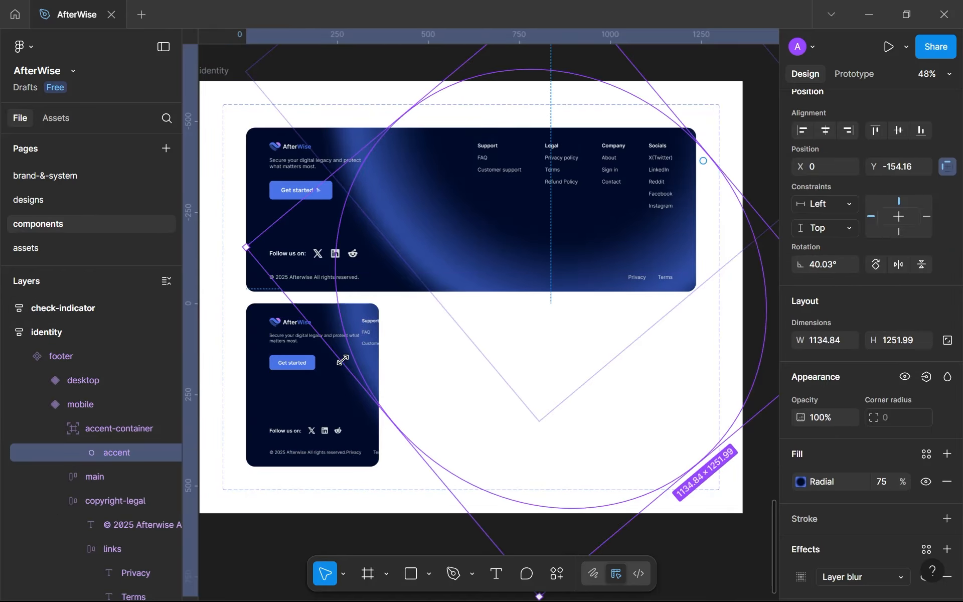
pyautogui.moveTo(339, 370); pyautogui.dragTo(334, 342)
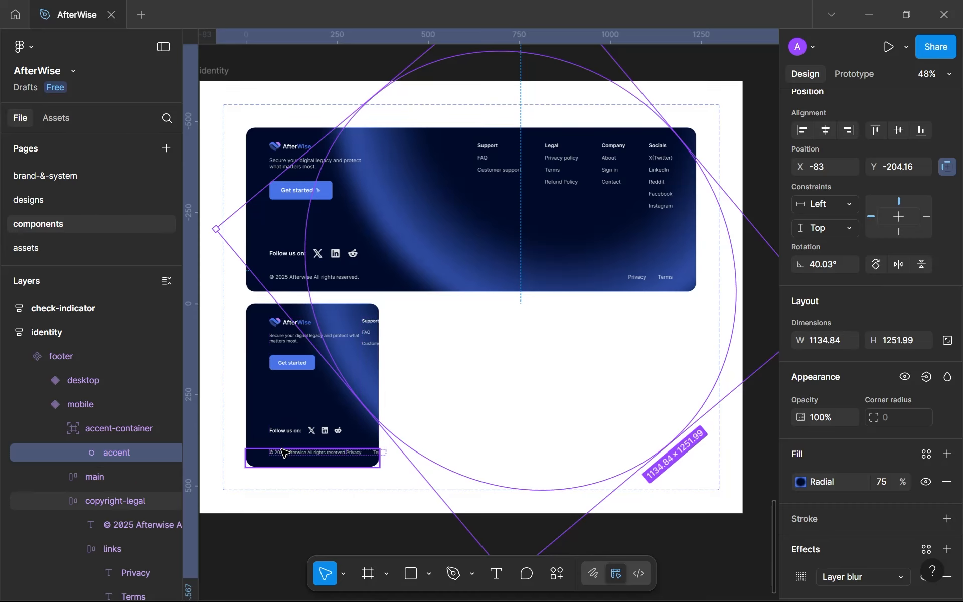
# Step: Change the mobile footer's copyright-legal frame to a vertical auto layout flow
pyautogui.click(62, 429)
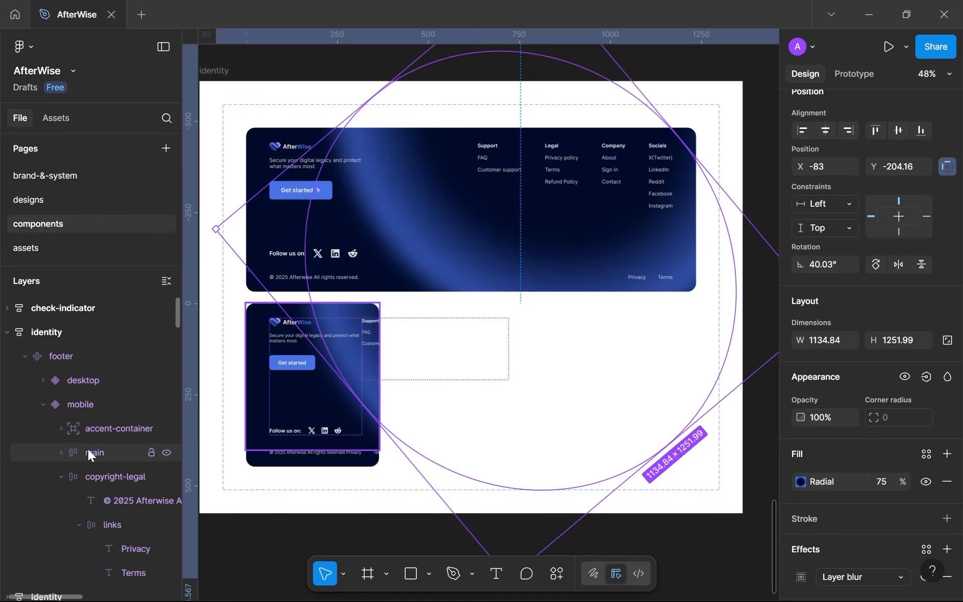
pyautogui.click(89, 449)
pyautogui.scroll(-3, 109, 403)
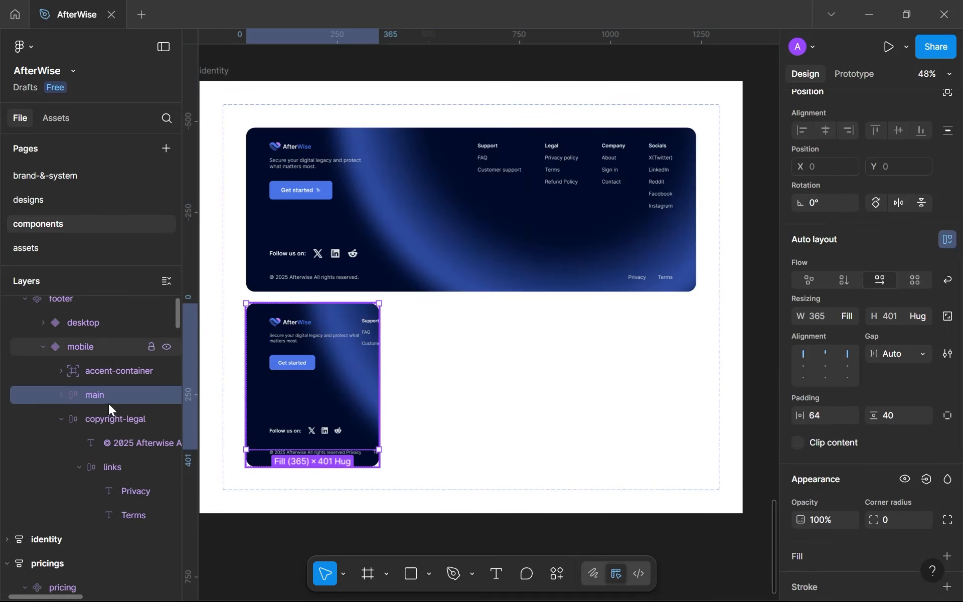
pyautogui.click(61, 401)
pyautogui.click(103, 401)
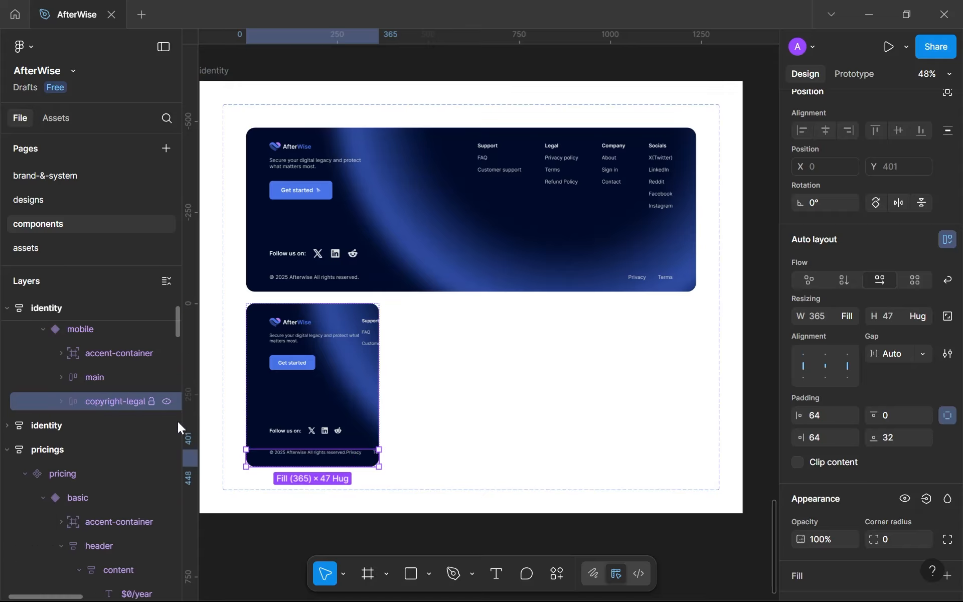
pyautogui.scroll(5, 311, 456)
pyautogui.scroll(-1, 562, 434)
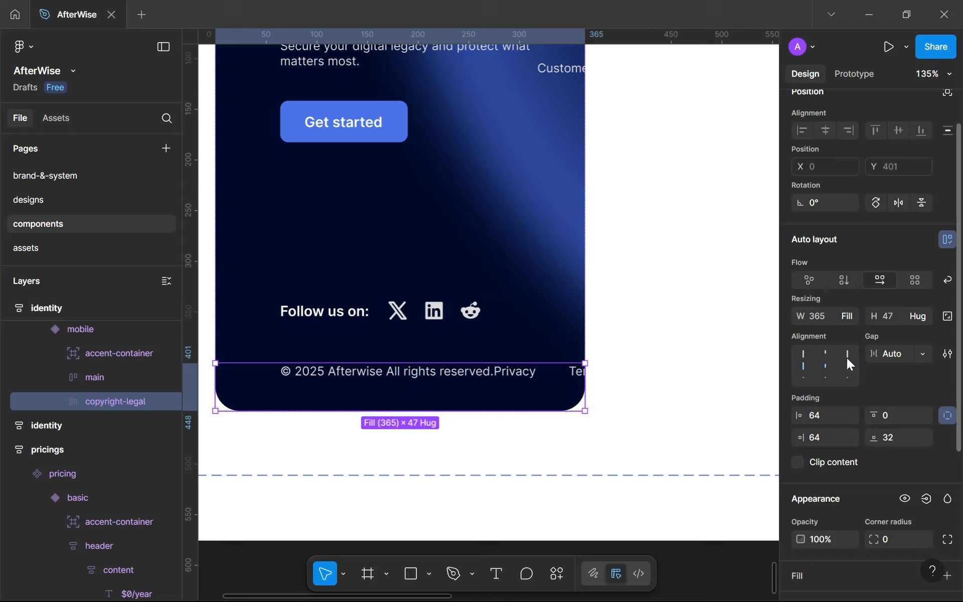
pyautogui.click(850, 284)
# Step: Set the copyright-legal frame's gap to 16 and align its content to the top centre
pyautogui.scroll(-5, 569, 343)
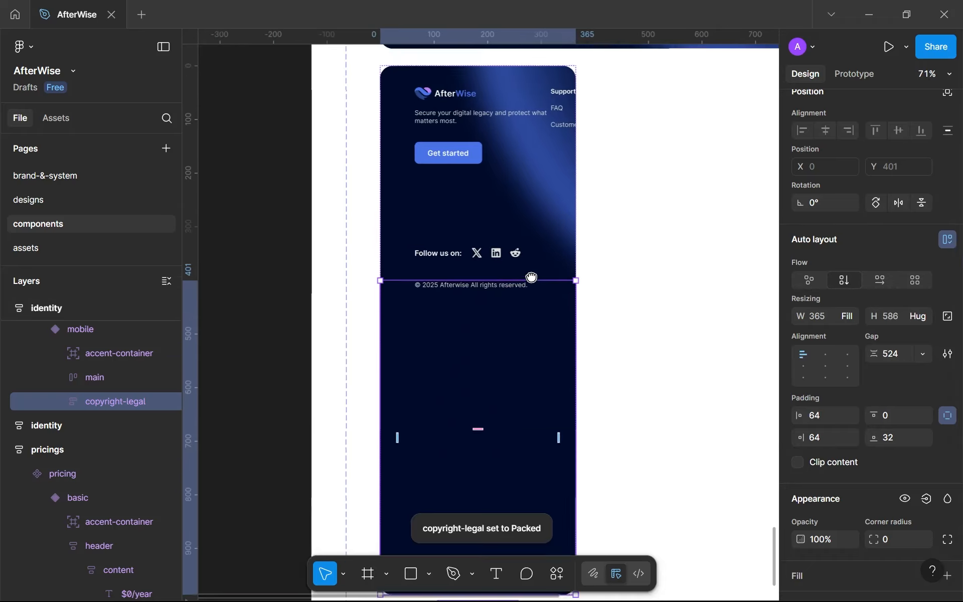
pyautogui.click(893, 354)
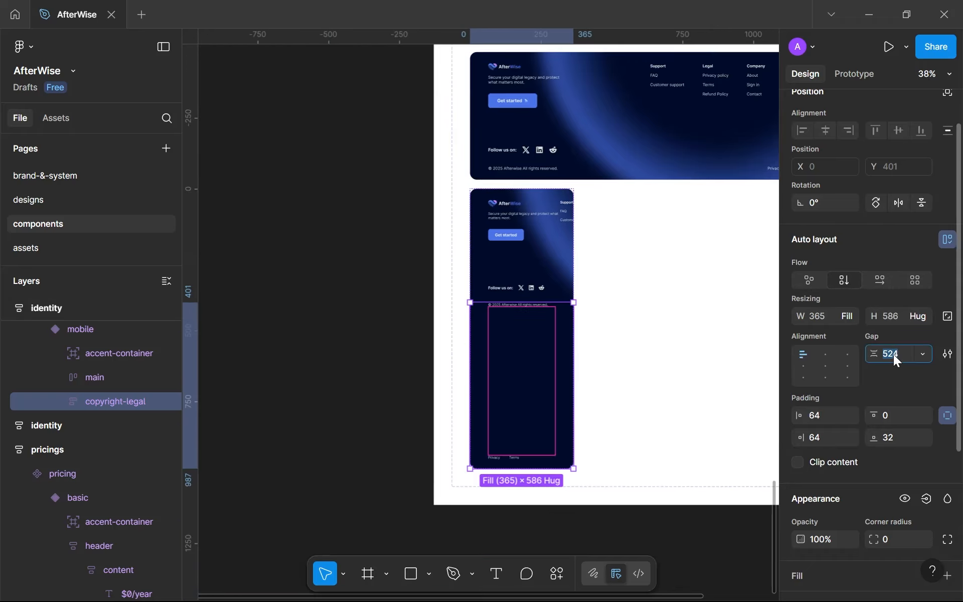
pyautogui.write('16')
pyautogui.press('Return')
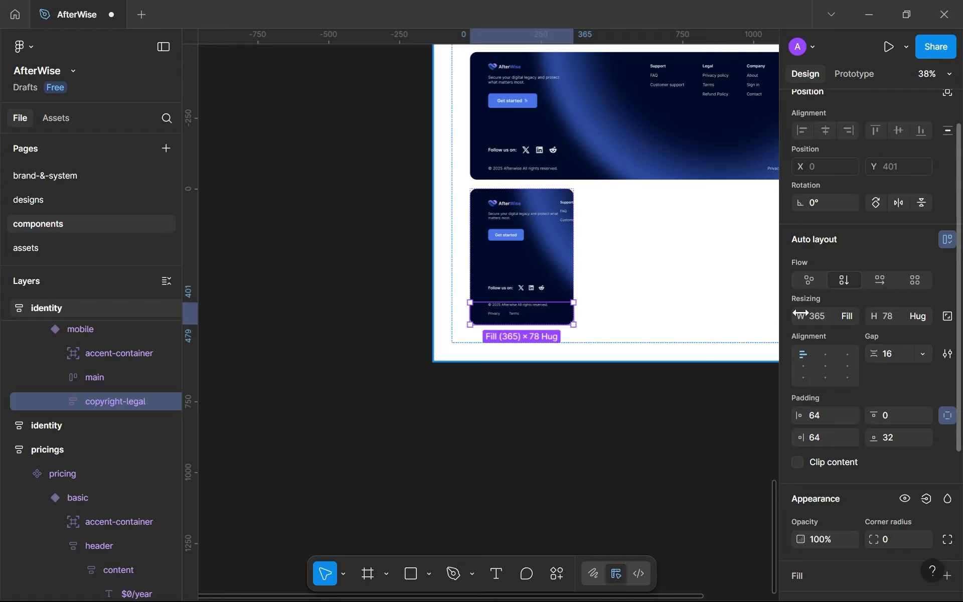
pyautogui.click(826, 361)
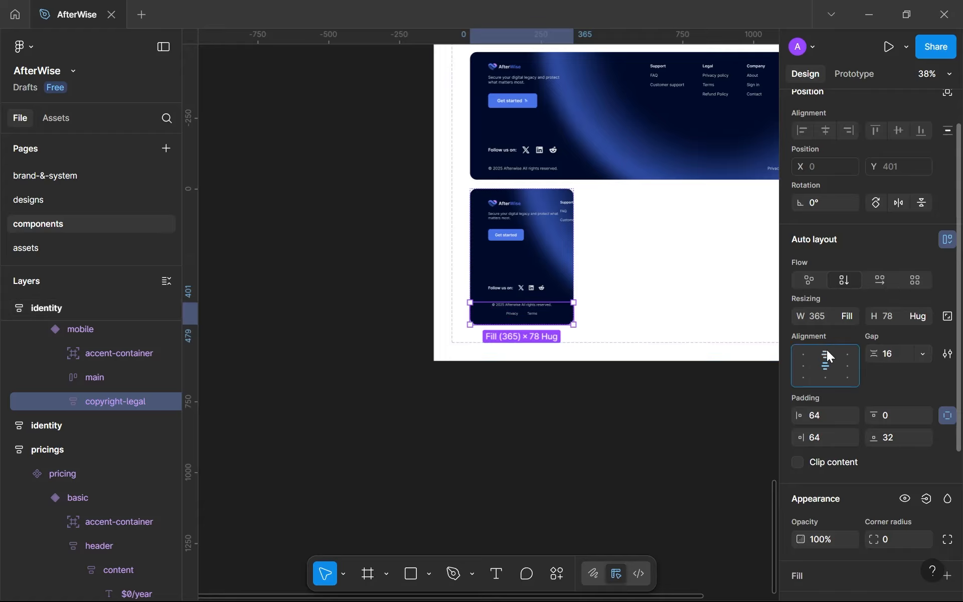
# Step: Reduce the gap between the copyright line and the legal links to 13
pyautogui.keyDown('ctrl'); pyautogui.scroll(5, 518, 351); pyautogui.keyUp('ctrl')
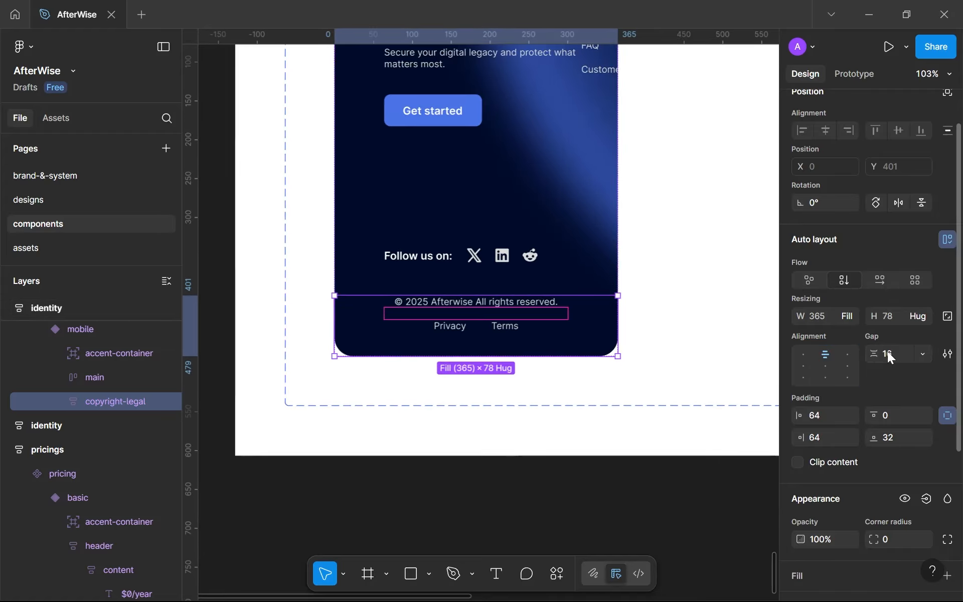
pyautogui.press('Down')
pyautogui.press('Down')
pyautogui.press('Down')
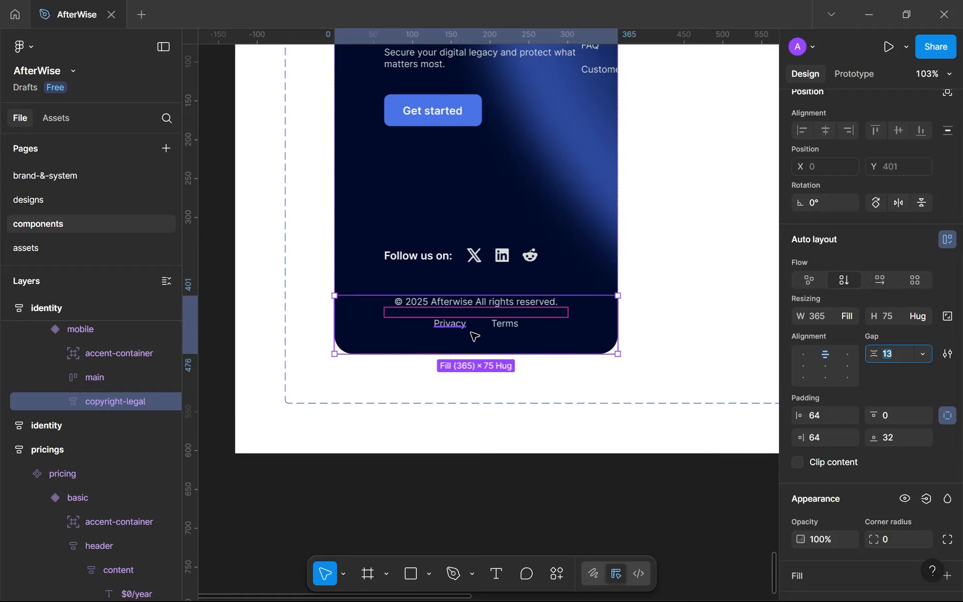
# Step: Set the gap between the Privacy and Terms links in the mobile footer to 24
pyautogui.click(488, 325)
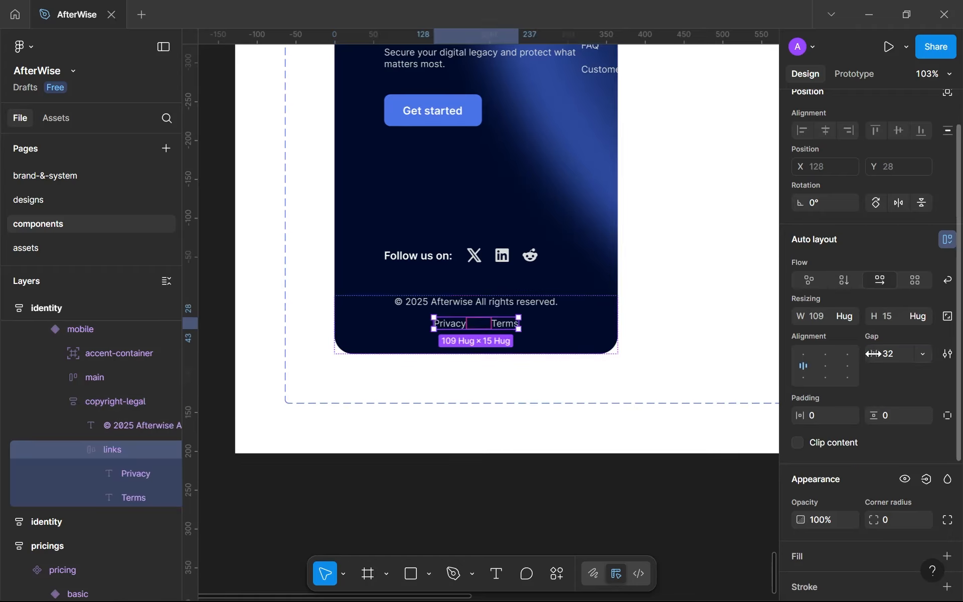
pyautogui.write('24')
pyautogui.press('Return')
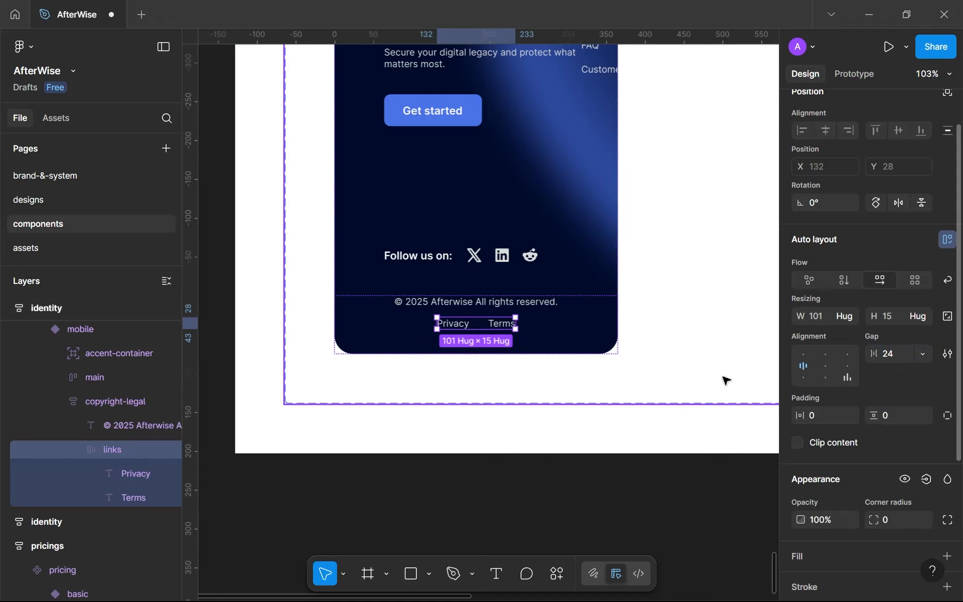
# Step: Set the mobile footer's brand-info frame to a vertical gap of 32 and make its height hug its contents
pyautogui.click(520, 260)
pyautogui.scroll(1, 479, 148)
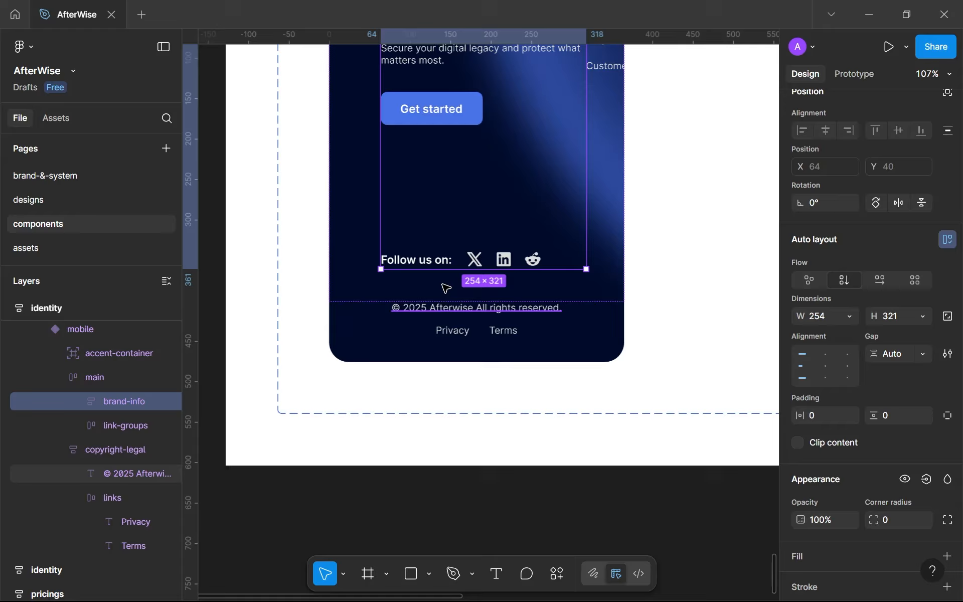
pyautogui.scroll(-5, 446, 207)
pyautogui.moveTo(468, 158); pyautogui.dragTo(452, 168)
pyautogui.scroll(2, 451, 170)
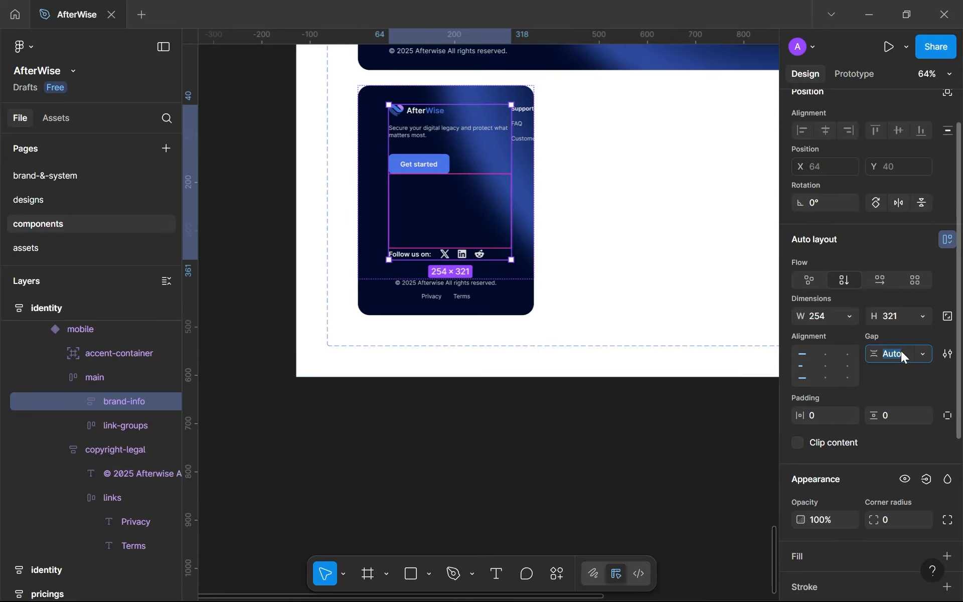
pyautogui.write('32')
pyautogui.press('Return')
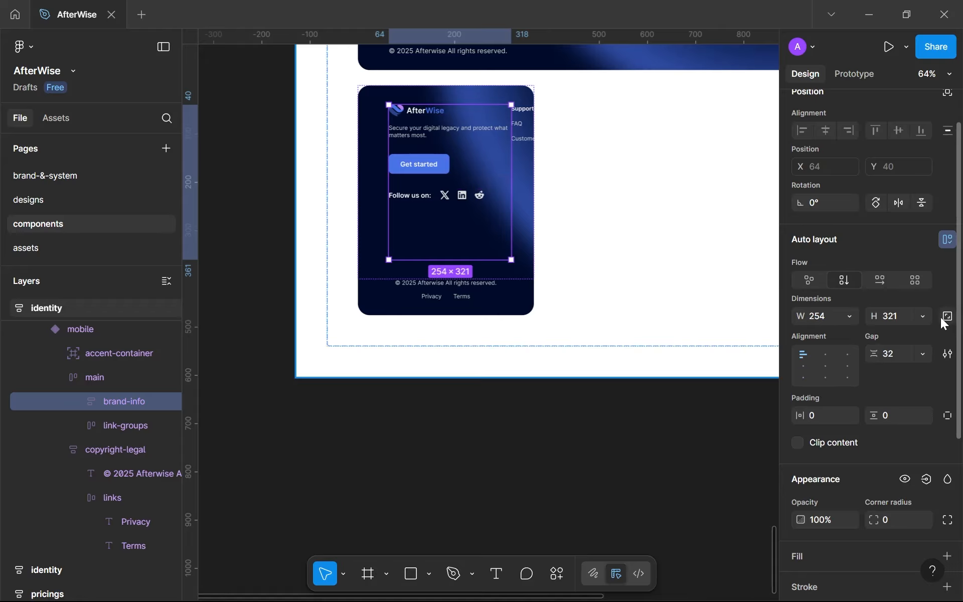
pyautogui.click(923, 316)
pyautogui.click(898, 332)
# Step: Change the mobile footer's main frame to a vertical flow with a gap of 32
pyautogui.scroll(3, 466, 221)
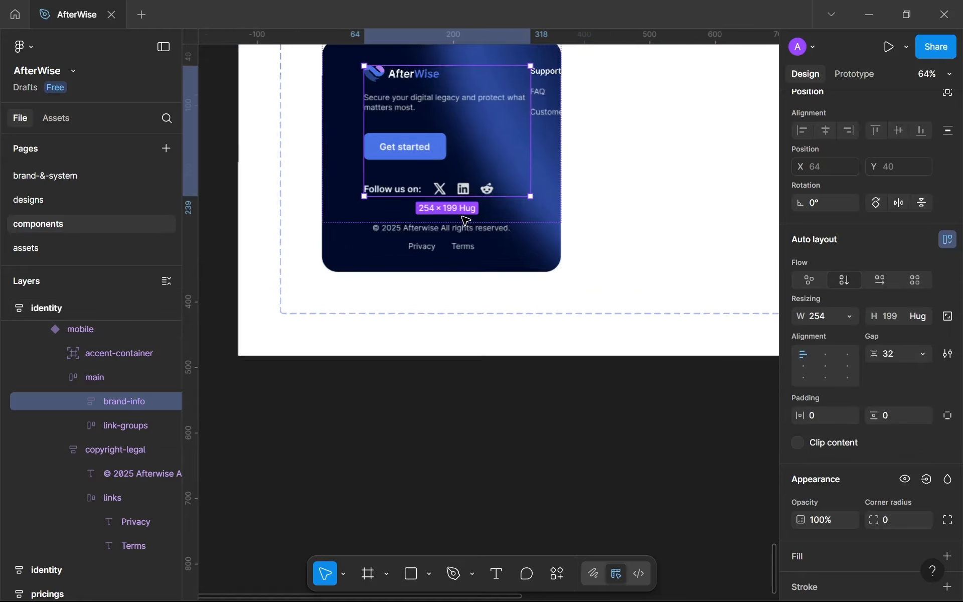
pyautogui.scroll(3, 465, 220)
pyautogui.scroll(1, 501, 301)
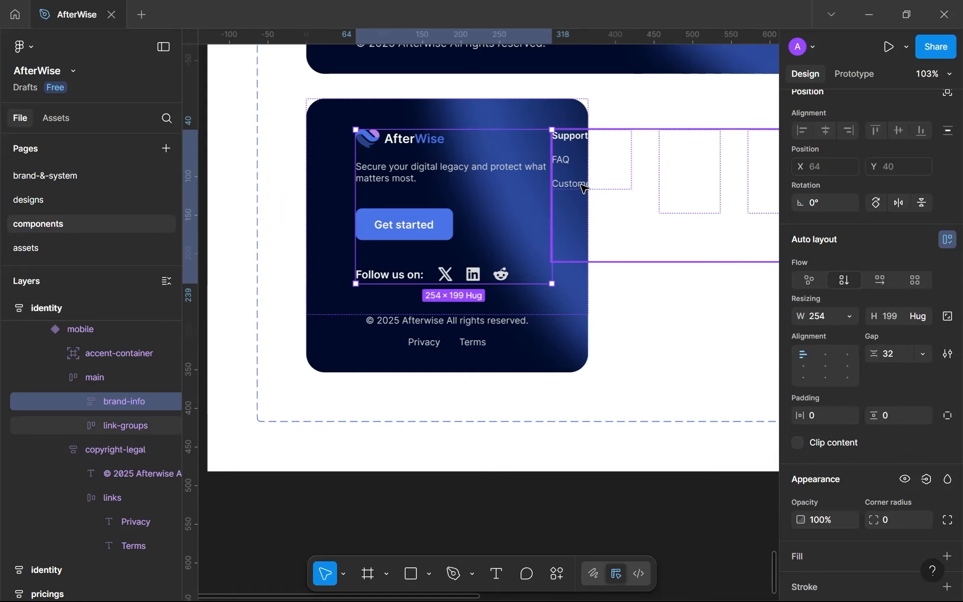
pyautogui.click(96, 371)
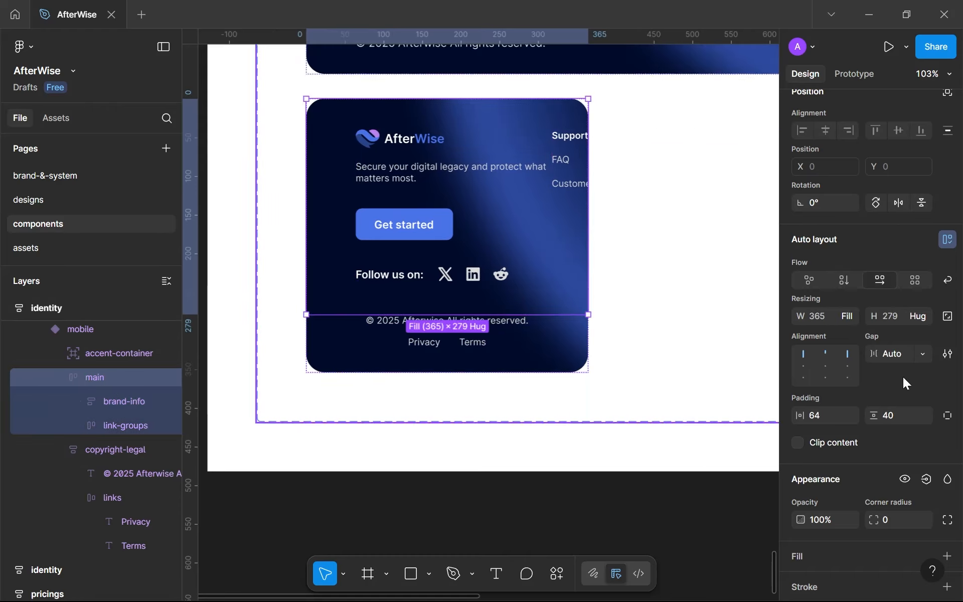
pyautogui.click(845, 280)
pyautogui.scroll(-3, 512, 413)
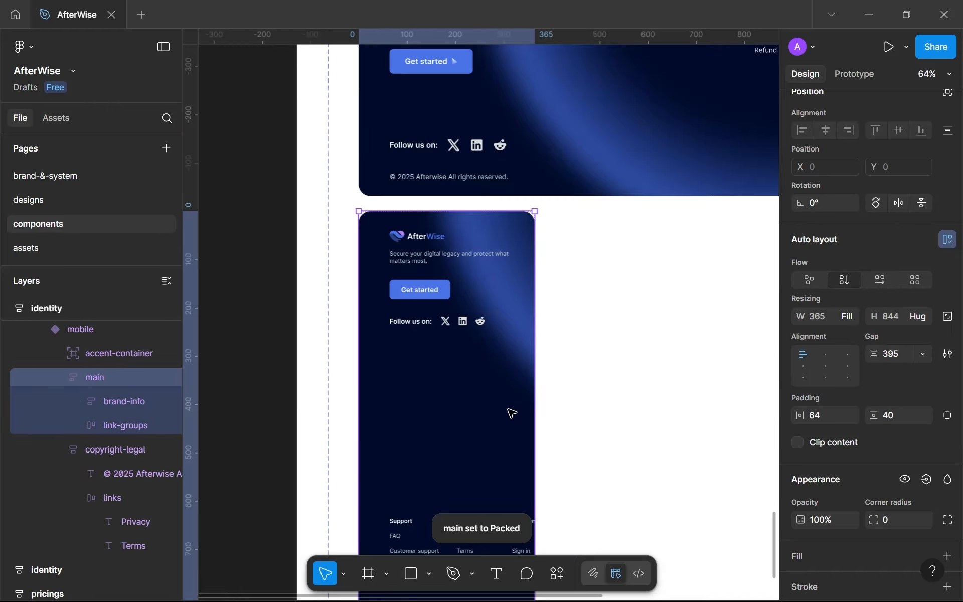
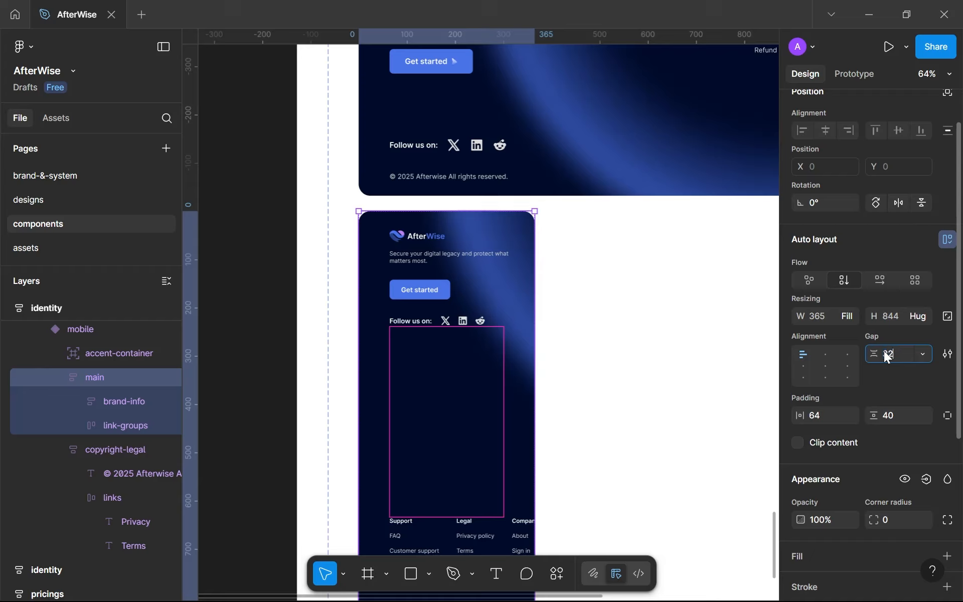
pyautogui.write('32')
pyautogui.press('Return')
pyautogui.click(418, 288)
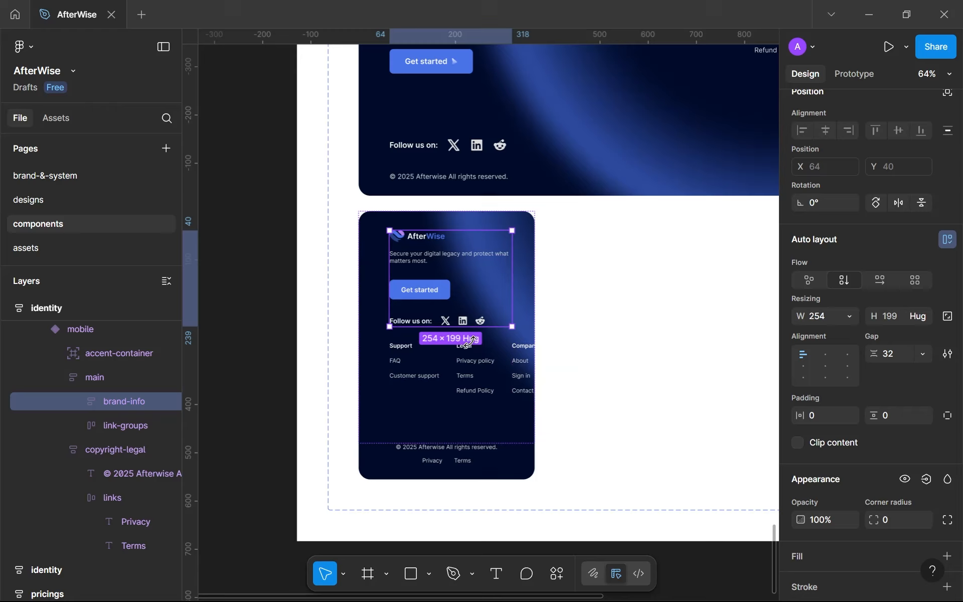
# Step: Try a gap of 48 between the brand info and link groups in the main frame, and restore it to 32
pyautogui.click(110, 381)
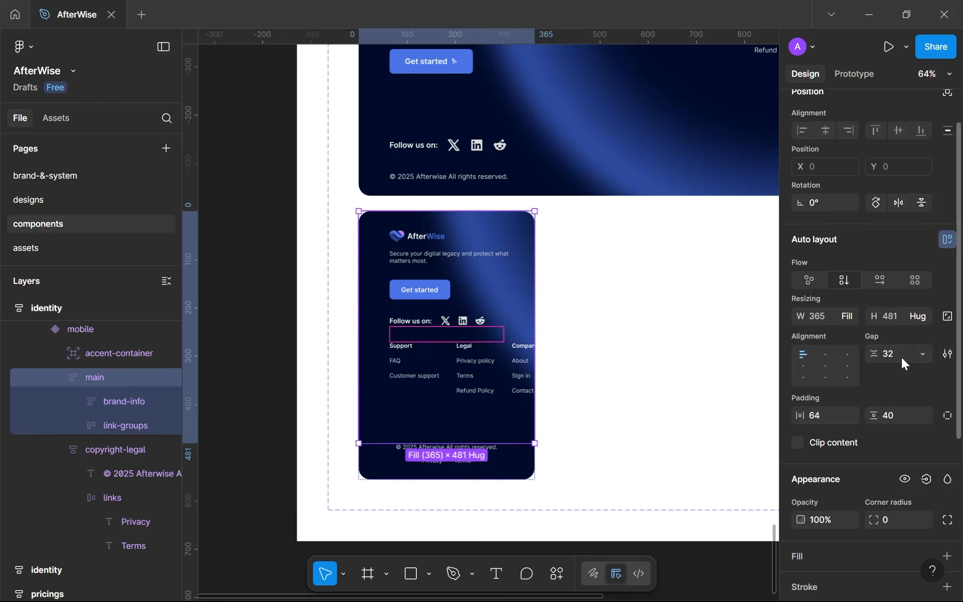
pyautogui.write('48')
pyautogui.press('Return')
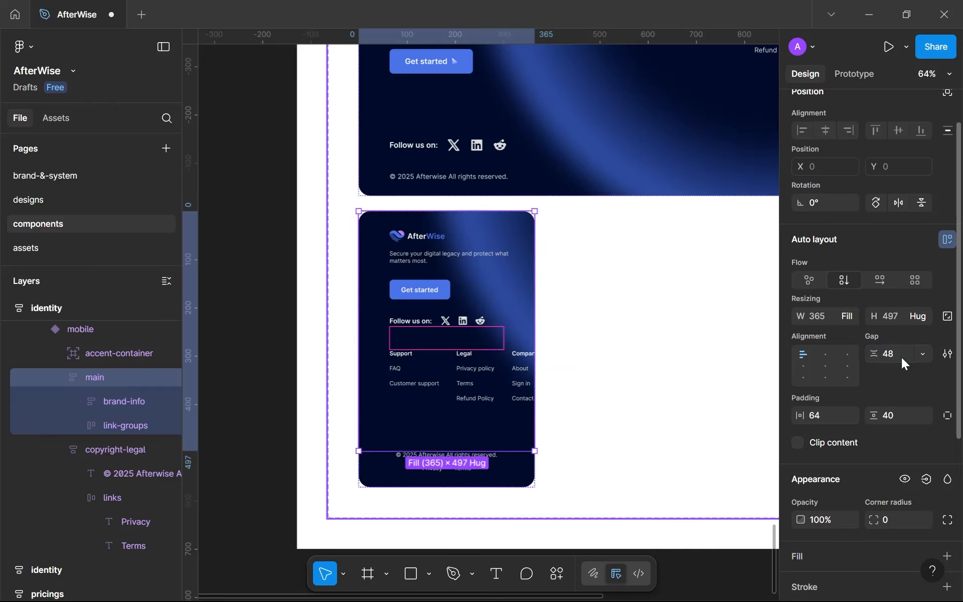
pyautogui.scroll(5, 642, 368)
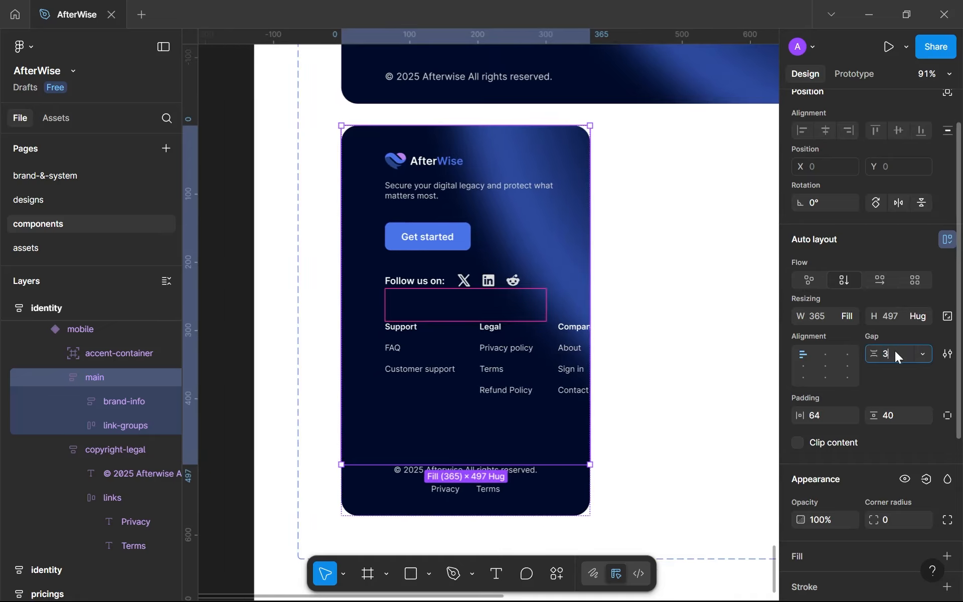
pyautogui.write('2')
pyautogui.press('Return')
# Step: Make the link-groups frame fill its container's width and wrap its link columns onto multiple rows
pyautogui.scroll(5, 485, 295)
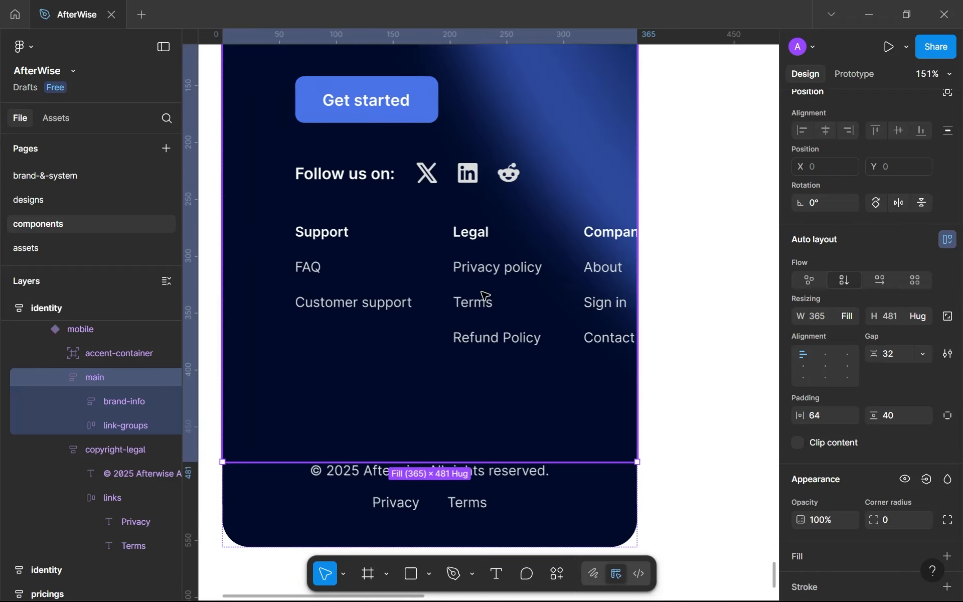
pyautogui.click(485, 295)
pyautogui.scroll(-5, 484, 297)
pyautogui.hscroll(-2, 552, 281)
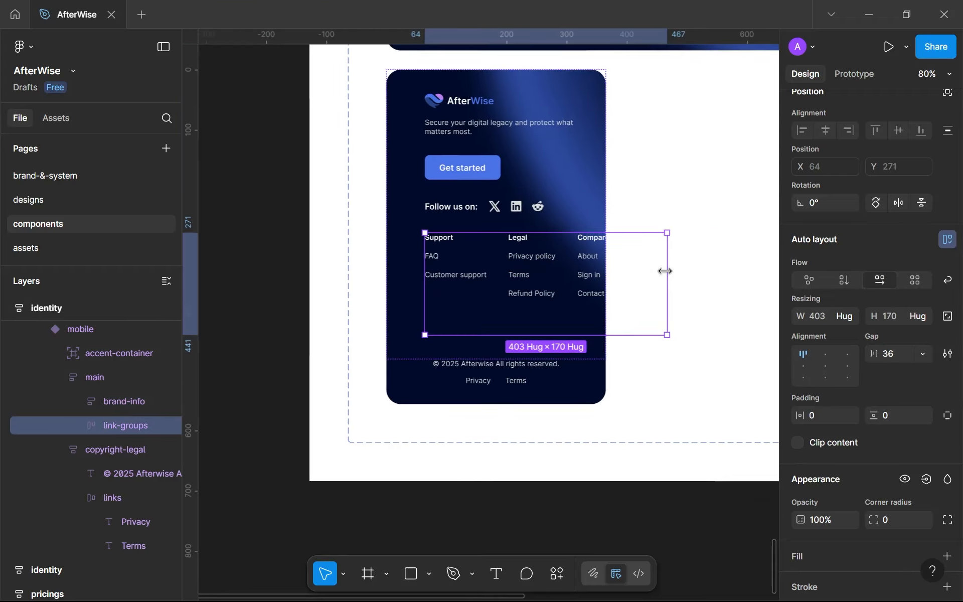
pyautogui.click(845, 316)
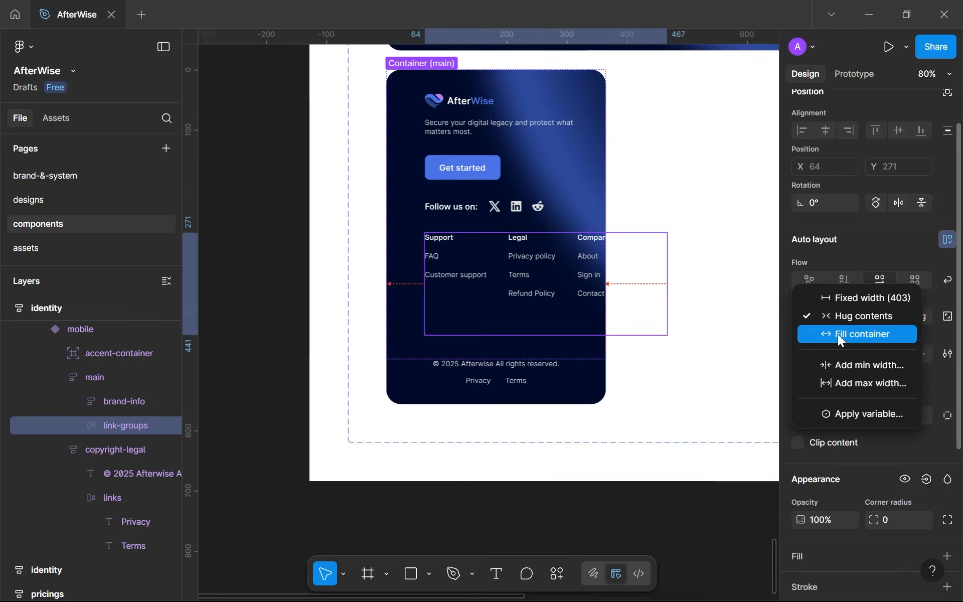
pyautogui.click(838, 334)
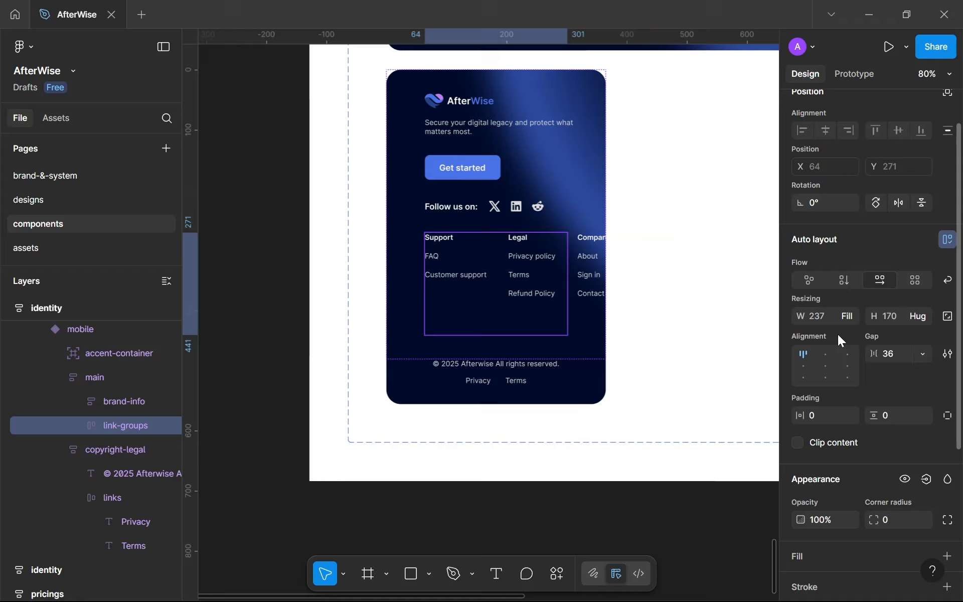
pyautogui.click(945, 281)
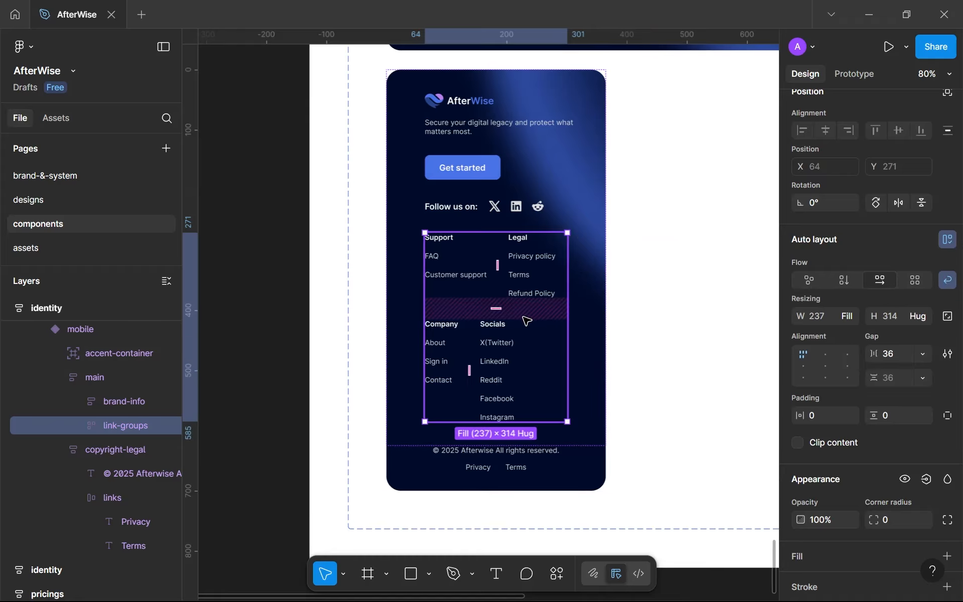
# Step: Widen the Support and Legal link columns together to an overall width of about 234
pyautogui.scroll(2, 503, 326)
pyautogui.moveTo(503, 326); pyautogui.dragTo(532, 312)
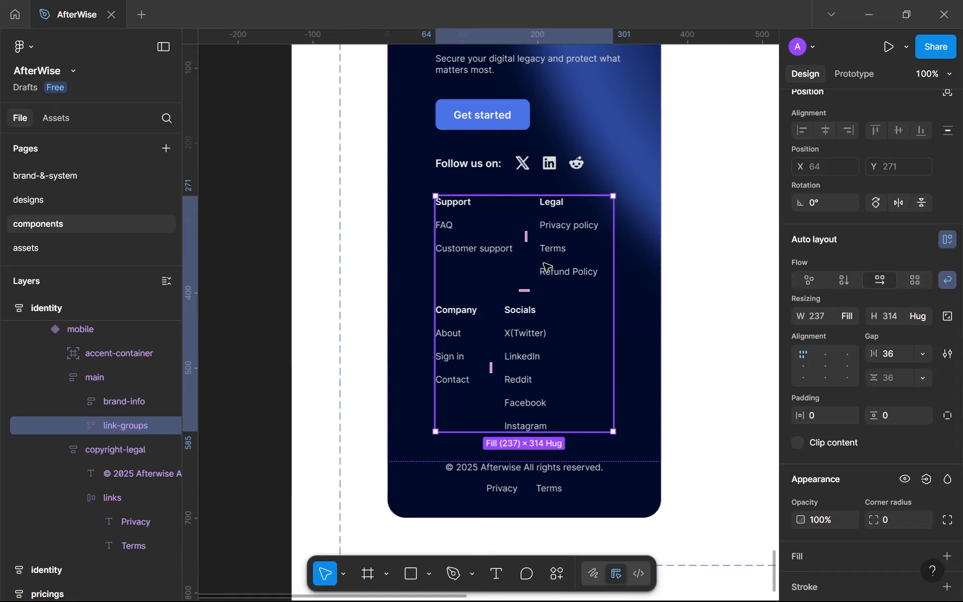
pyautogui.doubleClick(489, 248)
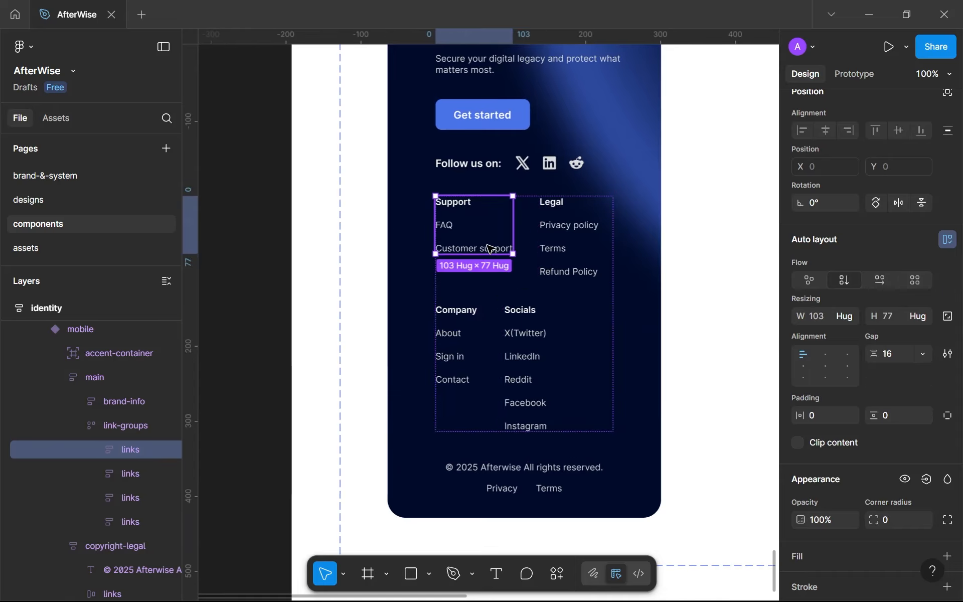
pyautogui.keyDown('shift'); pyautogui.click(567, 261); pyautogui.keyUp('shift')
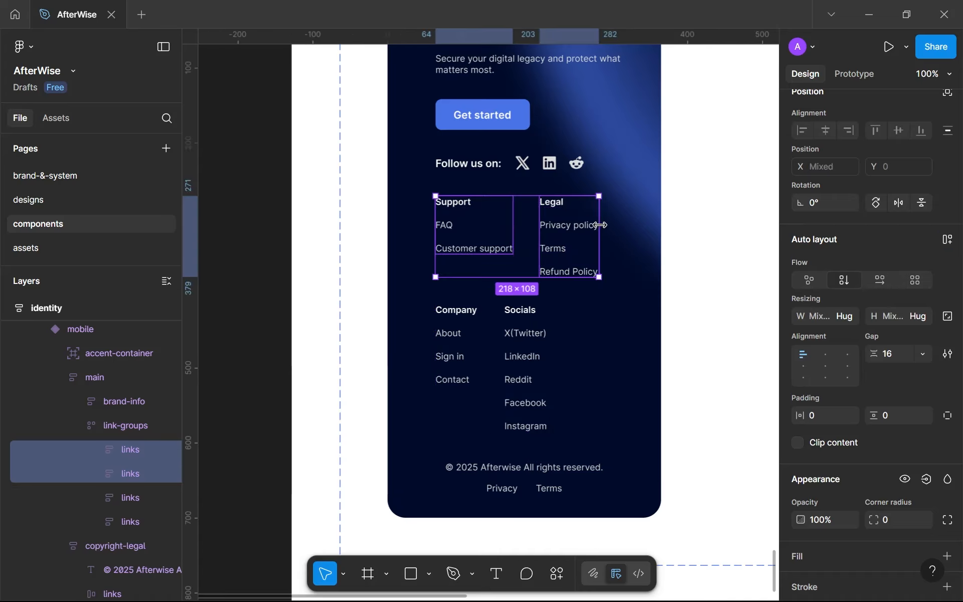
pyautogui.moveTo(600, 225)
pyautogui.mouseDown()
pyautogui.moveTo(619, 224)
pyautogui.moveTo(613, 232)
pyautogui.mouseUp()
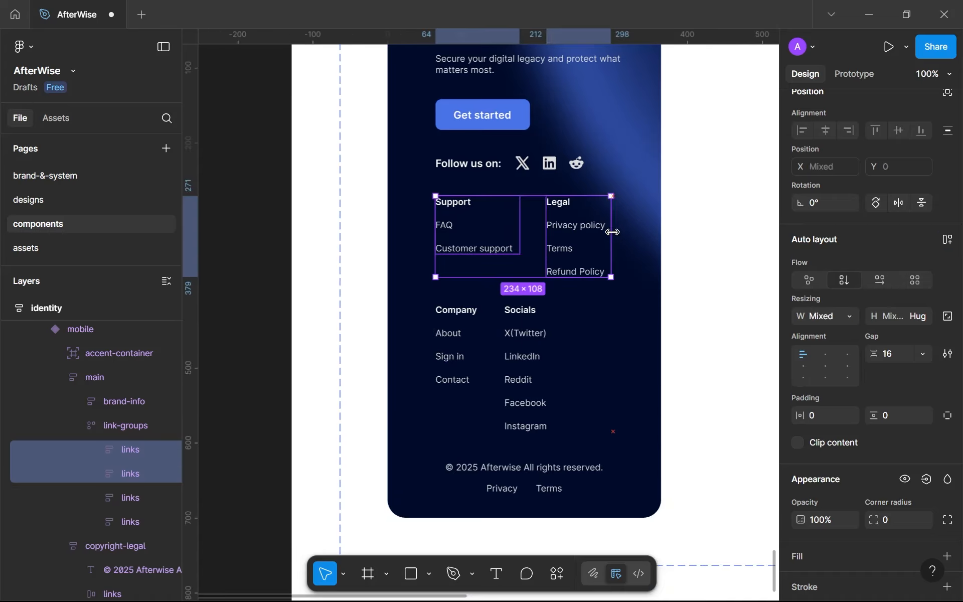
# Step: Widen the Company and Socials link columns together to an overall width of 237, matching the link-groups frame
pyautogui.click(444, 316)
pyautogui.keyDown('shift'); pyautogui.click(531, 338); pyautogui.keyUp('shift')
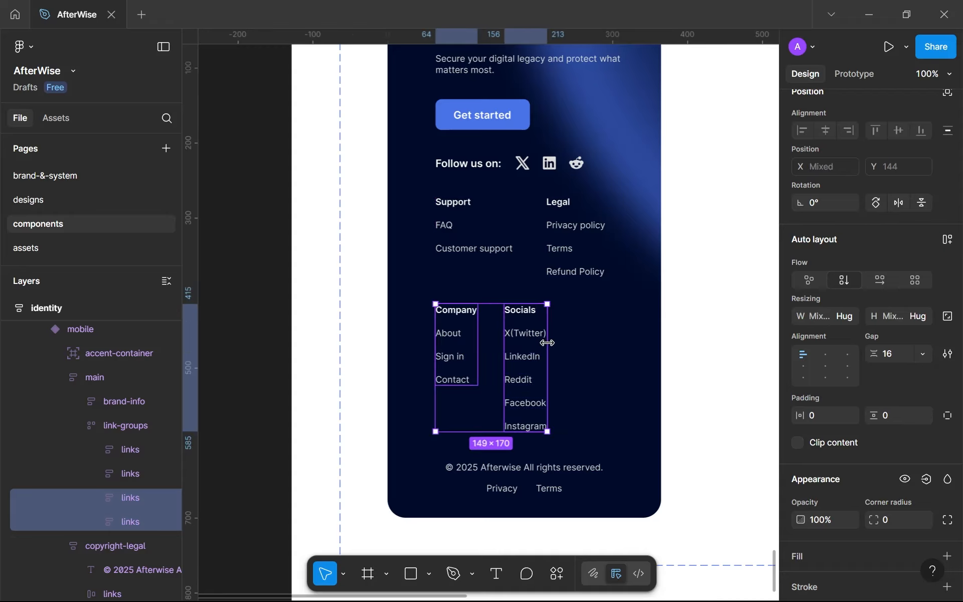
pyautogui.moveTo(547, 343); pyautogui.dragTo(630, 340)
pyautogui.scroll(3, 621, 343)
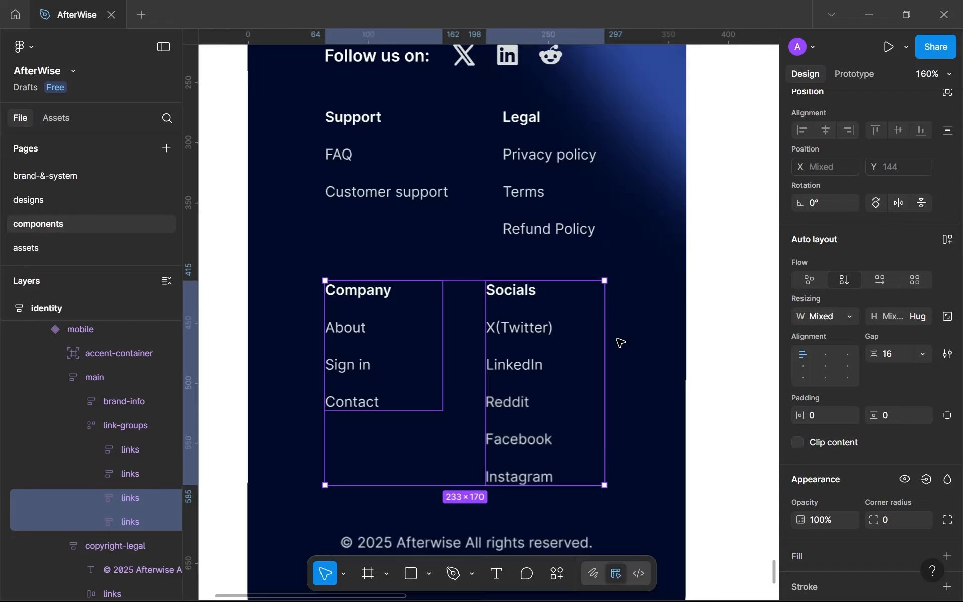
pyautogui.scroll(2, 620, 343)
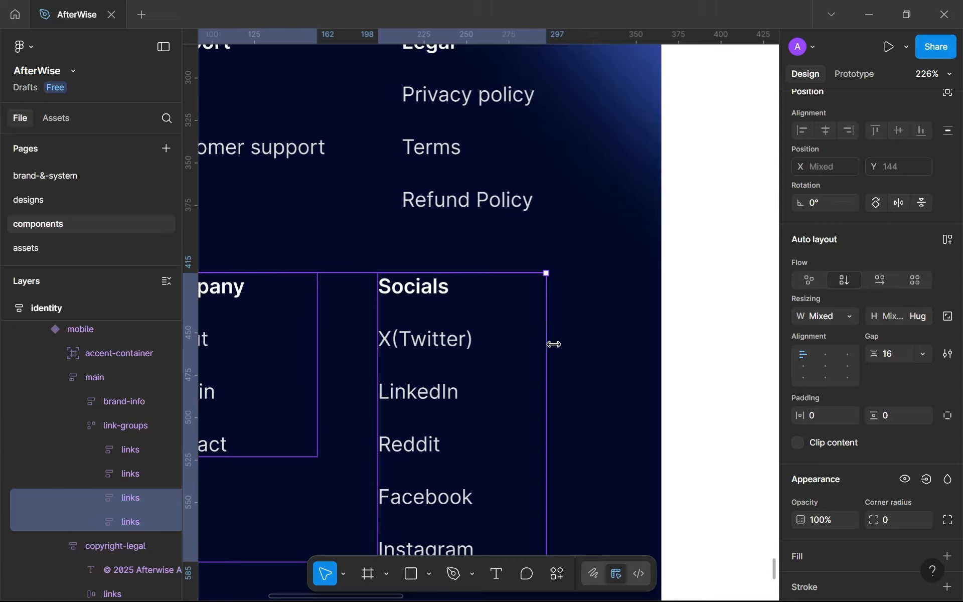
pyautogui.moveTo(554, 344); pyautogui.dragTo(556, 343)
pyautogui.scroll(-6, 555, 343)
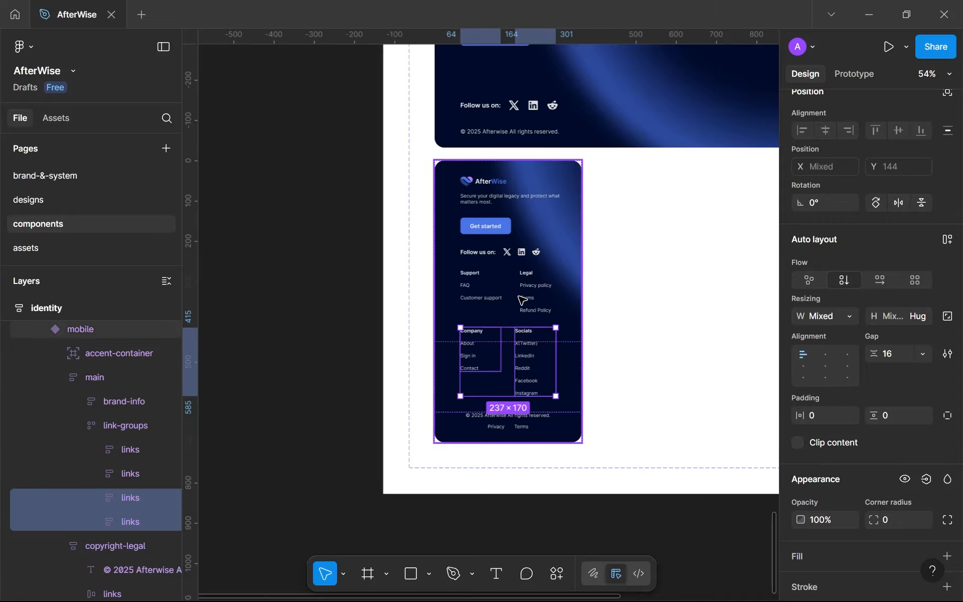
# Step: Widen the Support and Legal link columns slightly further, to 113 and 87 respectively
pyautogui.scroll(5, 522, 300)
pyautogui.scroll(-2, 532, 351)
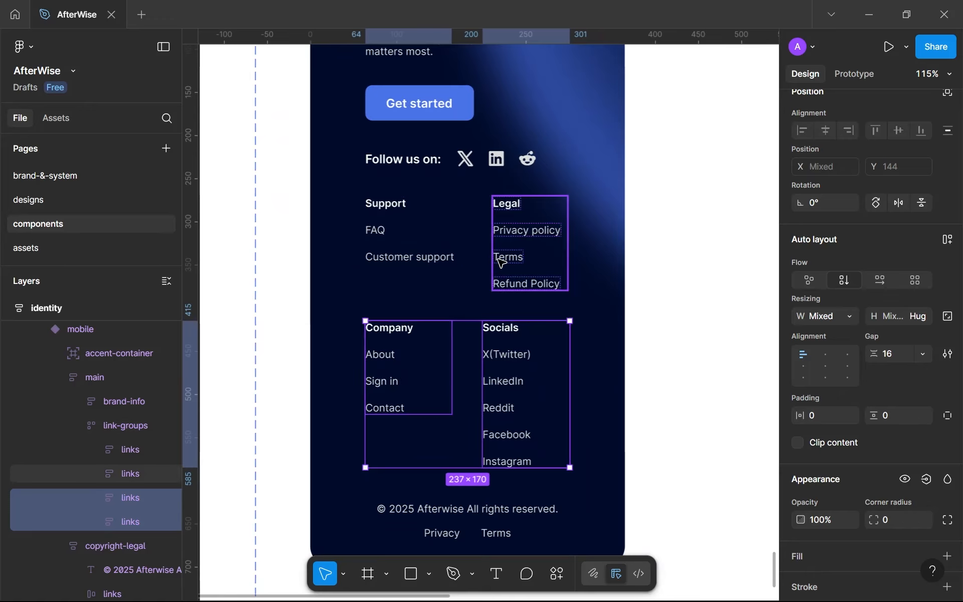
pyautogui.click(461, 260)
pyautogui.keyDown('shift'); pyautogui.click(539, 253); pyautogui.keyUp('shift')
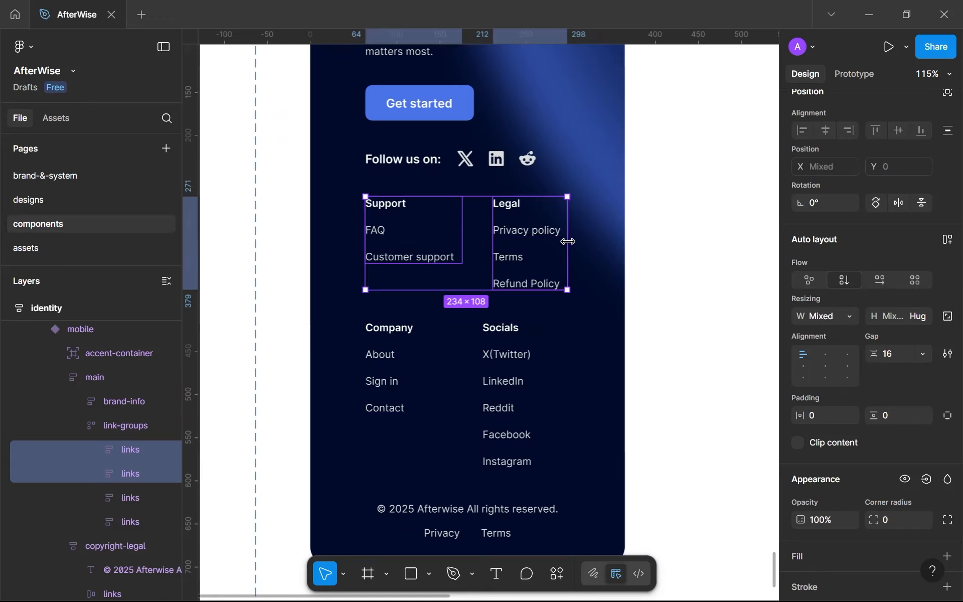
pyautogui.moveTo(568, 241); pyautogui.dragTo(574, 241)
pyautogui.click(507, 375)
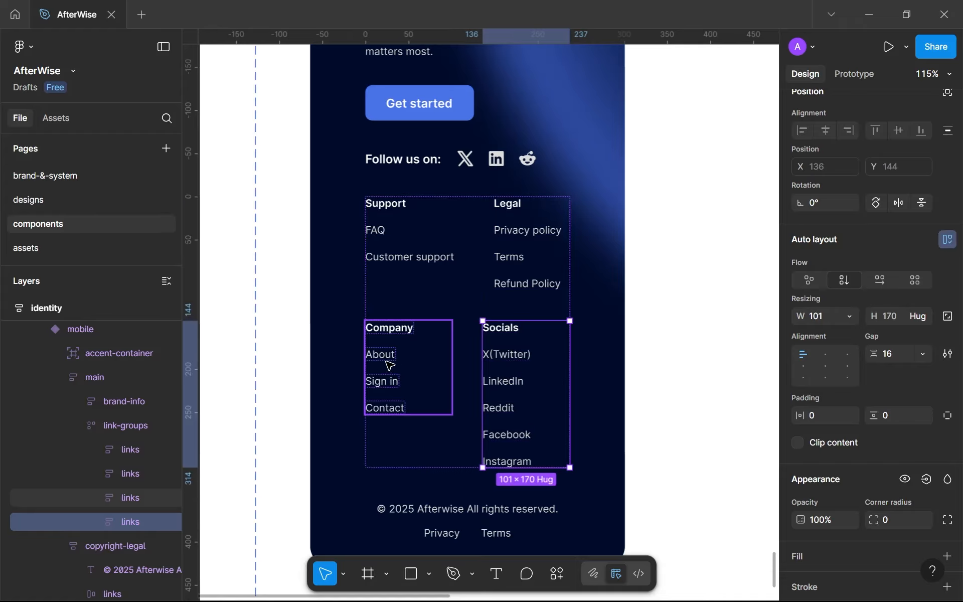
pyautogui.keyDown('shift'); pyautogui.click(386, 365); pyautogui.keyUp('shift')
pyautogui.moveTo(573, 352); pyautogui.dragTo(572, 352)
pyautogui.click(694, 391)
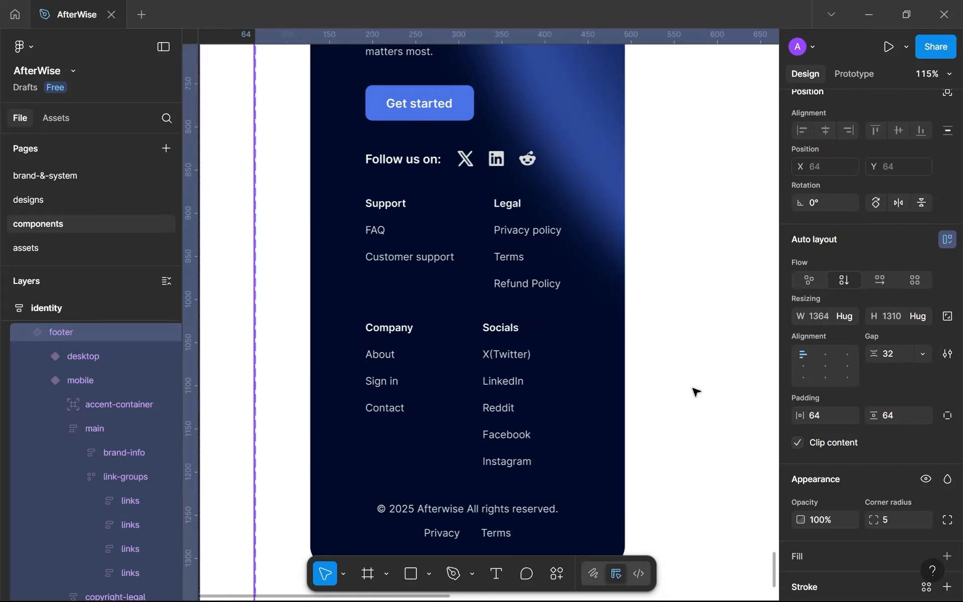
pyautogui.scroll(-4, 695, 392)
pyautogui.scroll(-1, 596, 350)
pyautogui.scroll(10, 548, 318)
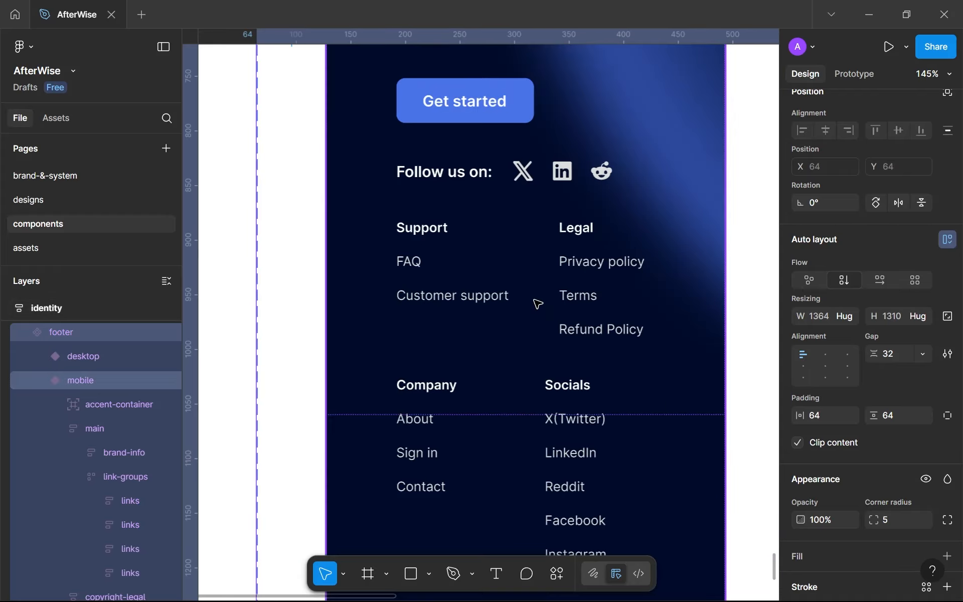
# Step: Narrow the Support links column to a width of 103 so it fits tightly around its text
pyautogui.click(462, 296)
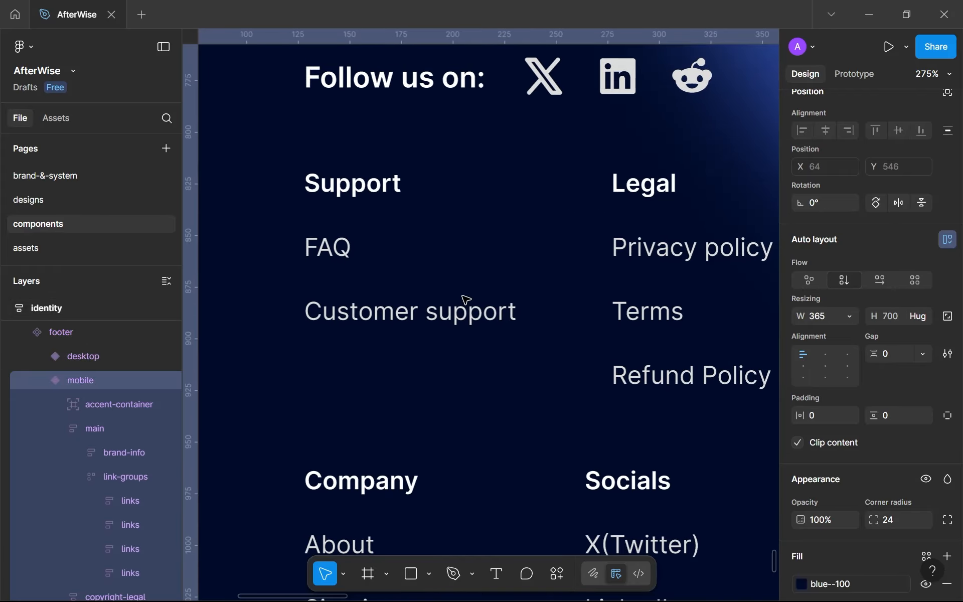
pyautogui.doubleClick(466, 299)
pyautogui.doubleClick(466, 300)
pyautogui.doubleClick(466, 300)
pyautogui.doubleClick(466, 300)
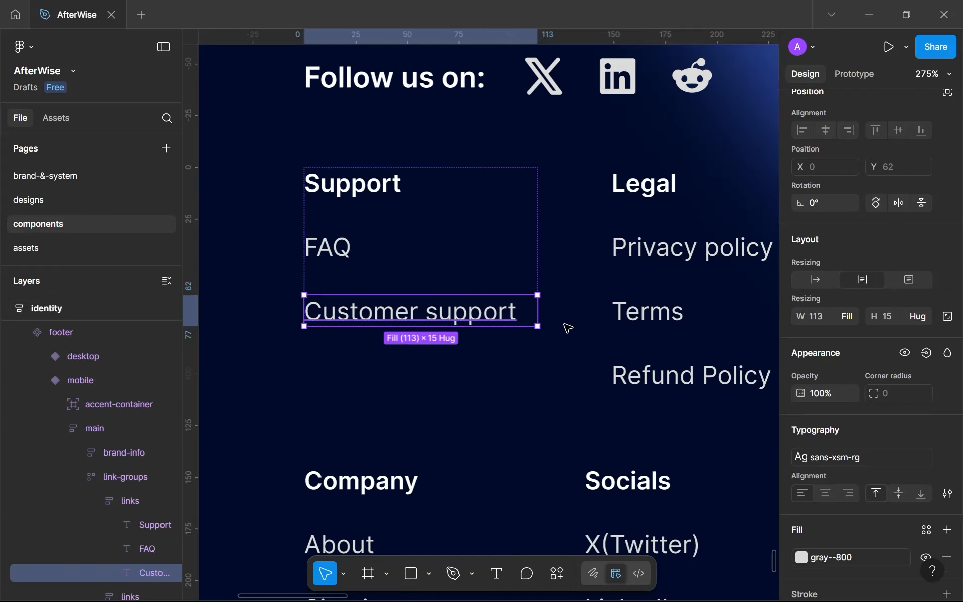
pyautogui.click(526, 279)
pyautogui.scroll(-2, 620, 276)
pyautogui.moveTo(620, 276); pyautogui.dragTo(505, 185)
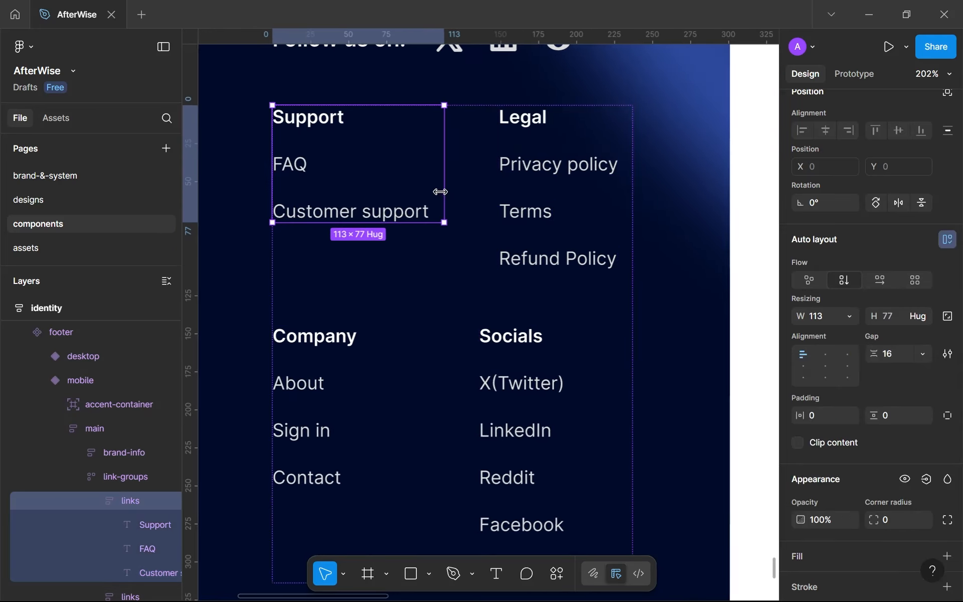
pyautogui.moveTo(444, 190); pyautogui.dragTo(431, 191)
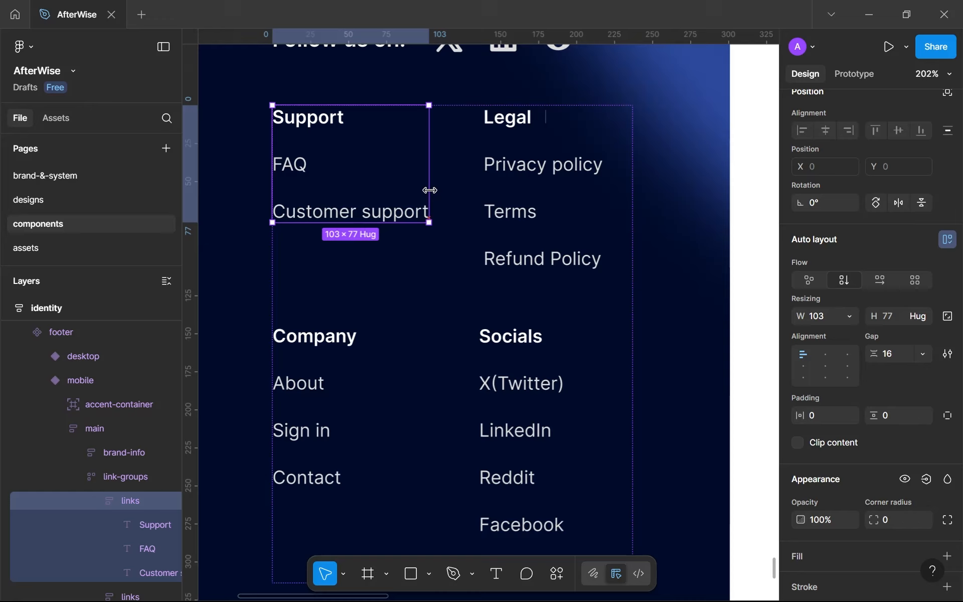
# Step: Set the widths of all four link columns, Support, Legal, Company and Socials, to hug their contents
pyautogui.click(528, 213)
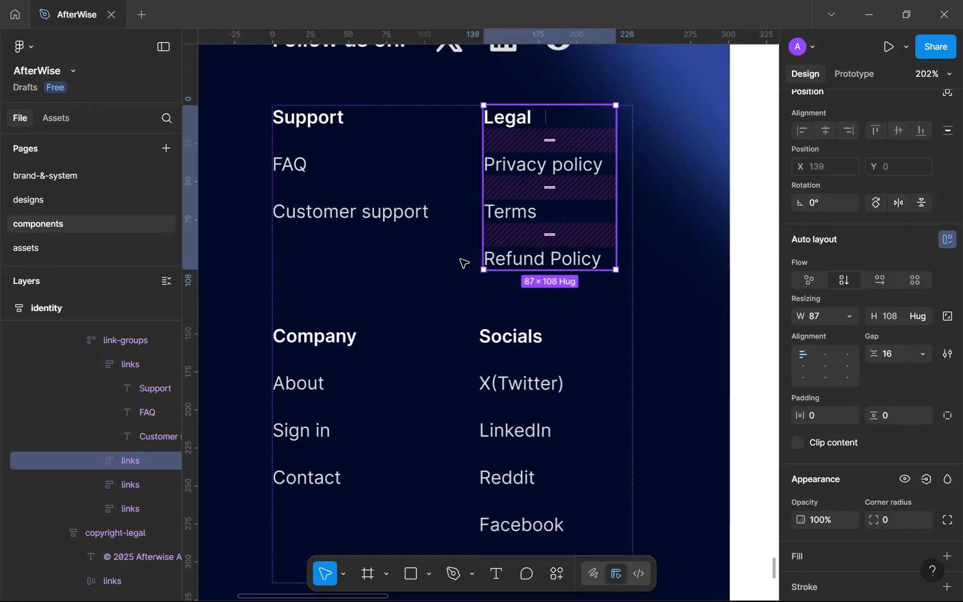
pyautogui.click(469, 376)
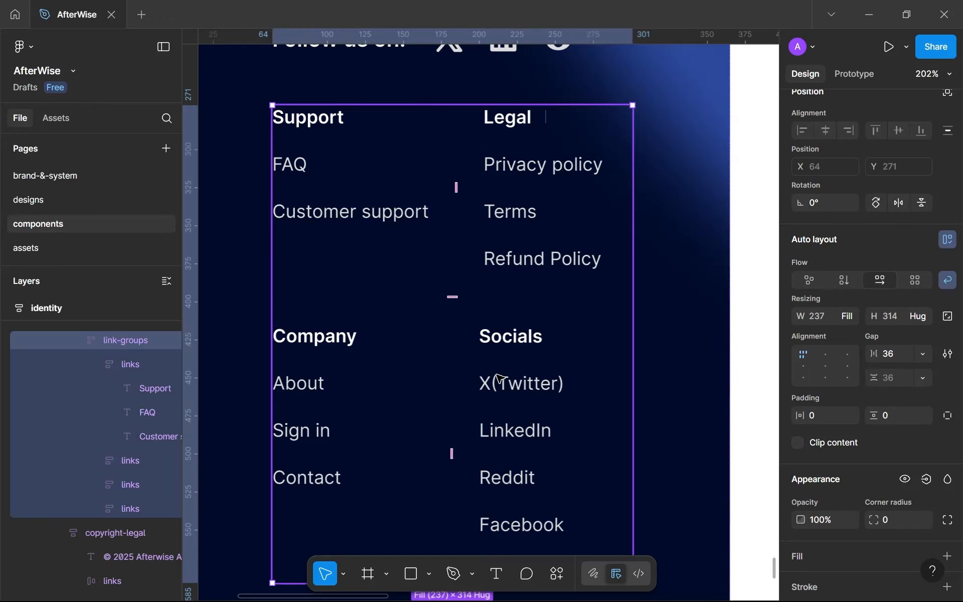
pyautogui.press('Escape')
pyautogui.click(531, 221)
pyautogui.doubleClick(531, 221)
pyautogui.doubleClick(531, 221)
pyautogui.doubleClick(532, 221)
pyautogui.doubleClick(529, 219)
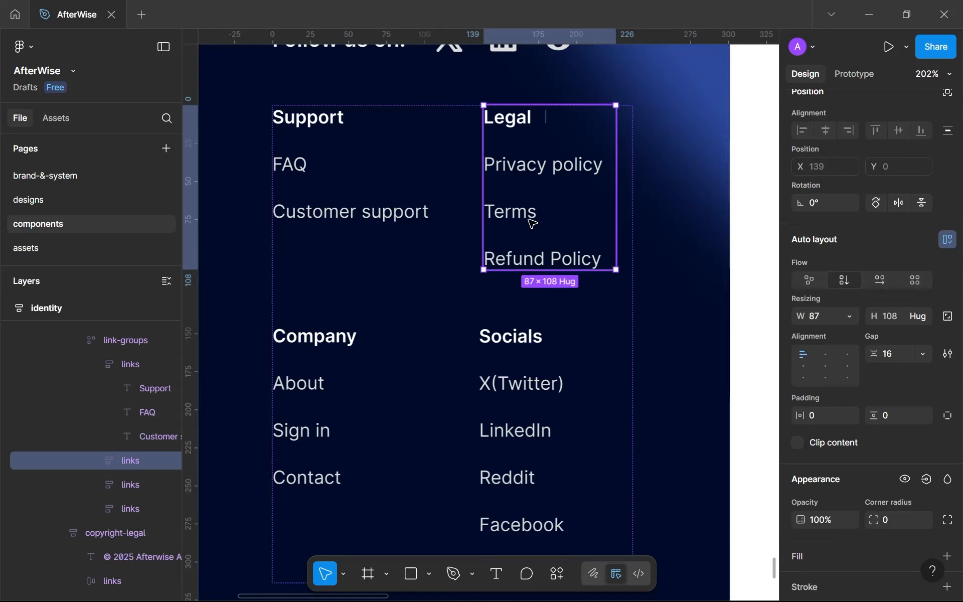
pyautogui.keyDown('shift'); pyautogui.click(362, 206); pyautogui.keyUp('shift')
pyautogui.keyDown('shift'); pyautogui.click(356, 371); pyautogui.keyUp('shift')
pyautogui.keyDown('shift'); pyautogui.click(537, 405); pyautogui.keyUp('shift')
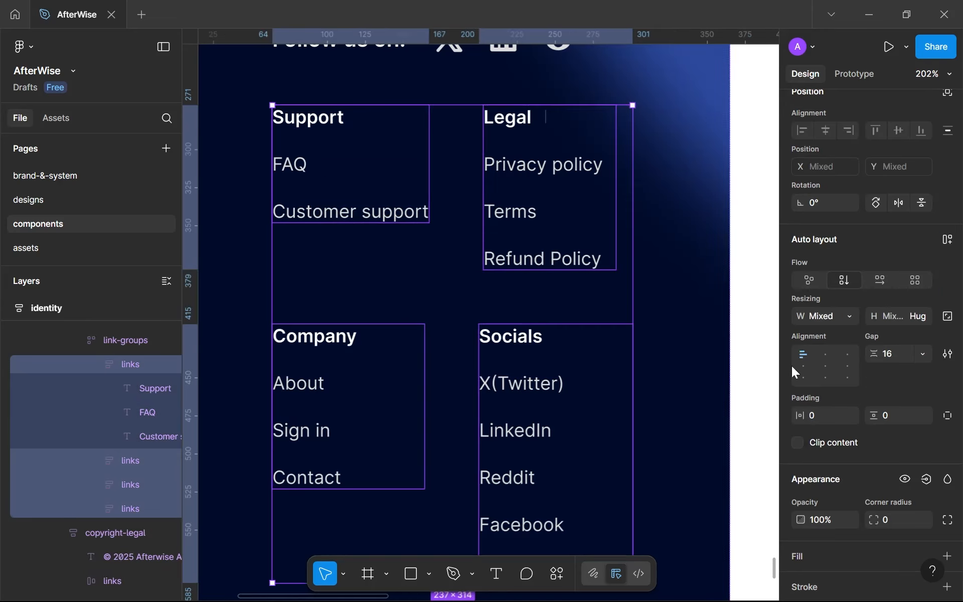
pyautogui.click(848, 316)
pyautogui.click(848, 333)
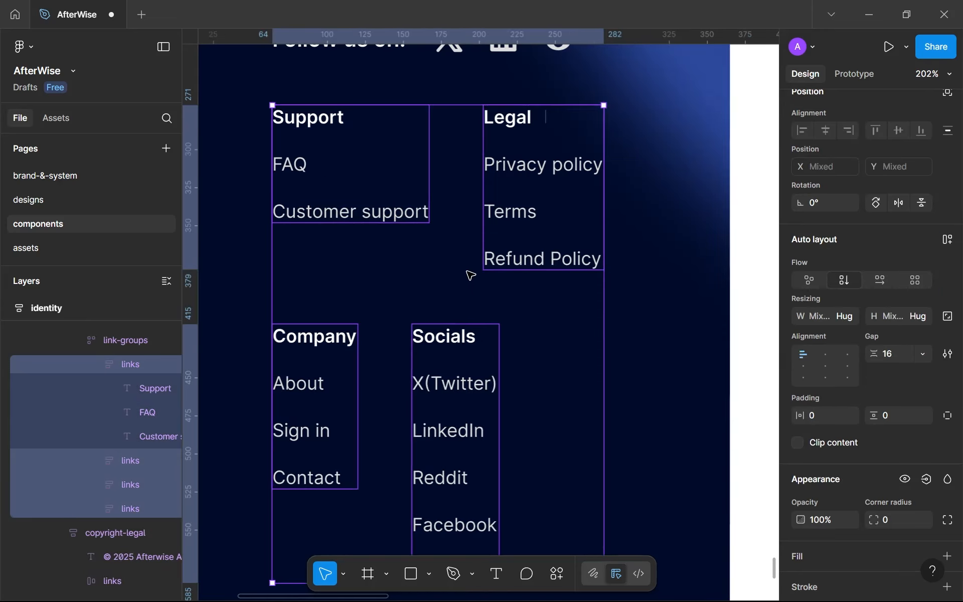
# Step: Set the Company links column's width to 103 so it matches the Support column above it
pyautogui.click(400, 199)
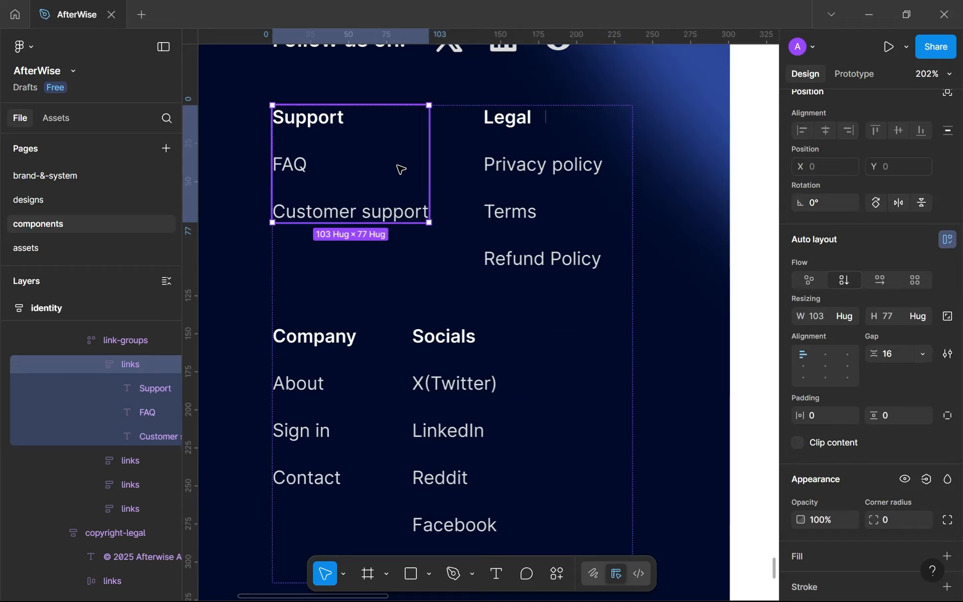
pyautogui.click(815, 316)
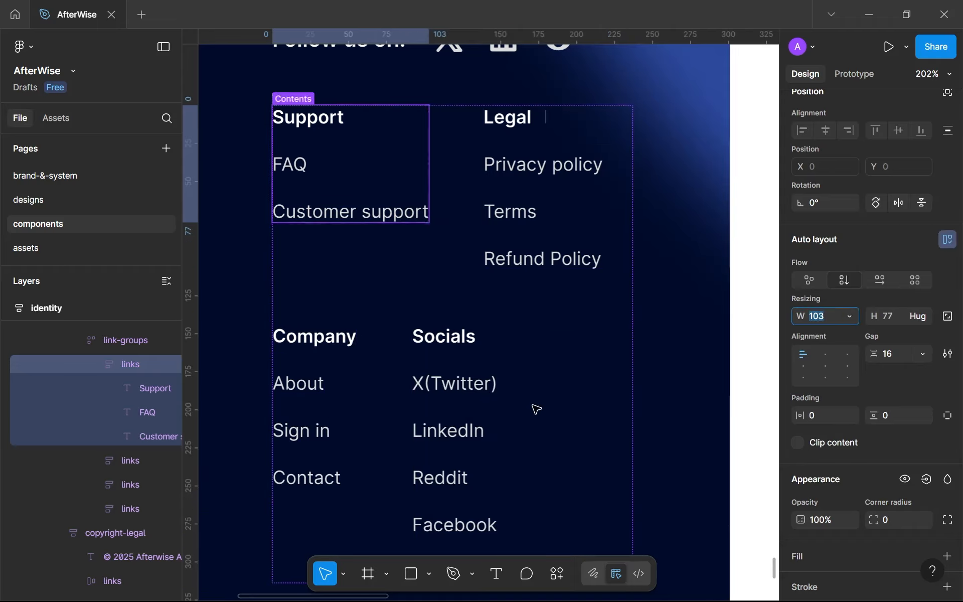
pyautogui.click(295, 450)
pyautogui.click(812, 320)
pyautogui.write('103')
pyautogui.press('Return')
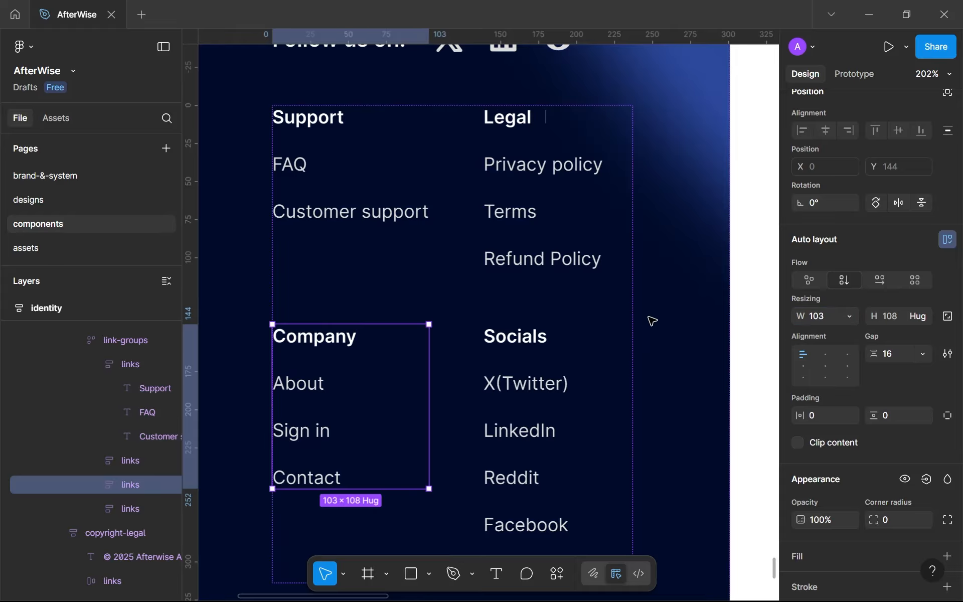
# Step: Set the mobile footer's main container padding to 32 horizontally and 32 vertically
pyautogui.scroll(-3, 518, 221)
pyautogui.scroll(5, 558, 111)
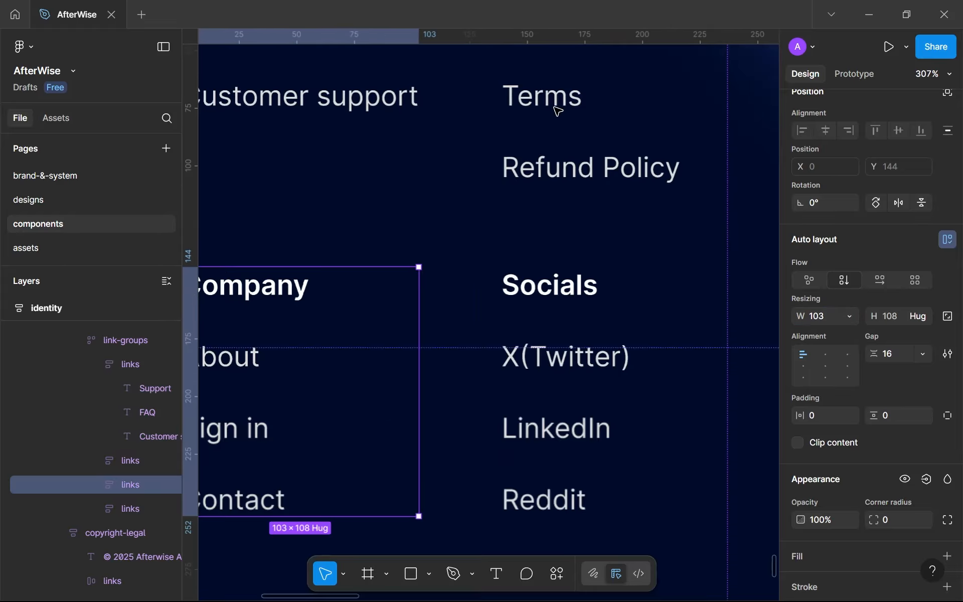
pyautogui.scroll(5, 557, 201)
pyautogui.scroll(-3, 512, 186)
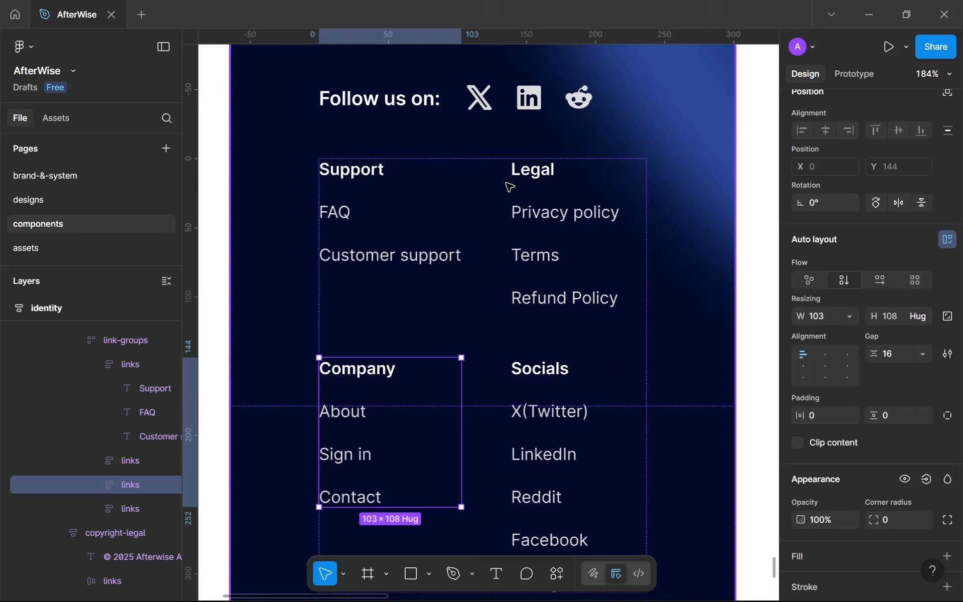
pyautogui.scroll(-2, 510, 188)
pyautogui.click(615, 288)
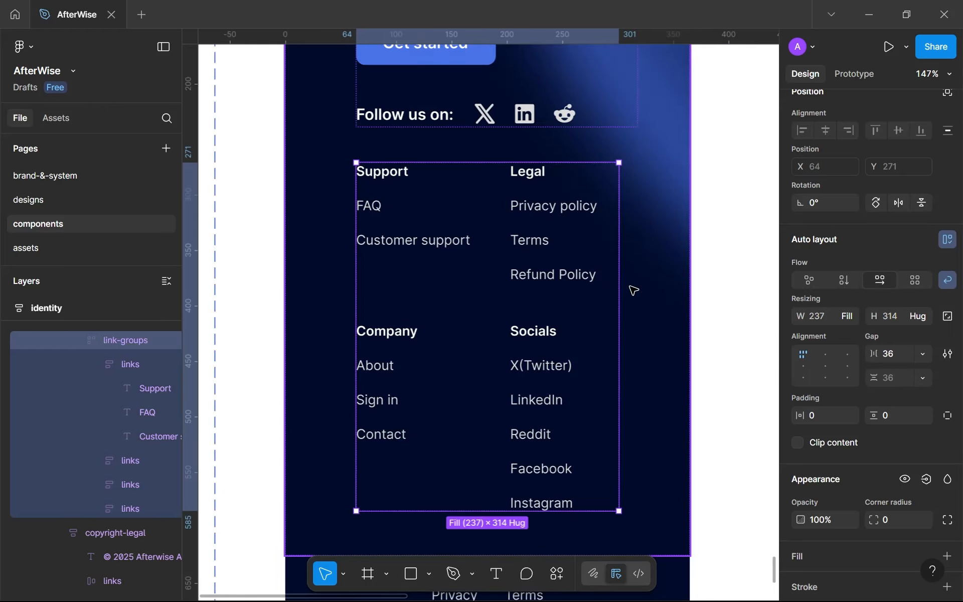
pyautogui.scroll(-5, 617, 278)
pyautogui.click(636, 249)
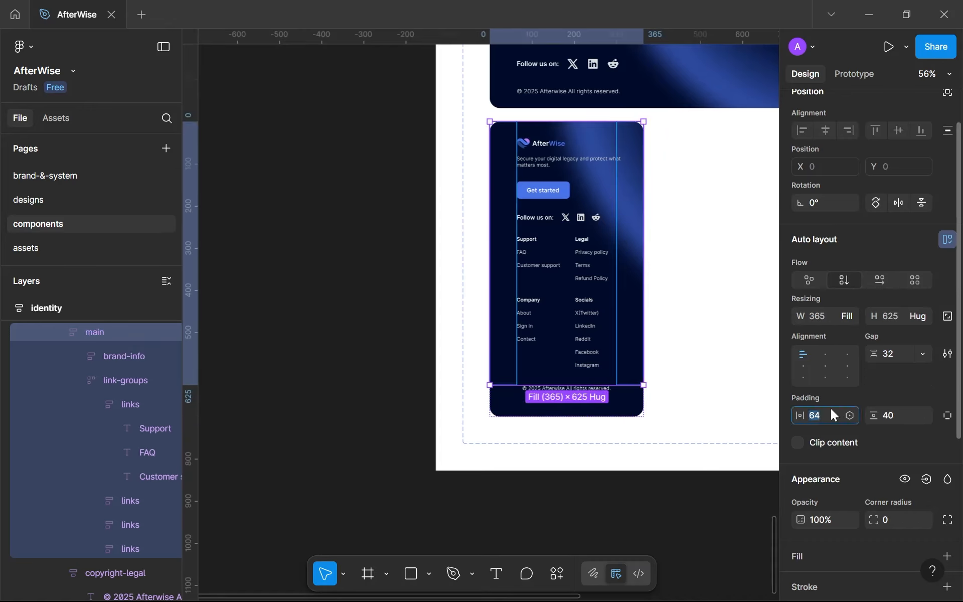
pyautogui.click(893, 415)
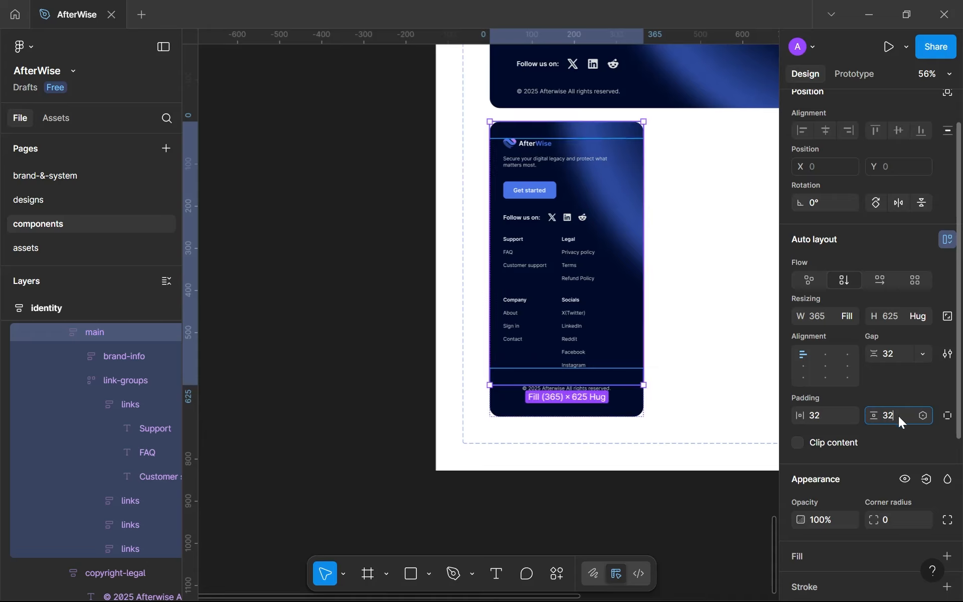
pyautogui.write('32')
pyautogui.press('Return')
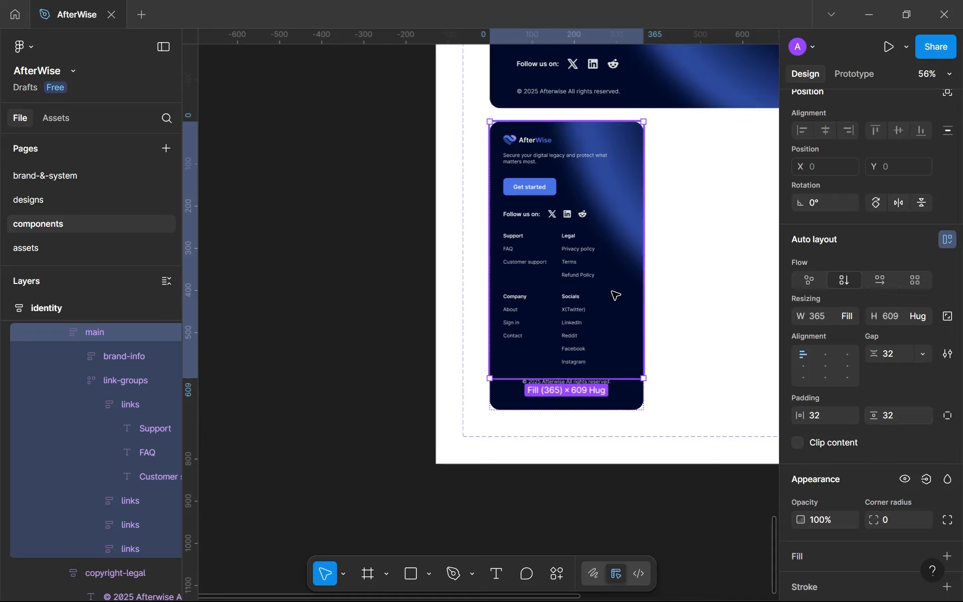
# Step: Try to widen the mobile footer's link-groups frame past its right edge, and undo the resize
pyautogui.scroll(-1, 616, 296)
pyautogui.scroll(3, 613, 297)
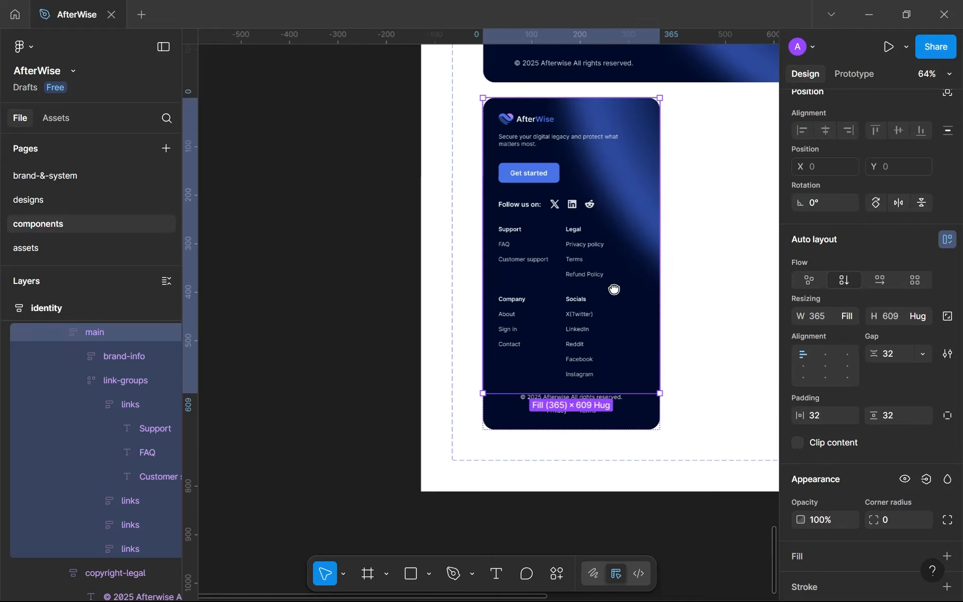
pyautogui.click(569, 286)
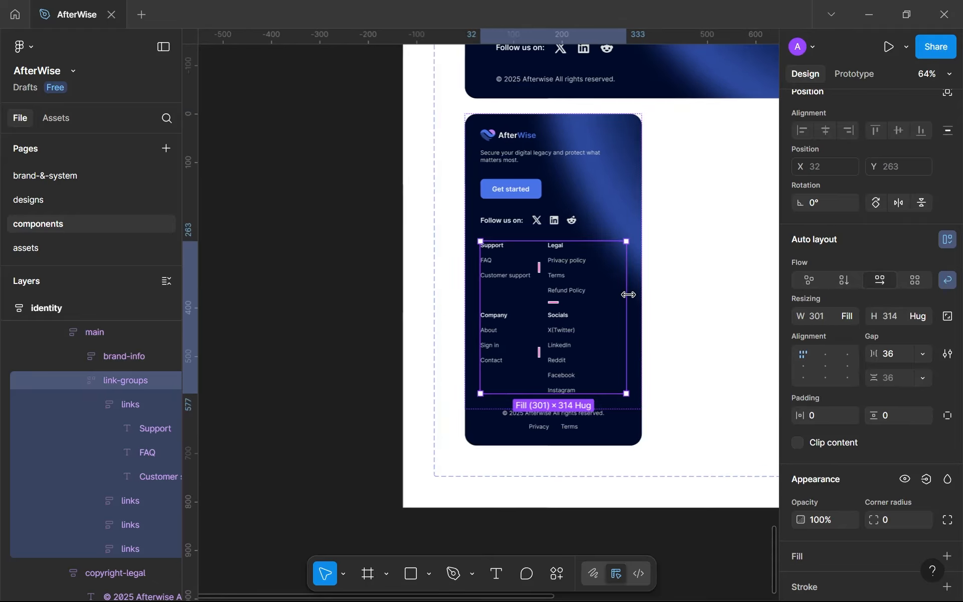
pyautogui.moveTo(634, 291); pyautogui.dragTo(660, 299)
pyautogui.hotkey('ctrl', 'z')
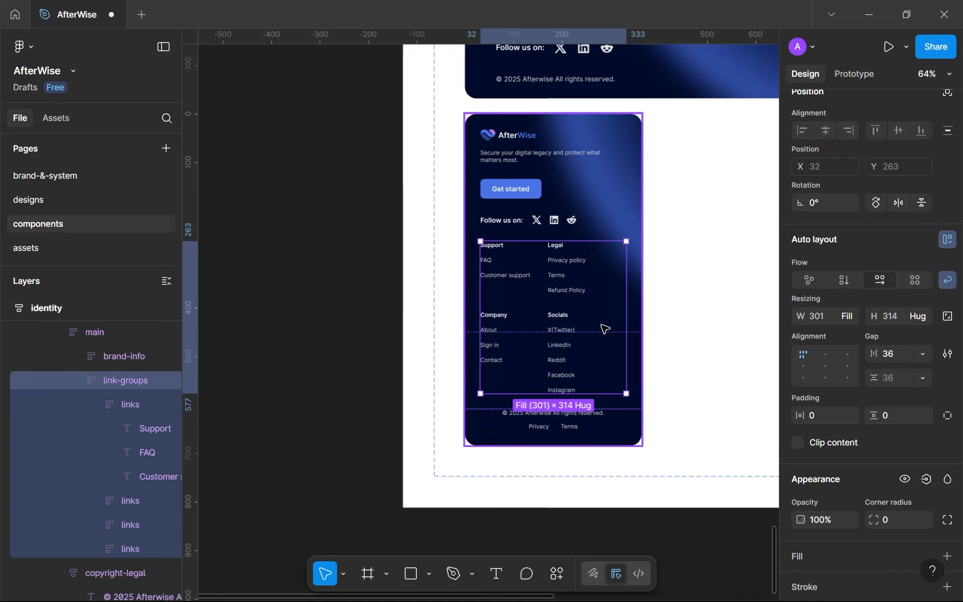
# Step: Try top-center alignment for the link columns in the link-groups frame, and restore top-left alignment
pyautogui.scroll(-3, 626, 235)
pyautogui.scroll(1, 627, 234)
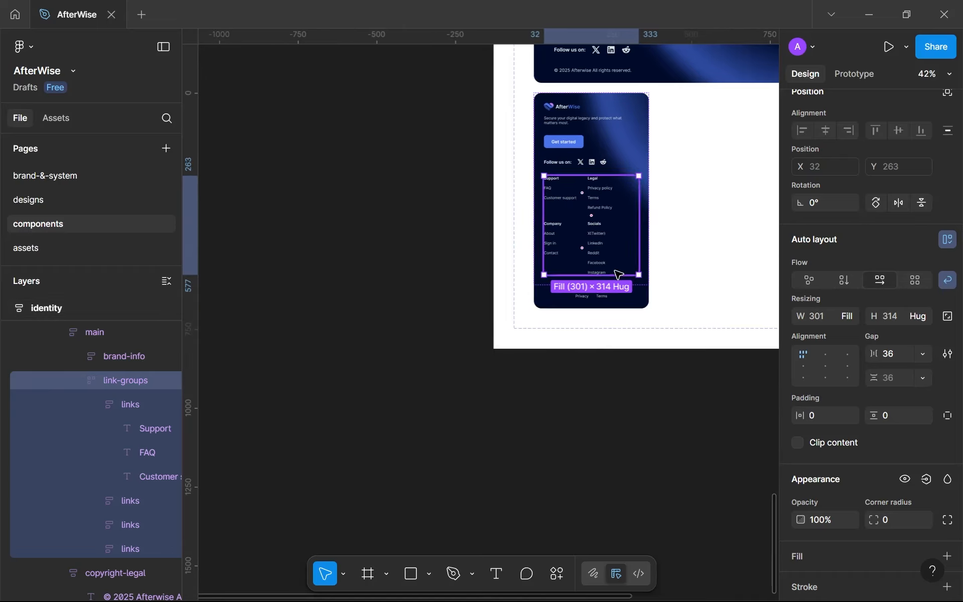
pyautogui.click(825, 356)
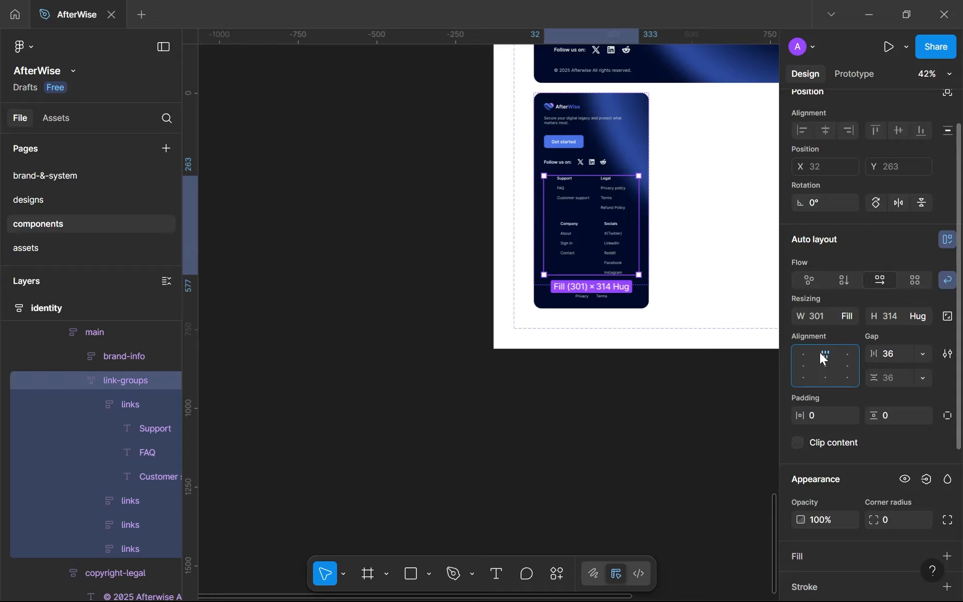
pyautogui.click(804, 355)
pyautogui.scroll(5, 499, 176)
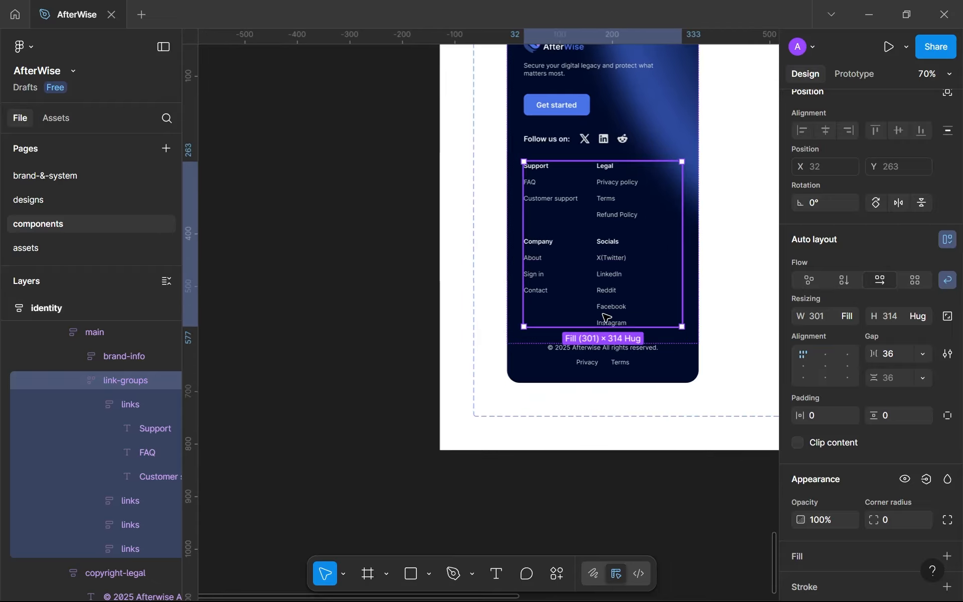
# Step: On the designs page, duplicate the desktop landing page's footer and move the copy into the mobile landing page below the pricing section
pyautogui.click(727, 338)
pyautogui.scroll(-3, 726, 338)
pyautogui.moveTo(723, 339); pyautogui.dragTo(678, 355)
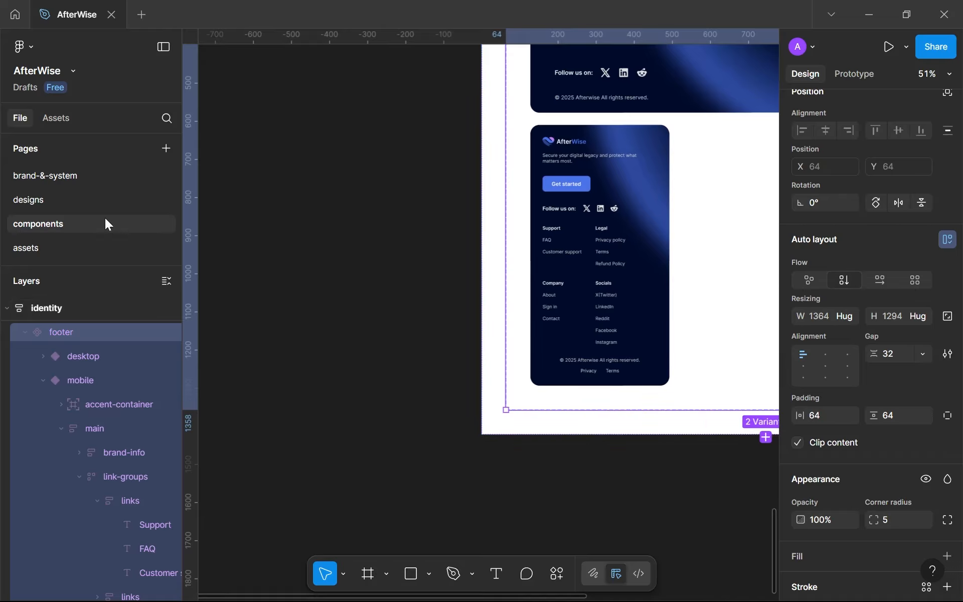
pyautogui.click(95, 200)
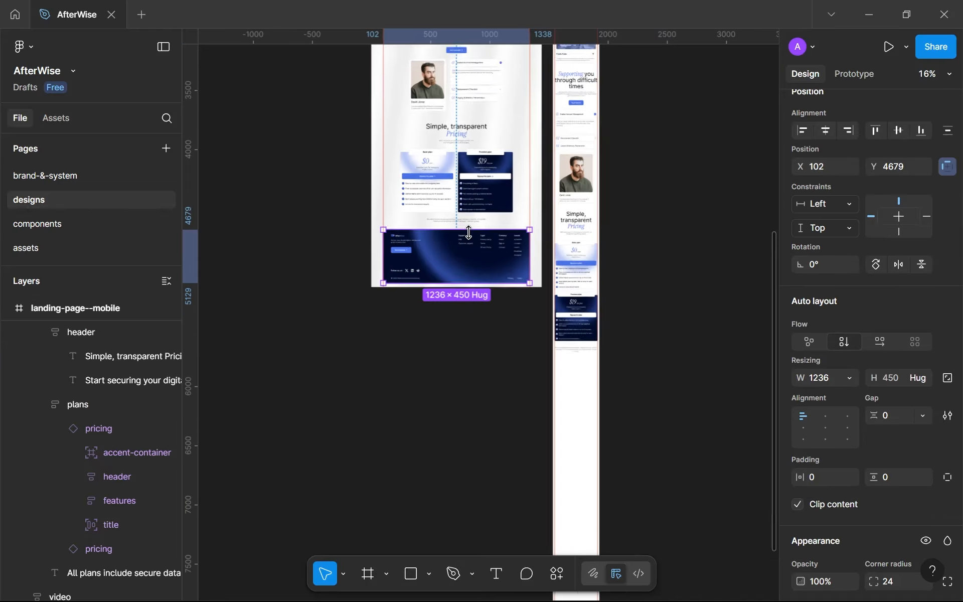
pyautogui.scroll(3, 492, 263)
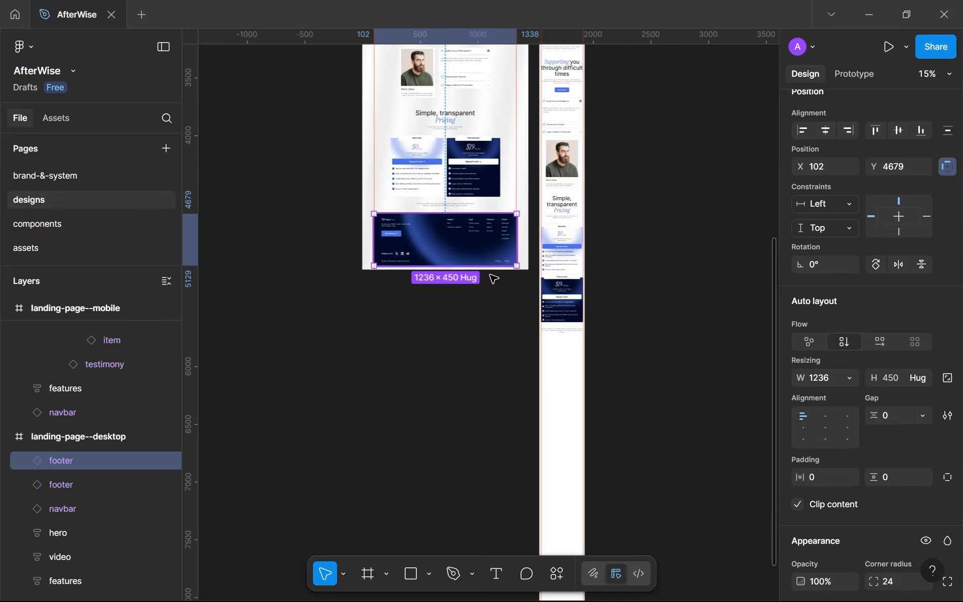
pyautogui.moveTo(492, 253); pyautogui.dragTo(570, 364)
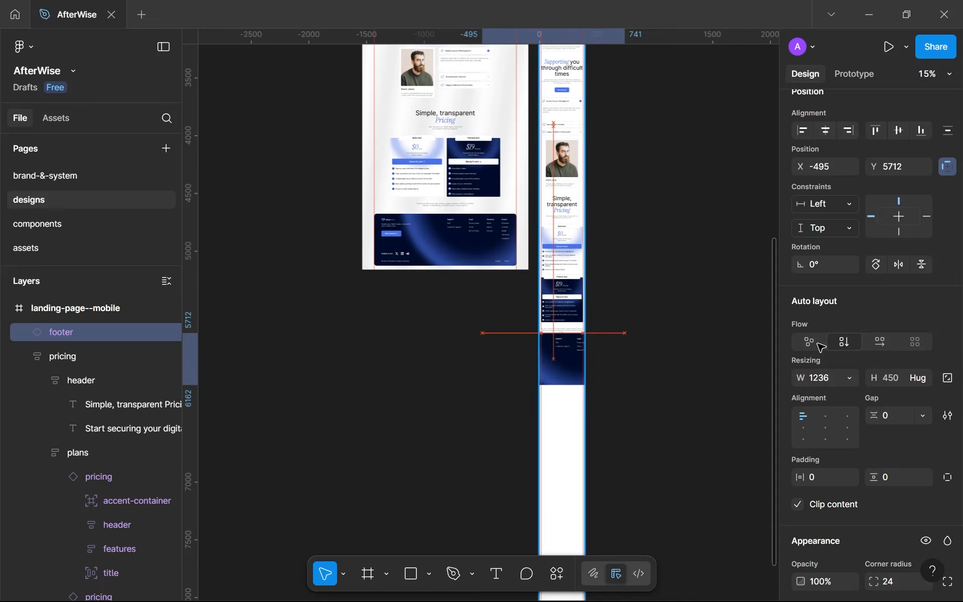
# Step: Switch the copied footer to its mobile variant and place it below the mobile pricing section at X 13, Y 5792
pyautogui.scroll(-3, 888, 416)
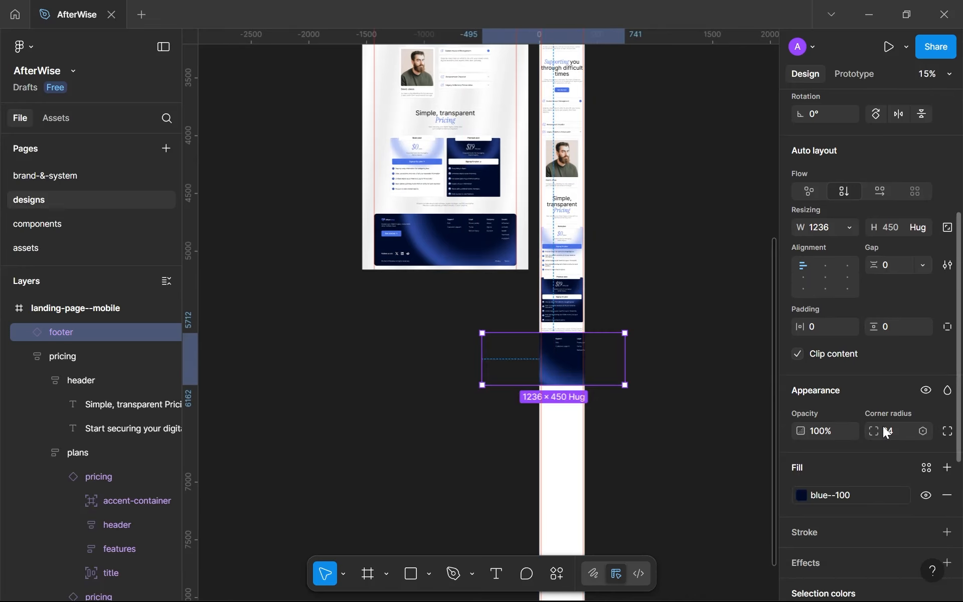
pyautogui.scroll(5, 871, 161)
pyautogui.click(902, 149)
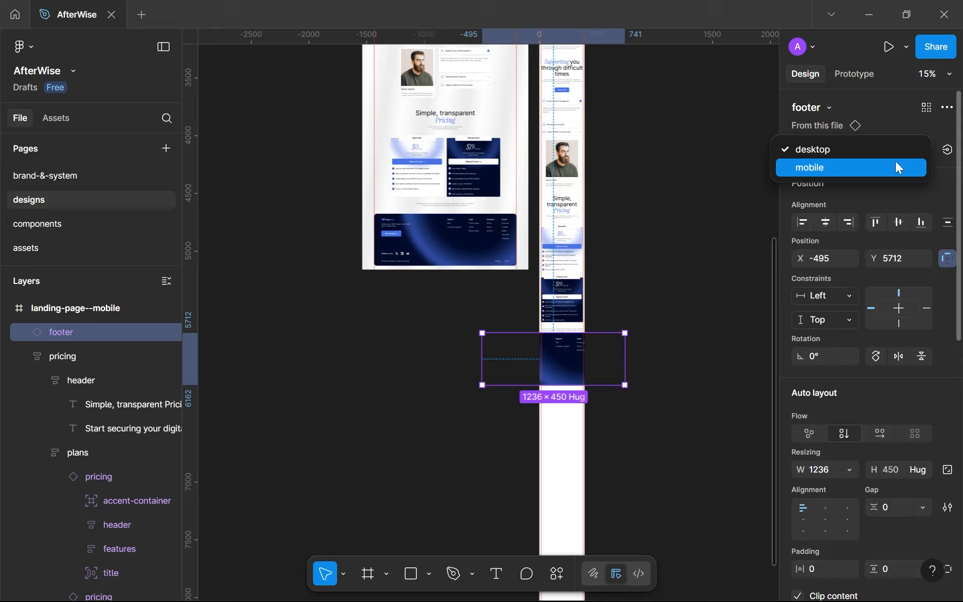
pyautogui.click(898, 167)
pyautogui.scroll(3, 627, 316)
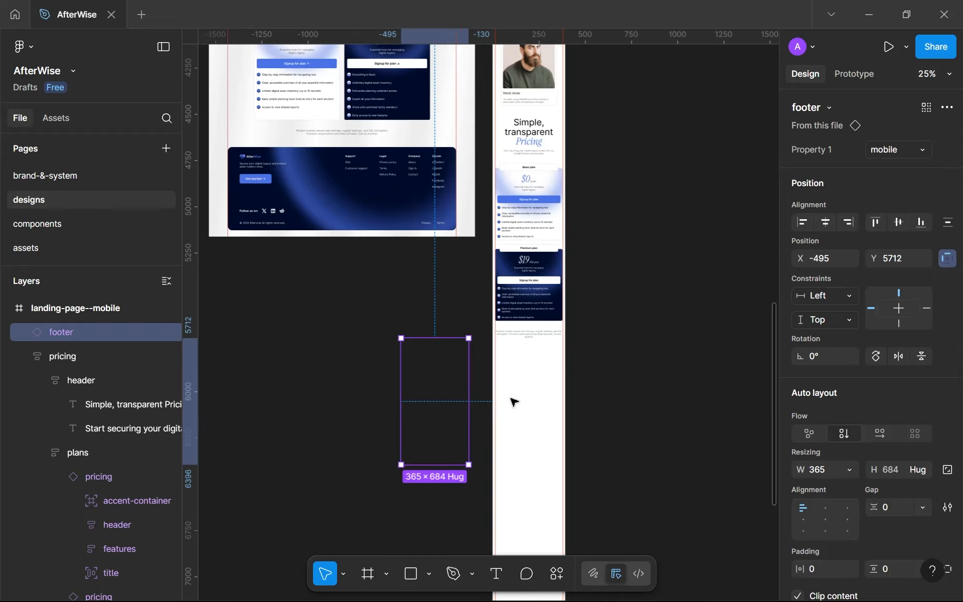
pyautogui.moveTo(441, 374); pyautogui.dragTo(562, 398)
# Step: Try to widen the mobile footer to 366 so its right edge meets the layout margin guide
pyautogui.scroll(5, 539, 395)
pyautogui.scroll(3, 539, 395)
pyautogui.scroll(4, 746, 350)
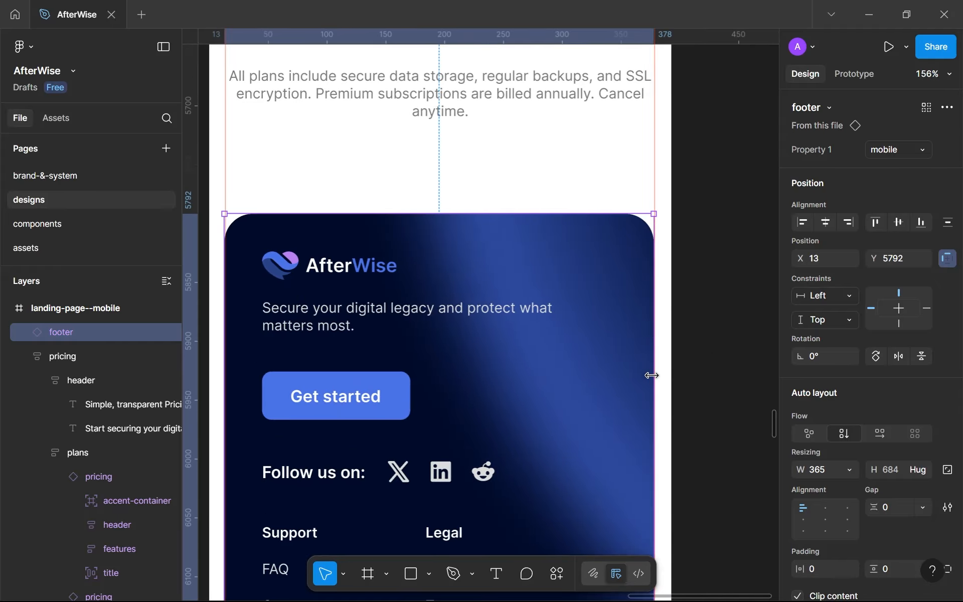
pyautogui.scroll(8, 651, 375)
pyautogui.moveTo(651, 374); pyautogui.dragTo(659, 372)
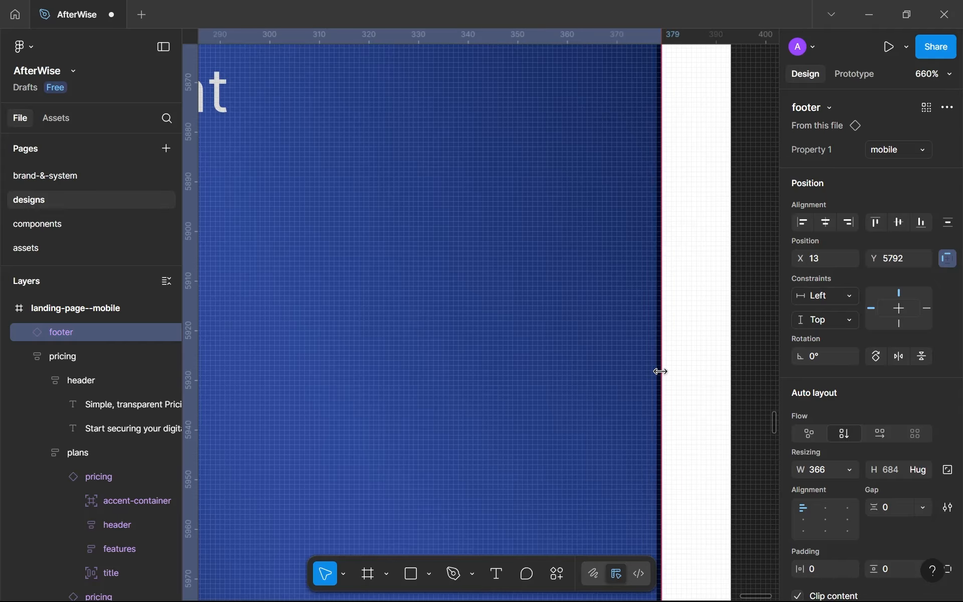
pyautogui.scroll(-8, 660, 381)
pyautogui.click(684, 404)
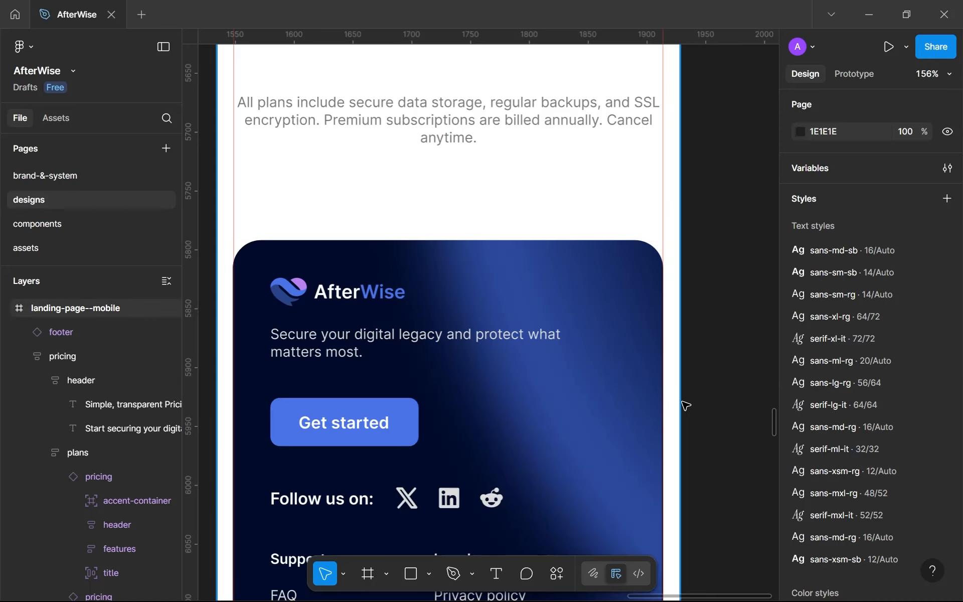
# Step: Center the footer horizontally within the mobile landing page frame
pyautogui.scroll(-5, 682, 399)
pyautogui.scroll(-3, 682, 341)
pyautogui.click(686, 284)
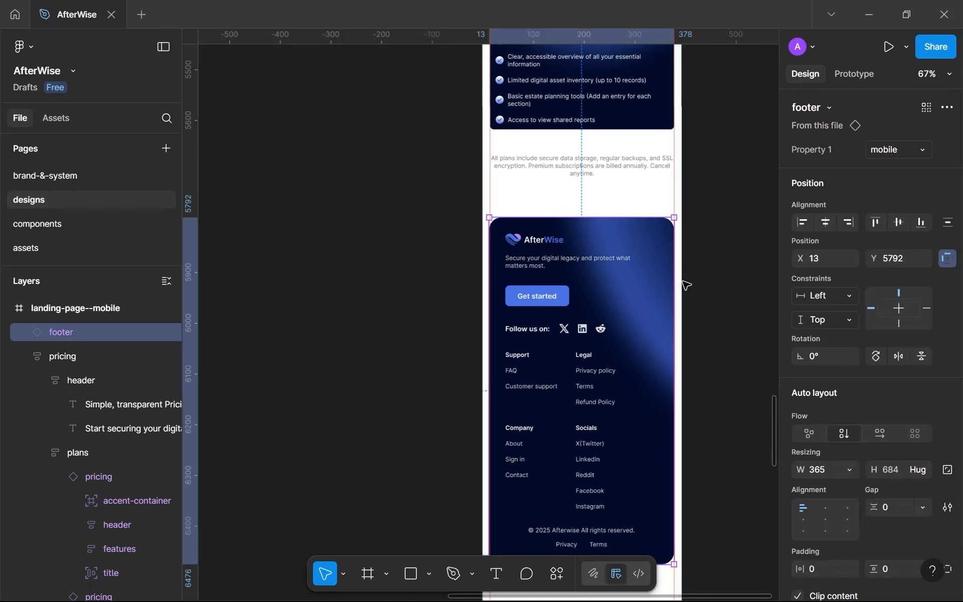
pyautogui.click(823, 223)
# Step: Examine how the centered footer's side edges line up with the mobile page's margin guides
pyautogui.scroll(3, 686, 299)
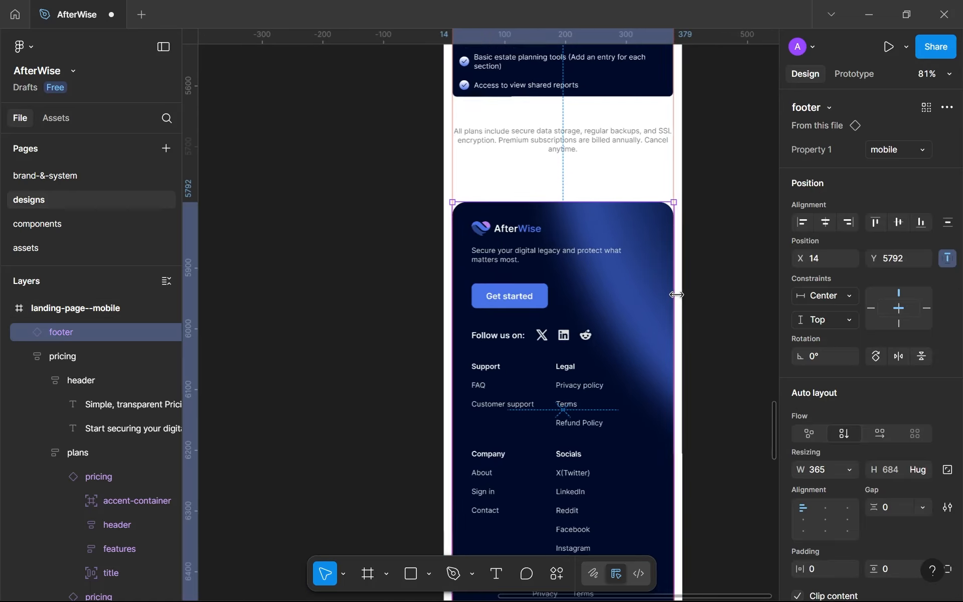
pyautogui.scroll(2, 672, 326)
pyautogui.scroll(-4, 679, 359)
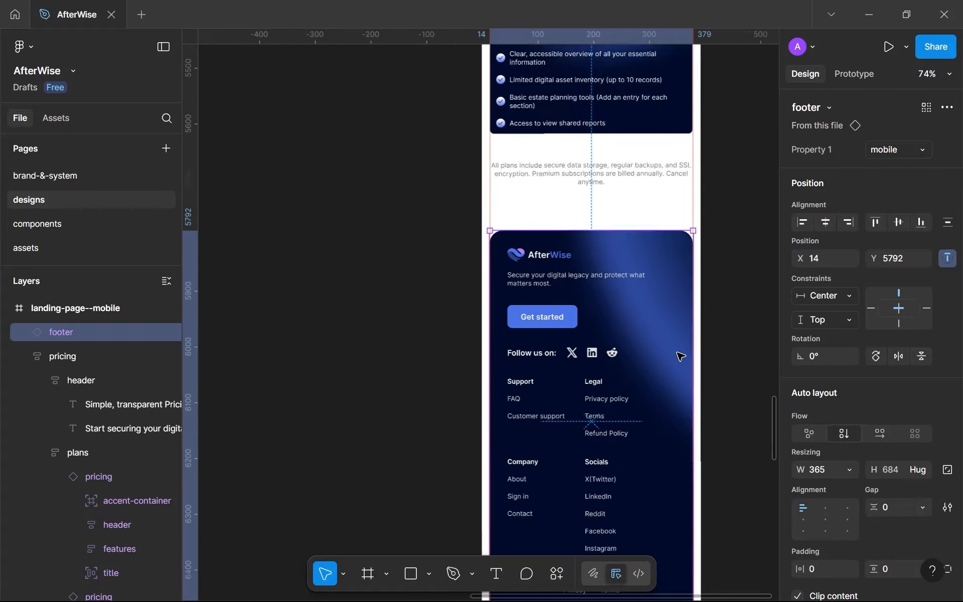
pyautogui.scroll(5, 528, 291)
pyautogui.scroll(15, 528, 291)
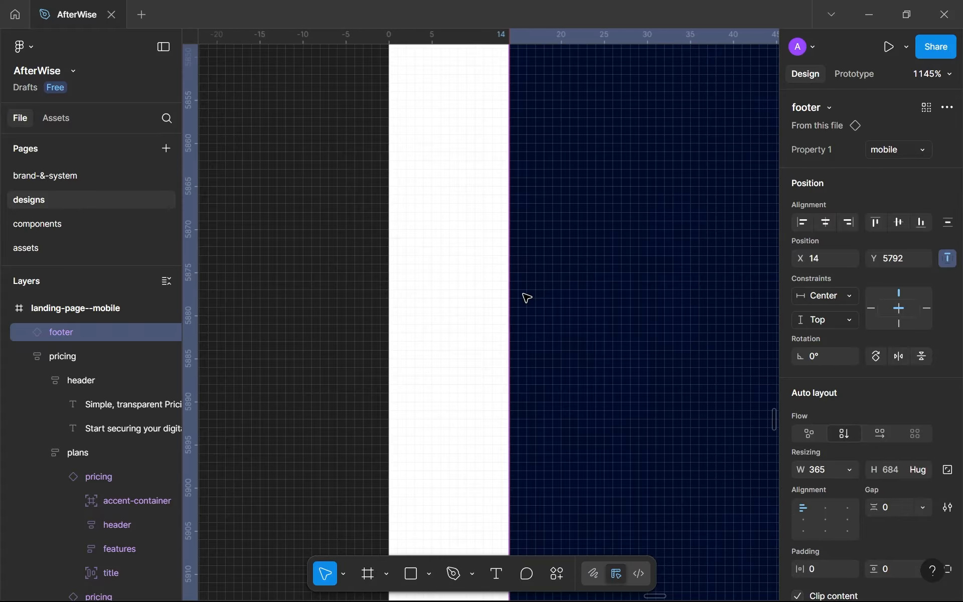
pyautogui.scroll(-7, 527, 296)
pyautogui.scroll(-10, 527, 298)
pyautogui.hscroll(8, 495, 297)
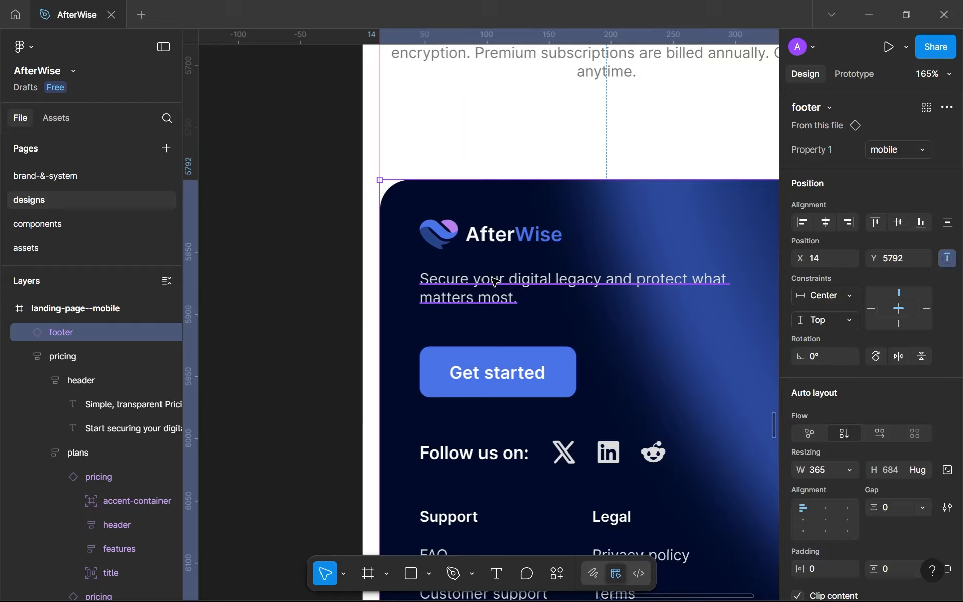
# Step: Move the mobile footer up to Y 5762, closer to the pricing section, keeping it at X 14
pyautogui.scroll(7, 669, 327)
pyautogui.scroll(2, 617, 334)
pyautogui.scroll(-12, 617, 333)
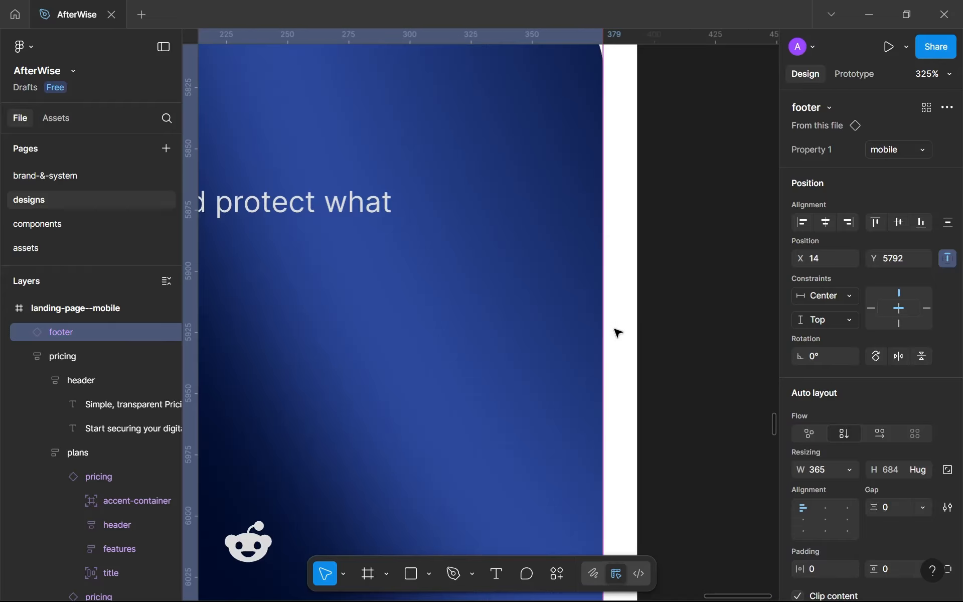
pyautogui.scroll(1, 577, 307)
pyautogui.scroll(2, 580, 367)
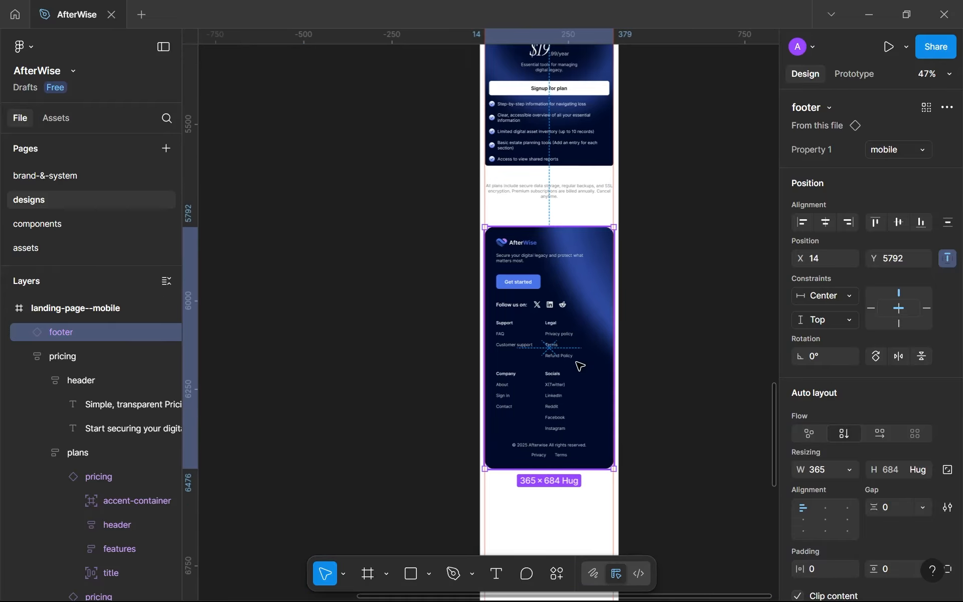
pyautogui.moveTo(563, 392); pyautogui.dragTo(561, 377)
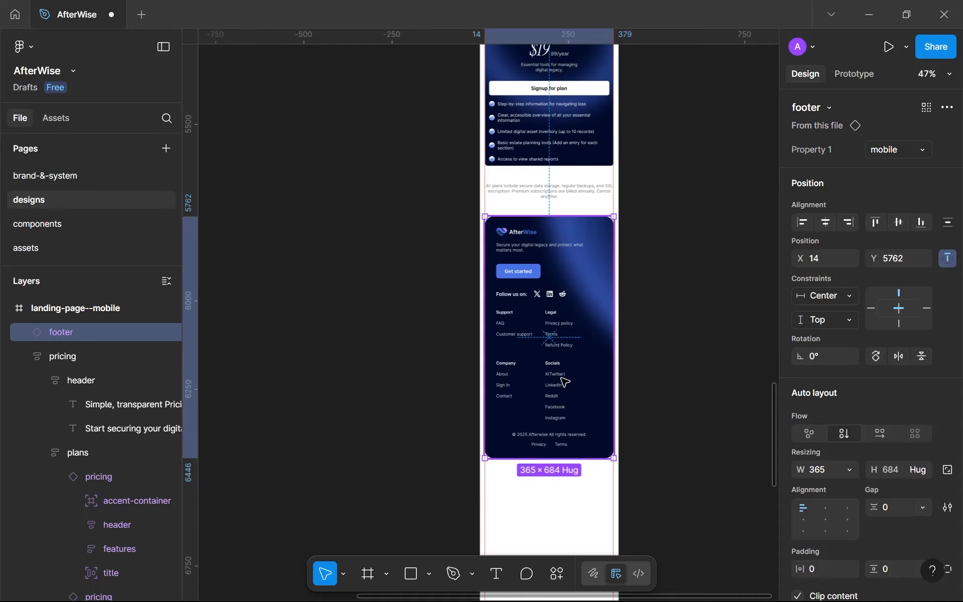
pyautogui.scroll(-3, 557, 326)
pyautogui.moveTo(551, 317); pyautogui.dragTo(531, 314)
pyautogui.scroll(3, 531, 315)
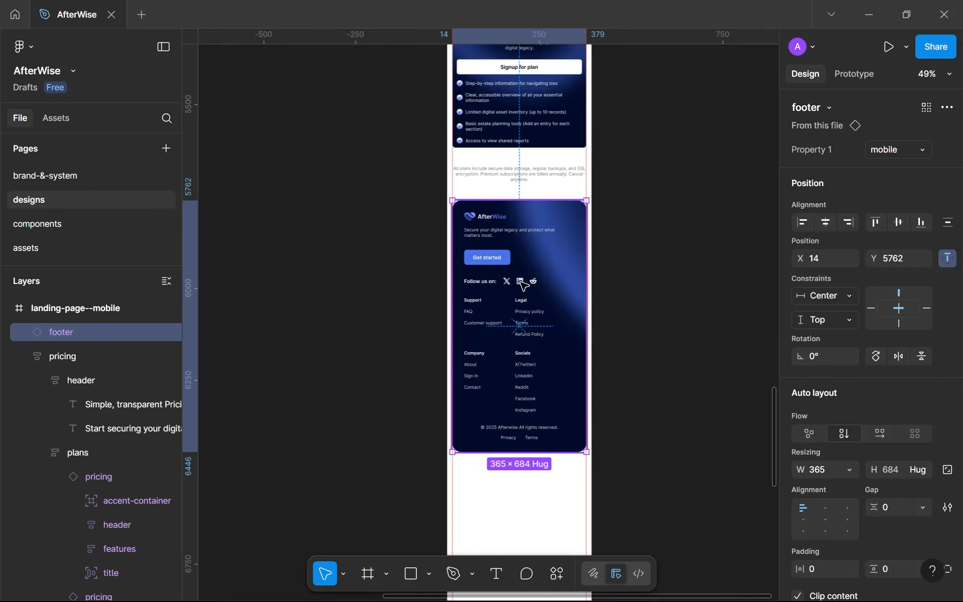
pyautogui.scroll(2, 507, 290)
pyautogui.scroll(-2, 508, 191)
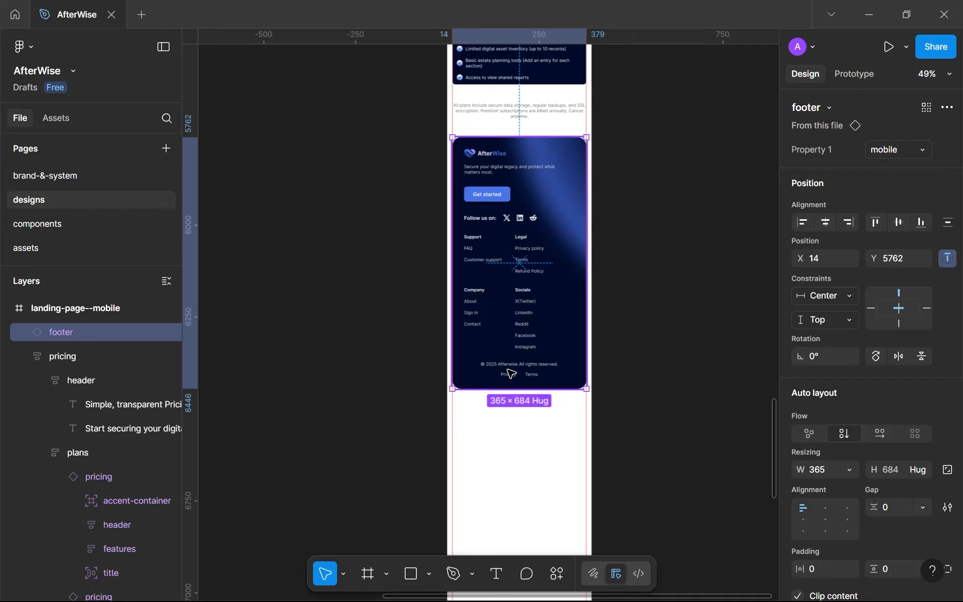
# Step: On the components page, set the mobile footer's copyright-legal frame to 32 left and right padding with its contents aligned top center
pyautogui.click(50, 227)
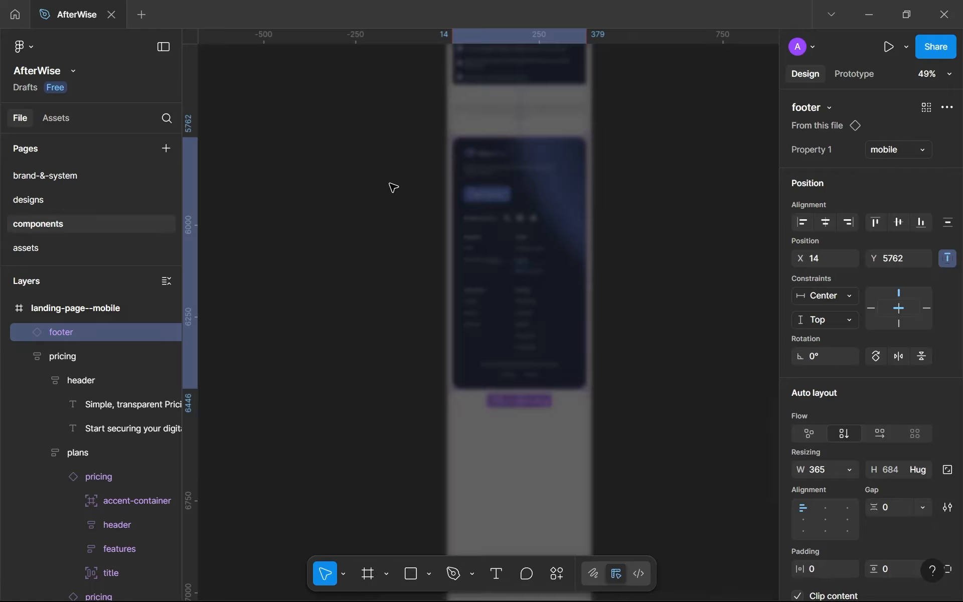
pyautogui.scroll(-1, 518, 235)
pyautogui.moveTo(507, 242); pyautogui.dragTo(414, 261)
pyautogui.scroll(2, 465, 254)
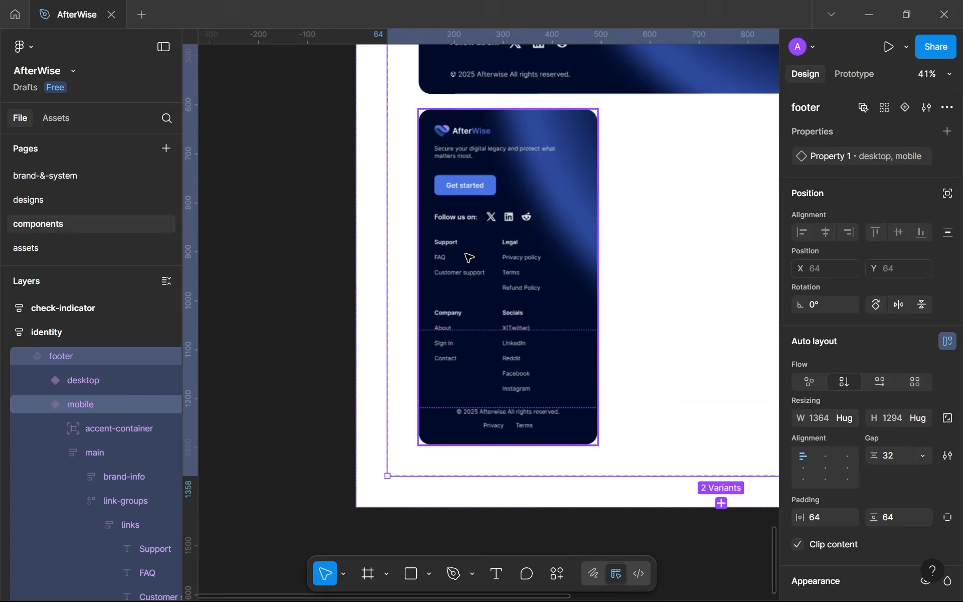
pyautogui.click(482, 253)
pyautogui.click(499, 413)
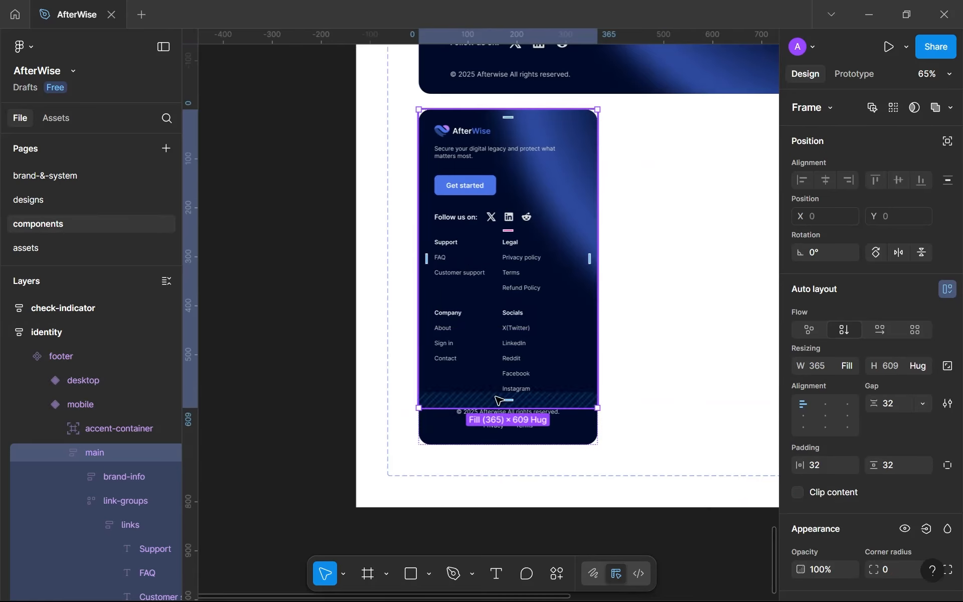
pyautogui.click(500, 420)
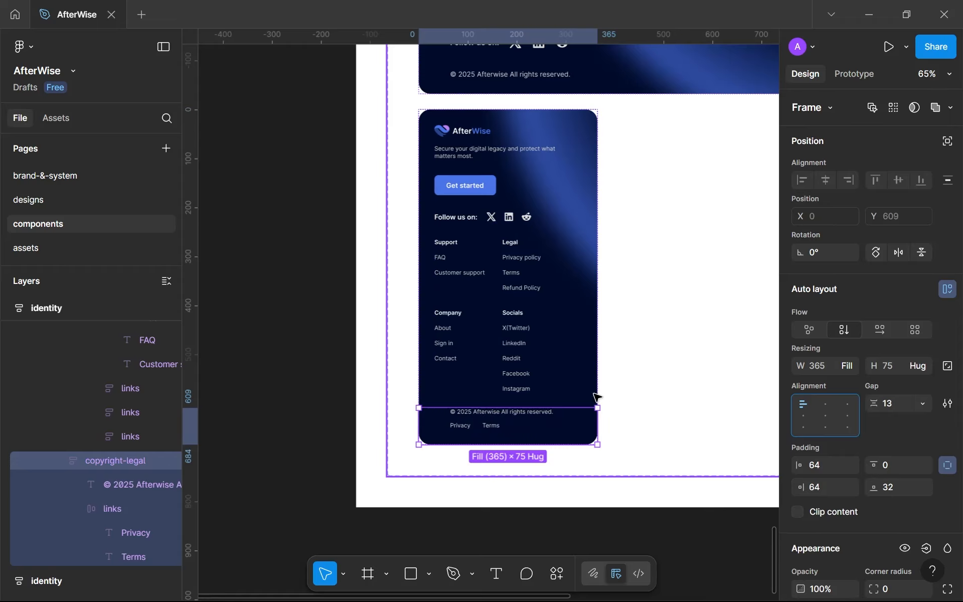
pyautogui.click(817, 472)
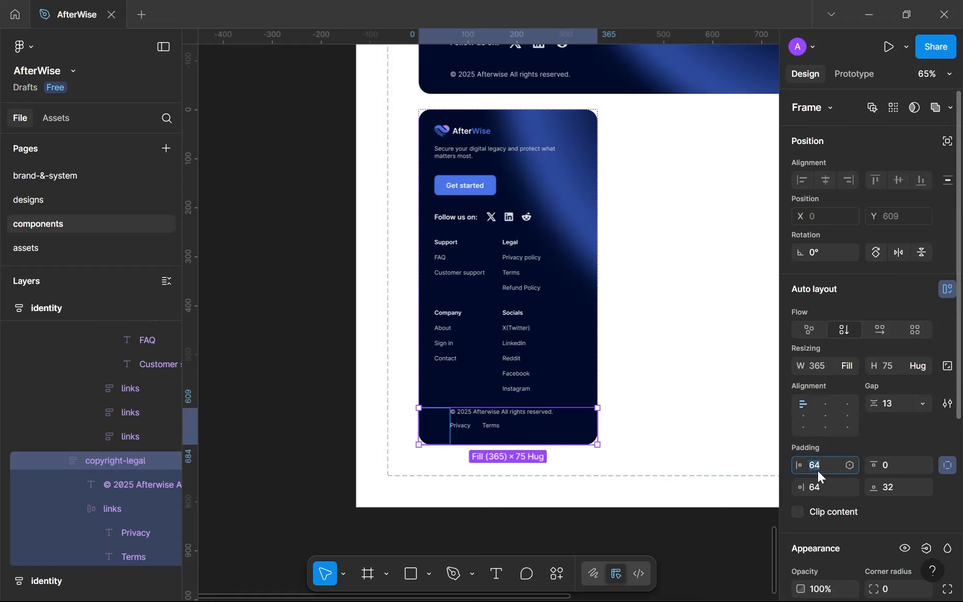
pyautogui.click(829, 488)
pyautogui.write('32')
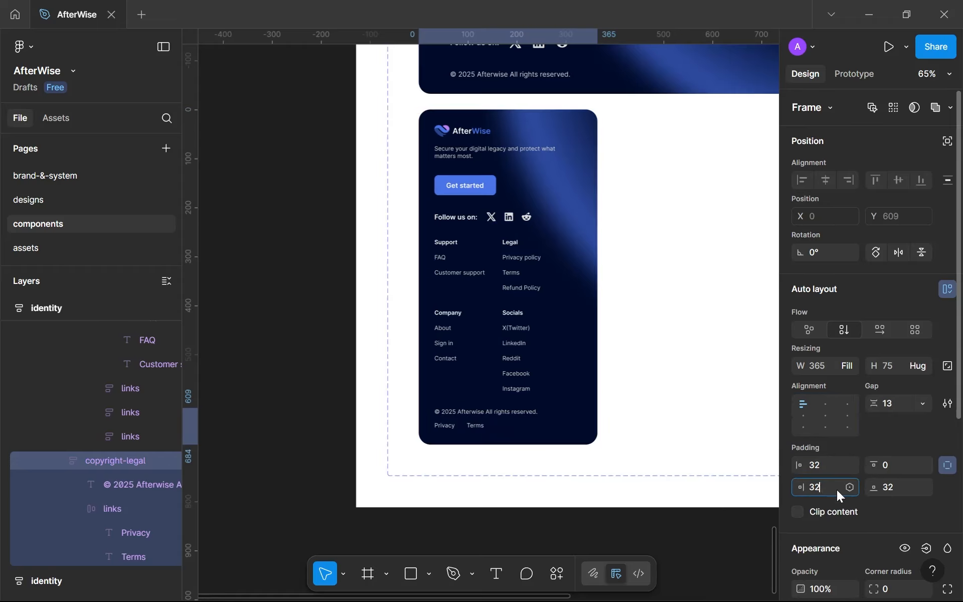
pyautogui.click(865, 498)
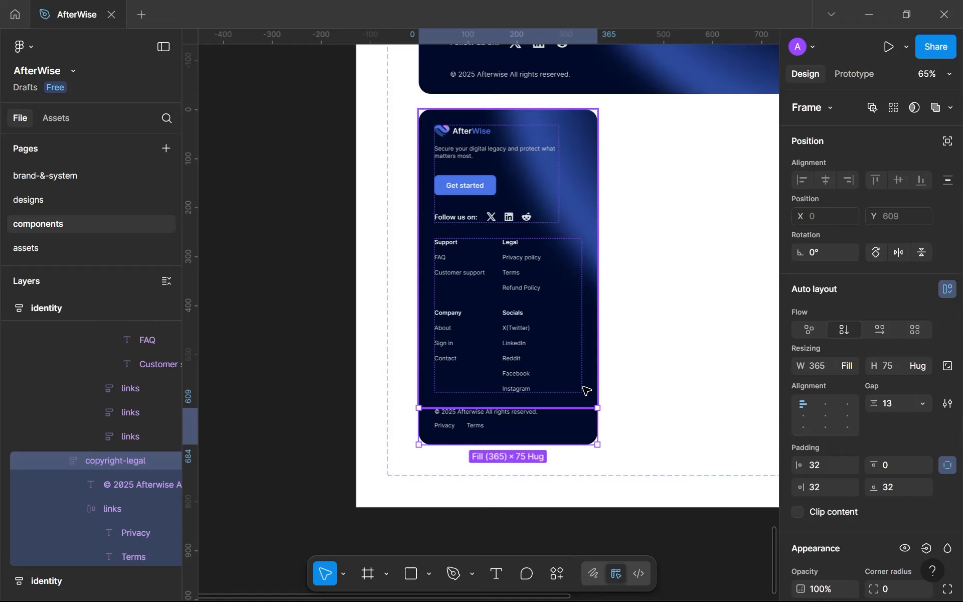
pyautogui.click(826, 404)
# Step: Align the contents of the mobile footer's link-groups frame to top center
pyautogui.click(475, 324)
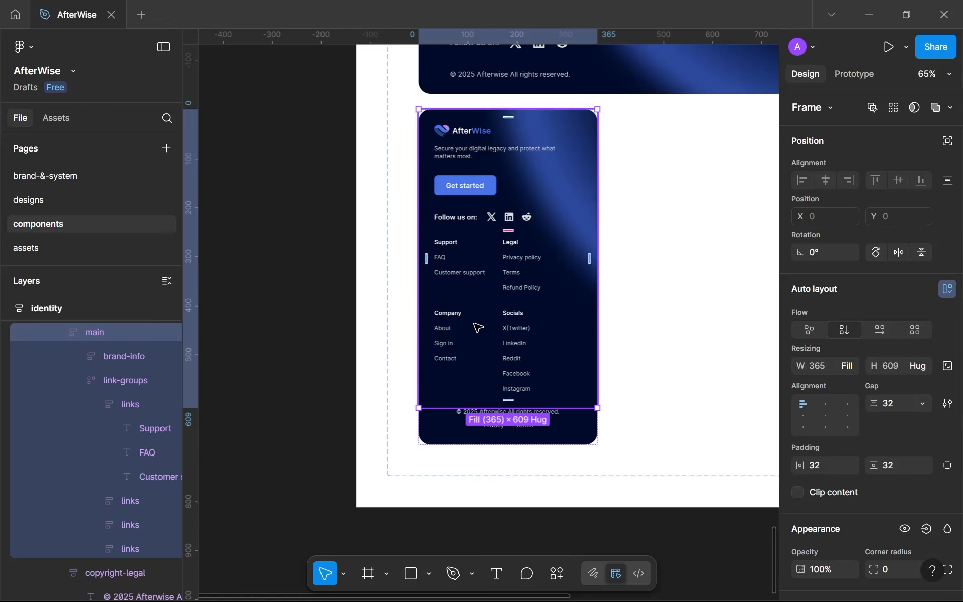
pyautogui.click(478, 328)
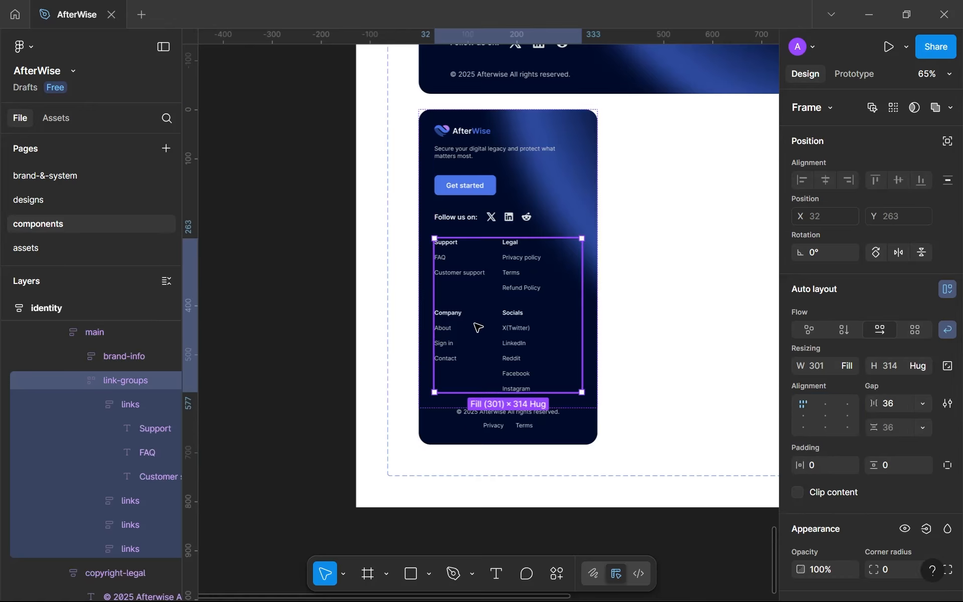
pyautogui.click(823, 405)
# Step: Make the mobile footer's brand-info frame fill its container's width and align its contents to top center
pyautogui.hotkey('shift', 'Tab')
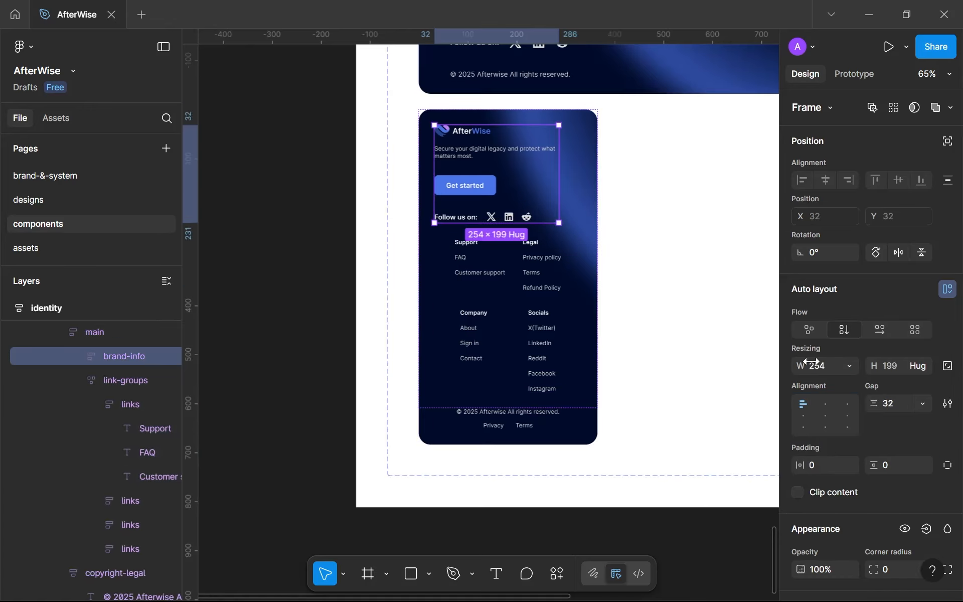
pyautogui.click(848, 365)
pyautogui.click(841, 397)
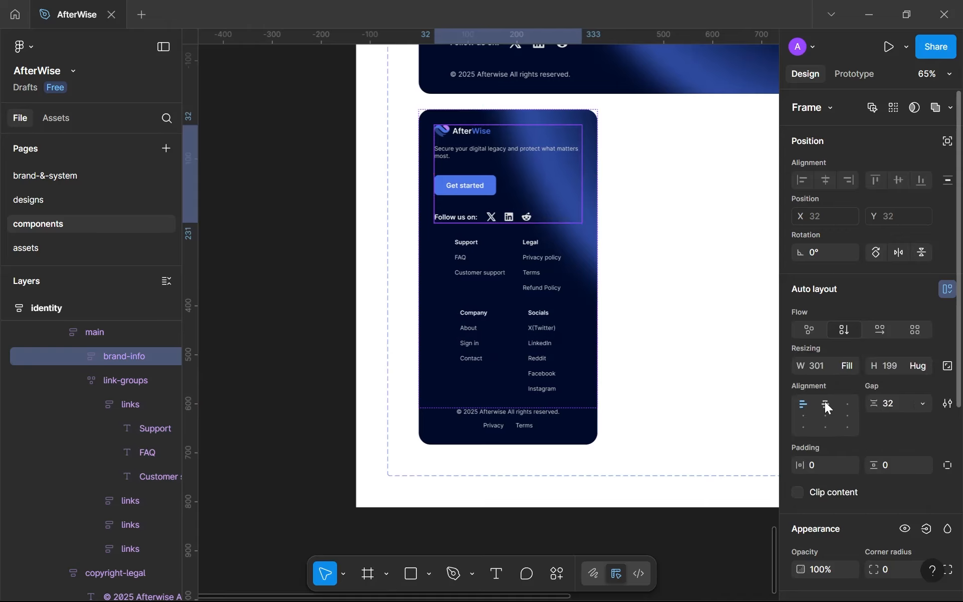
pyautogui.click(825, 402)
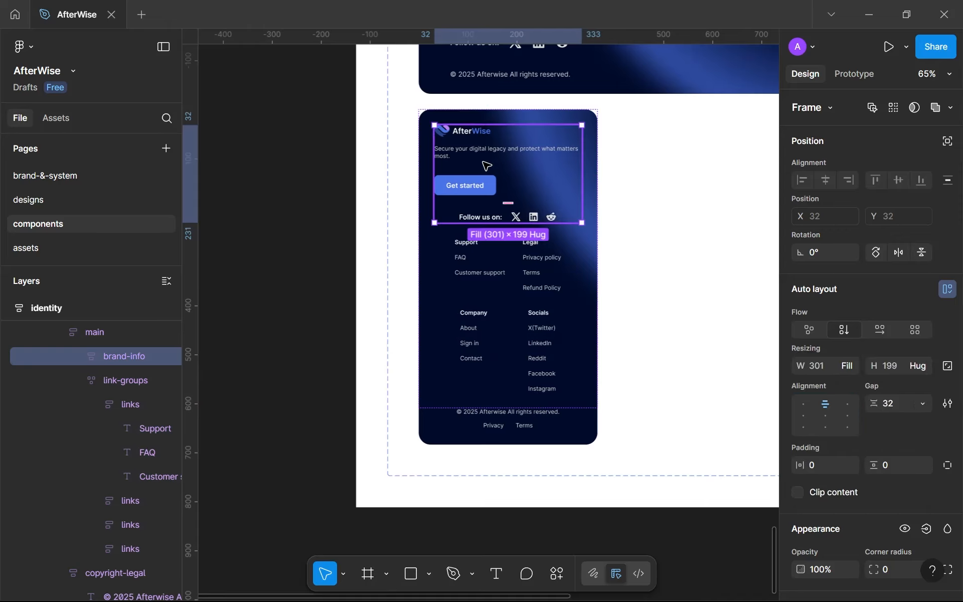
# Step: Align the contents of the header frame and its nested brand frame in the mobile footer to top center
pyautogui.doubleClick(486, 165)
pyautogui.click(826, 404)
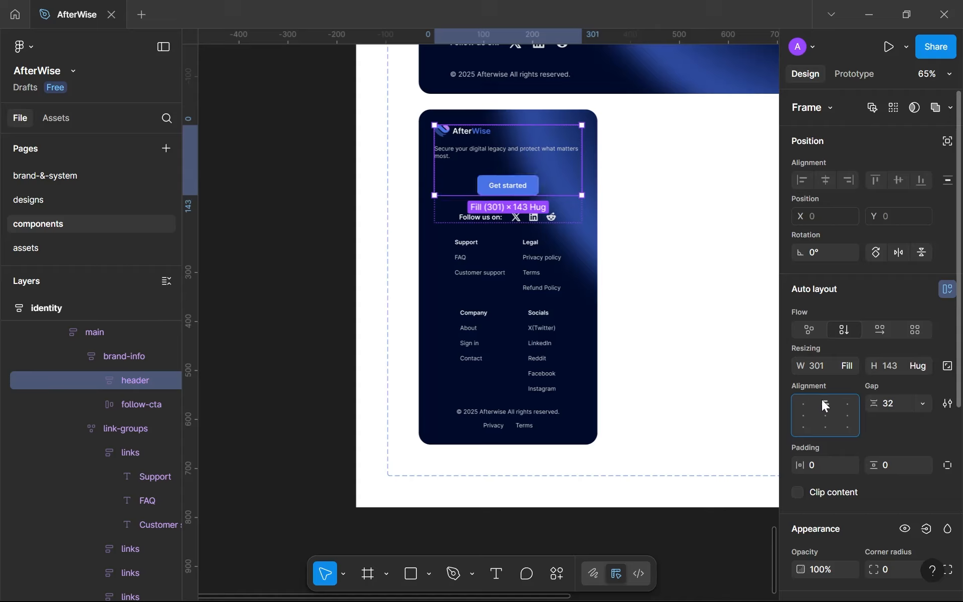
pyautogui.click(487, 131)
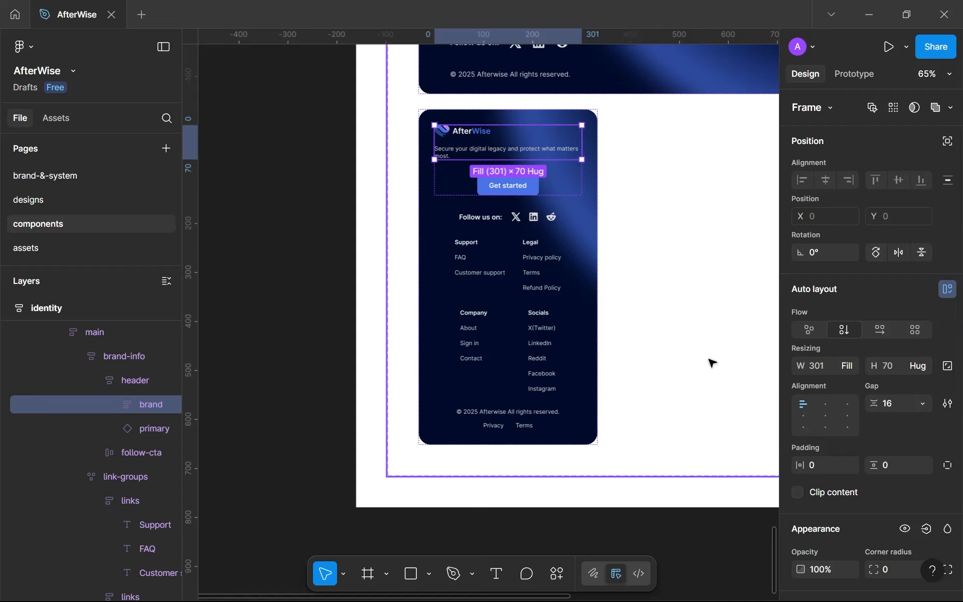
pyautogui.click(823, 404)
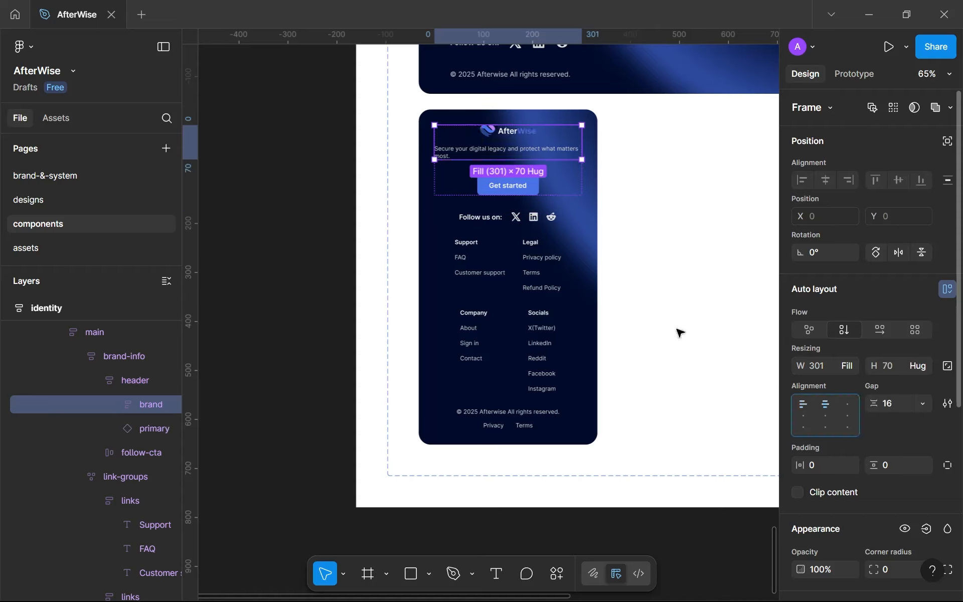
# Step: Center the mobile footer's tagline text and narrow its text box to 231 wide
pyautogui.click(509, 150)
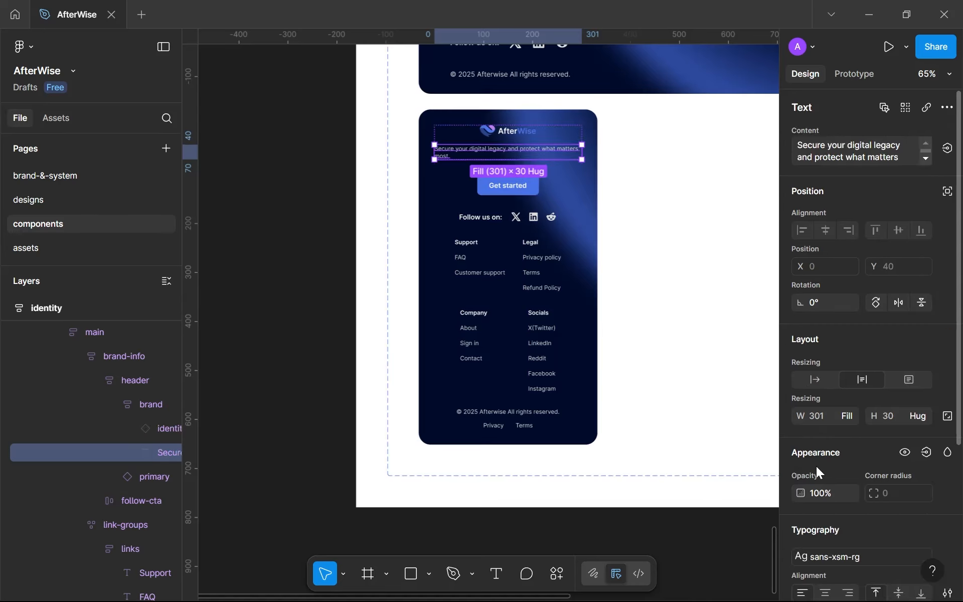
pyautogui.click(826, 592)
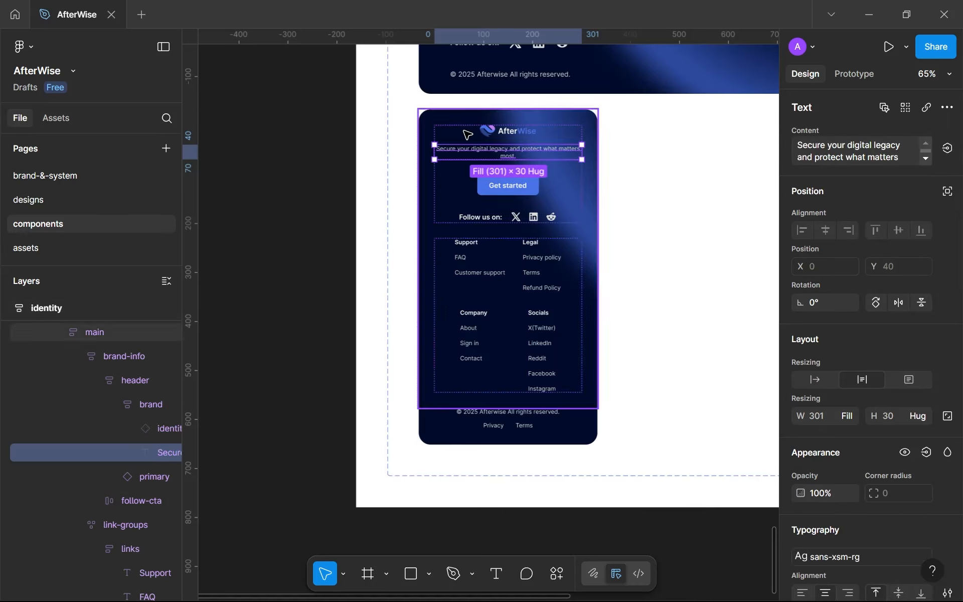
pyautogui.moveTo(435, 159); pyautogui.dragTo(452, 160)
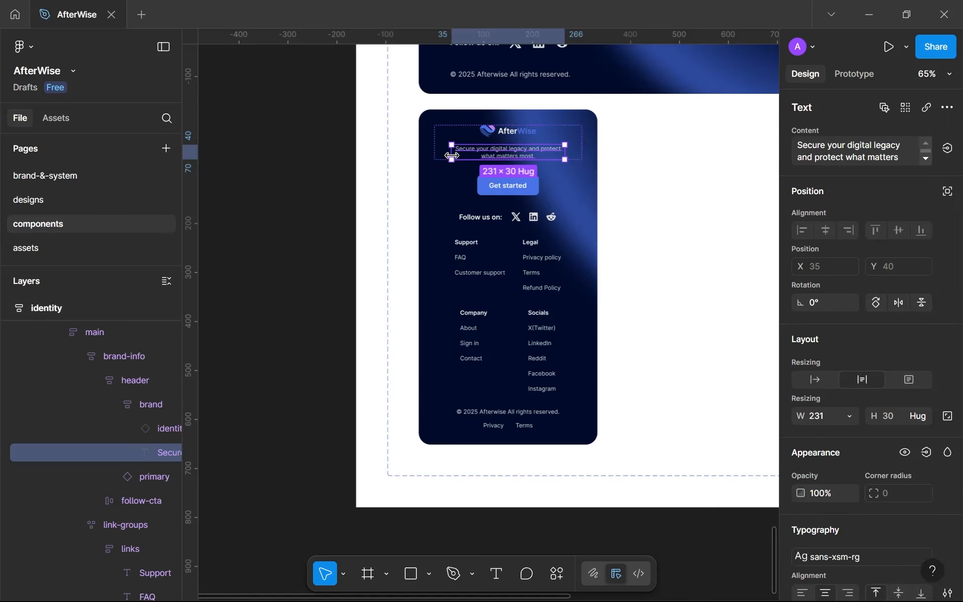
pyautogui.click(399, 243)
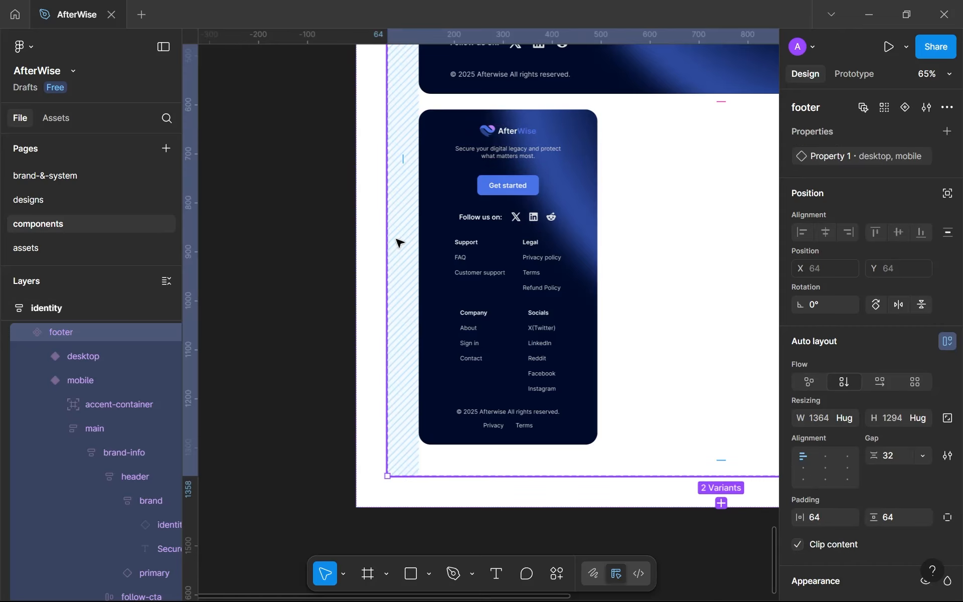
pyautogui.scroll(-3, 397, 243)
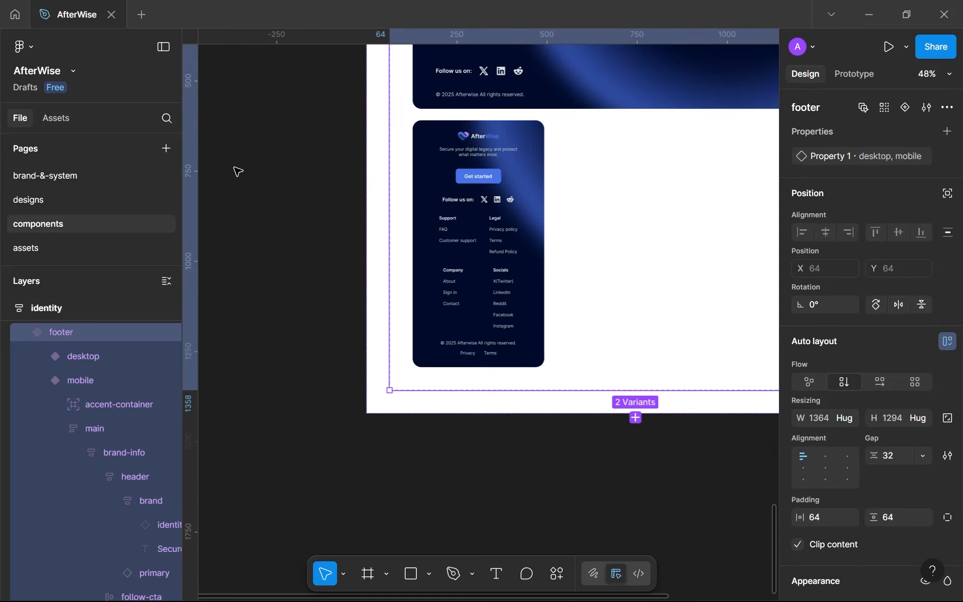
# Step: Inspect the updated footer on the mobile landing page in the designs page, including the alignment of its link groups
pyautogui.click(144, 198)
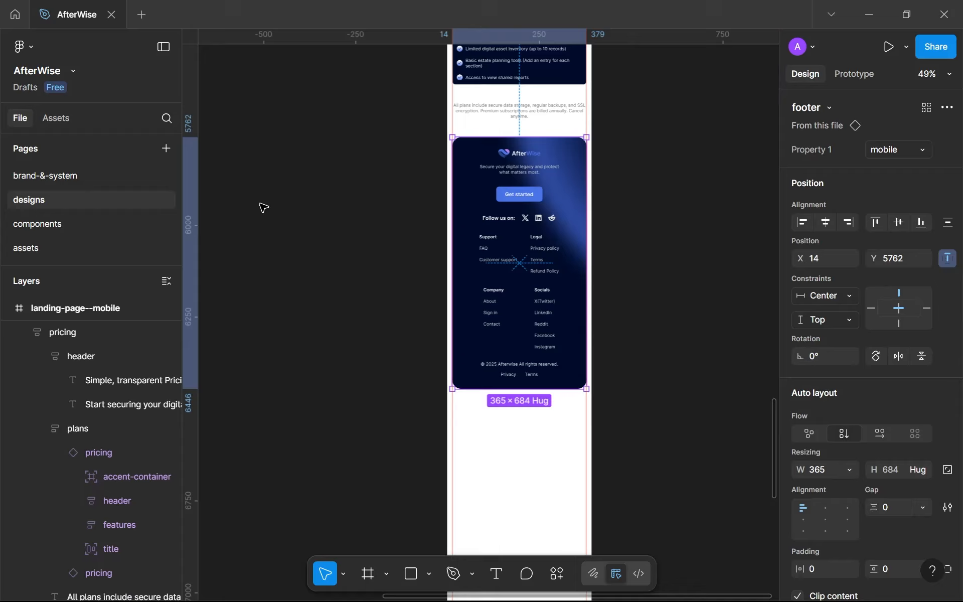
pyautogui.press('Escape')
pyautogui.scroll(5, 516, 263)
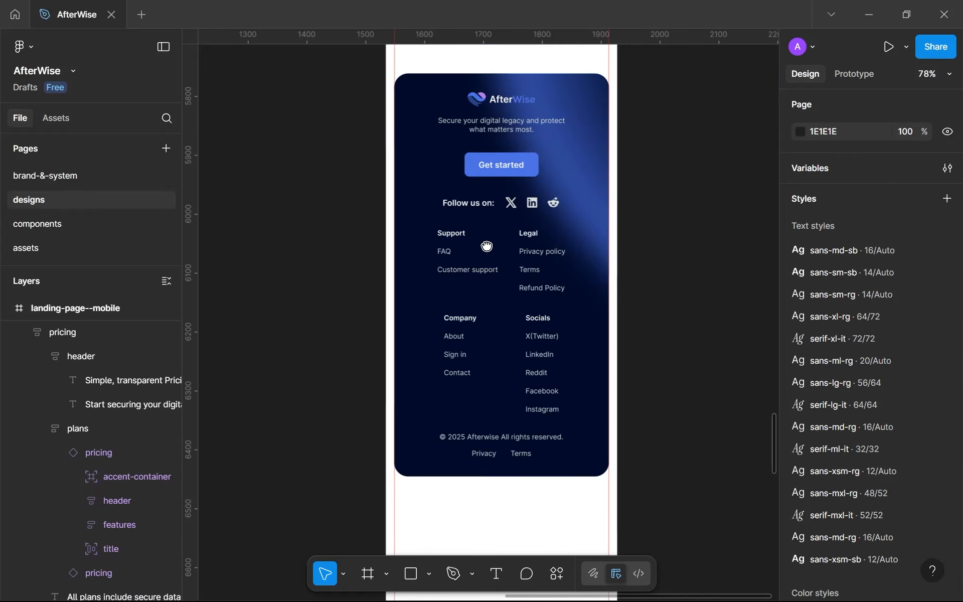
pyautogui.scroll(3, 513, 271)
pyautogui.scroll(-3, 532, 301)
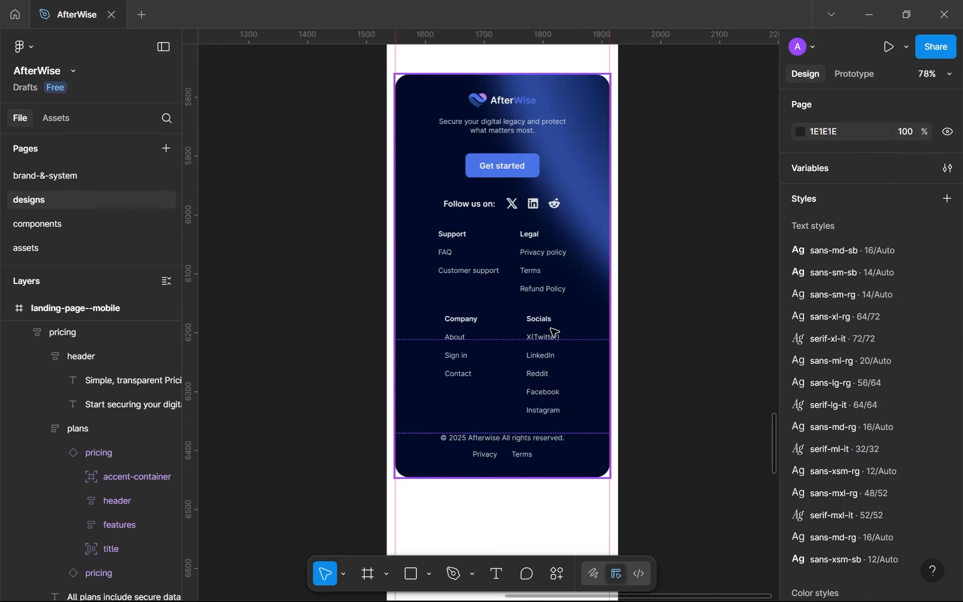
pyautogui.click(555, 332)
pyautogui.click(555, 332)
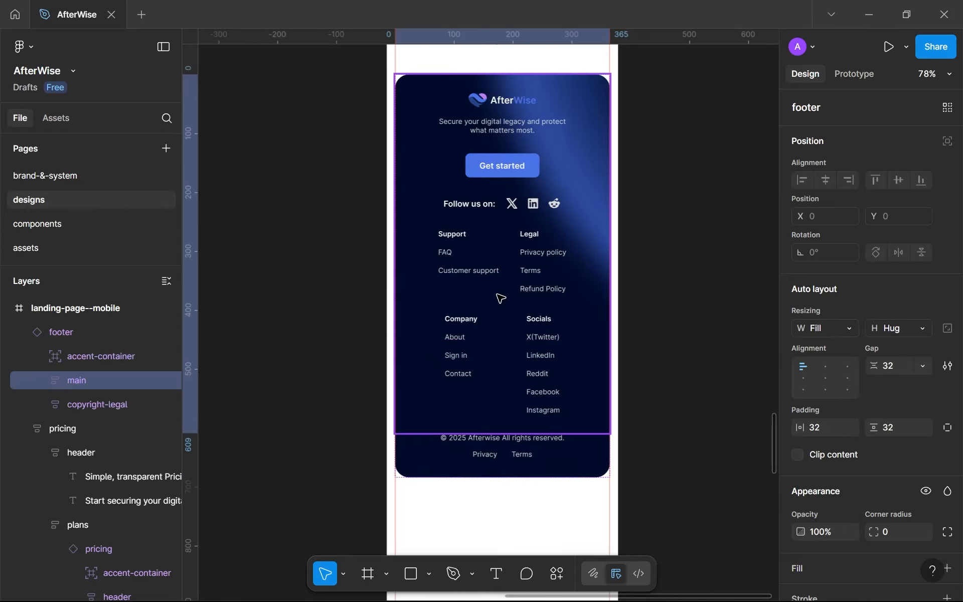
# Step: Back on the components page, set the horizontal and vertical gaps of the mobile footer's link-groups frame to 24
pyautogui.click(39, 221)
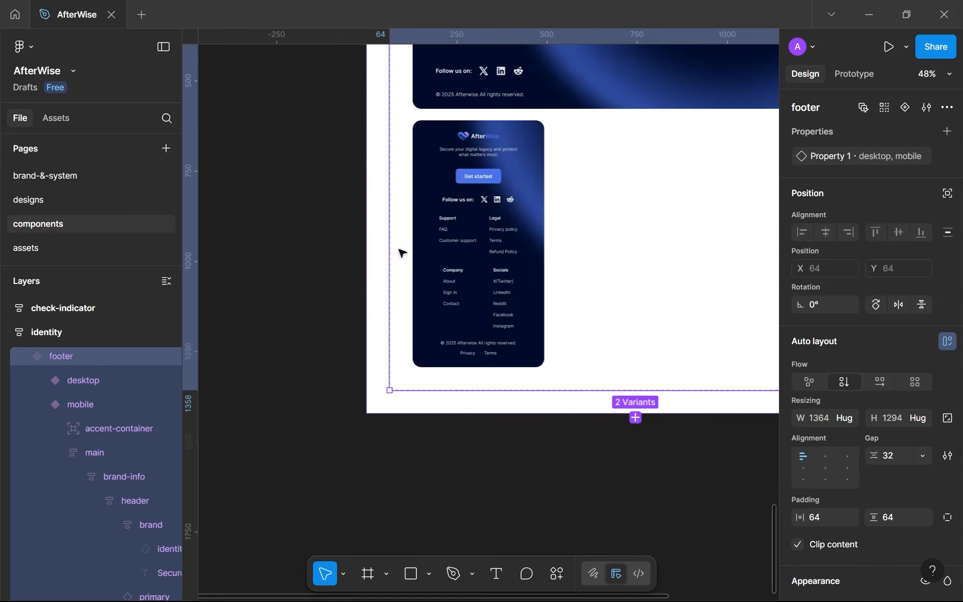
pyautogui.doubleClick(491, 239)
pyautogui.doubleClick(492, 240)
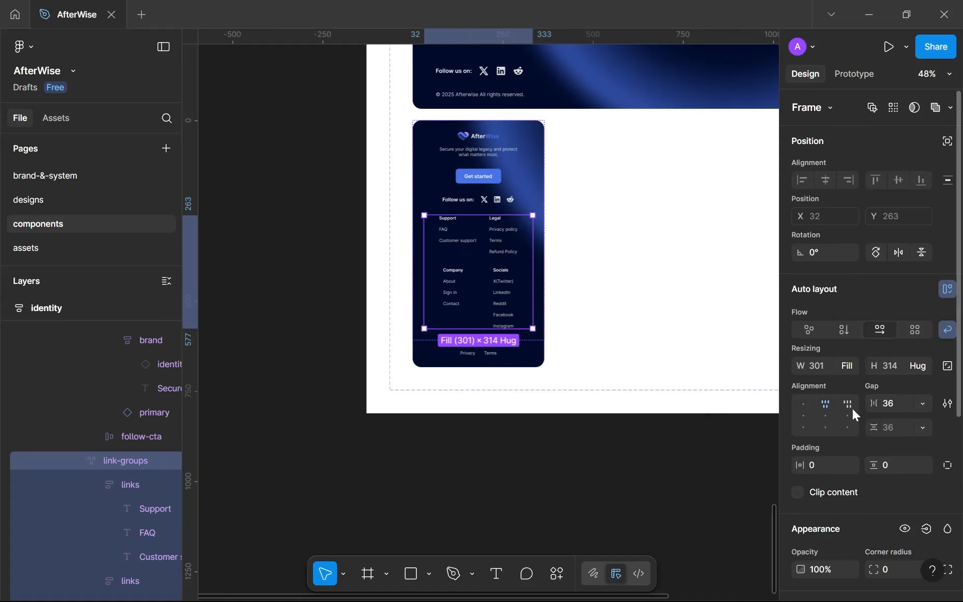
pyautogui.click(884, 427)
pyautogui.scroll(3, 483, 232)
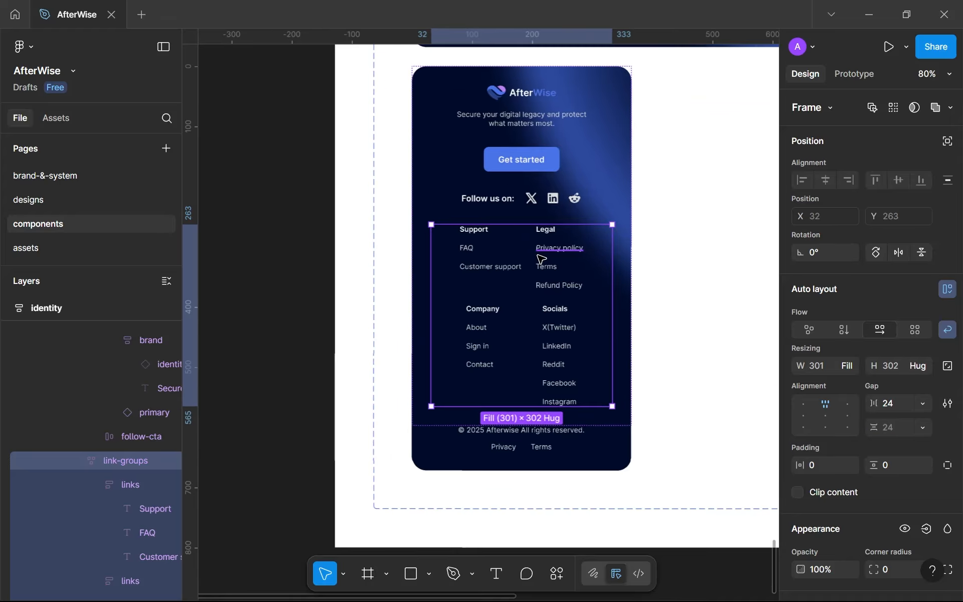
# Step: Return to the designs page and measure the spacing between the desktop landing page's footer and its pricing section
pyautogui.click(573, 199)
pyautogui.hotkey('shift', '1')
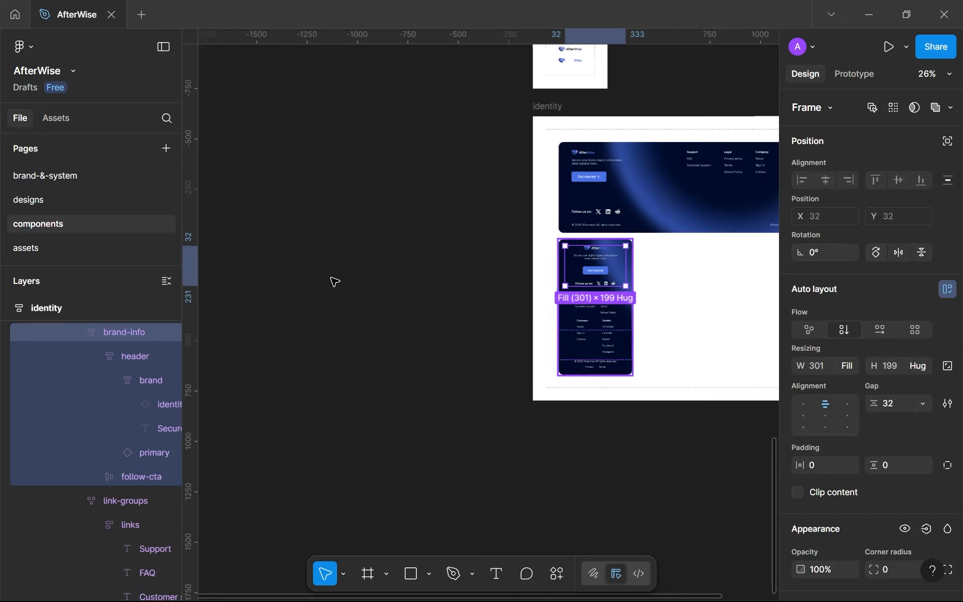
pyautogui.click(55, 203)
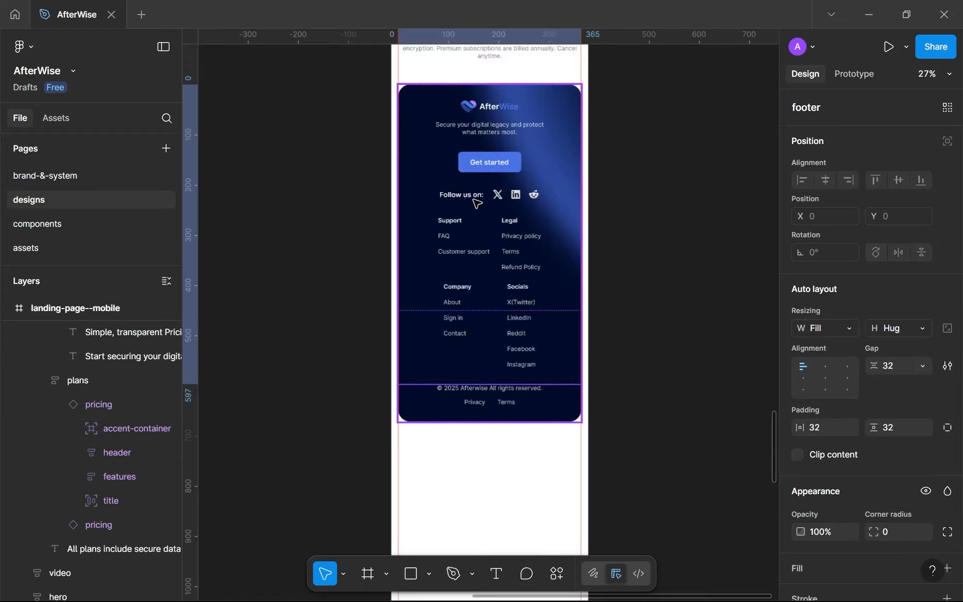
pyautogui.scroll(-5, 477, 197)
pyautogui.click(416, 229)
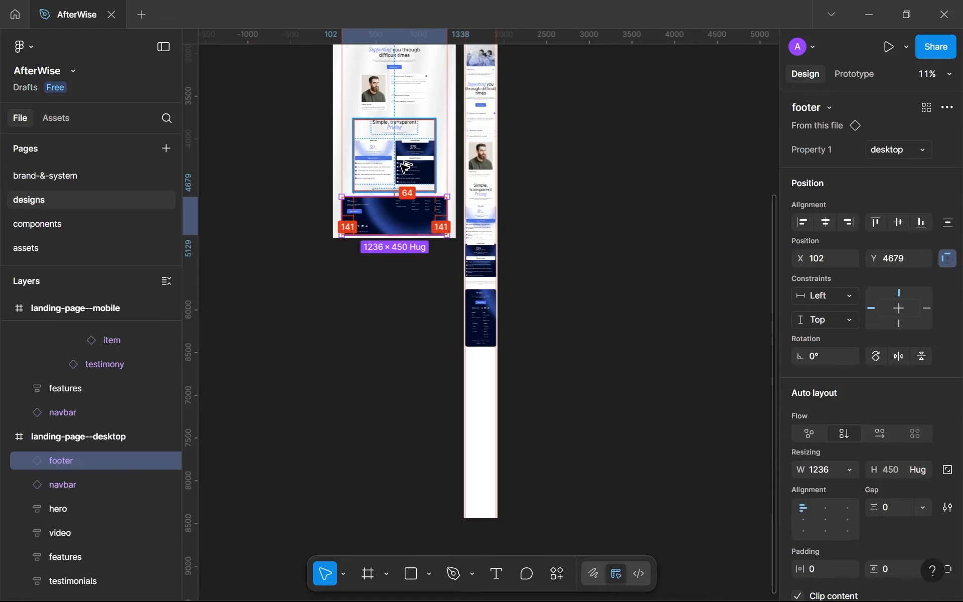
# Step: Move the mobile landing page's footer up to Y 5748, leaving a 36 gap below the pricing section
pyautogui.click(481, 293)
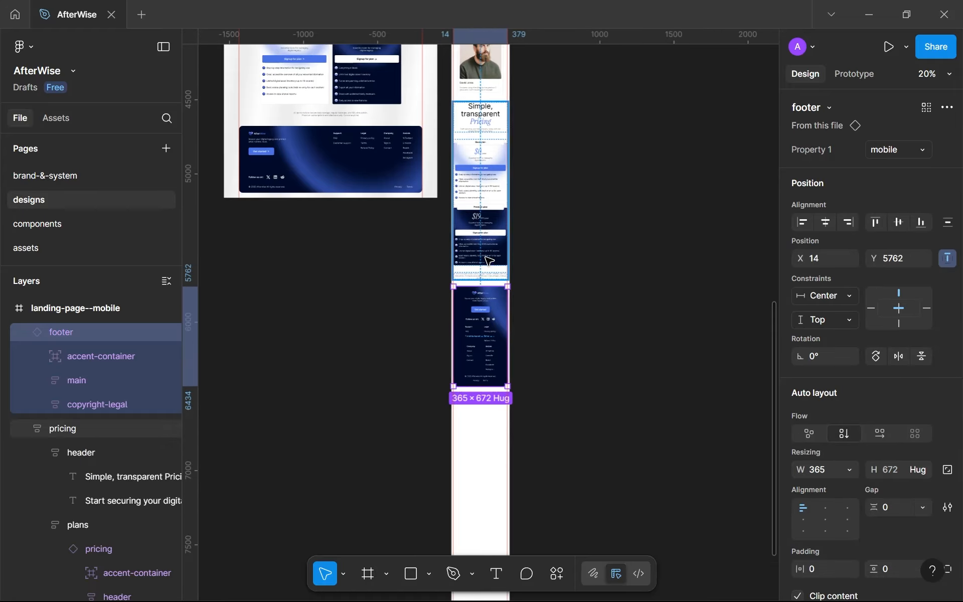
pyautogui.scroll(-3, 472, 207)
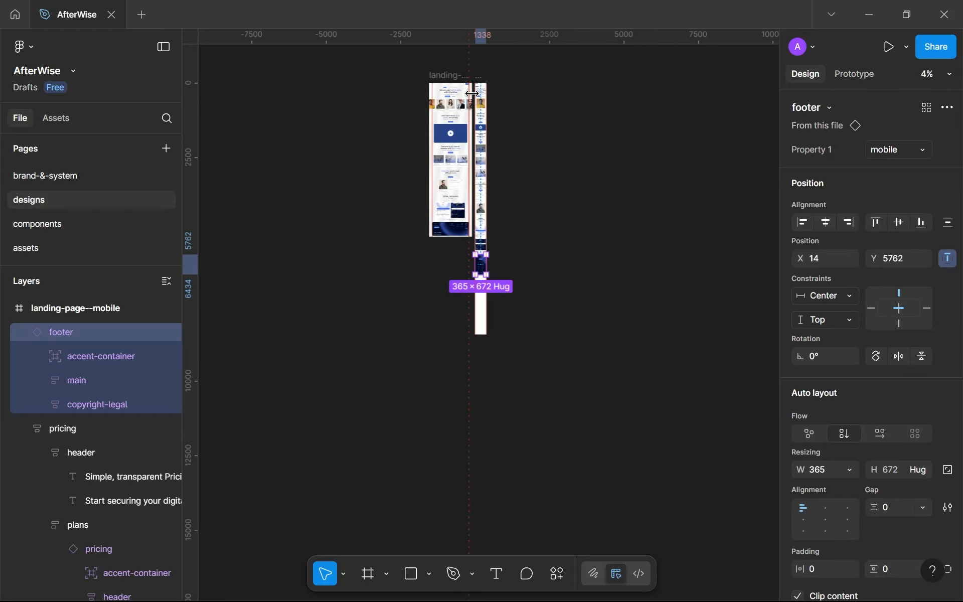
pyautogui.scroll(5, 449, 177)
pyautogui.click(449, 157)
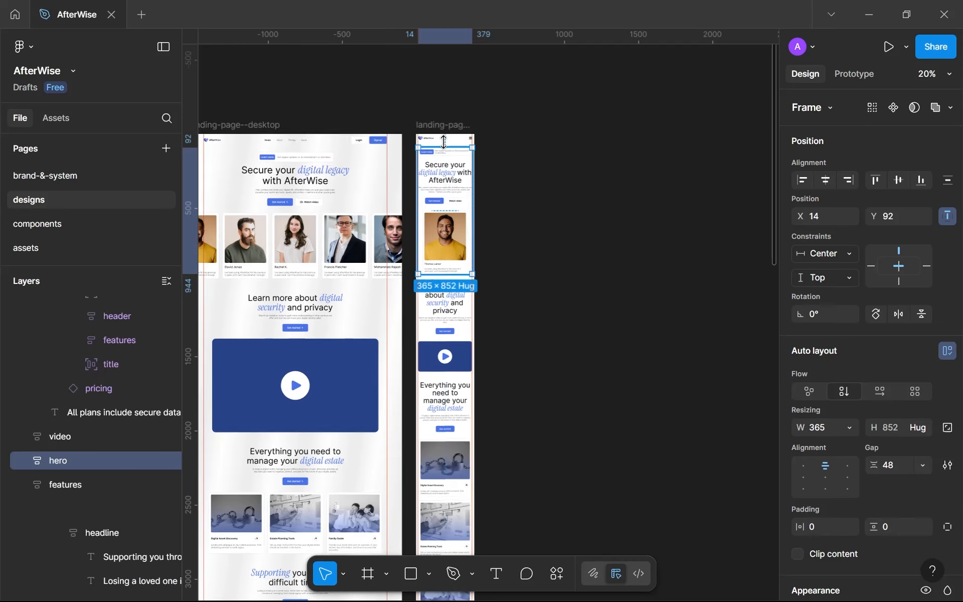
pyautogui.scroll(-15, 457, 140)
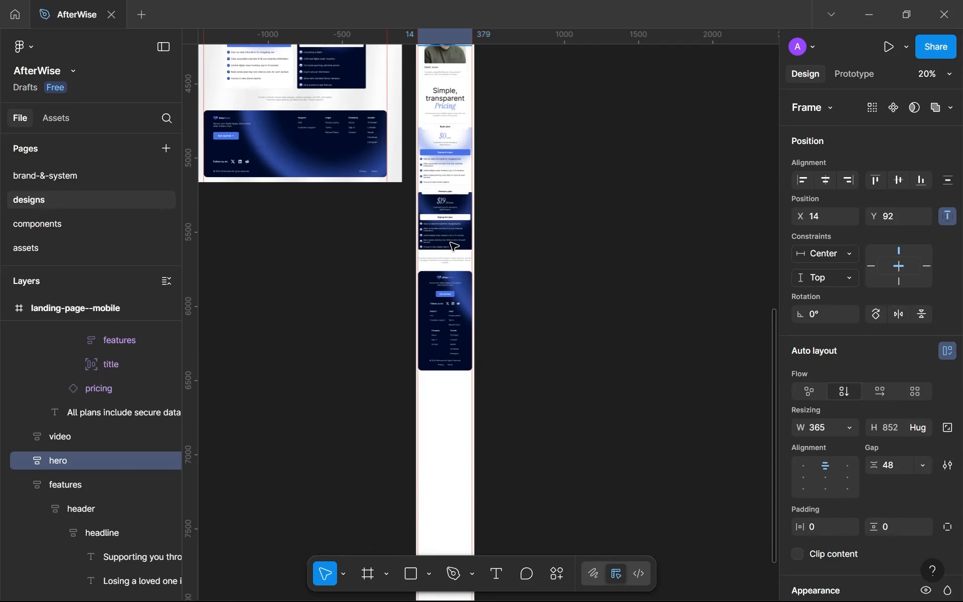
pyautogui.click(454, 225)
pyautogui.press('alt')
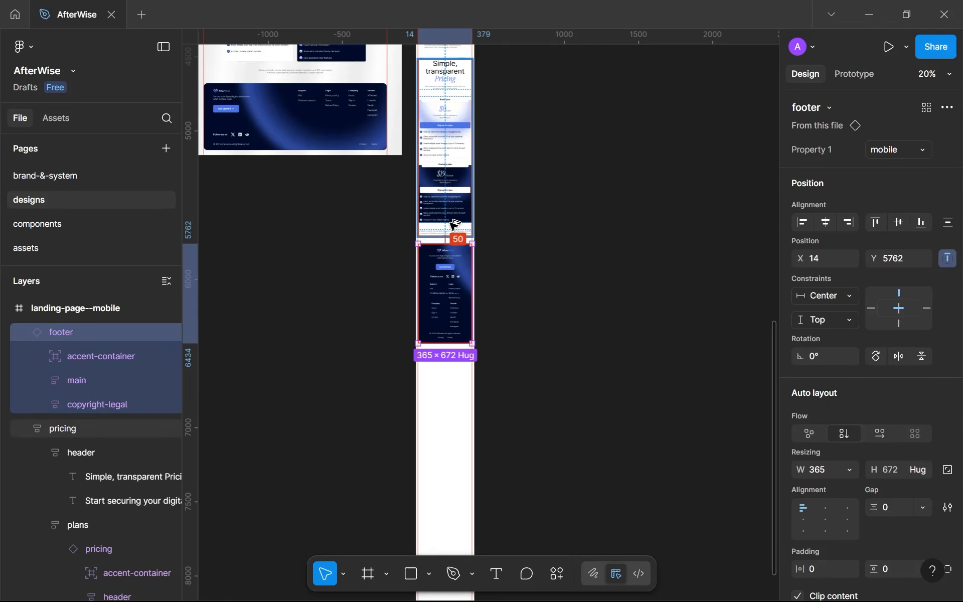
pyautogui.press('Up')
pyautogui.press('Up')
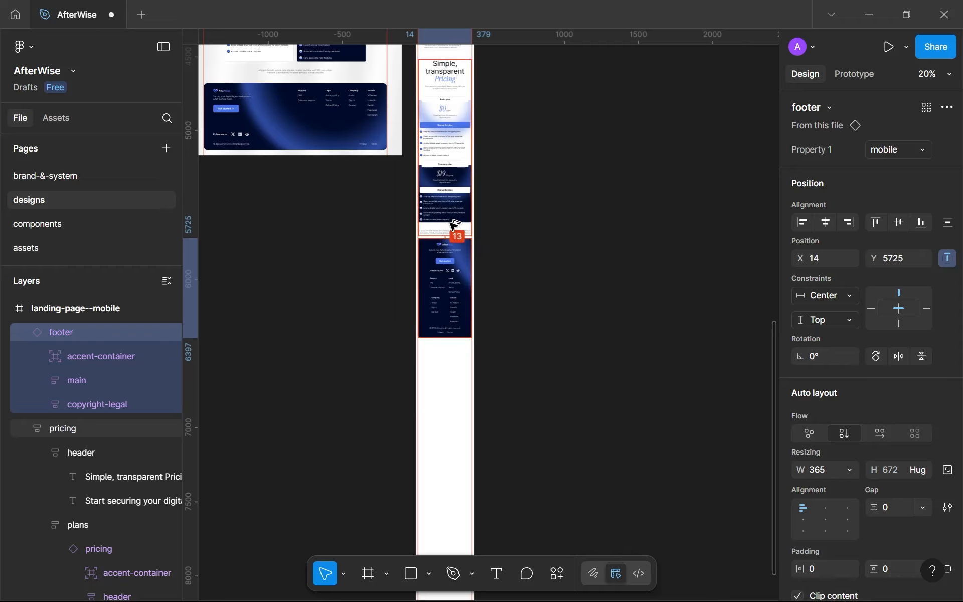
pyautogui.press('Up')
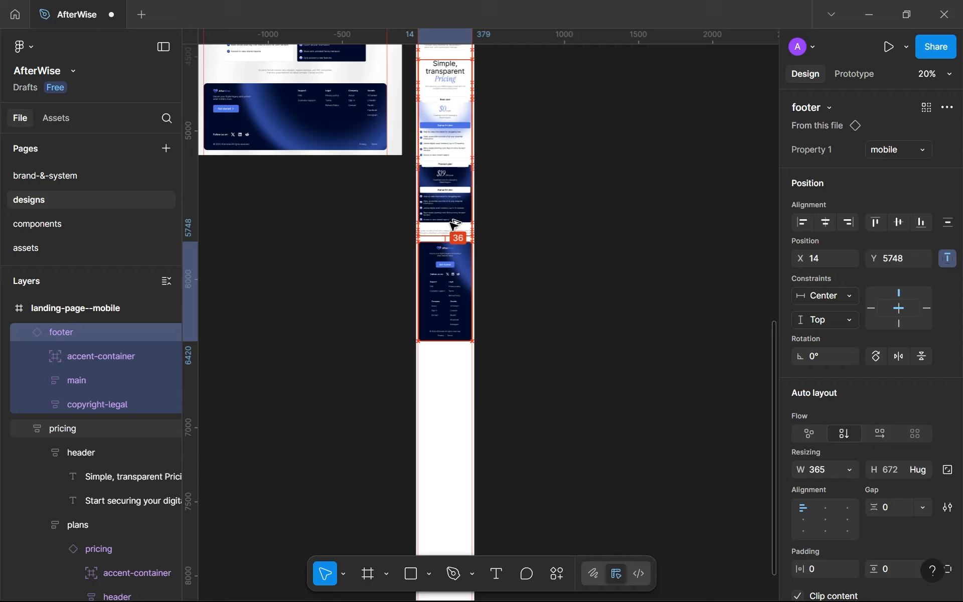
# Step: Hide the rulers and shorten the mobile landing page frame so that it ends just below the footer
pyautogui.scroll(-8, 453, 227)
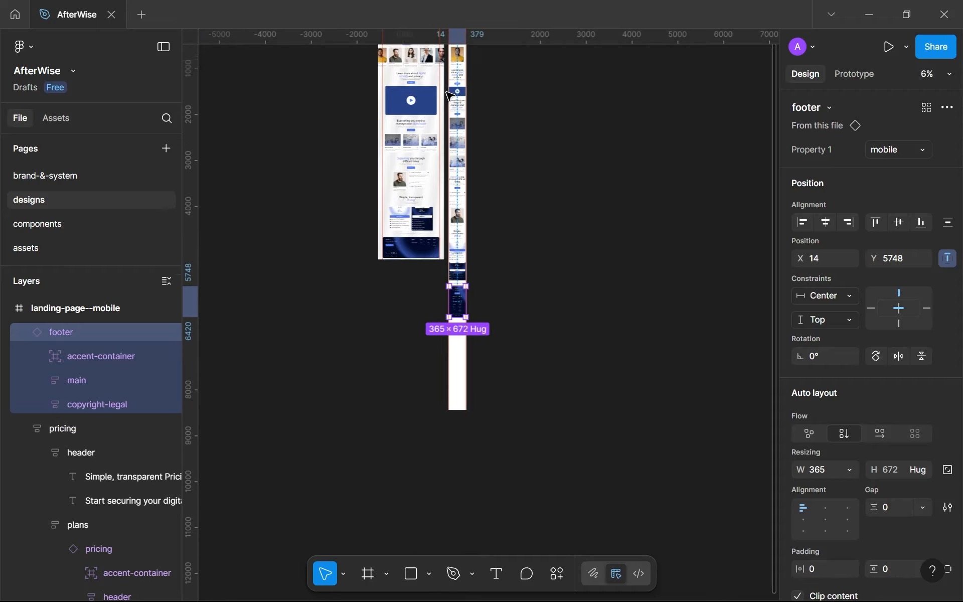
pyautogui.hotkey('shift', 'r')
pyautogui.press('Escape')
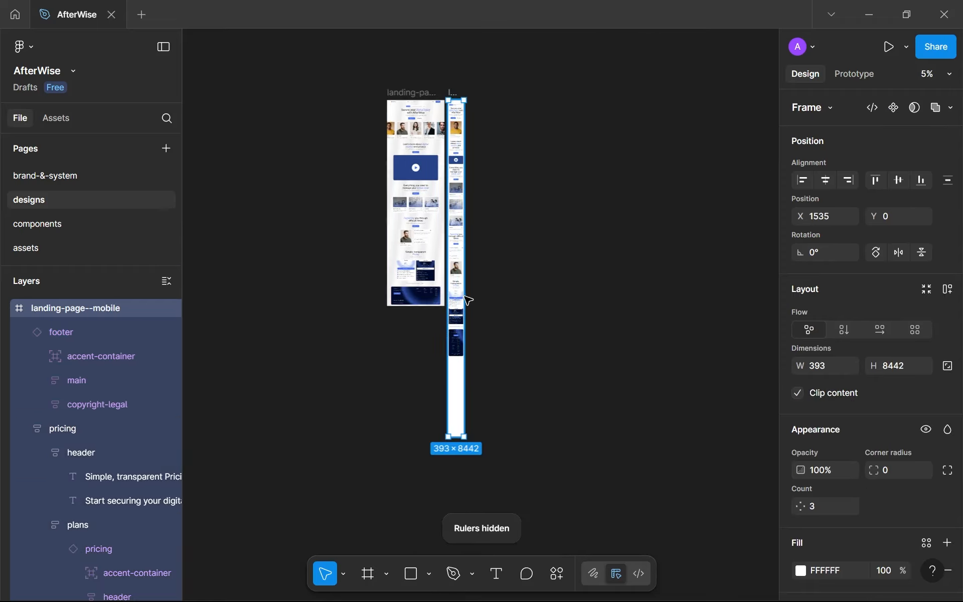
pyautogui.moveTo(455, 440); pyautogui.dragTo(463, 383)
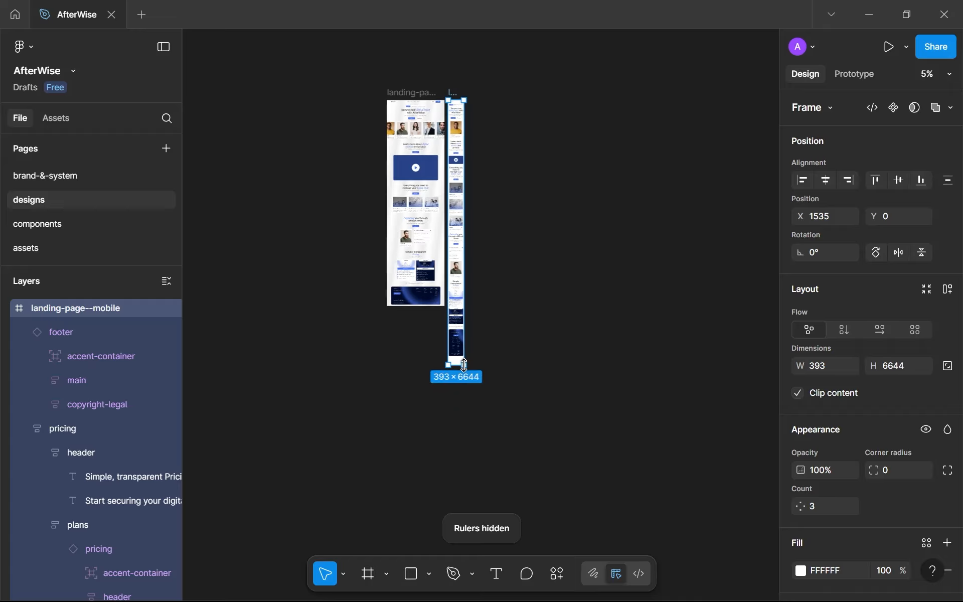
pyautogui.scroll(5, 463, 359)
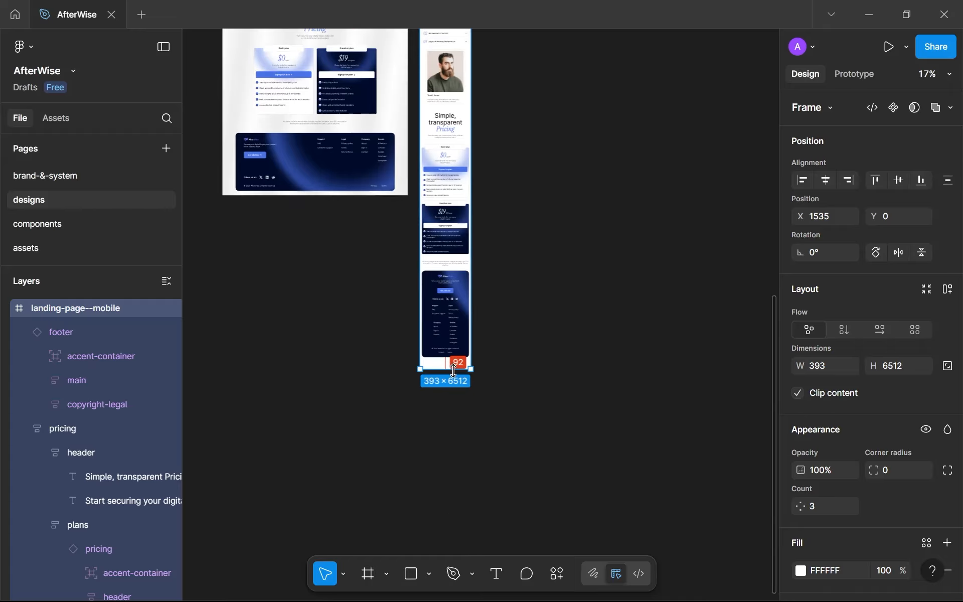
pyautogui.click(554, 79)
# Step: Review the mobile landing page from the hero section down through features, testimonials and pricing to the footer
pyautogui.scroll(-2, 536, 99)
pyautogui.scroll(5, 527, 80)
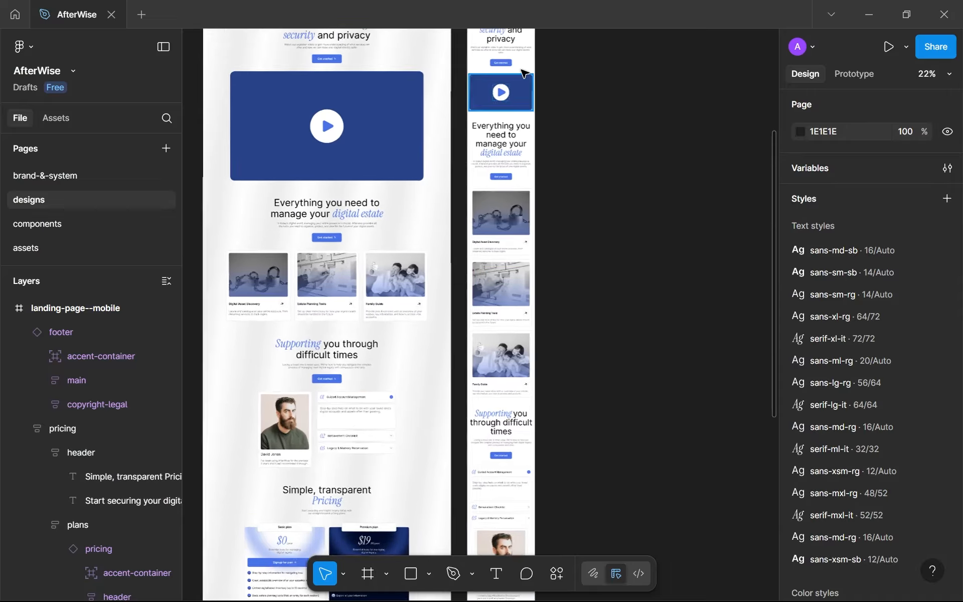
pyautogui.scroll(5, 548, 187)
pyautogui.scroll(5, 565, 209)
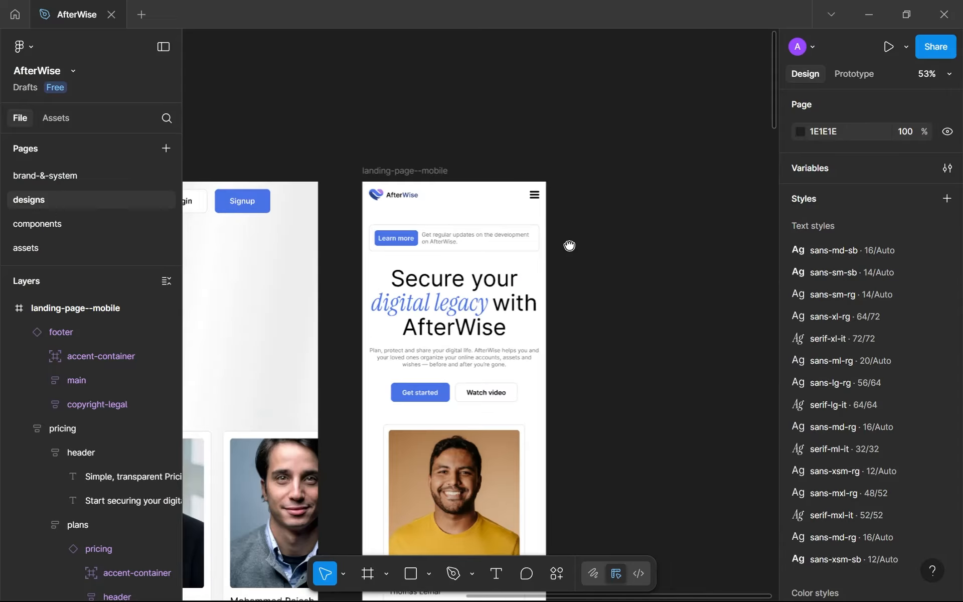
pyautogui.scroll(3, 563, 209)
pyautogui.scroll(-10, 637, 98)
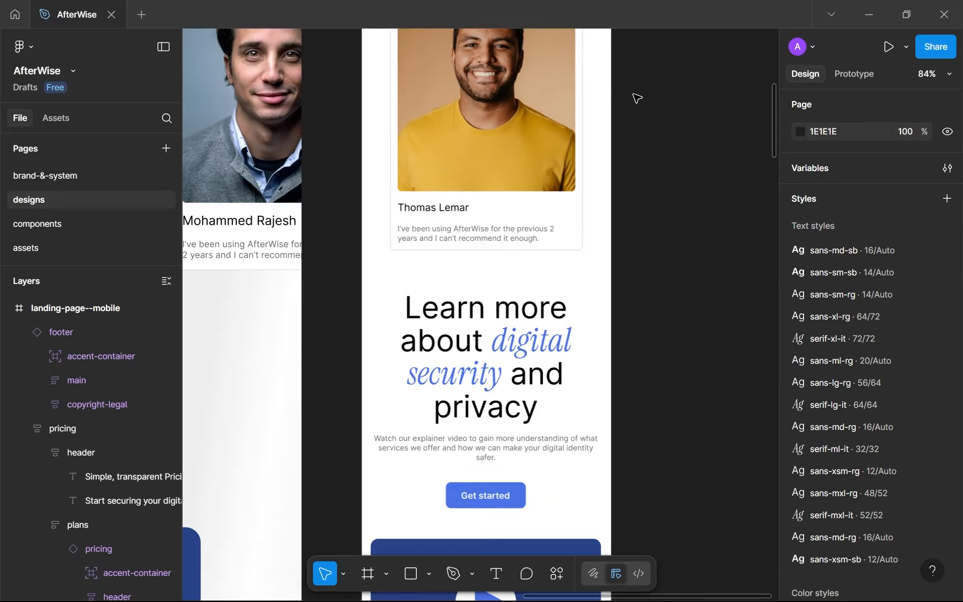
pyautogui.scroll(-10, 637, 98)
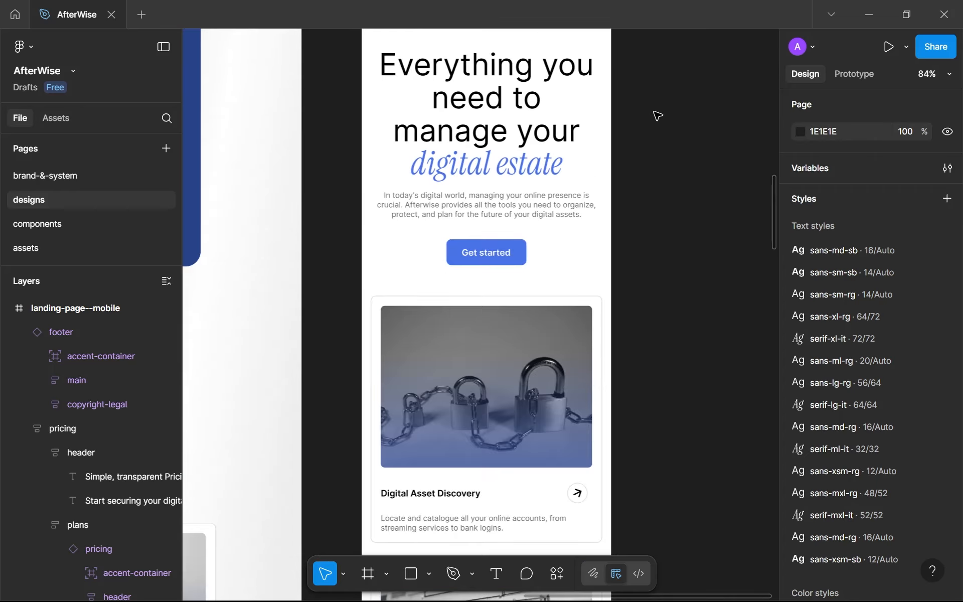
pyautogui.scroll(-10, 657, 116)
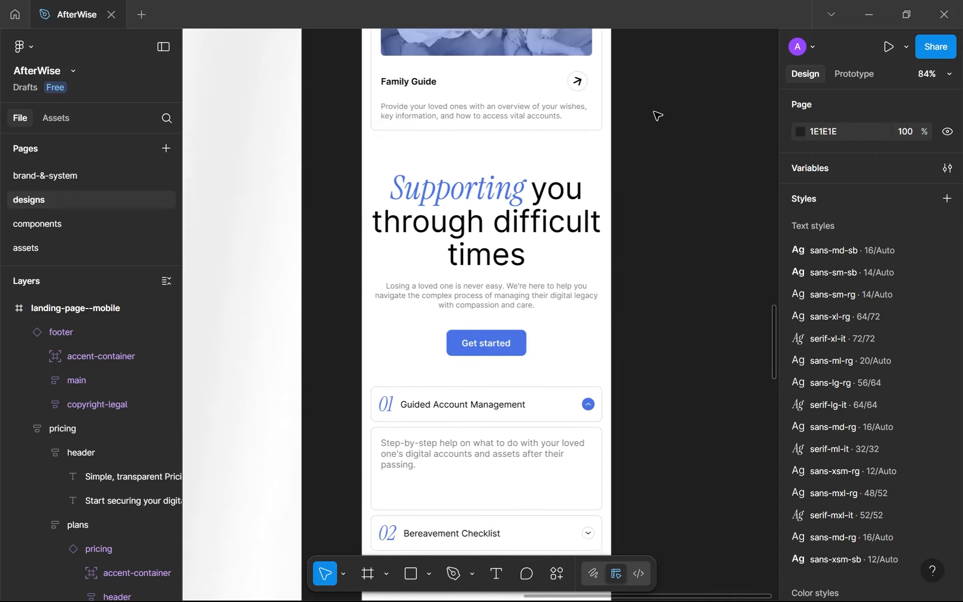
pyautogui.scroll(-10, 657, 116)
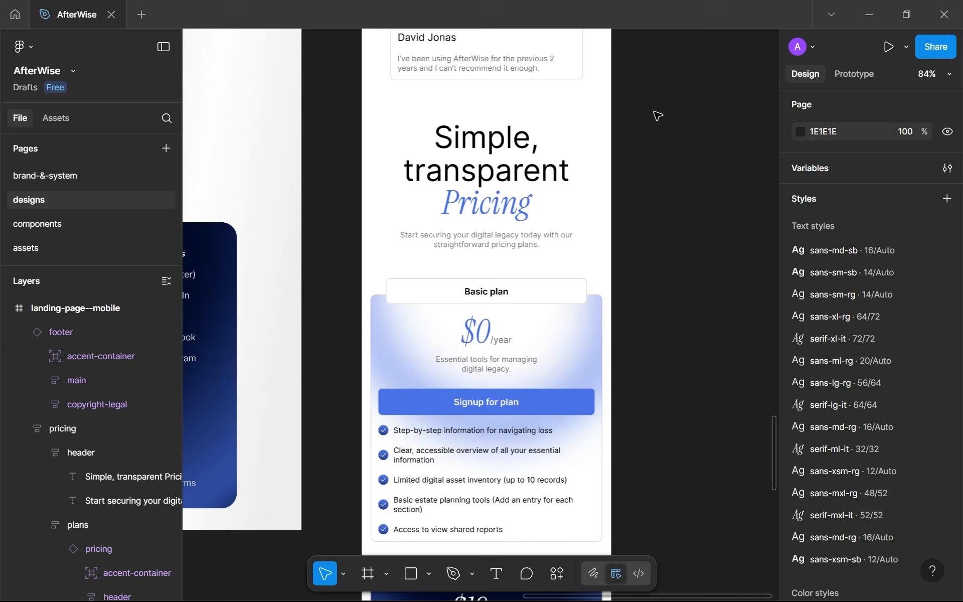
pyautogui.scroll(-5, 658, 115)
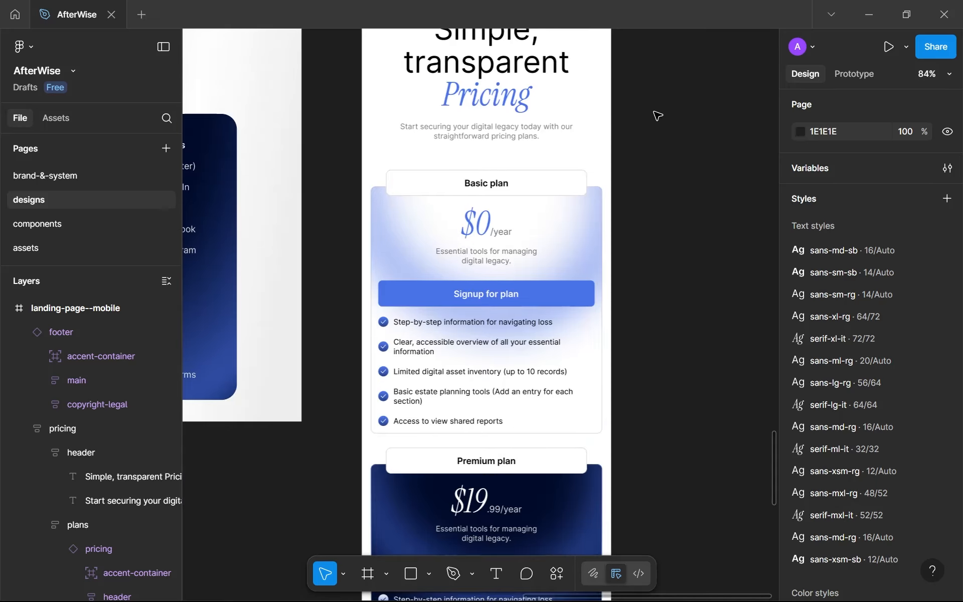
pyautogui.scroll(-12, 658, 116)
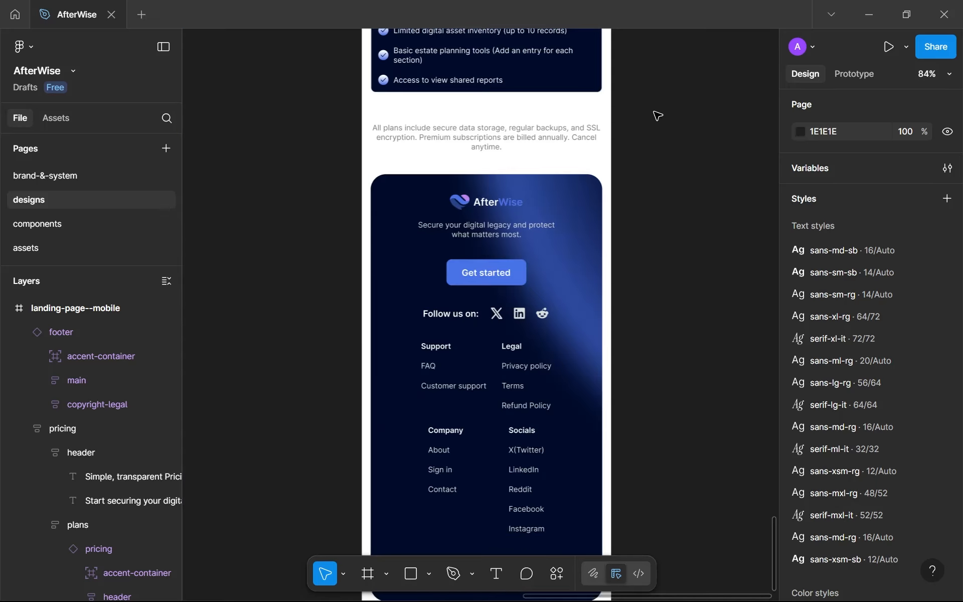
pyautogui.scroll(-6, 657, 116)
pyautogui.scroll(-5, 658, 116)
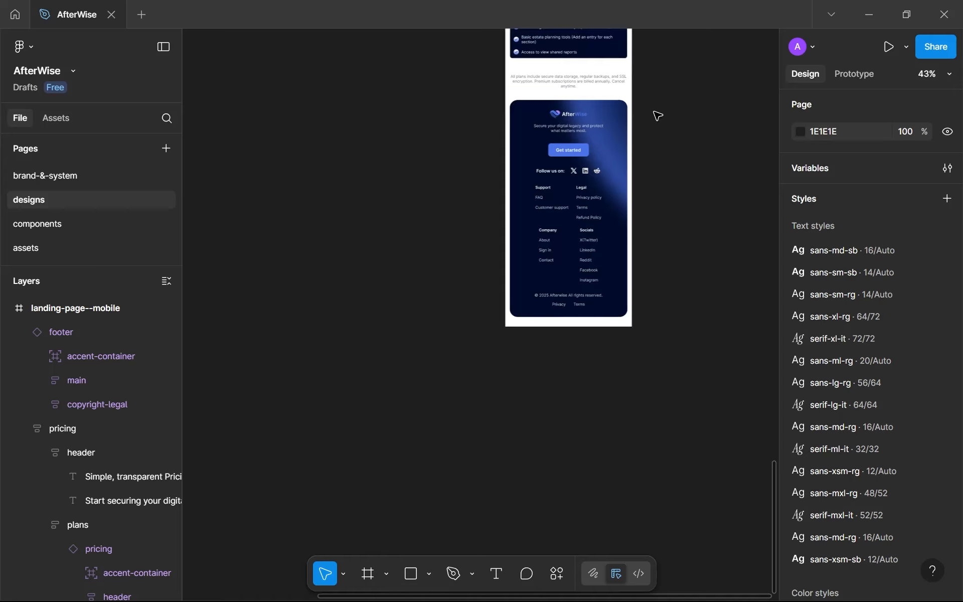
# Step: Compare the full desktop and mobile landing pages side by side
pyautogui.scroll(-5, 655, 115)
pyautogui.moveTo(649, 131); pyautogui.dragTo(627, 294)
pyautogui.scroll(-5, 439, 215)
pyautogui.moveTo(435, 216); pyautogui.dragTo(471, 373)
pyautogui.moveTo(427, 177); pyautogui.dragTo(427, 358)
pyautogui.scroll(-1, 576, 251)
pyautogui.moveTo(562, 245); pyautogui.dragTo(523, 236)
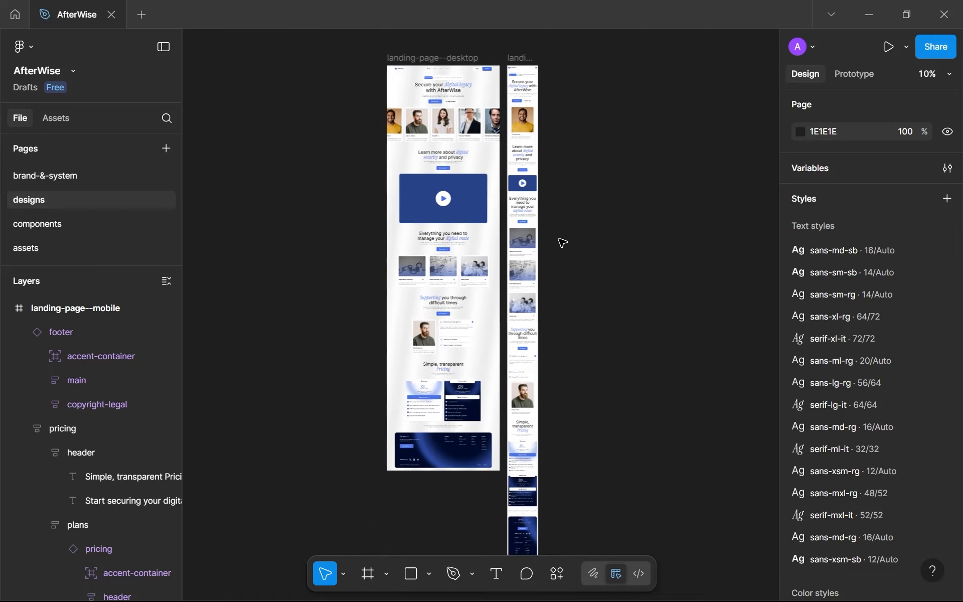